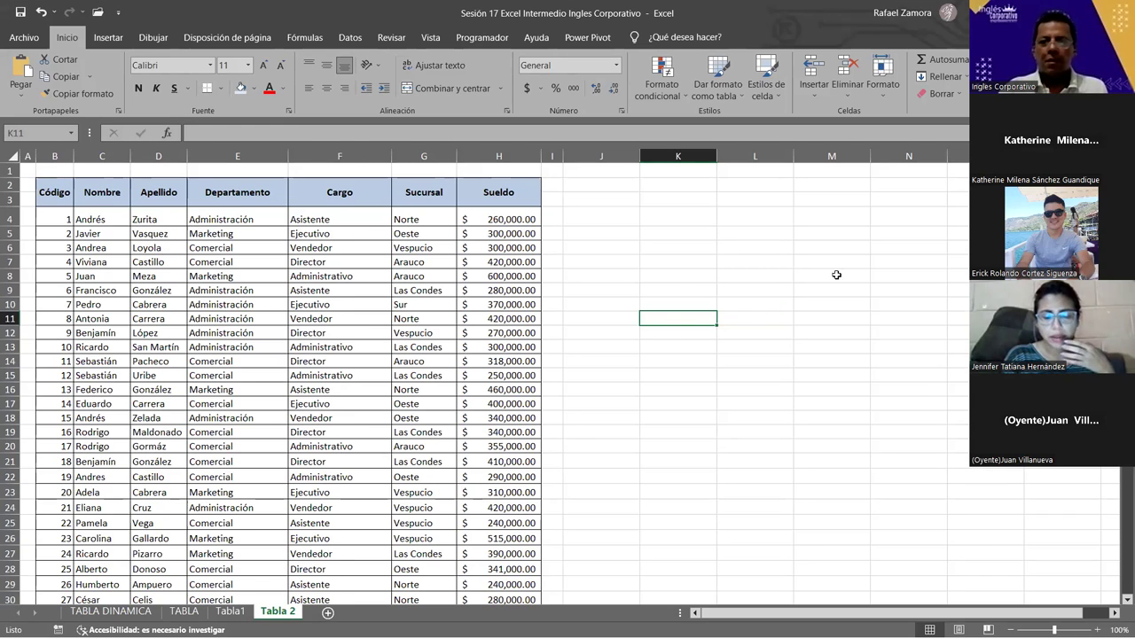
Return to Excel and move from the Tabla 2 employee list to the Tabla1 video game sales sheet
left_click(668, 298)
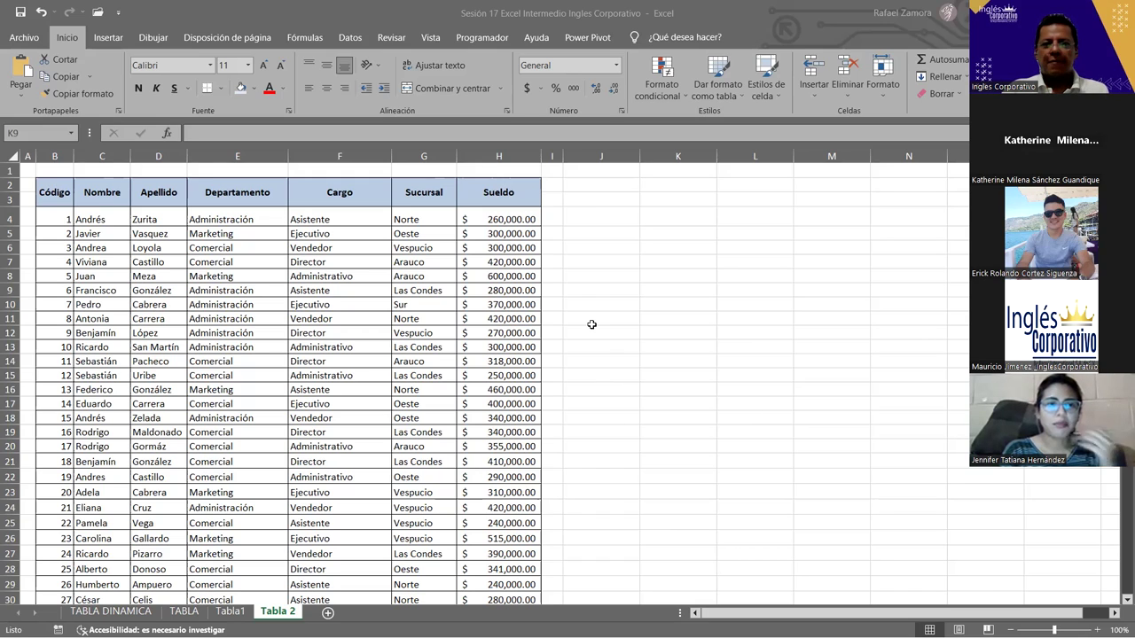
key("alt+Tab")
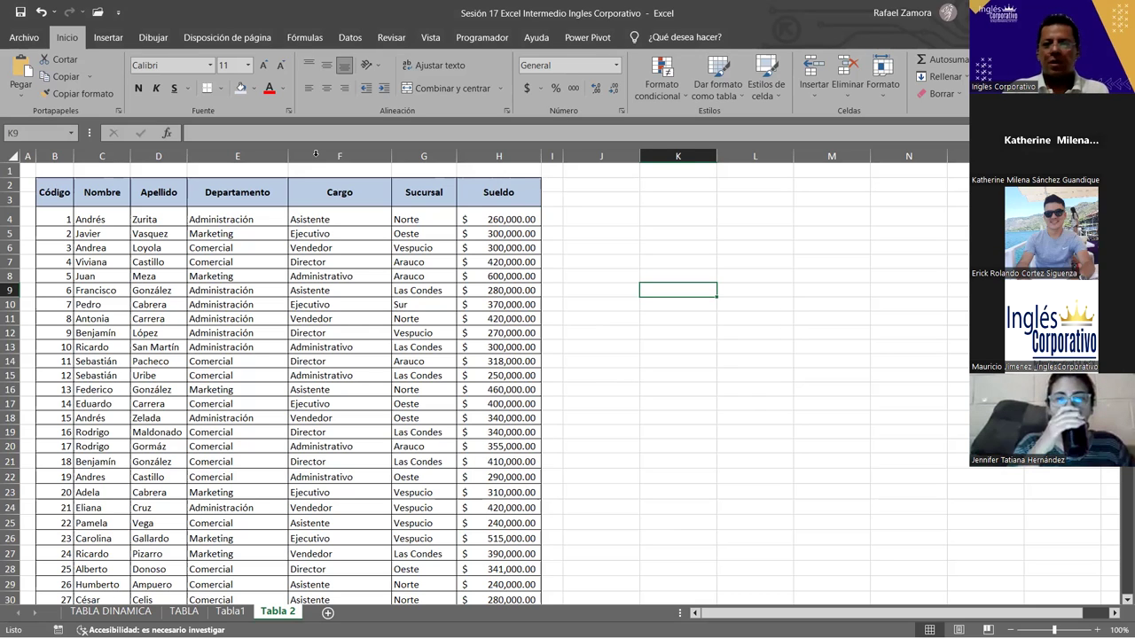
key("alt+Tab")
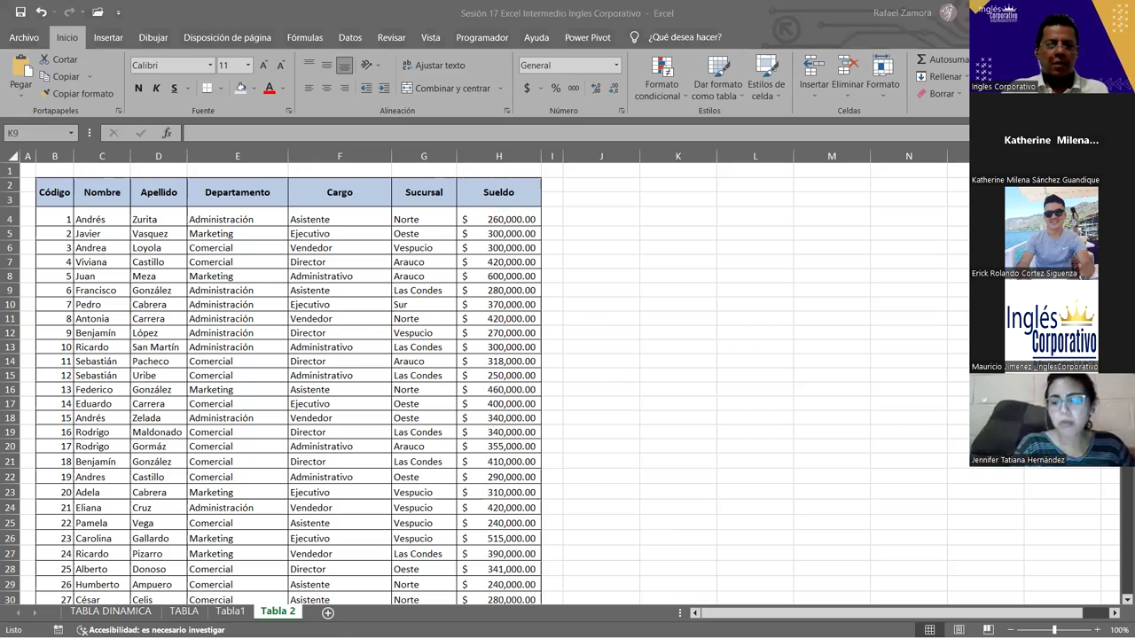
key("alt+Tab")
left_click(236, 614)
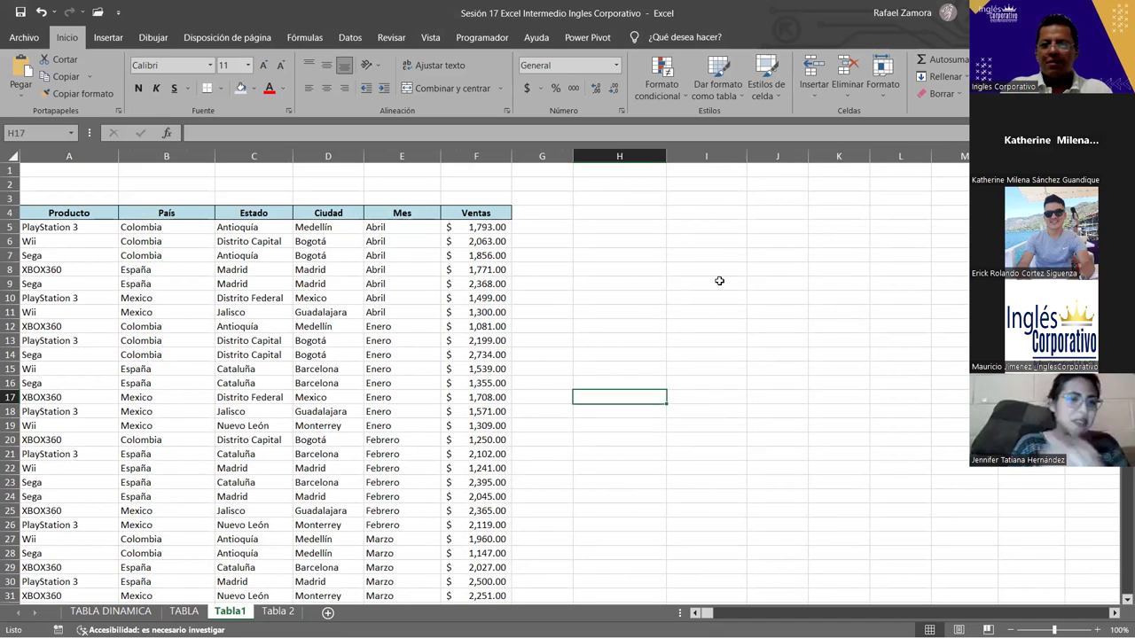
Select the block of exercise notes and copy it to the clipboard
left_click(700, 240)
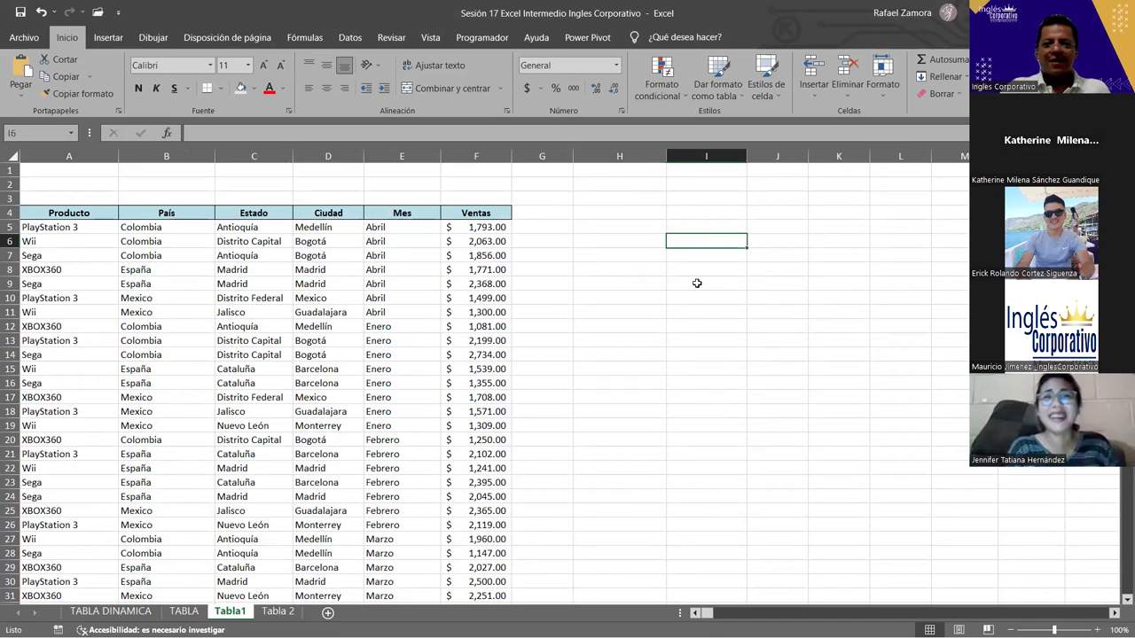
left_click(633, 342)
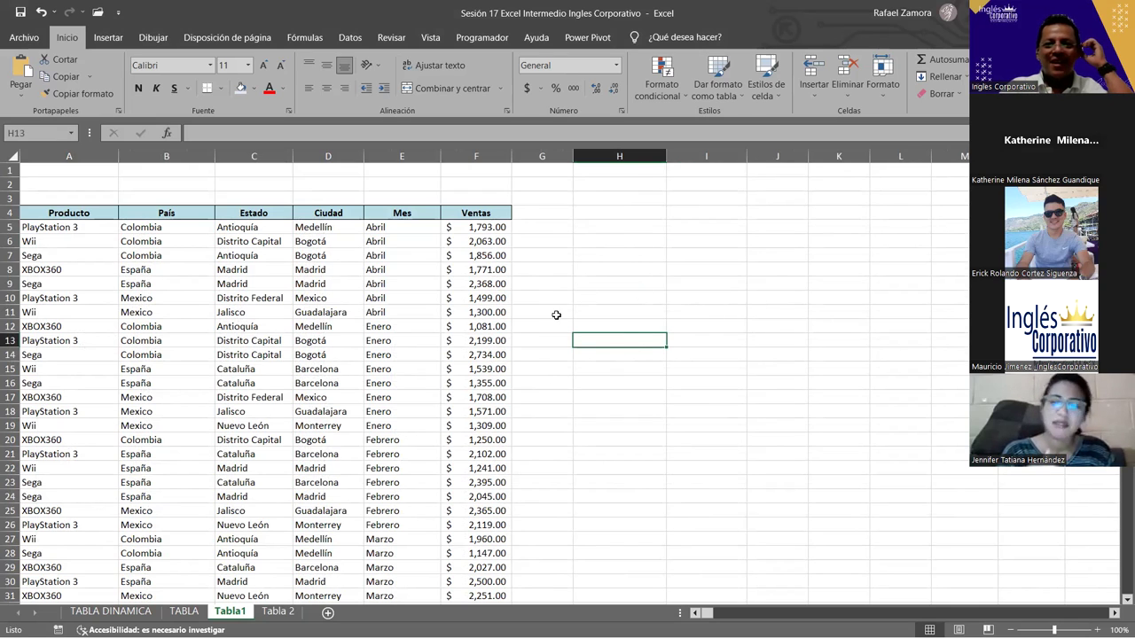
left_click(465, 325)
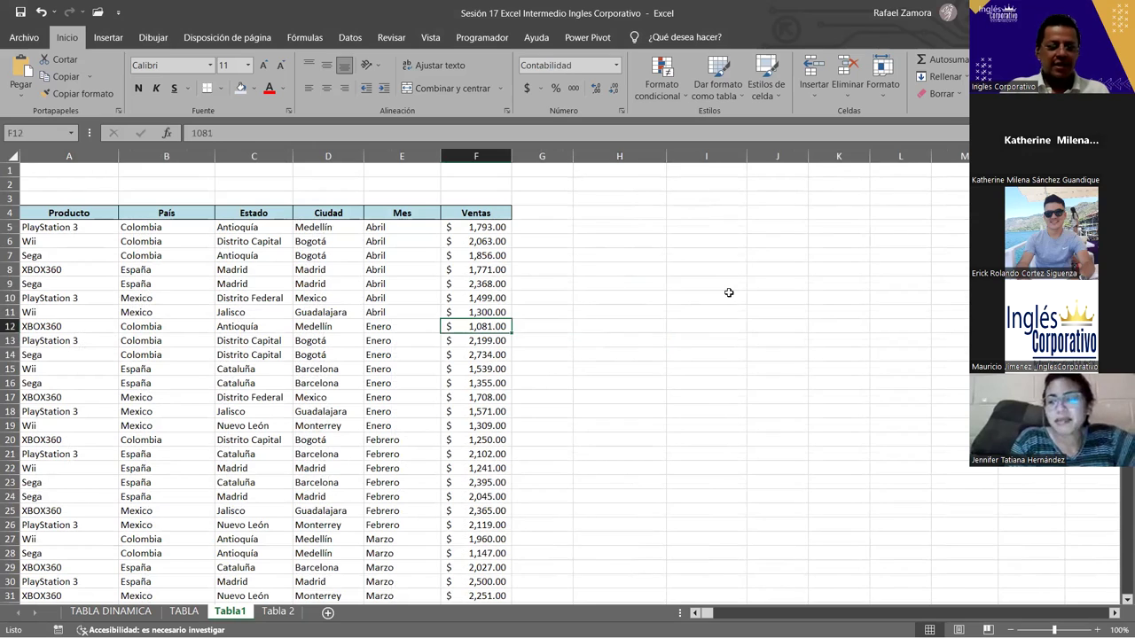
left_click(727, 294)
left_click(701, 327)
left_click(700, 354)
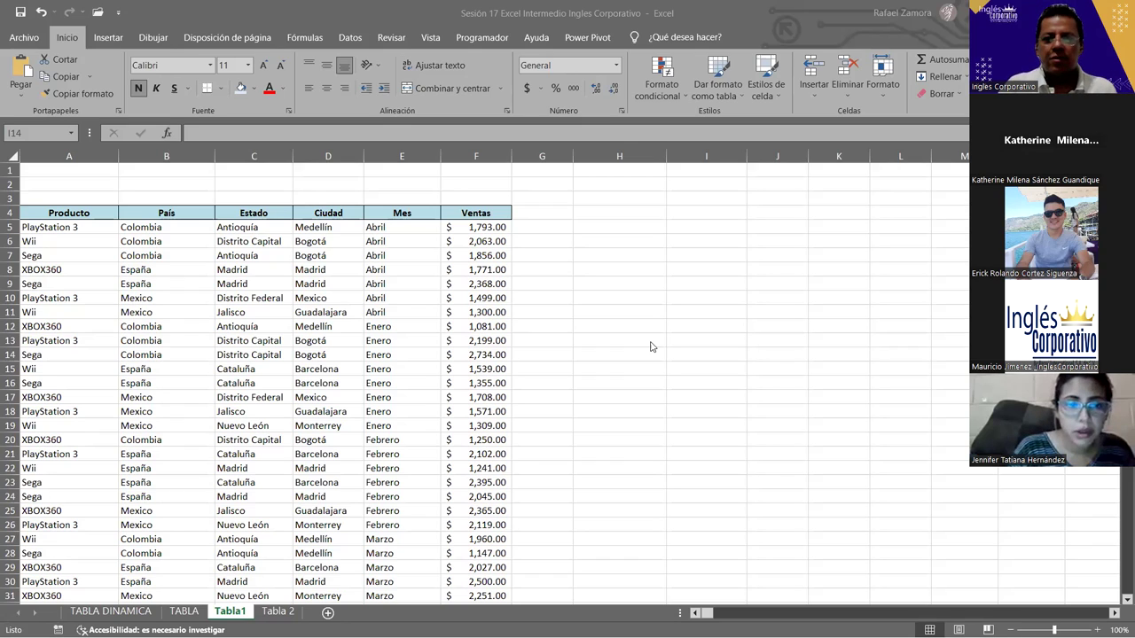
key("ctrl+c")
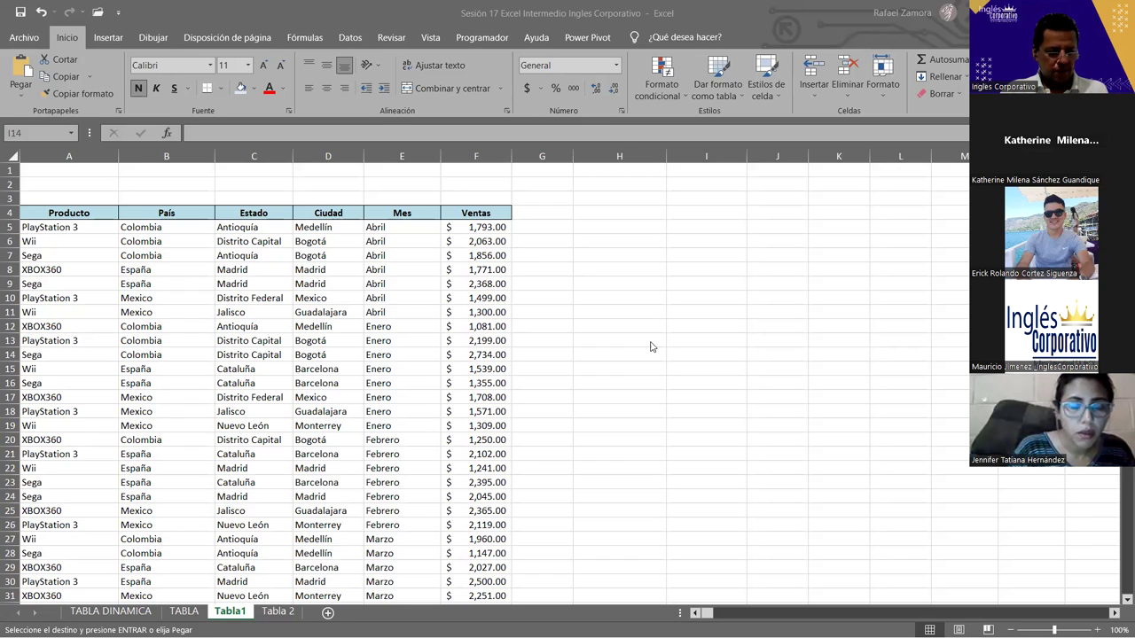
Paste the copied exercise notes into Tabla1 starting at cell H8
left_click(606, 270)
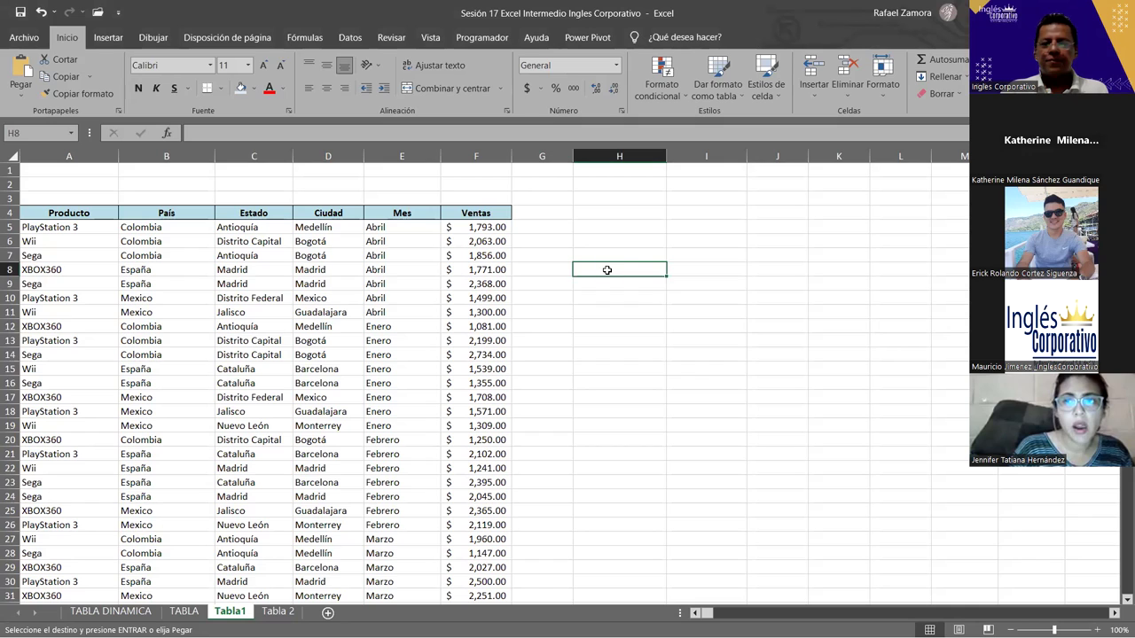
key("ctrl+v")
left_click(655, 438)
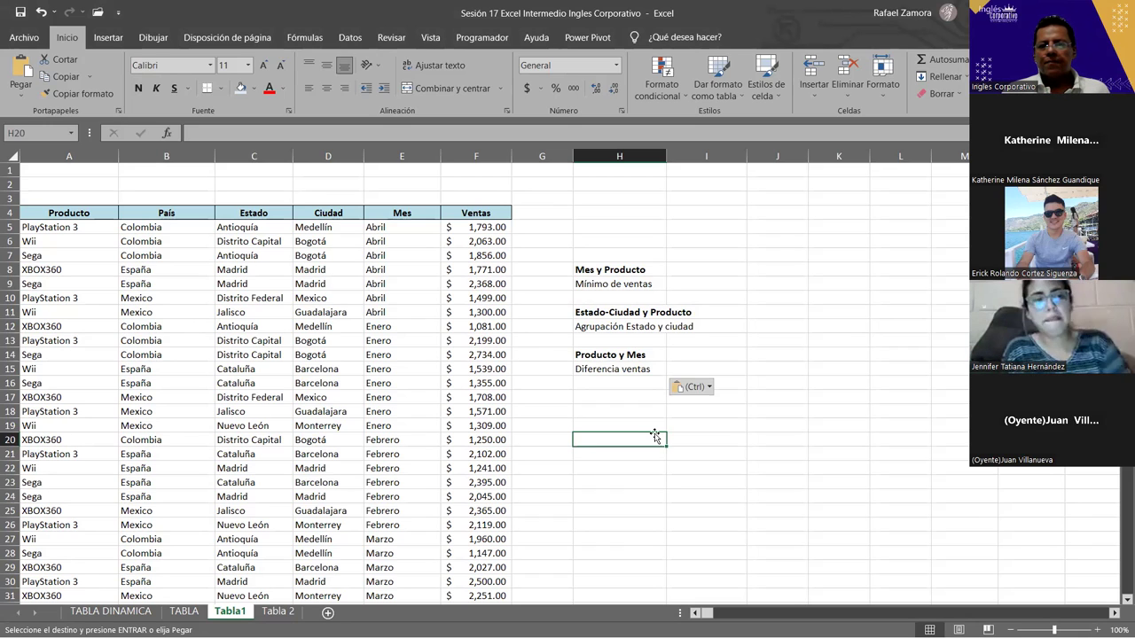
Delete the 'Producto y Mes' notes in H14:H15
left_click_drag(640, 361, 646, 367)
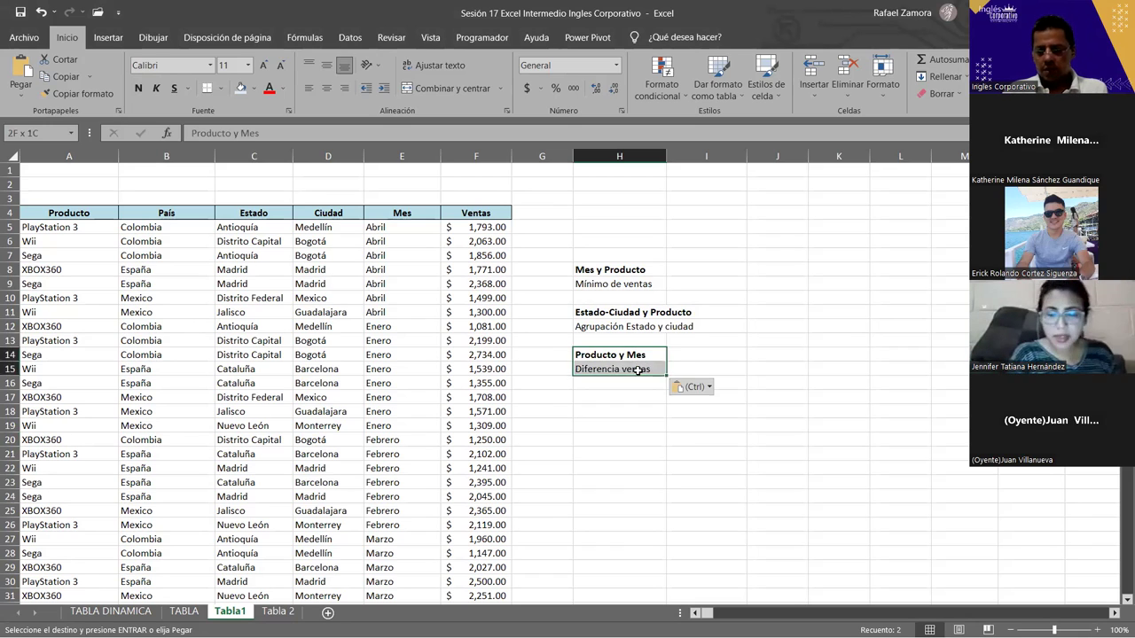
key("Delete")
left_click(629, 392)
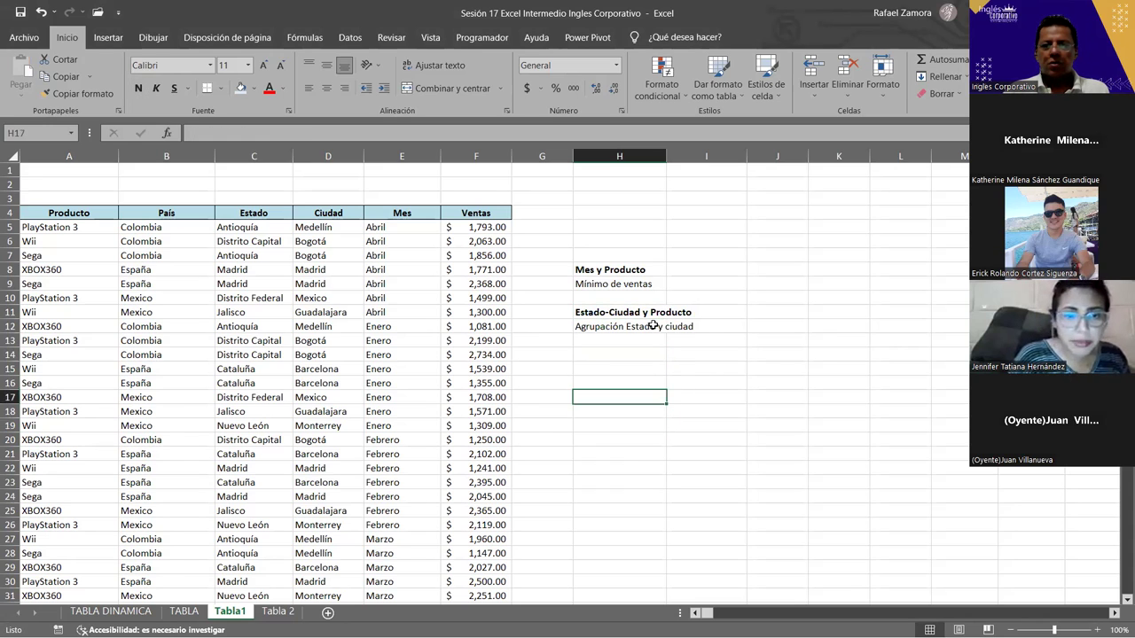
From a cell in the sales table, start a pivot table on range Tabla1!$A$4:$F$33
left_click(653, 359)
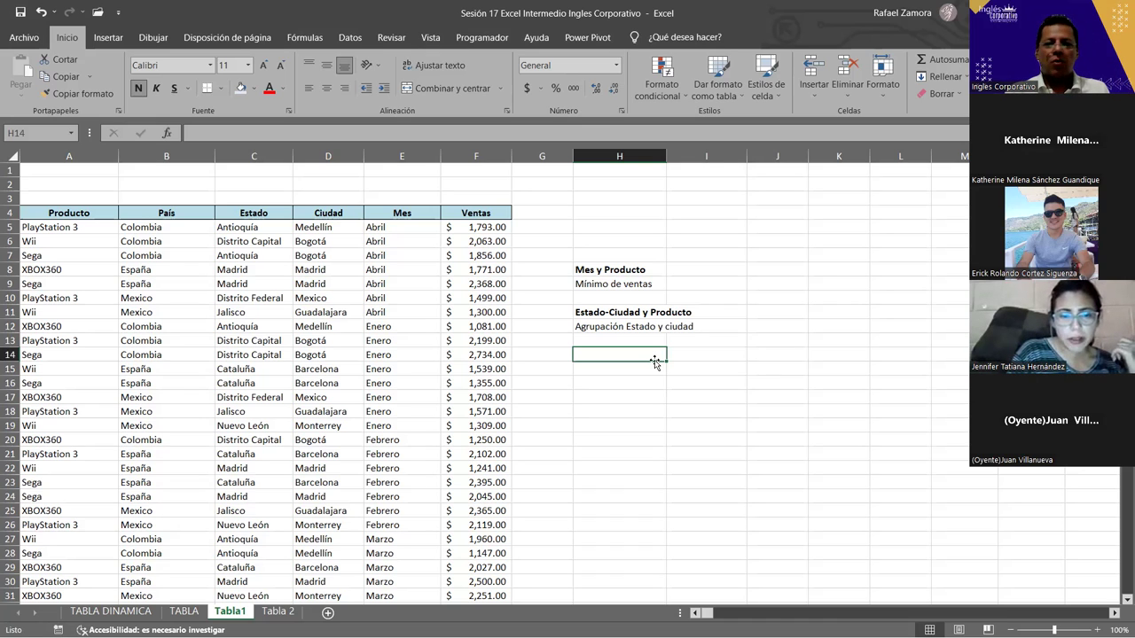
left_click(631, 434)
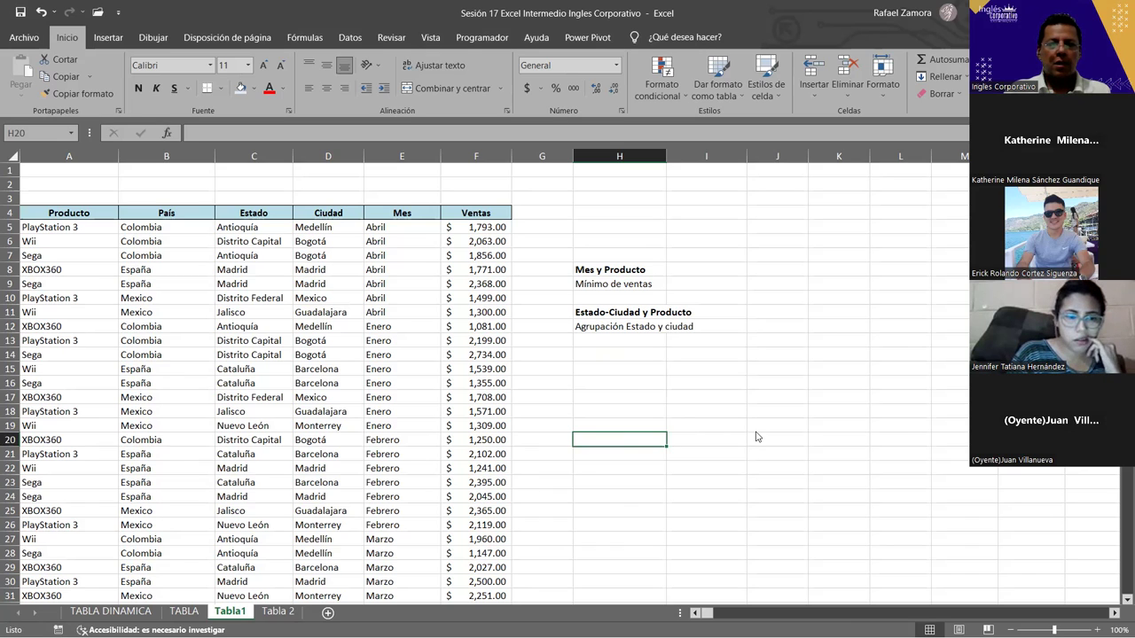
left_click(319, 323)
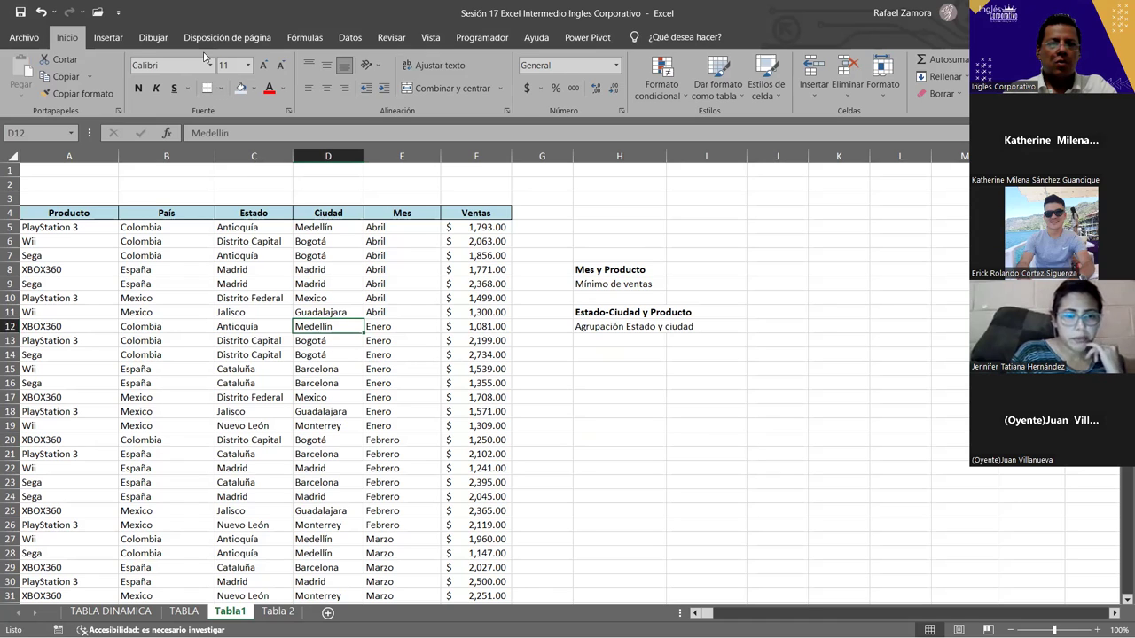
left_click(108, 37)
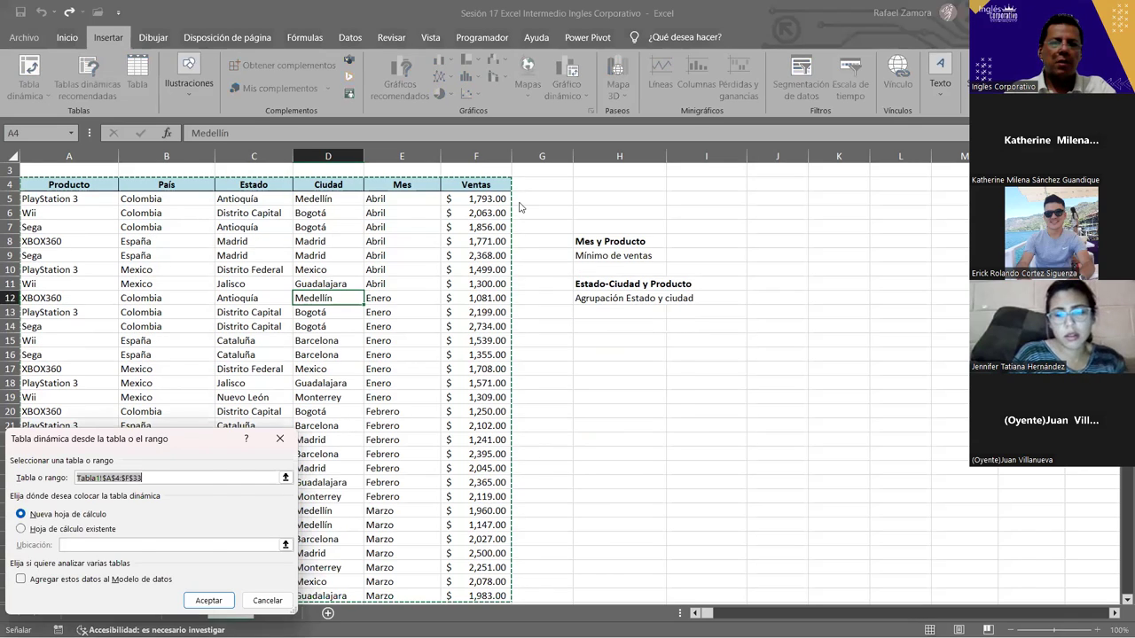
Accept the new-worksheet destination to create an empty TablaDinámica1 on Hoja1
left_click_drag(164, 440, 522, 207)
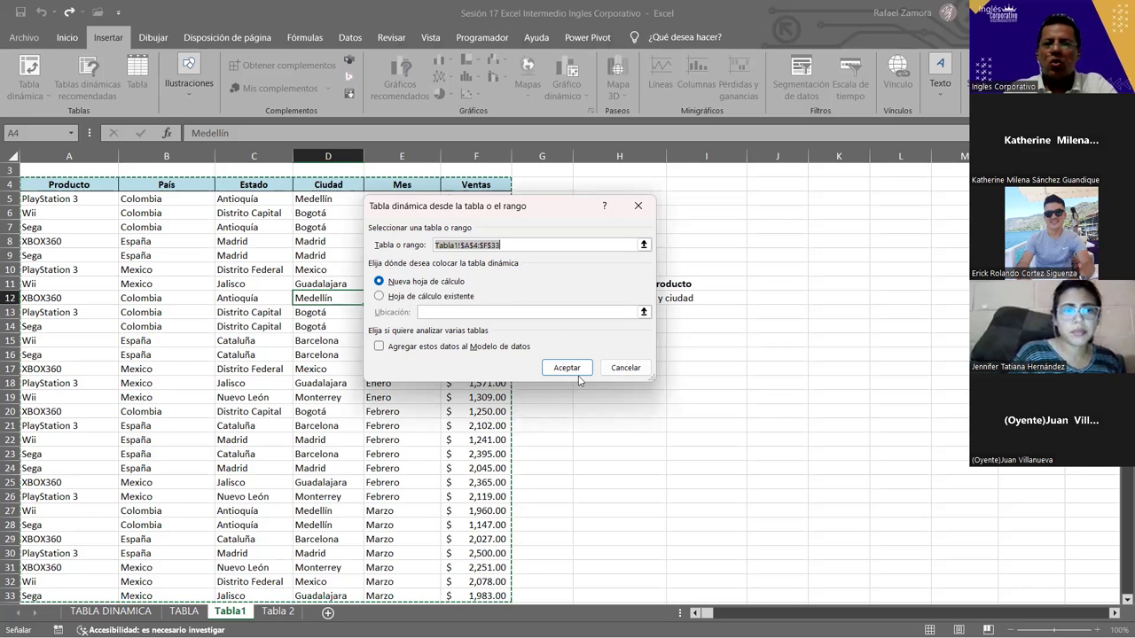
left_click(566, 367)
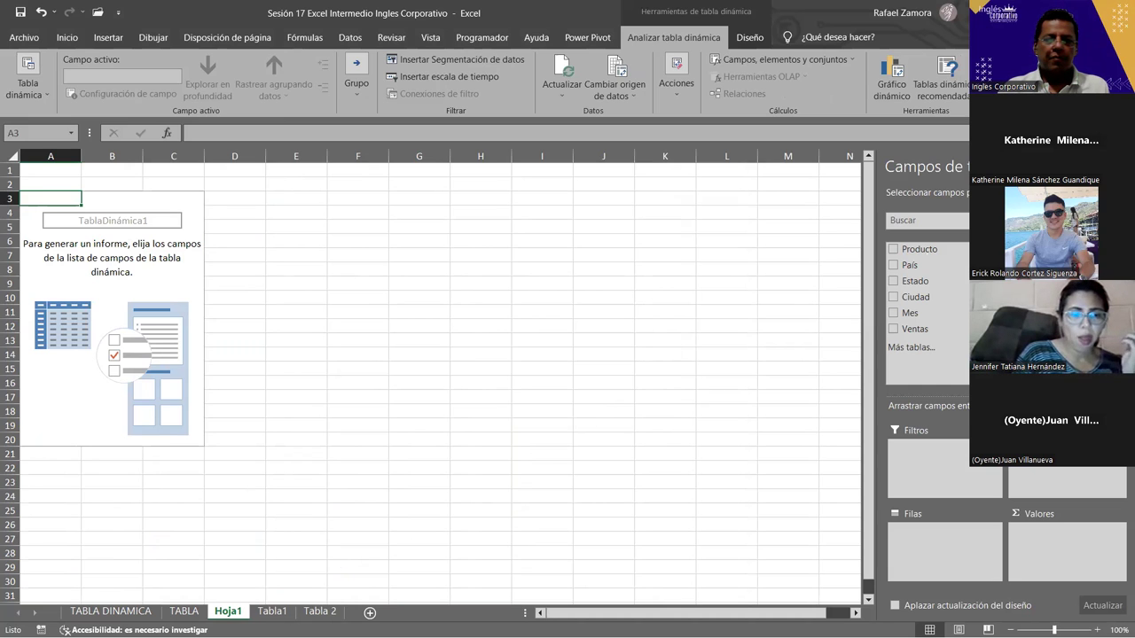
Lay out the pivot with Producto as rows, Mes as columns and Suma de Ventas as values, totalling 53609
left_click(282, 612)
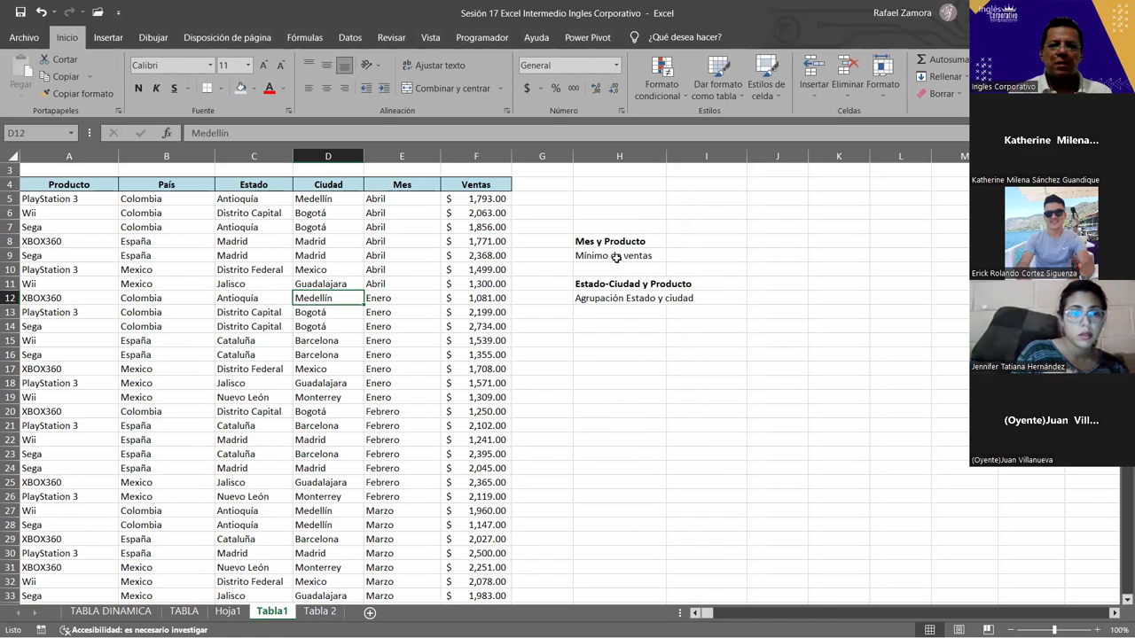
left_click(227, 611)
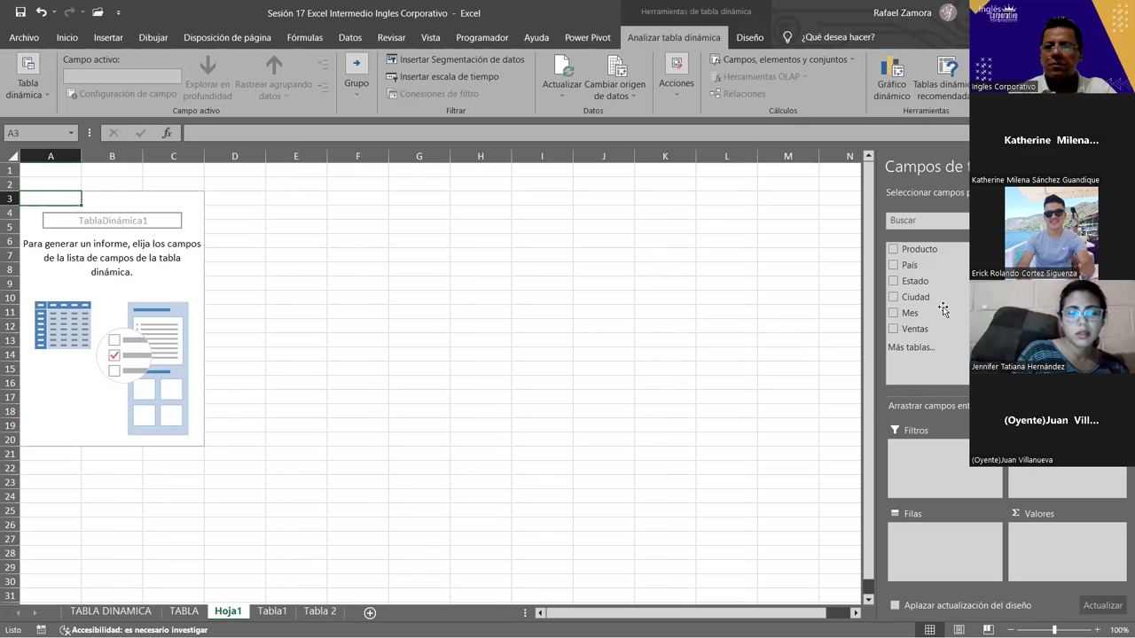
left_click_drag(937, 314, 962, 543)
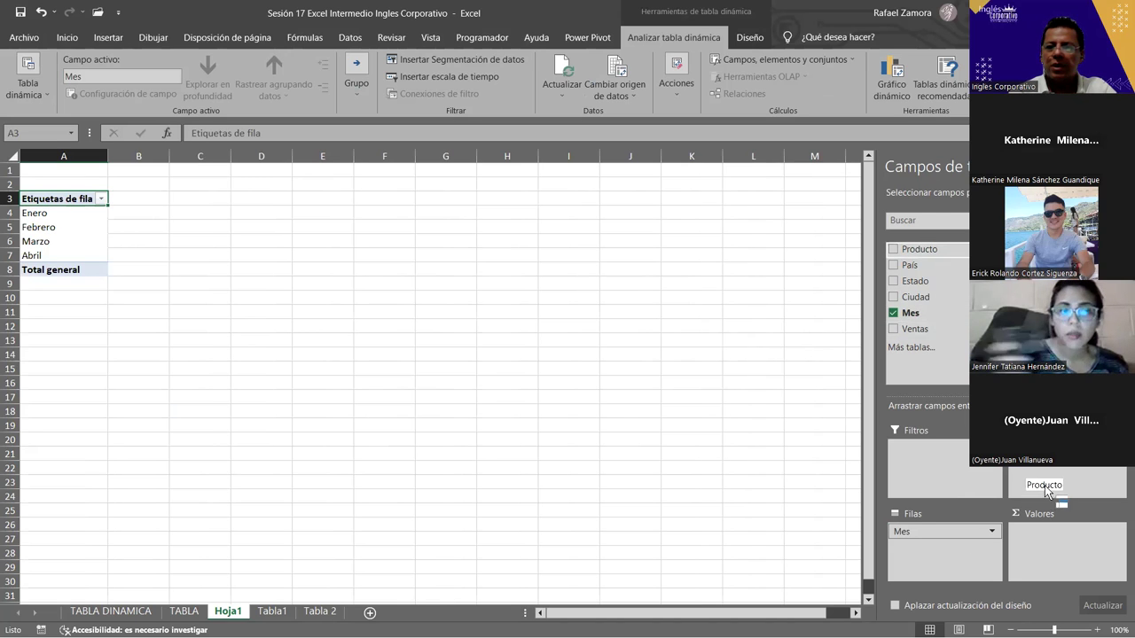
left_click_drag(922, 253, 1058, 468)
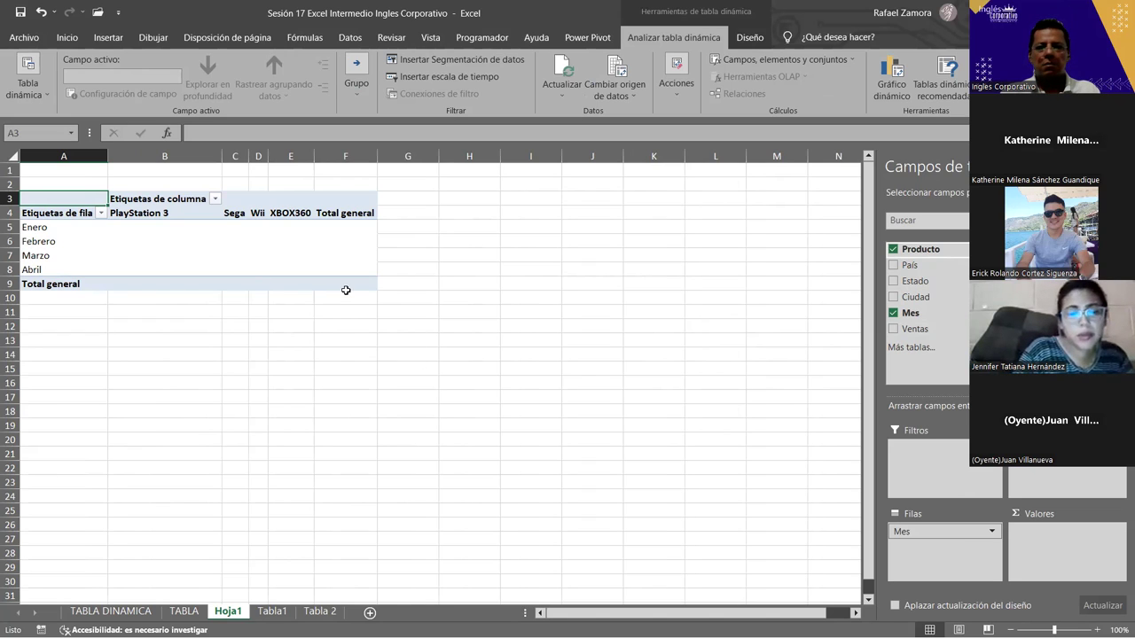
mouse_move(1028, 477)
left_mouse_down()
mouse_move(945, 554)
mouse_move(1046, 480)
left_mouse_up()
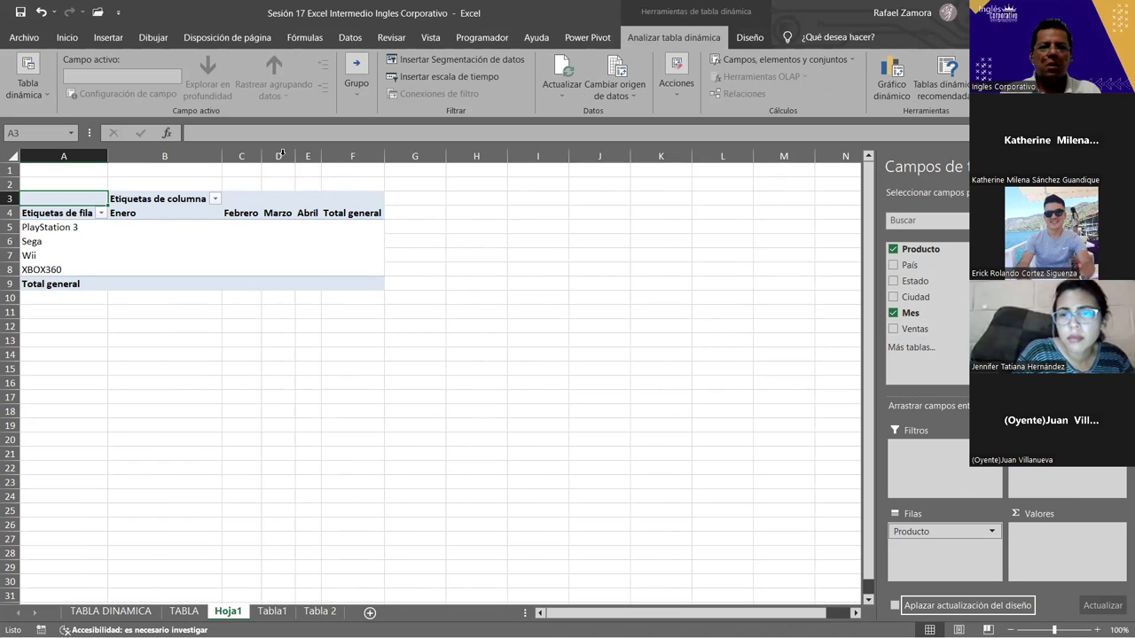
left_click(356, 261)
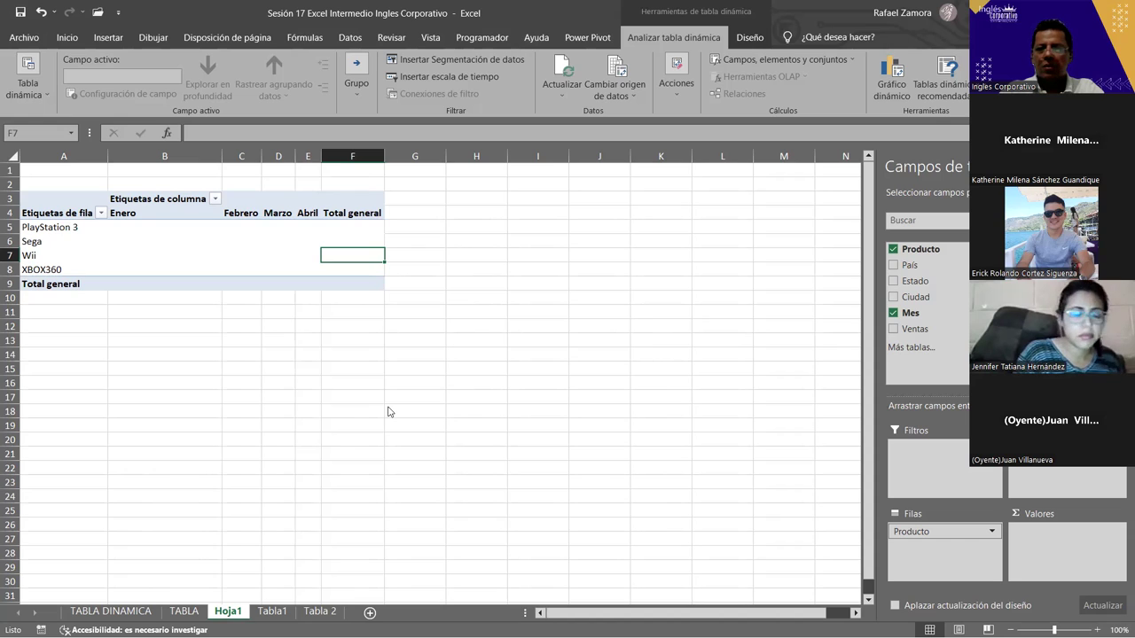
left_click_drag(922, 330, 1056, 540)
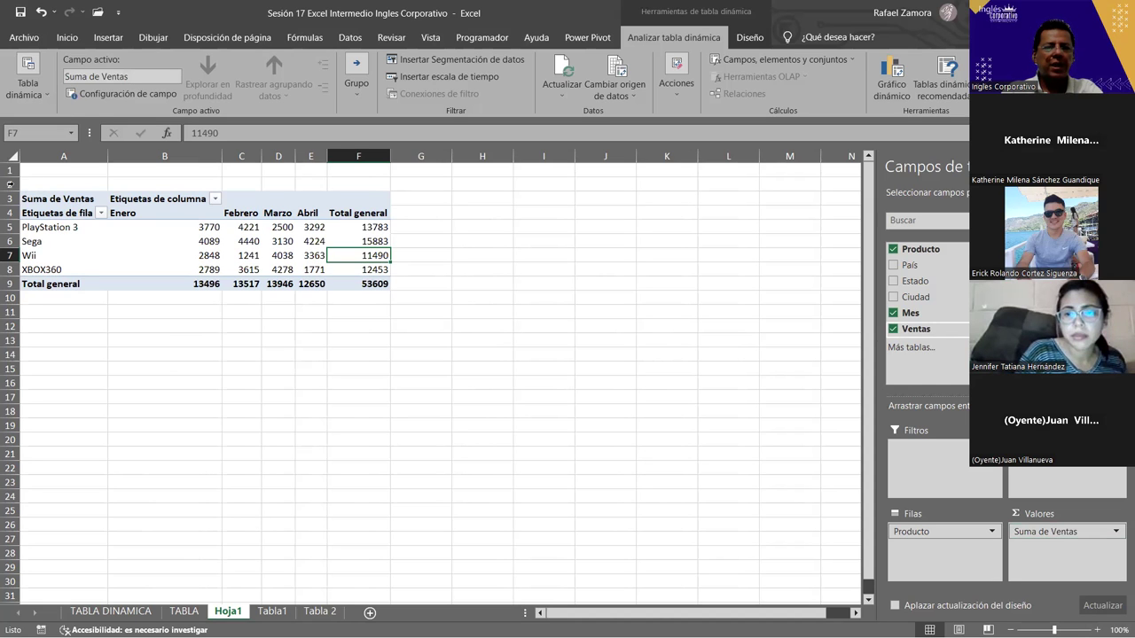
Merge and centre A1:F1 and enter the title 'Mínimo ventas Productos y meses'
left_click(271, 612)
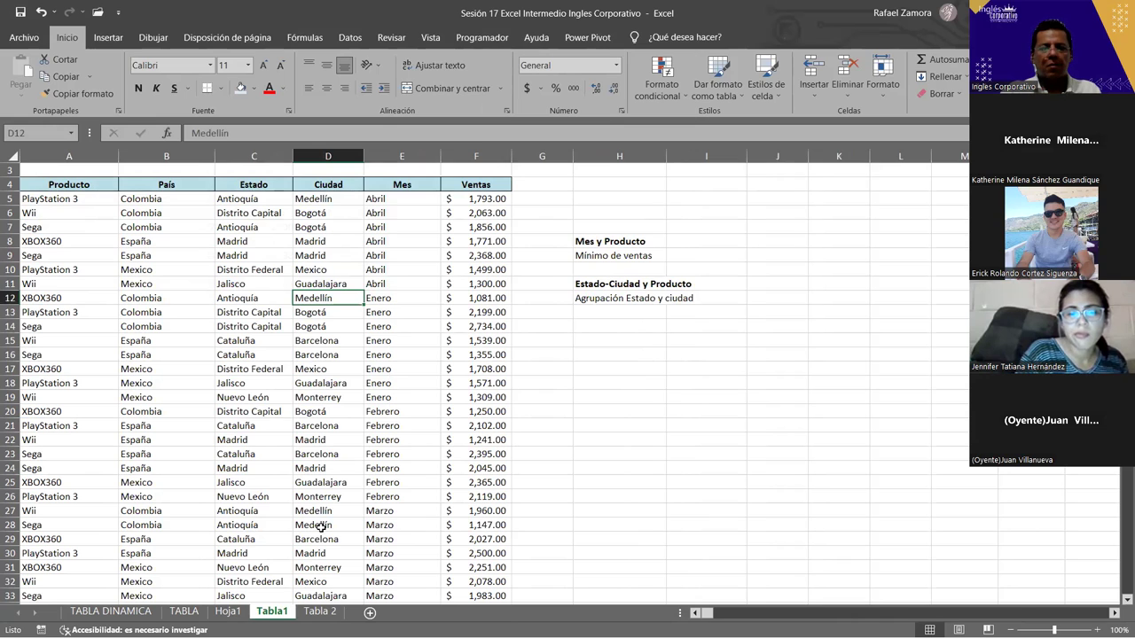
left_click(238, 613)
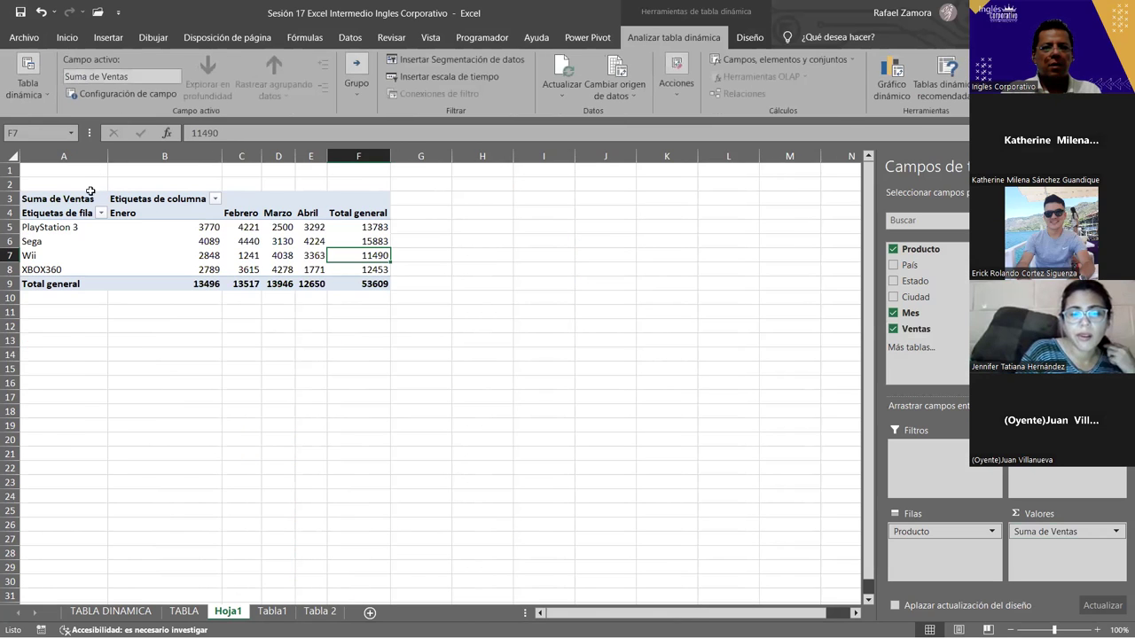
left_click(88, 184)
left_click_drag(84, 171, 373, 170)
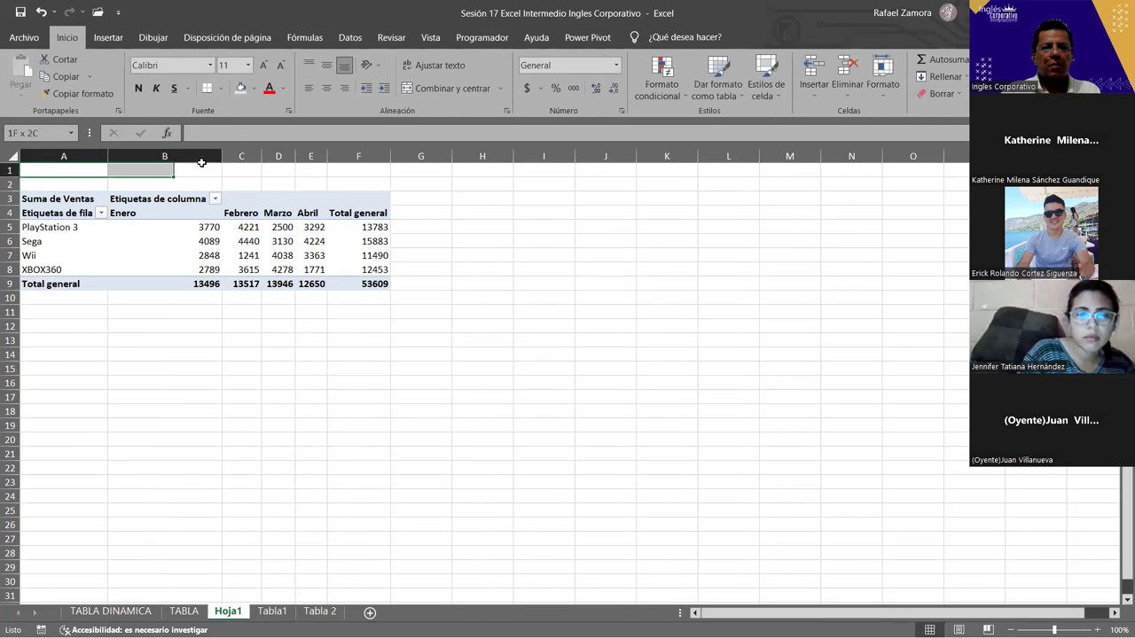
left_click(473, 89)
type("Mínimo ventas")
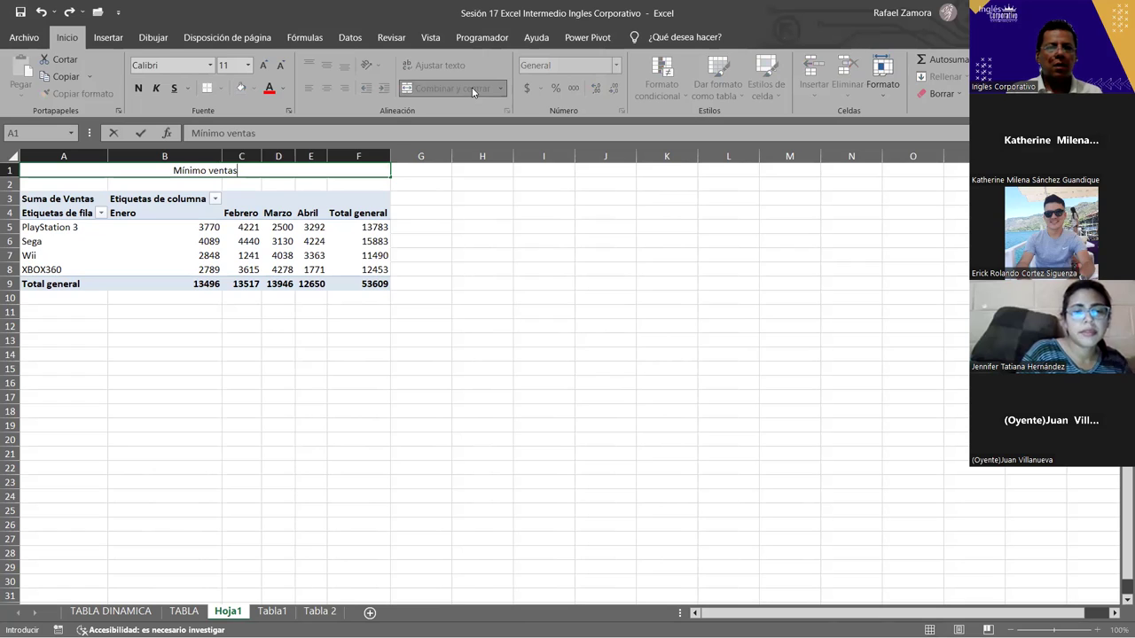
type(" n")
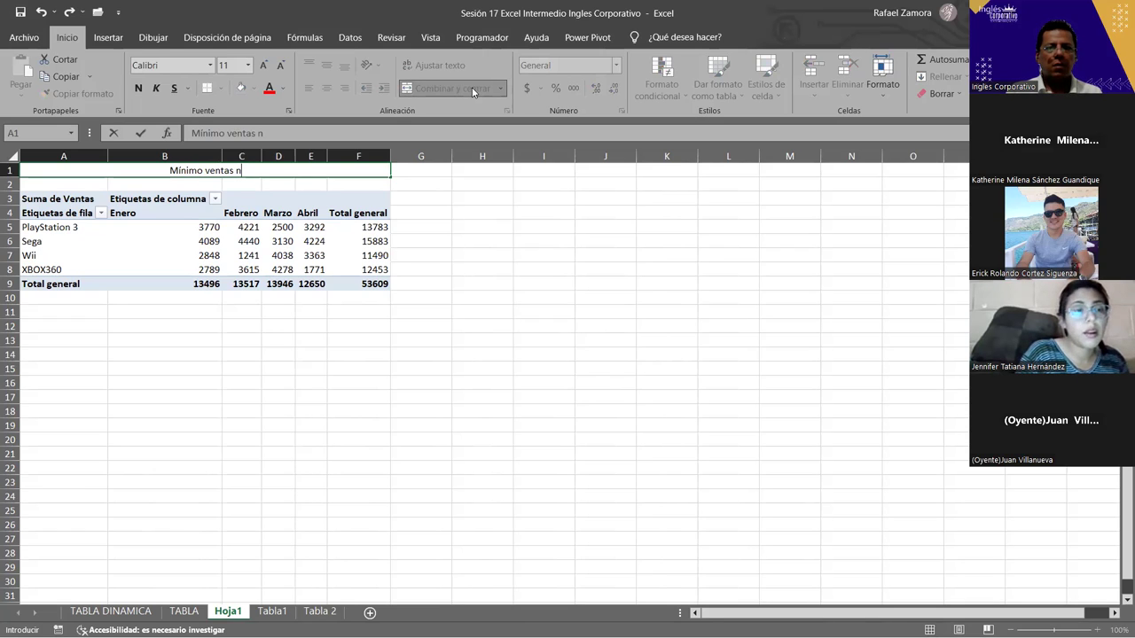
key("BackSpace")
key("BackSpace")
type("Proi")
type("ductos")
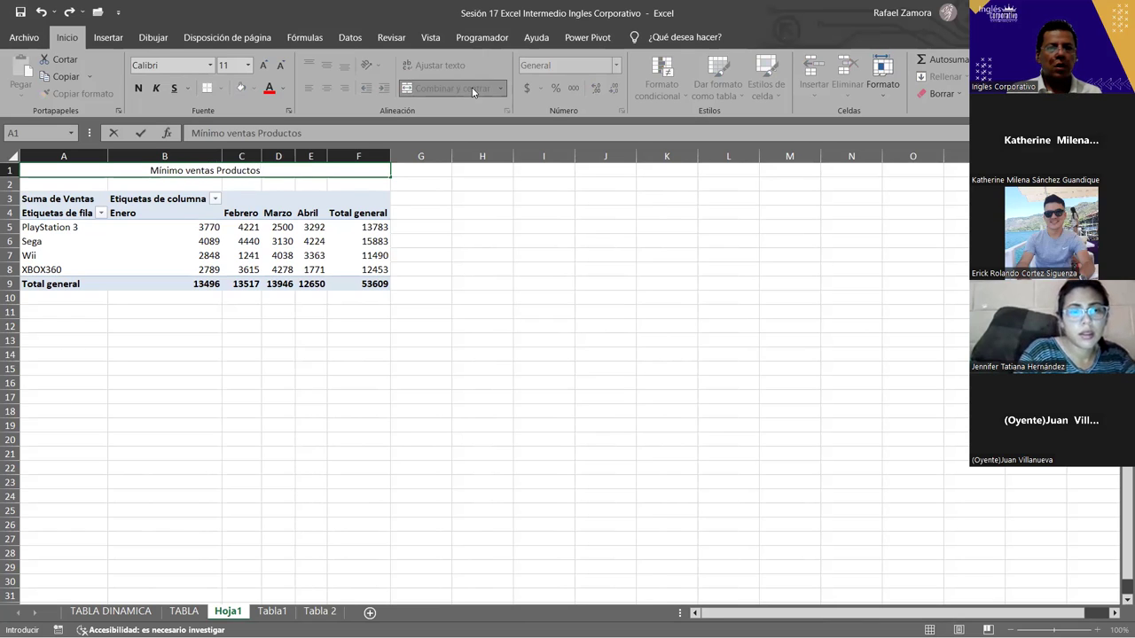
type(" y meses")
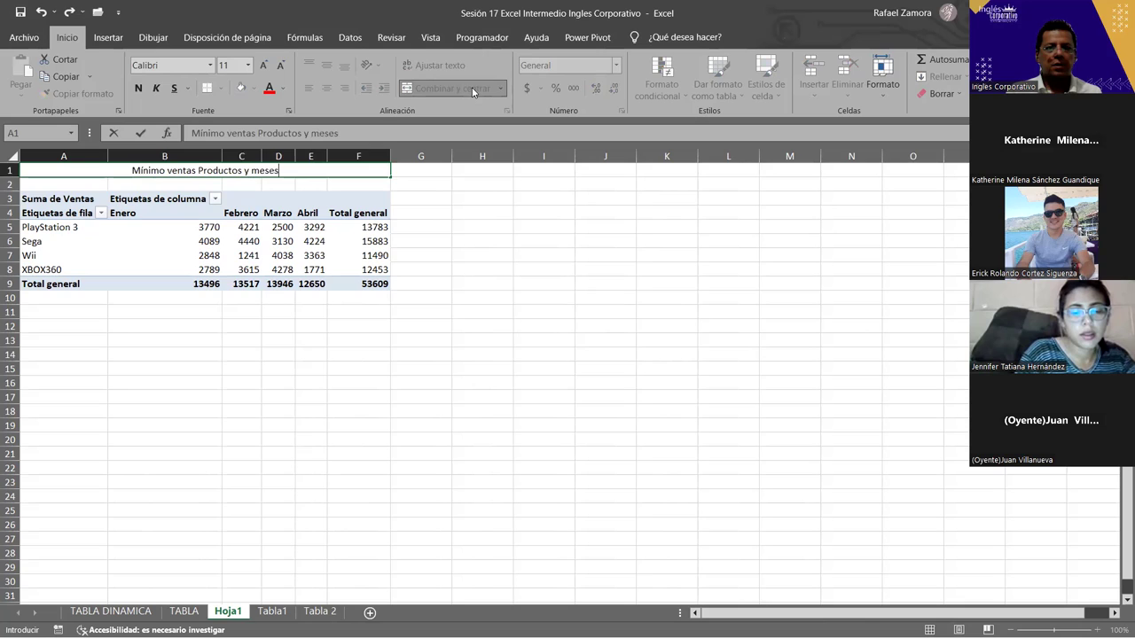
key("Return")
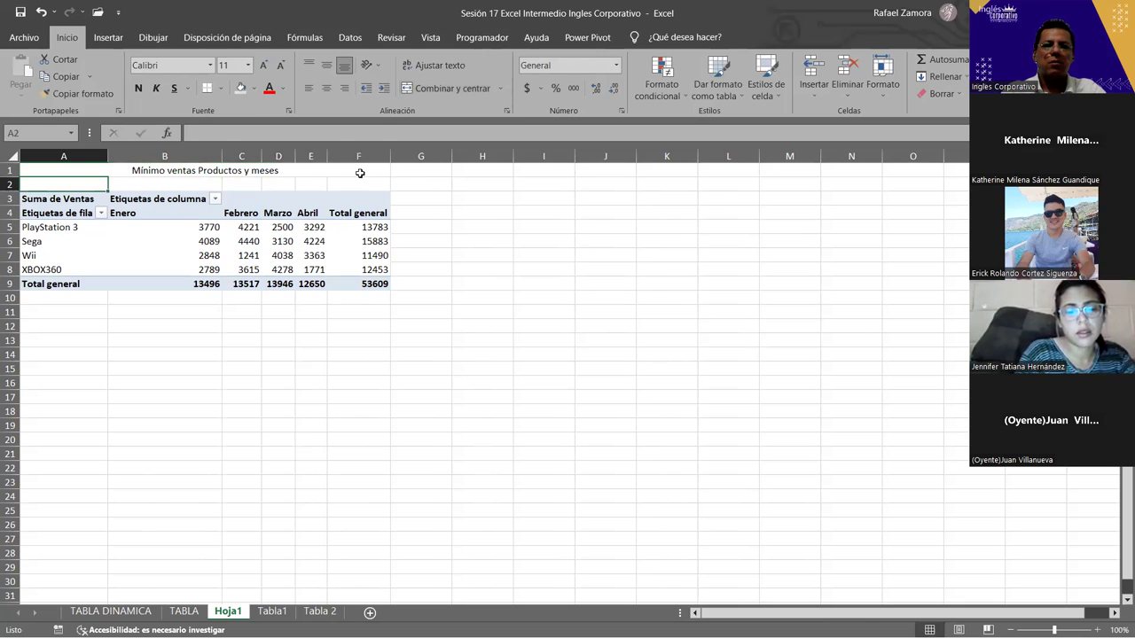
Format the A1 title with orange fill and bold white text at size 14
left_click(360, 173)
left_click(254, 90)
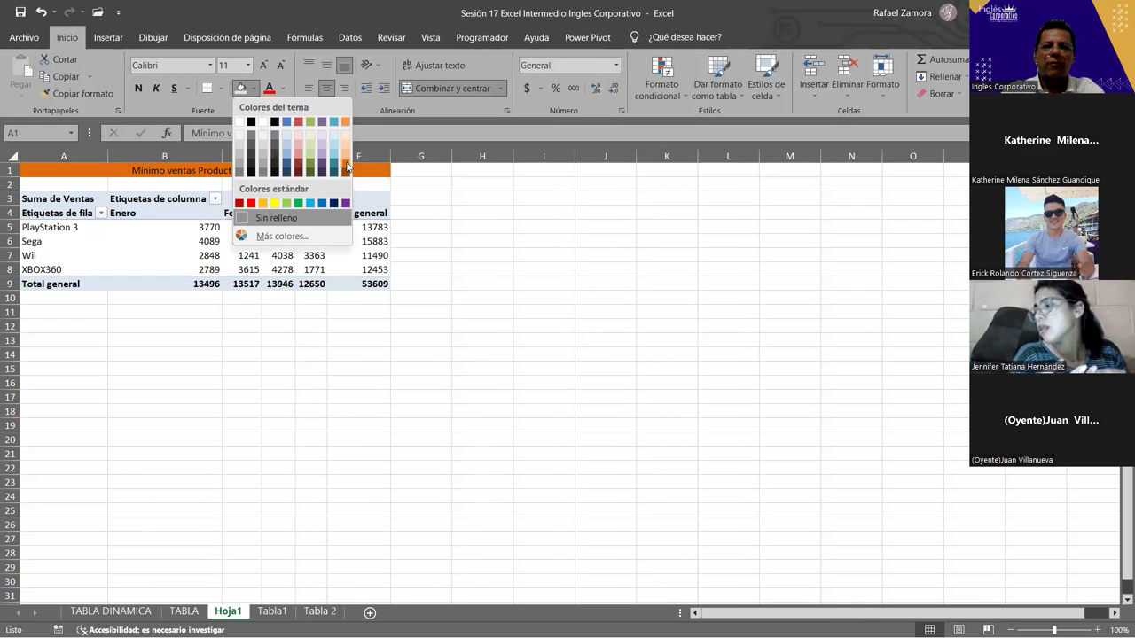
left_click(345, 167)
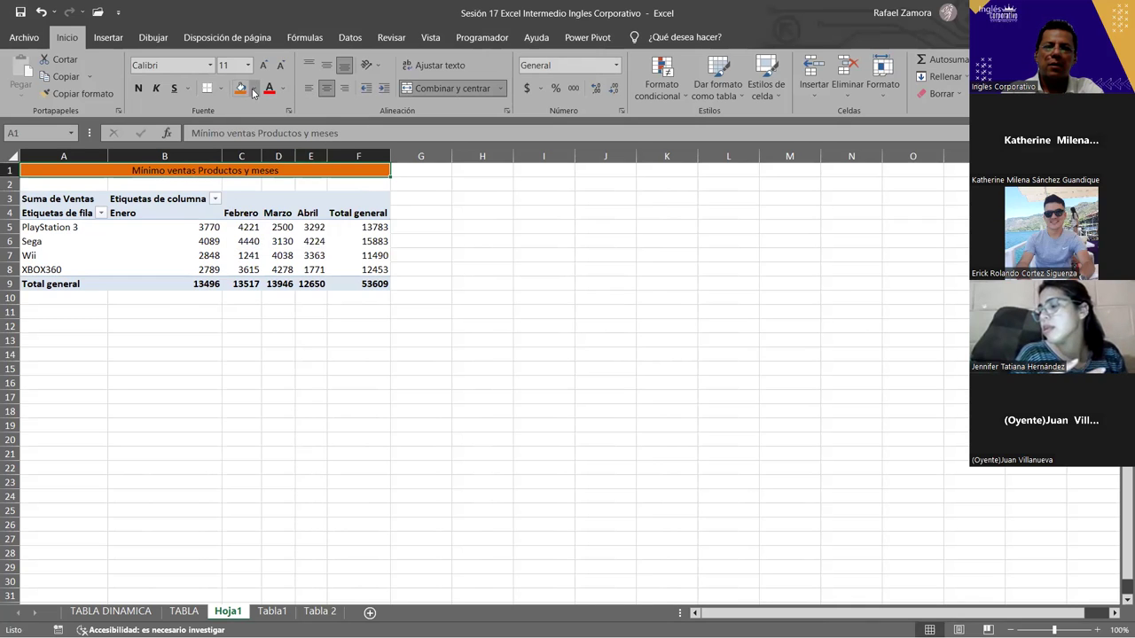
left_click(283, 89)
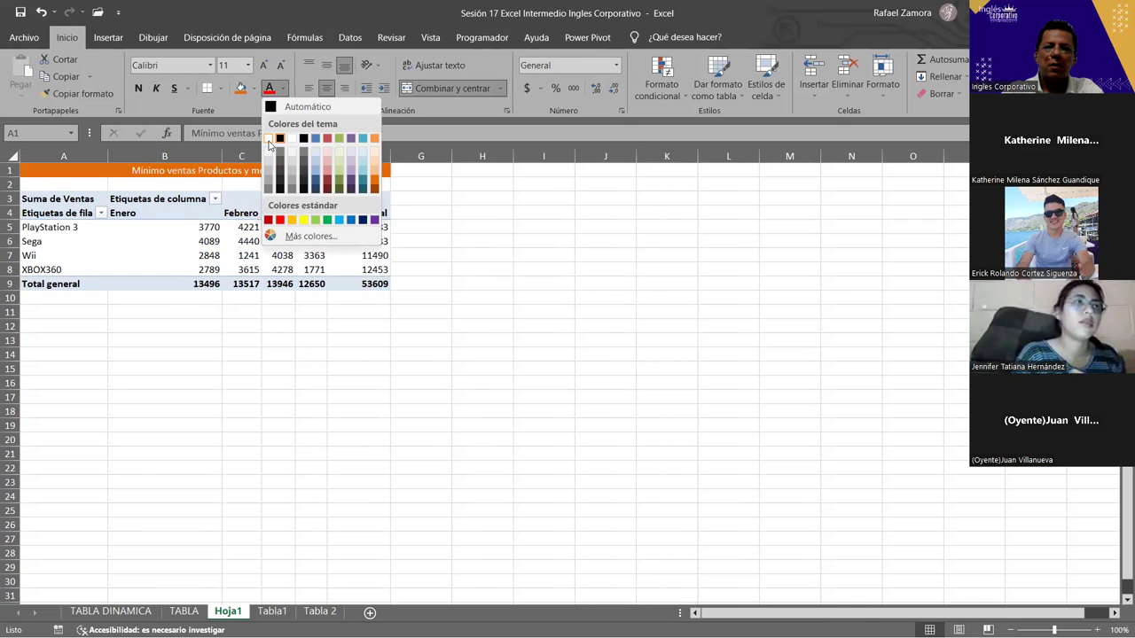
left_click(269, 140)
left_click(138, 88)
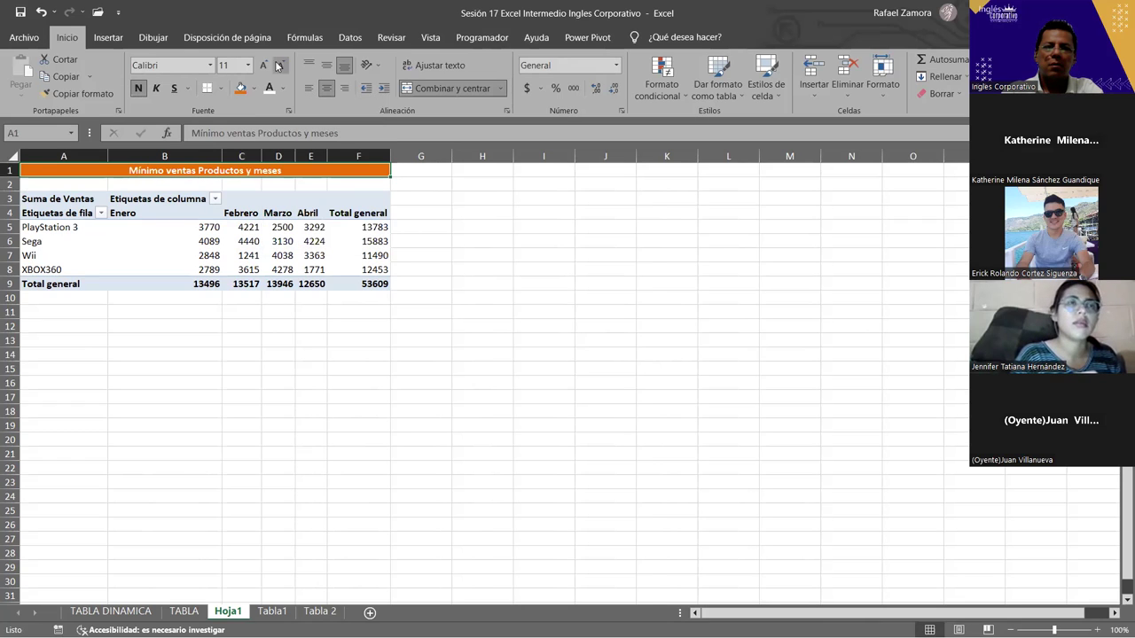
left_click(262, 65)
left_click(263, 65)
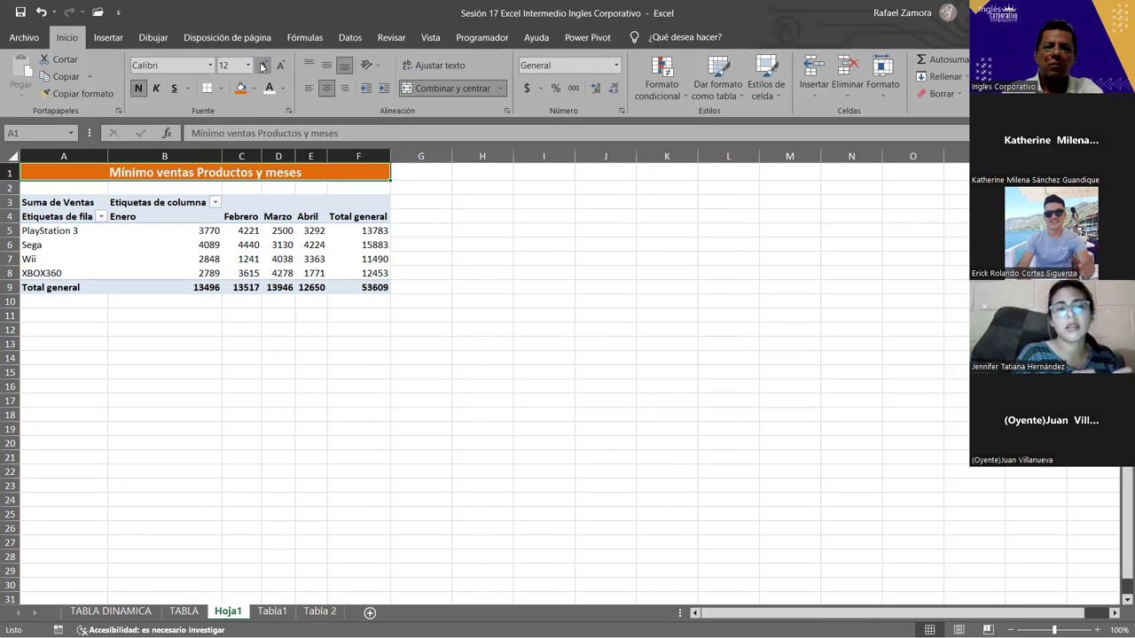
left_click(306, 371)
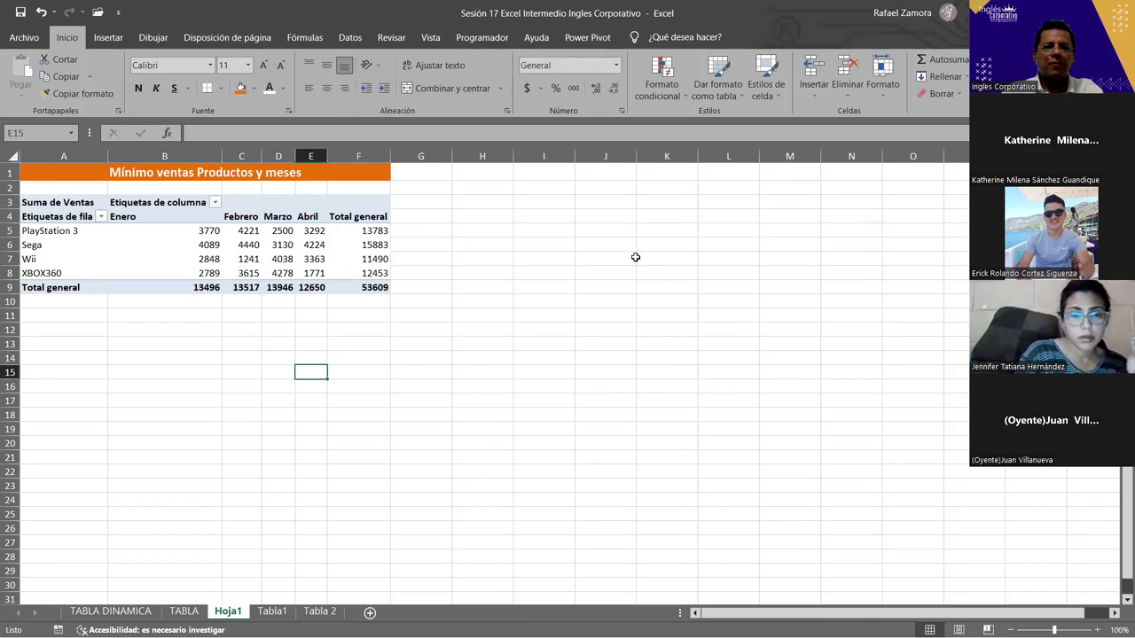
left_click(310, 245)
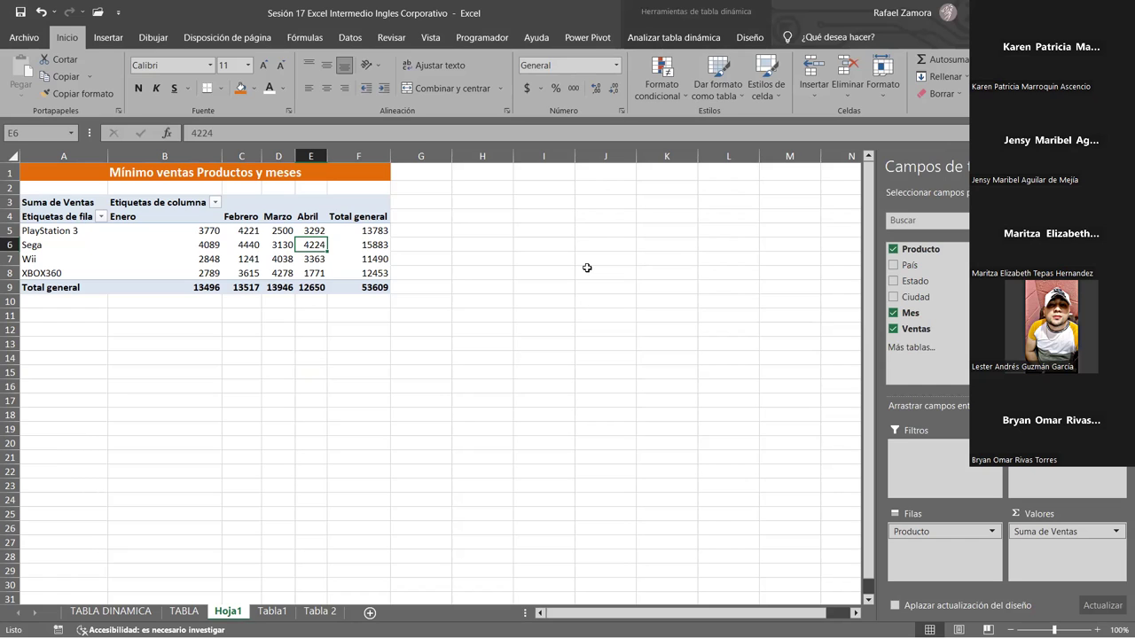
left_click(1114, 531)
left_click(539, 443)
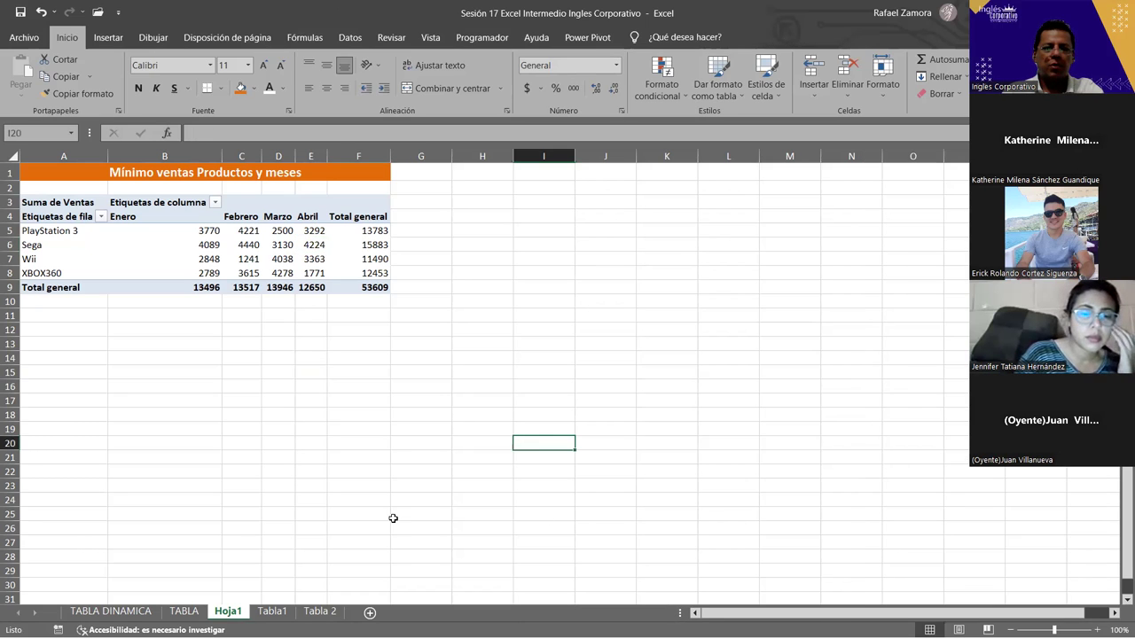
left_click(201, 242)
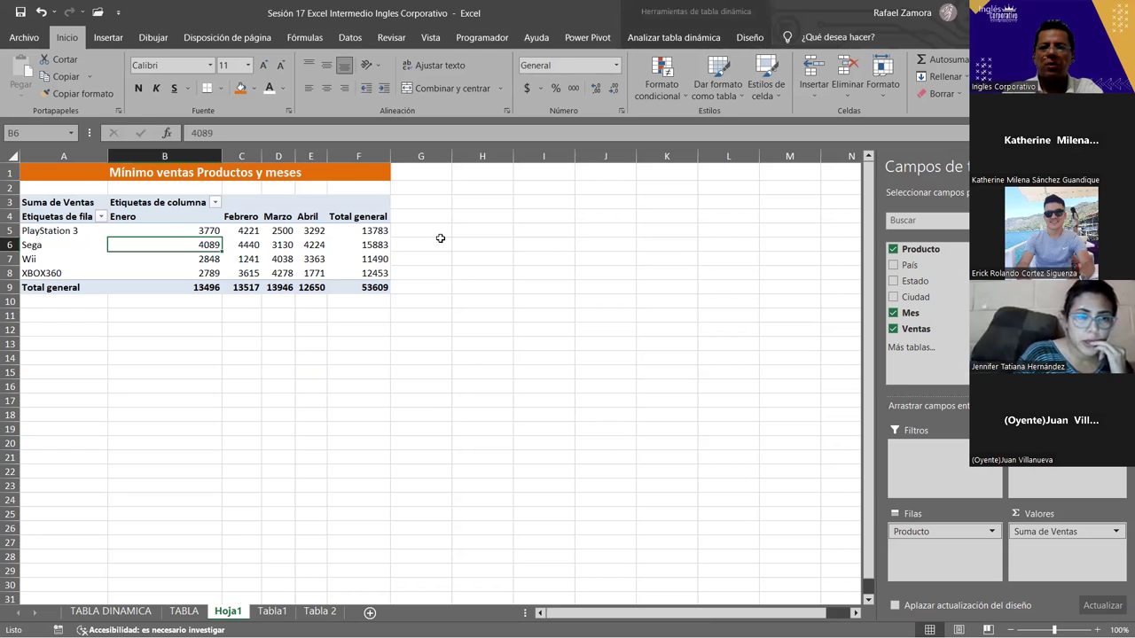
left_click(1115, 532)
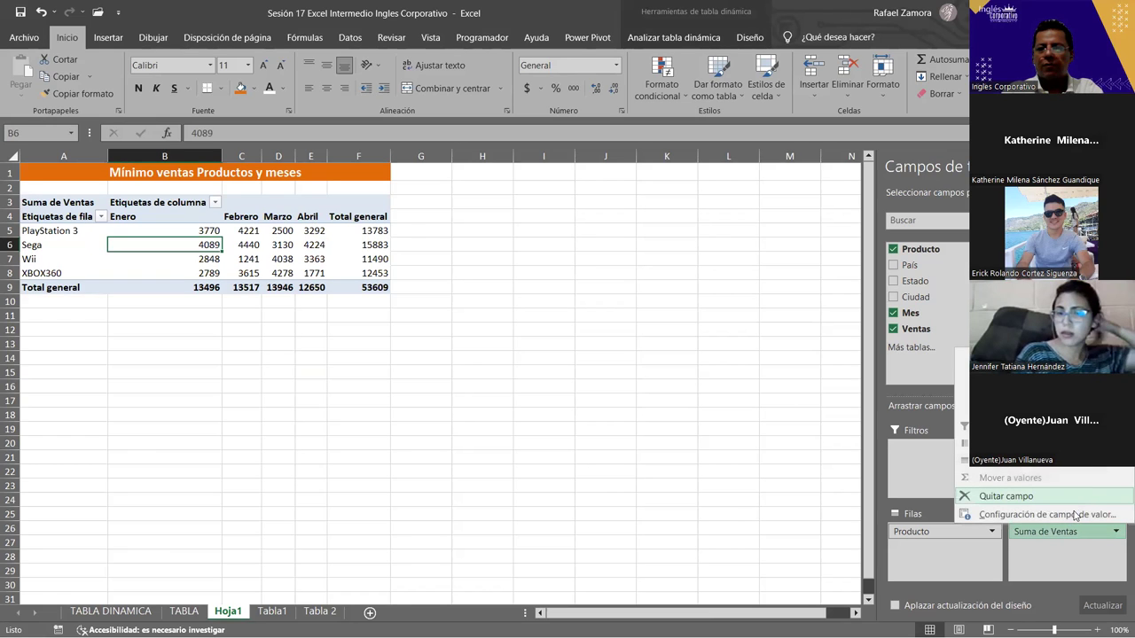
left_click(567, 398)
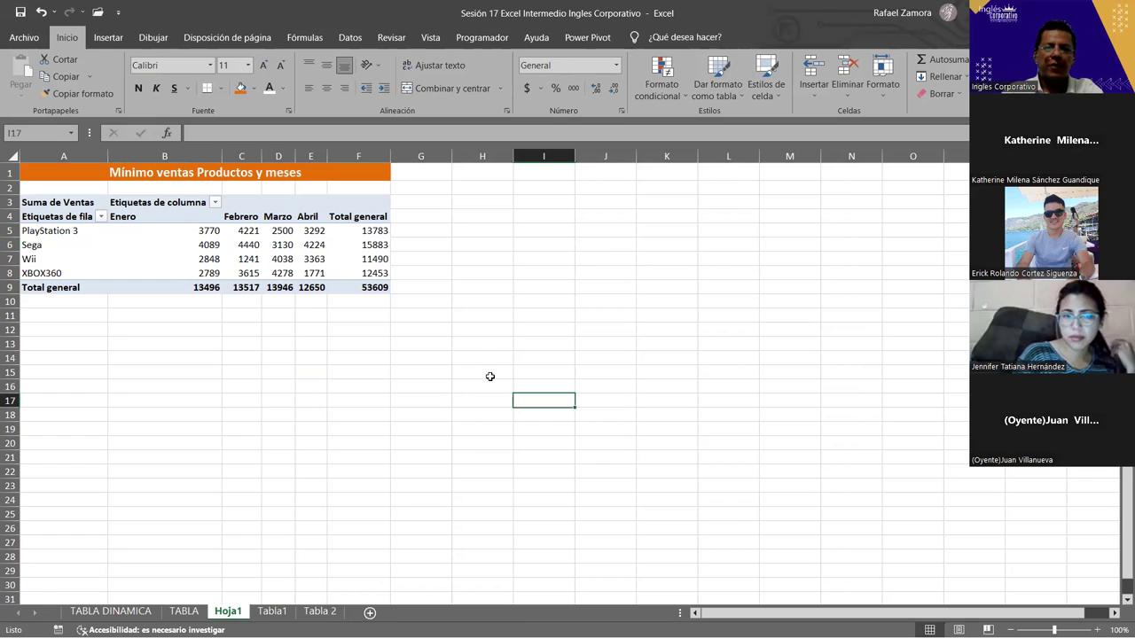
left_click(477, 351)
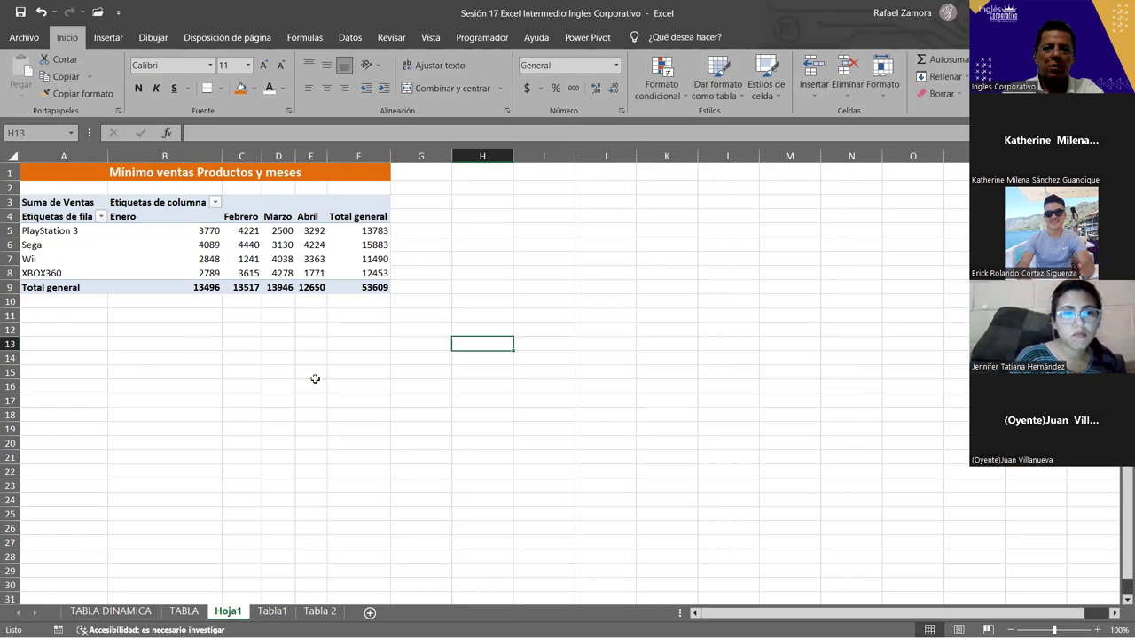
left_click(346, 263)
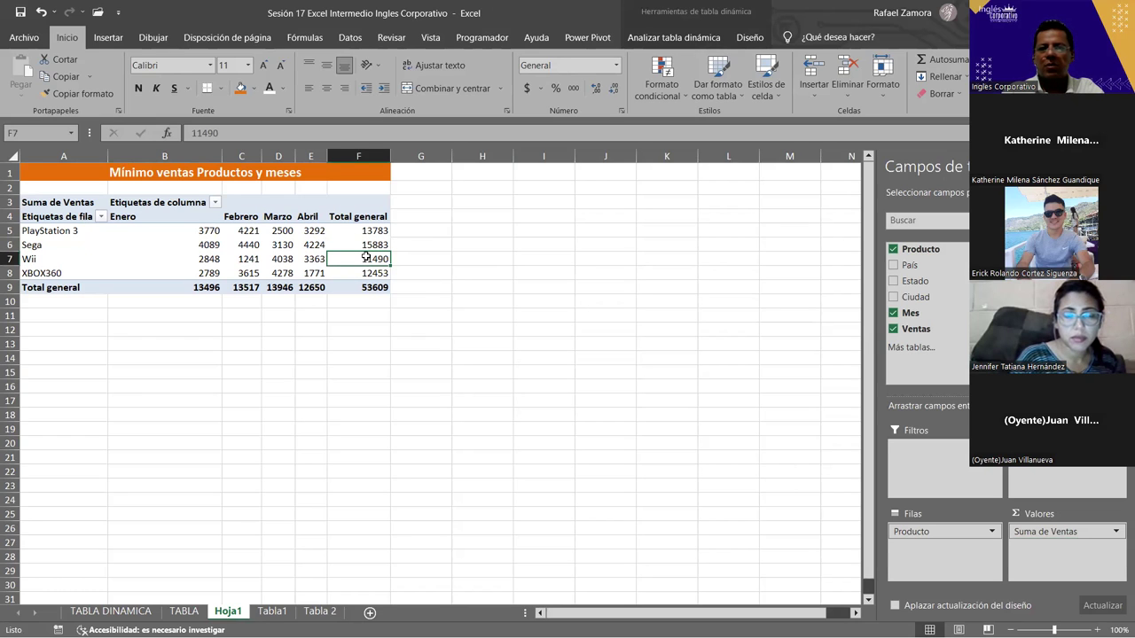
Change the values to Mín. de Ventas in Contabilidad format, giving an overall minimum of $1,081.00
right_click(368, 259)
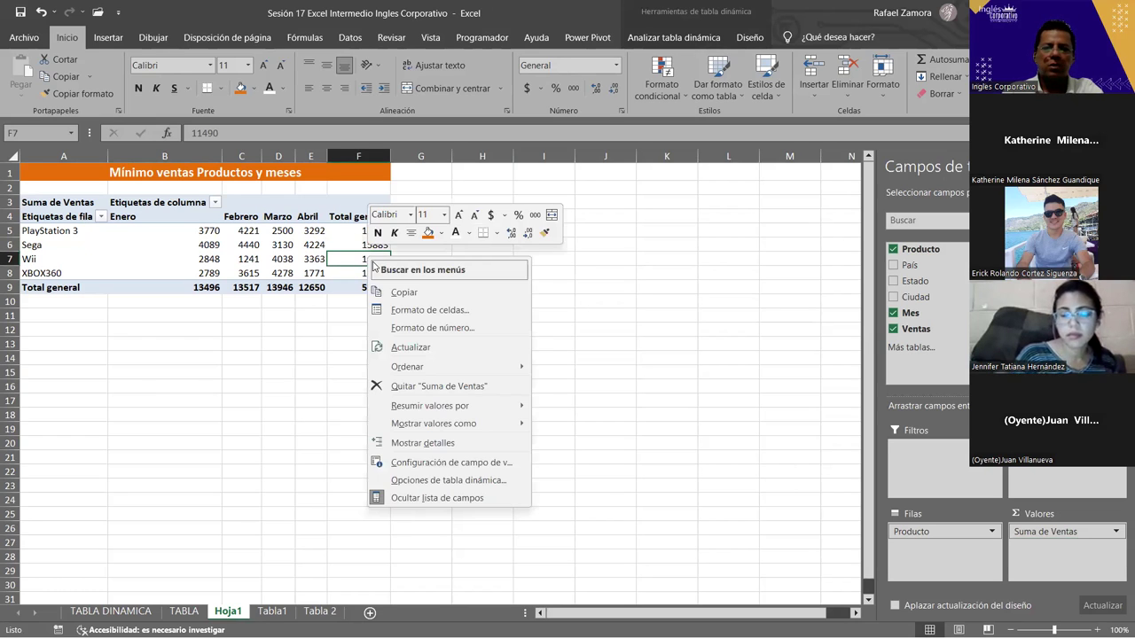
left_click(505, 470)
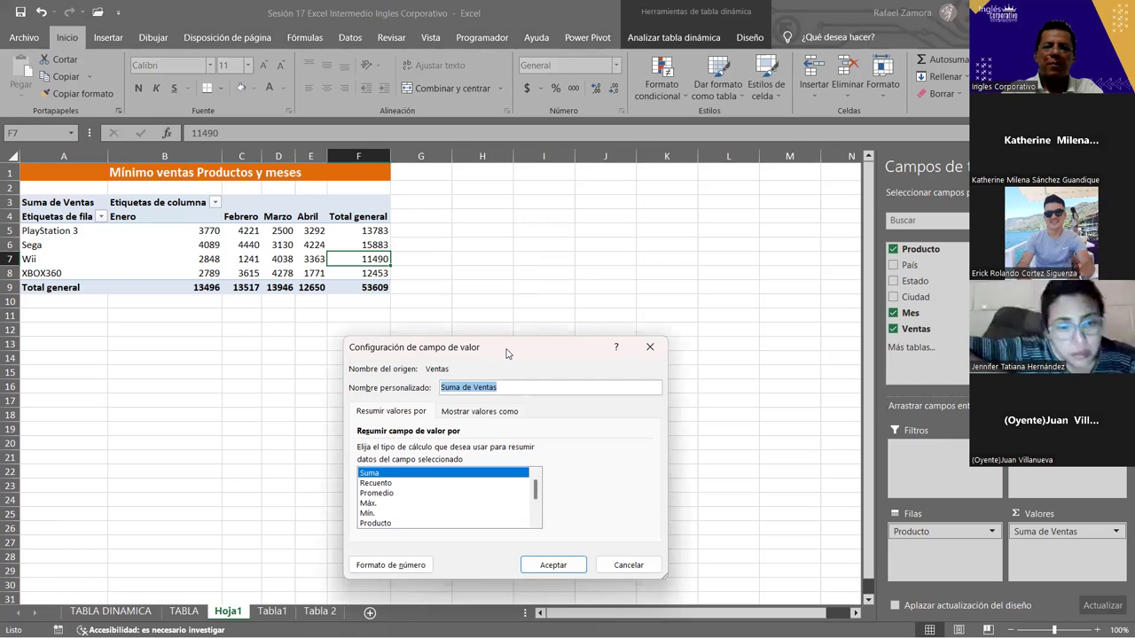
left_click_drag(507, 353, 528, 181)
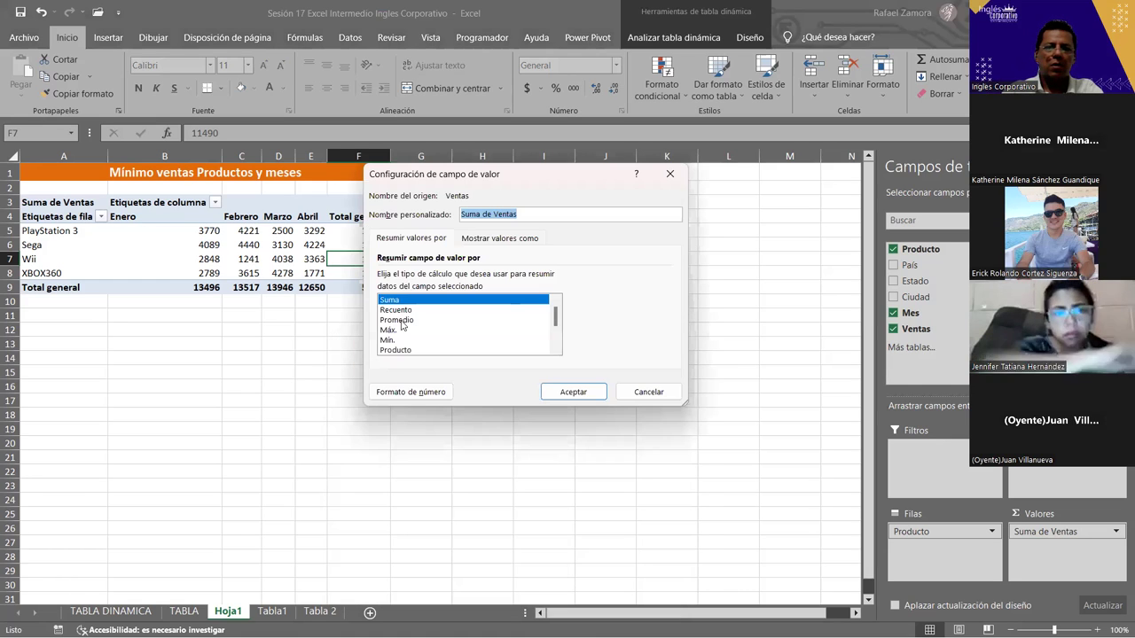
left_click(397, 341)
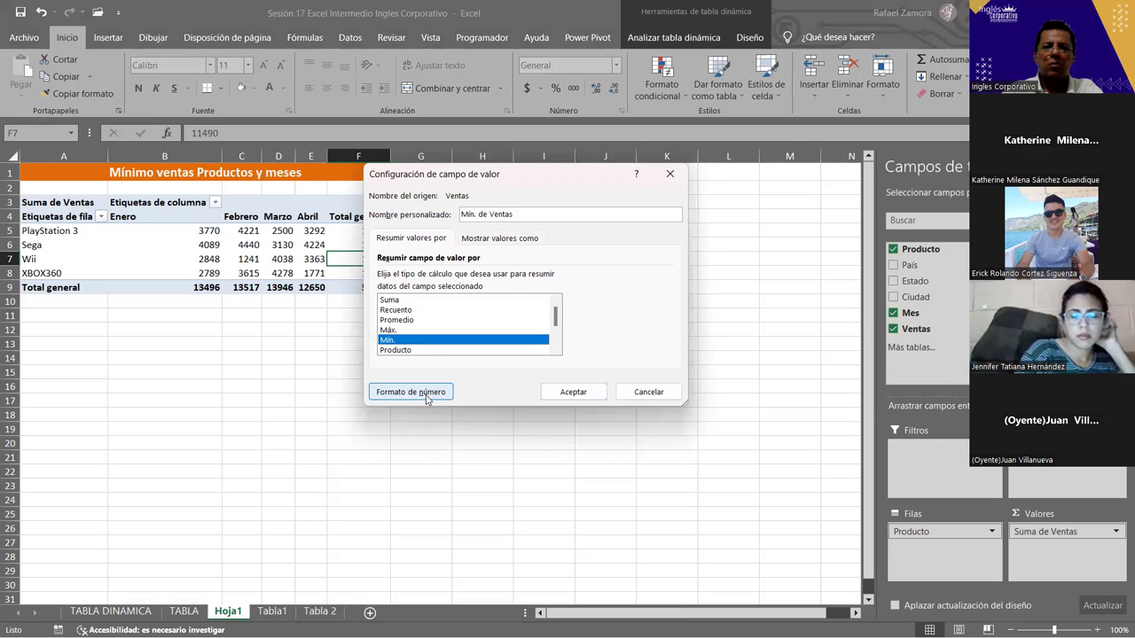
left_click(426, 392)
left_click(332, 362)
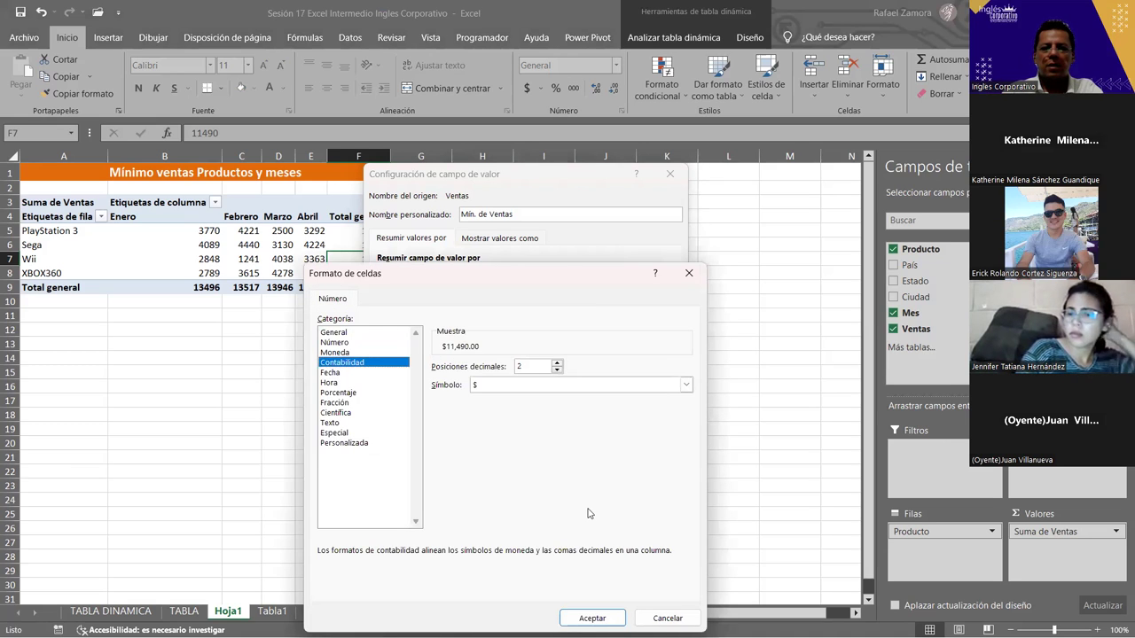
key("Return")
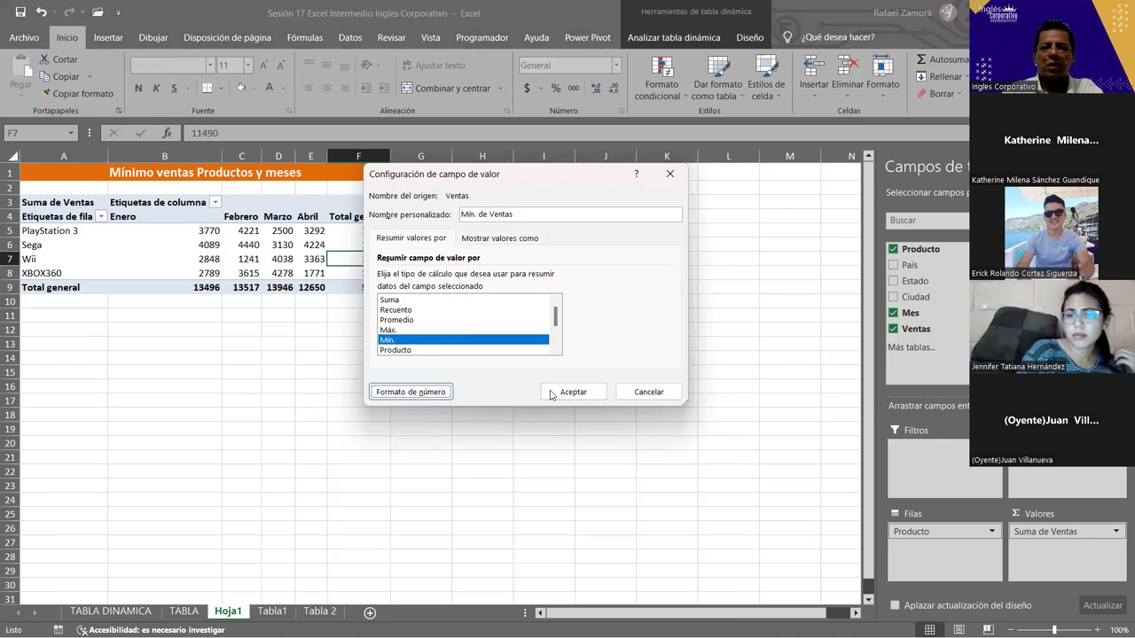
left_click(594, 394)
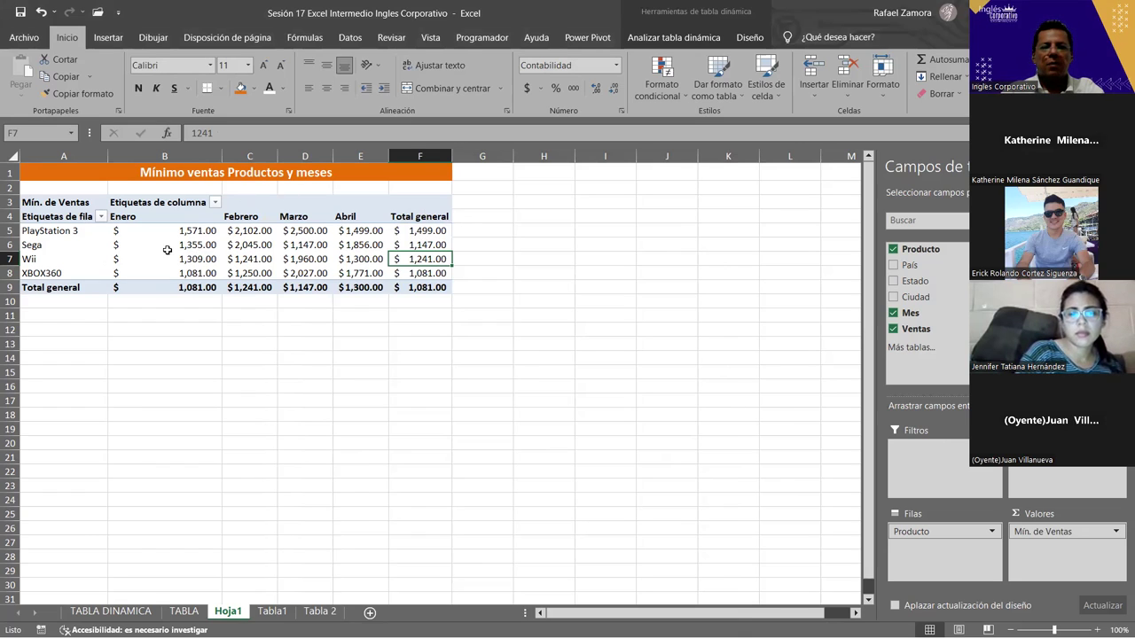
left_click(202, 247)
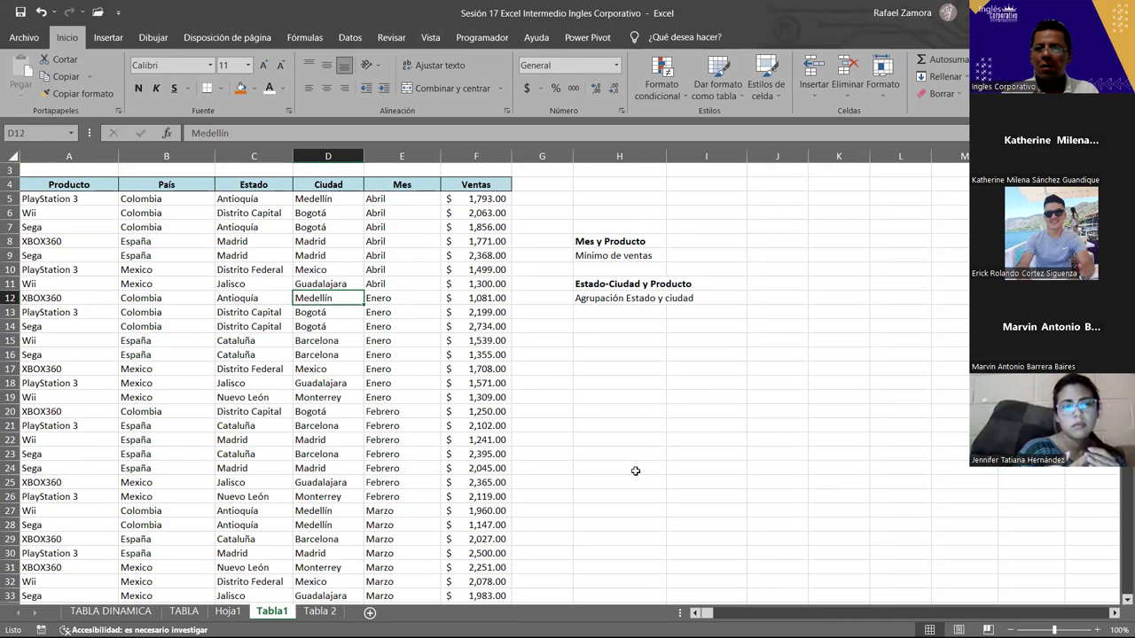
left_click(367, 323)
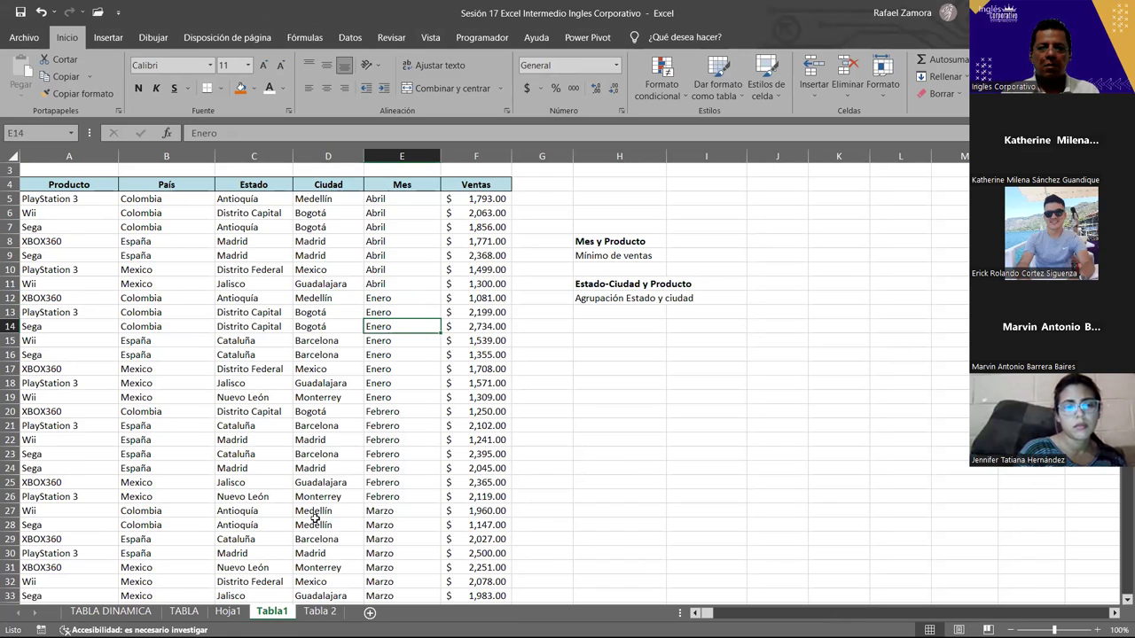
left_click(227, 611)
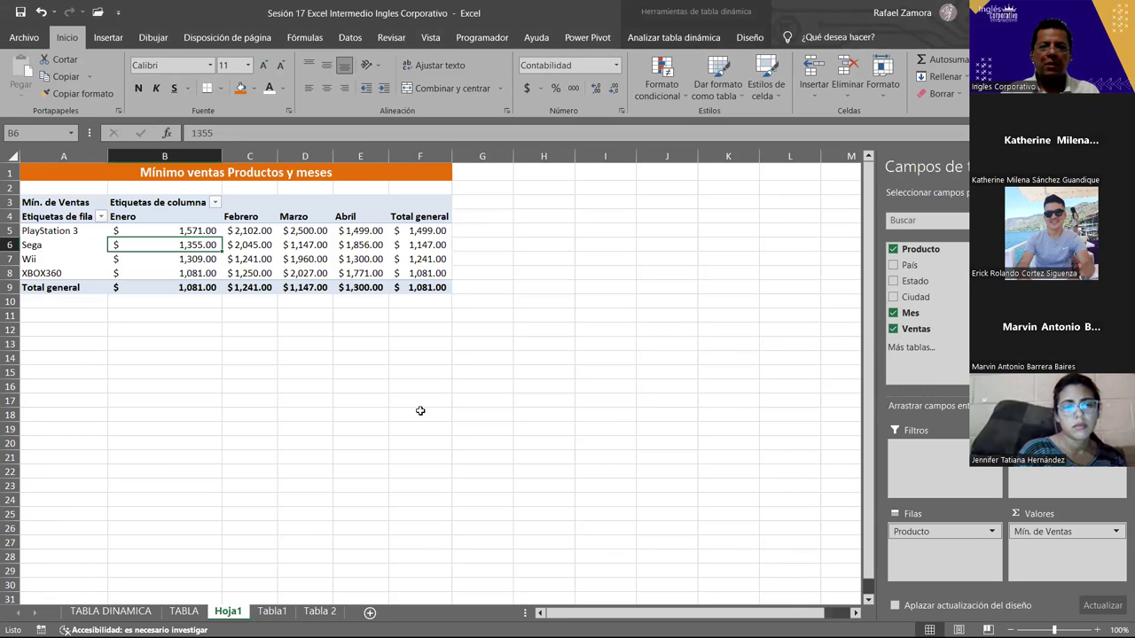
Apply a green Medium style from the PivotTable Styles gallery to the Hoja1 pivot
left_click(420, 411)
left_click(364, 217)
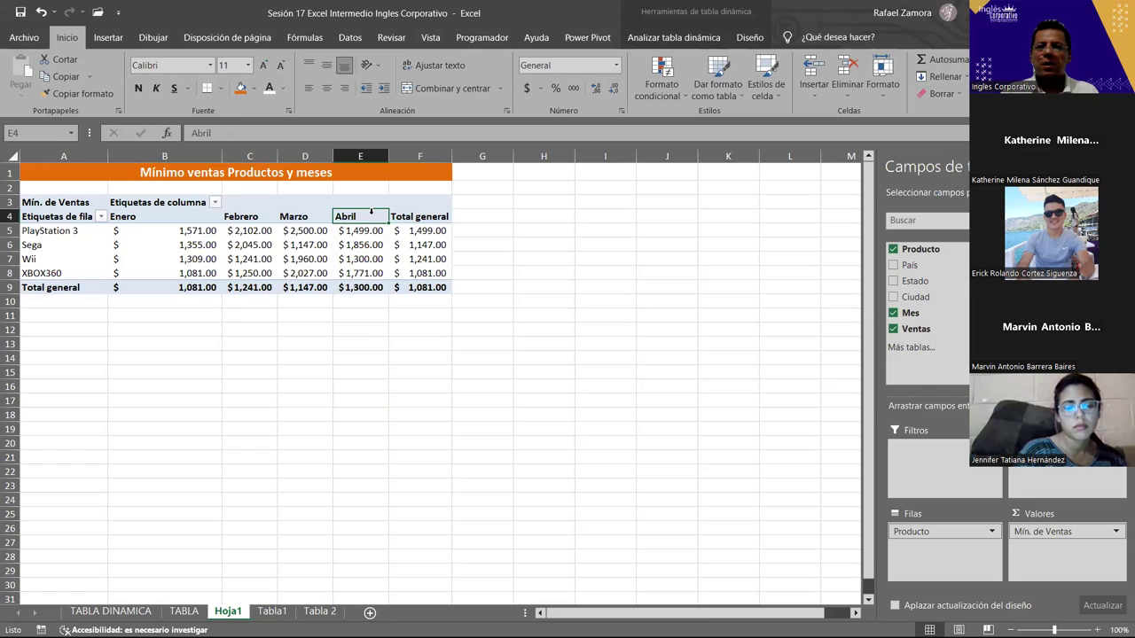
left_click(750, 38)
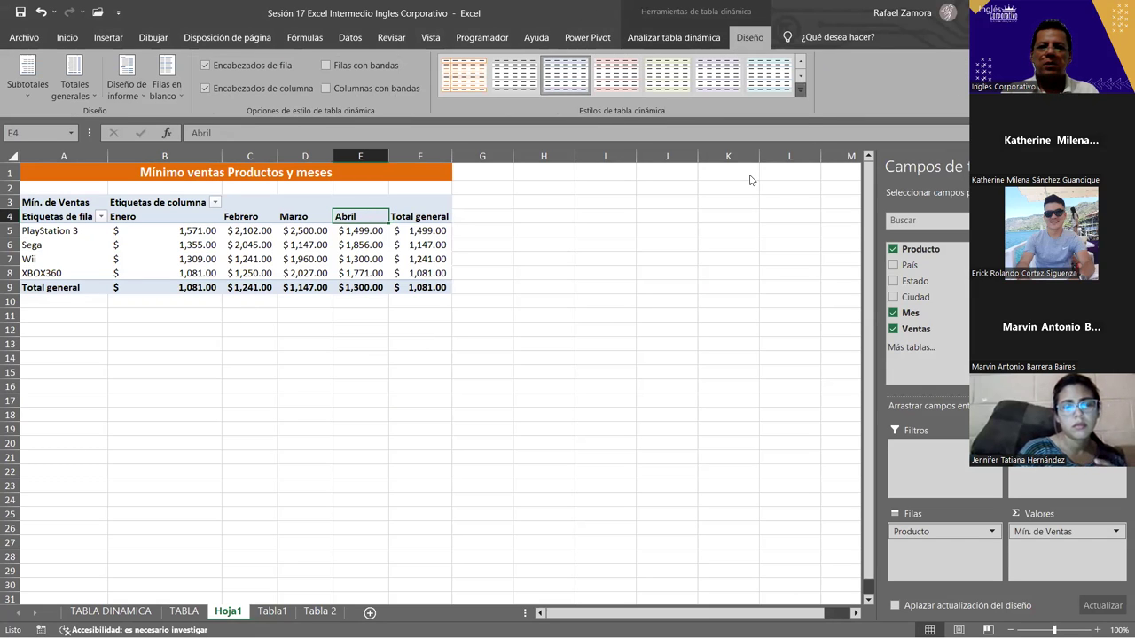
left_click(801, 89)
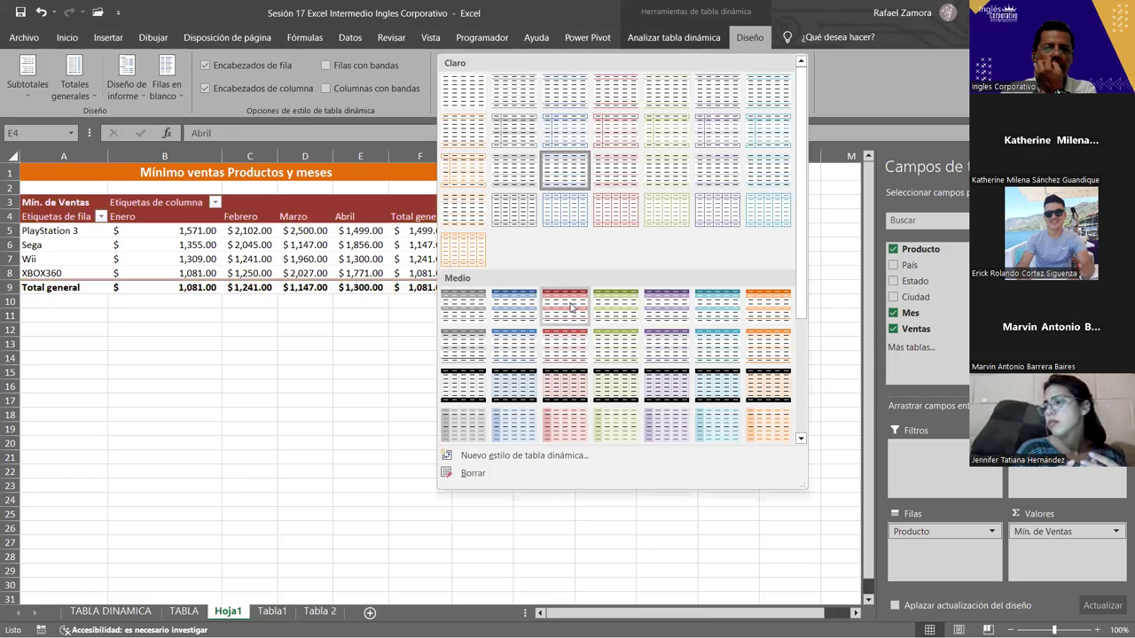
left_click(619, 296)
left_click(532, 363)
left_click(354, 202)
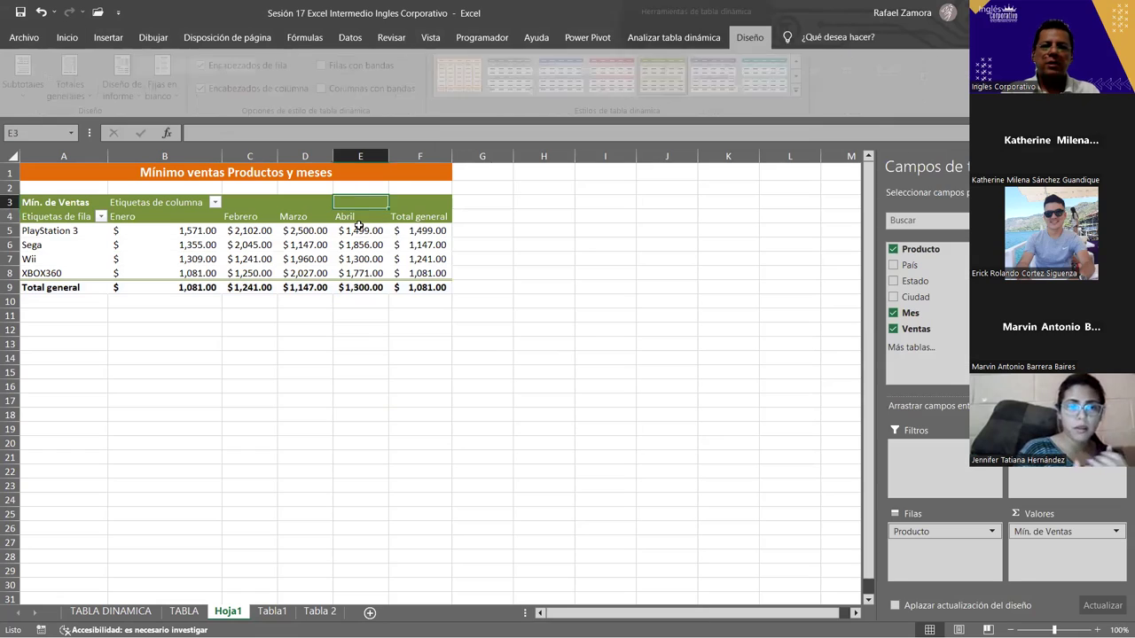
left_click(358, 229)
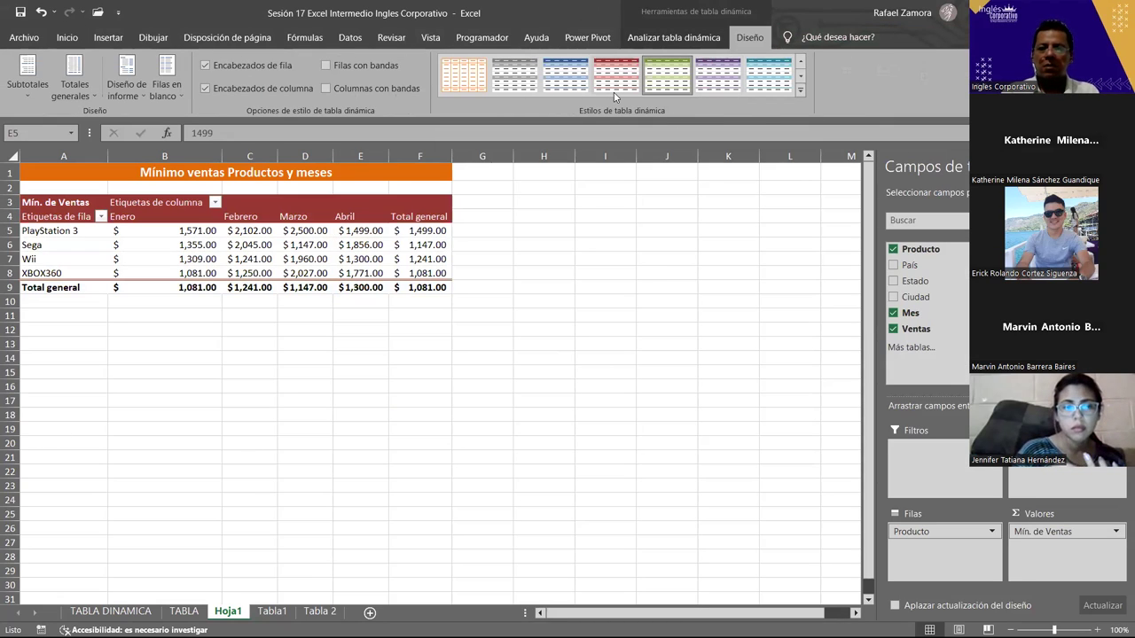
left_click(418, 398)
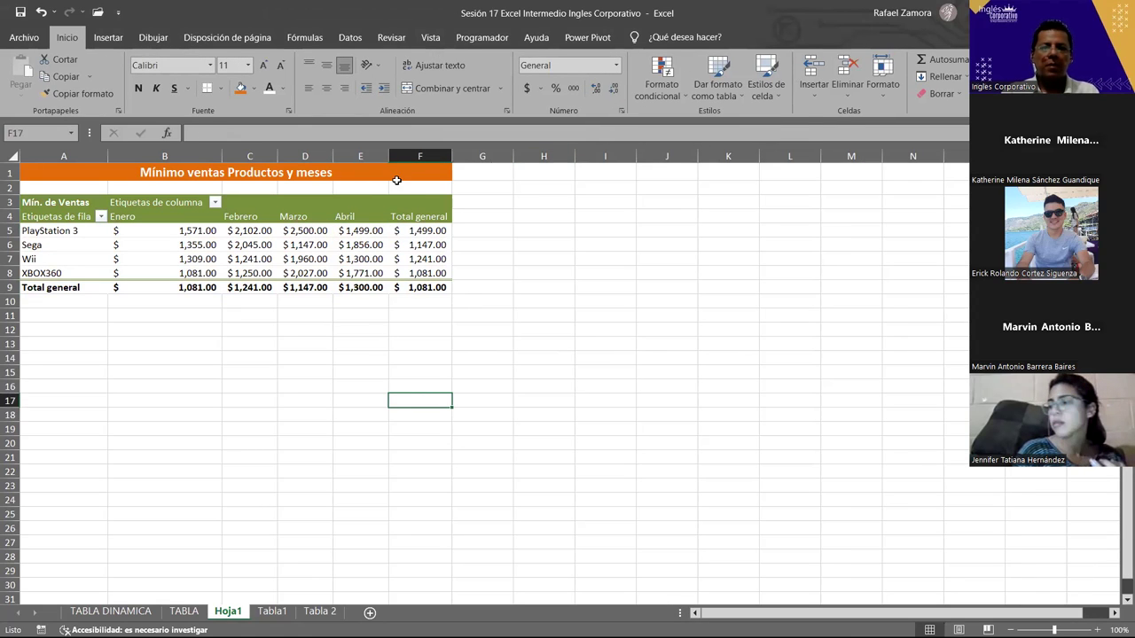
Leave the current table and return to the Tabla1 sheet holding the product sales data
left_click(293, 400)
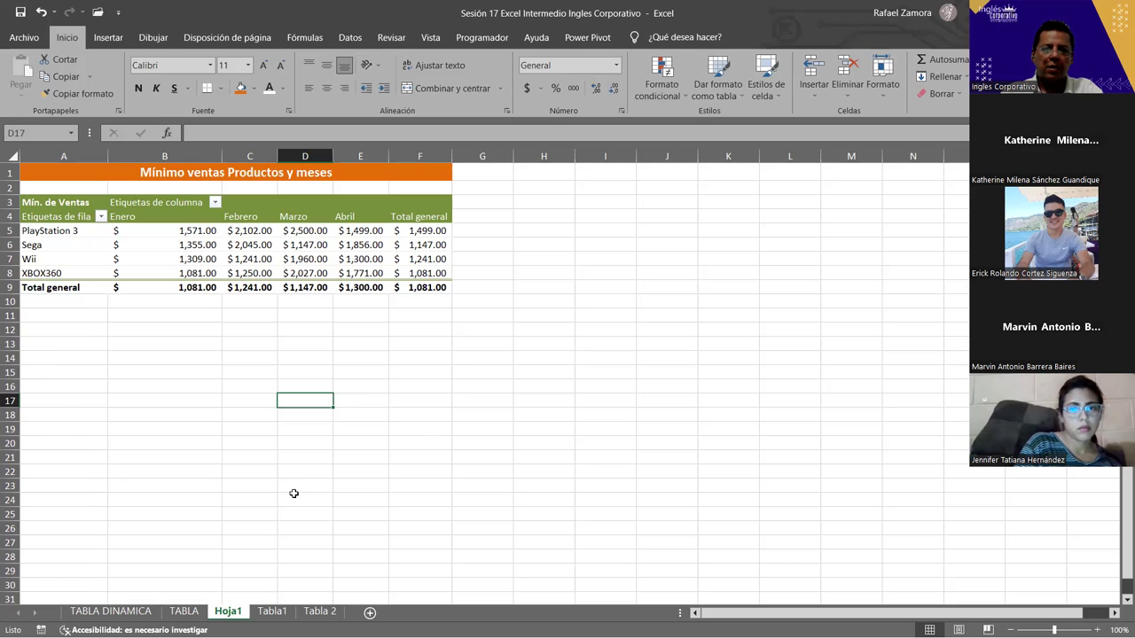
left_click(271, 611)
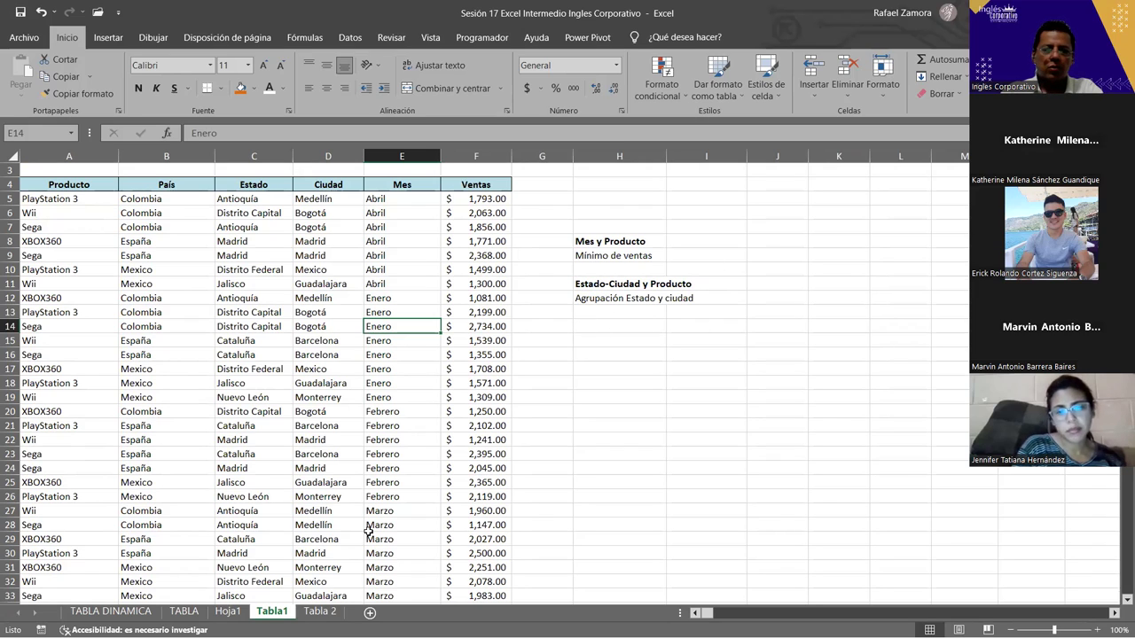
Insert a PivotTable from the Tabla1 sales data, placed on a new worksheet
left_click(253, 299)
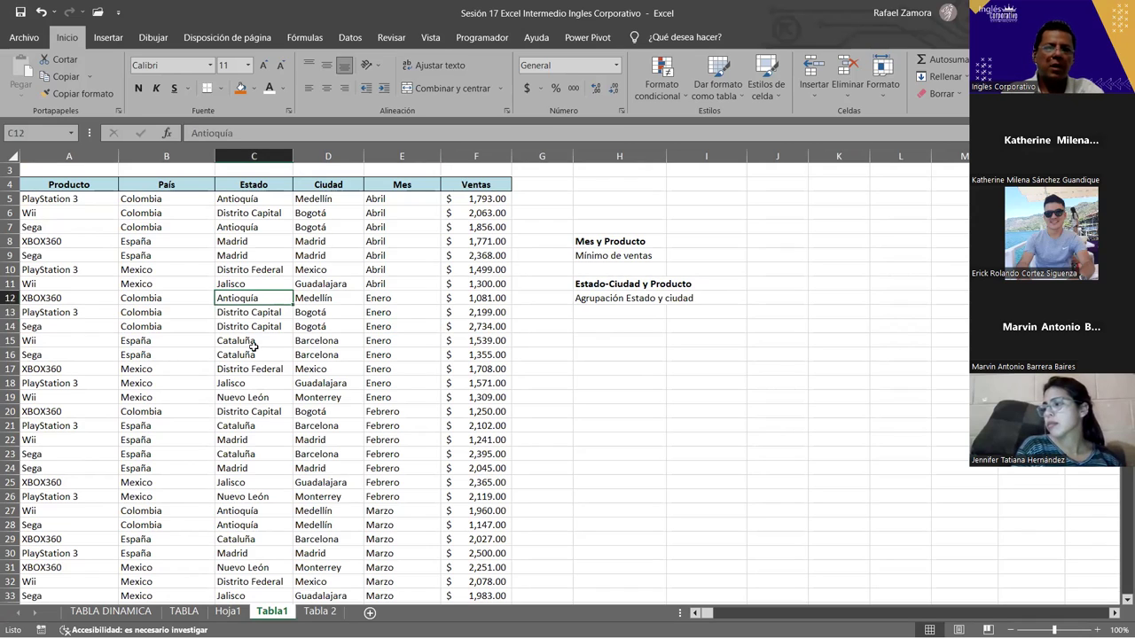
left_click(108, 37)
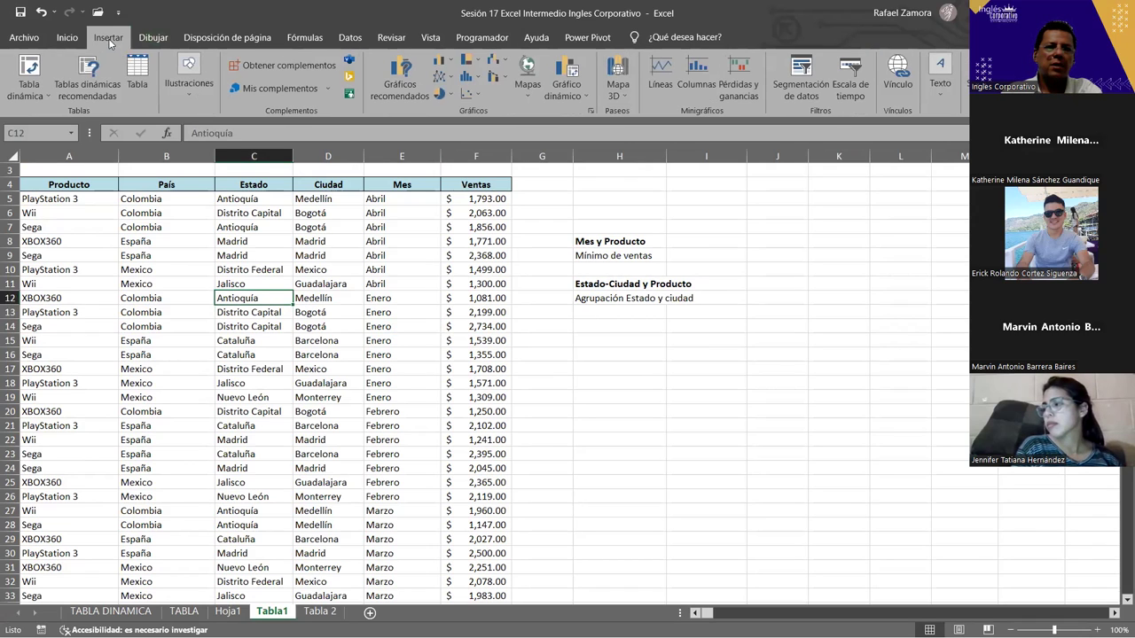
left_click(44, 63)
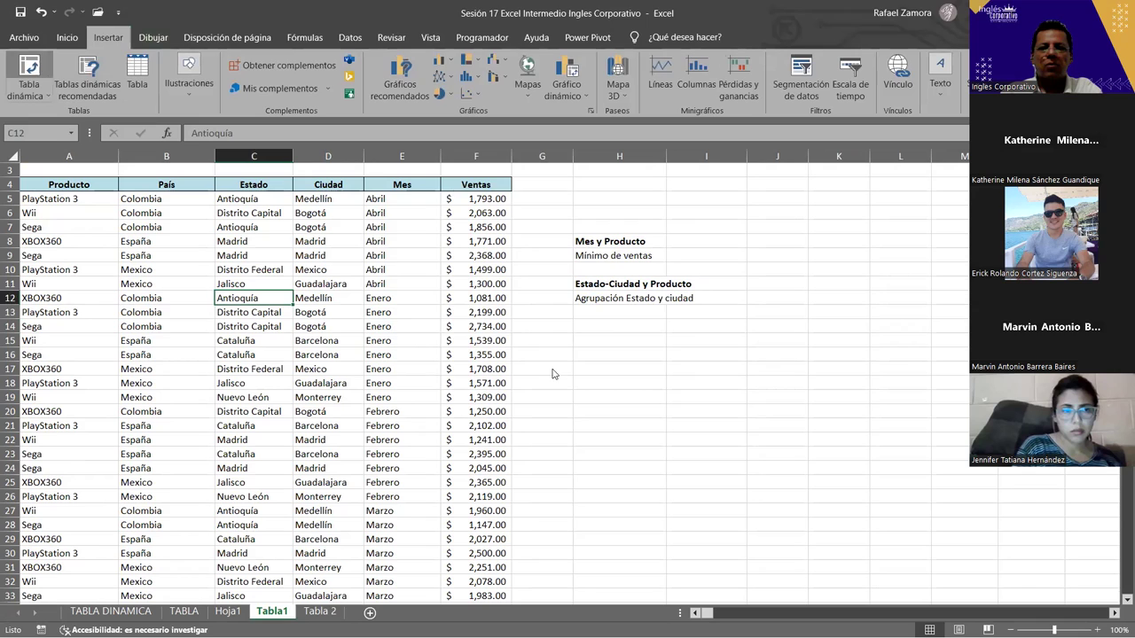
key("Return")
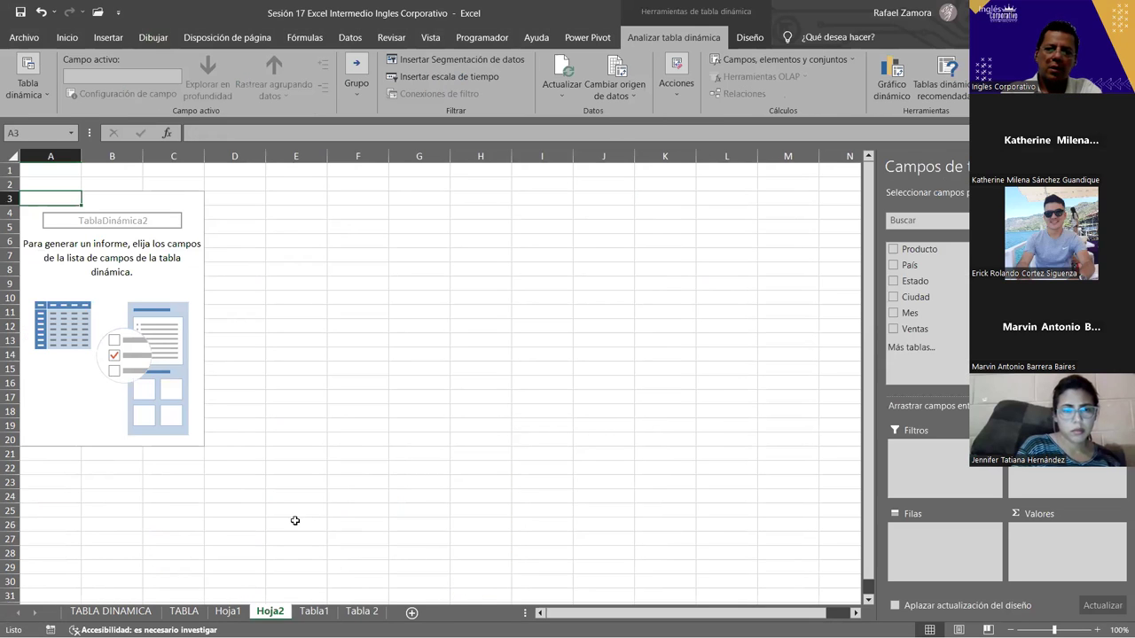
Look through the Hoja1, Tabla1 and Tabla 2 sheets, then settle on the empty Hoja2 pivot
left_click(238, 612)
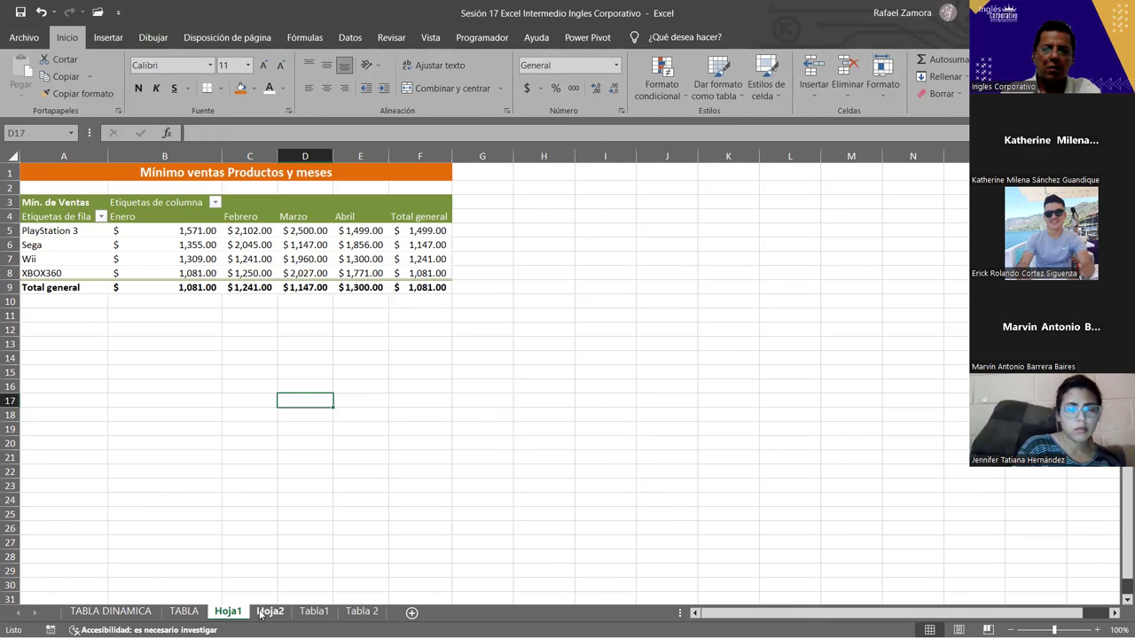
left_click(270, 611)
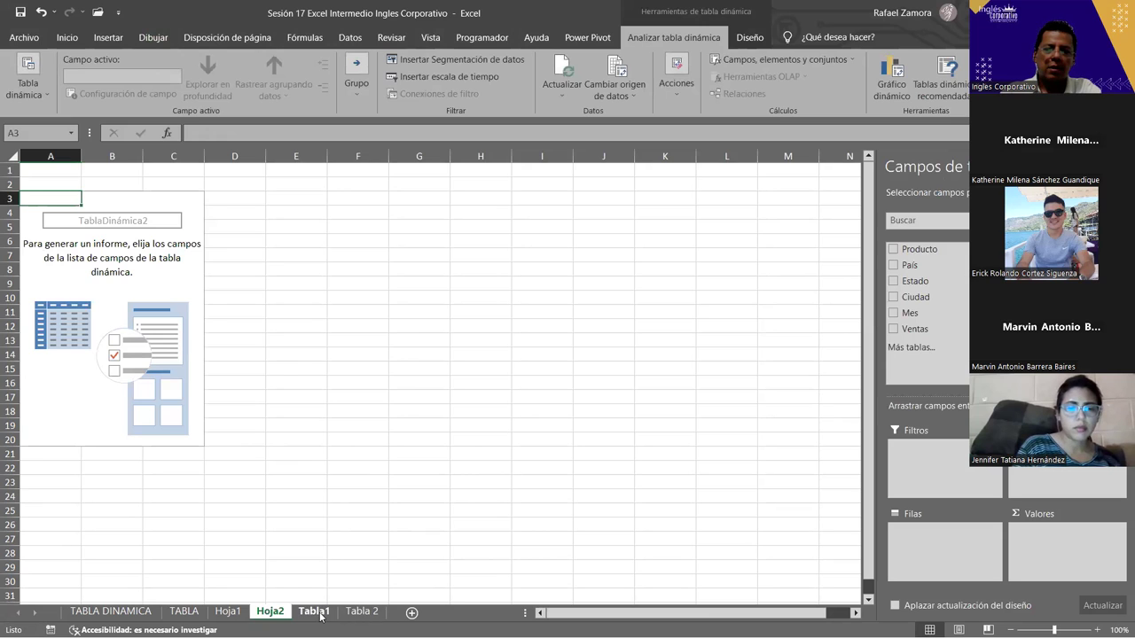
left_click(312, 612)
left_click(361, 611)
left_click(306, 612)
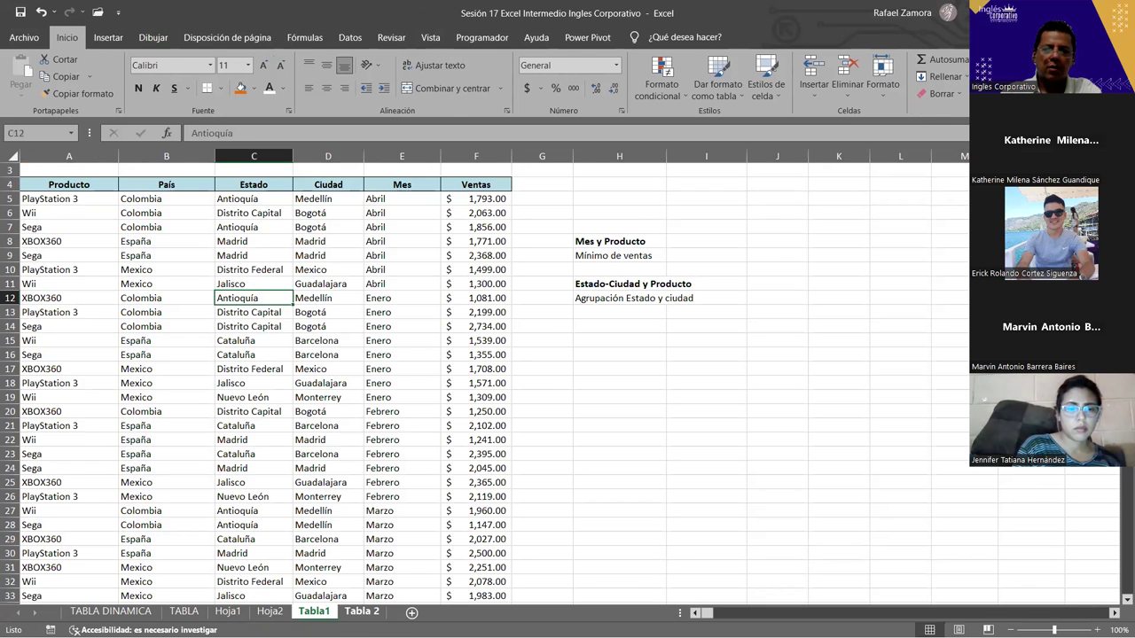
left_click(271, 612)
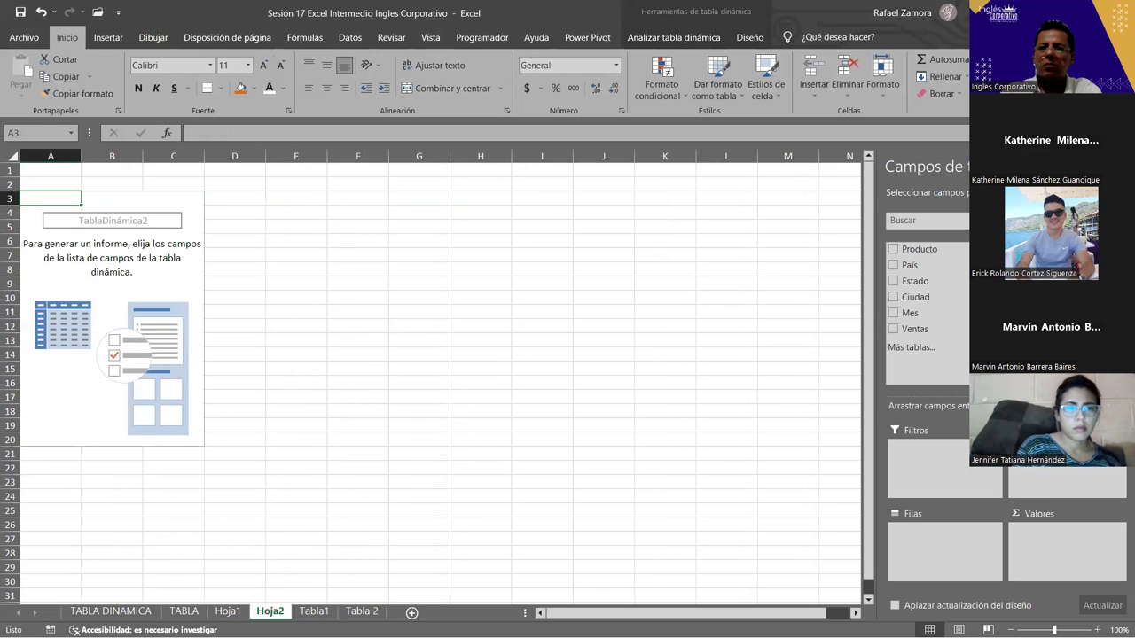
Place Producto in Columns, Estado then Ciudad in Rows, and sum Ventas in Values
left_click_drag(926, 252, 1050, 478)
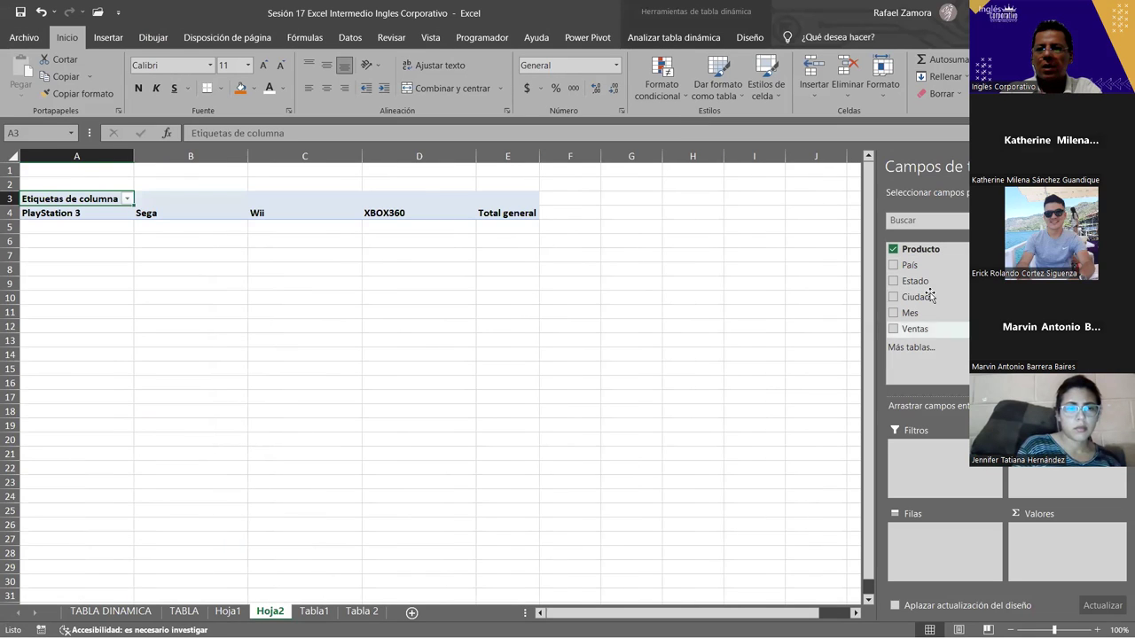
left_click_drag(917, 281, 953, 540)
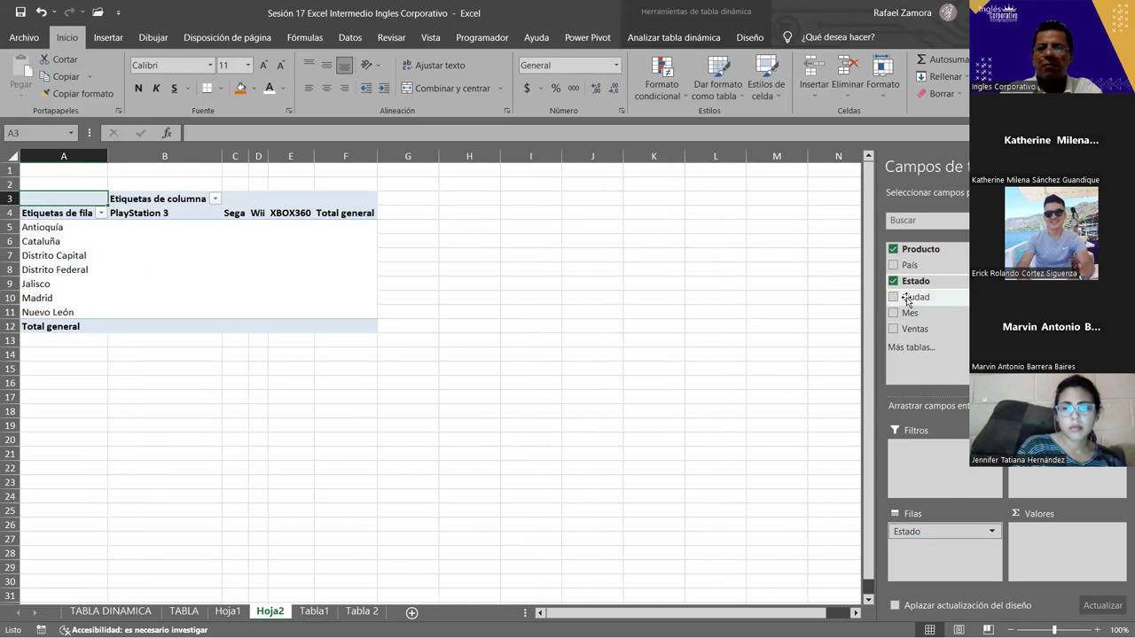
left_click_drag(906, 301, 950, 554)
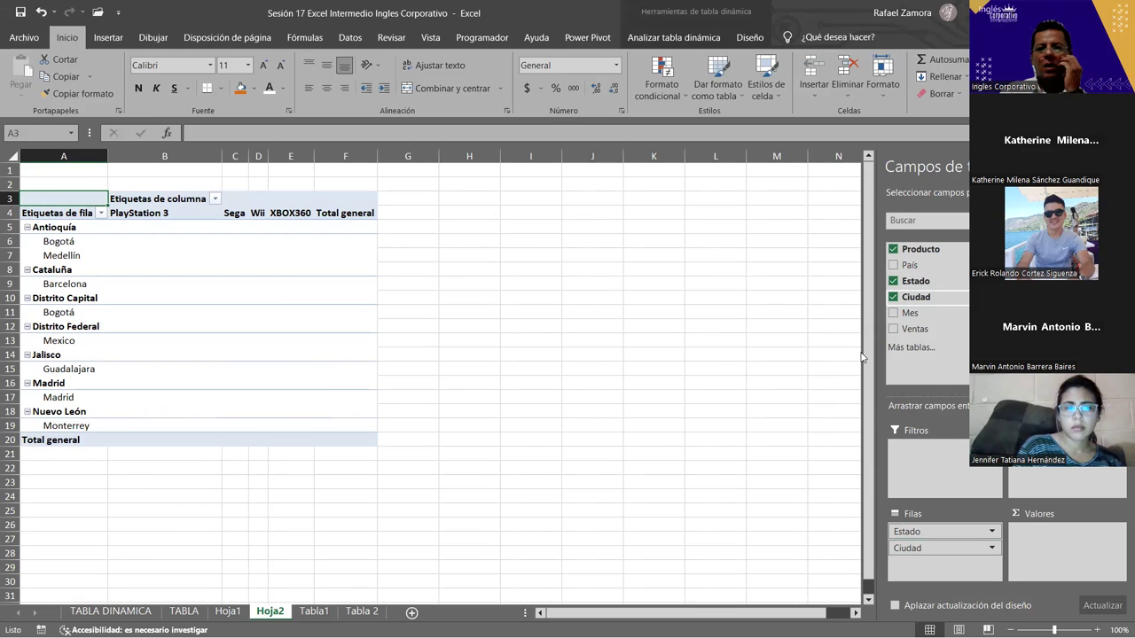
left_click_drag(913, 329, 1062, 561)
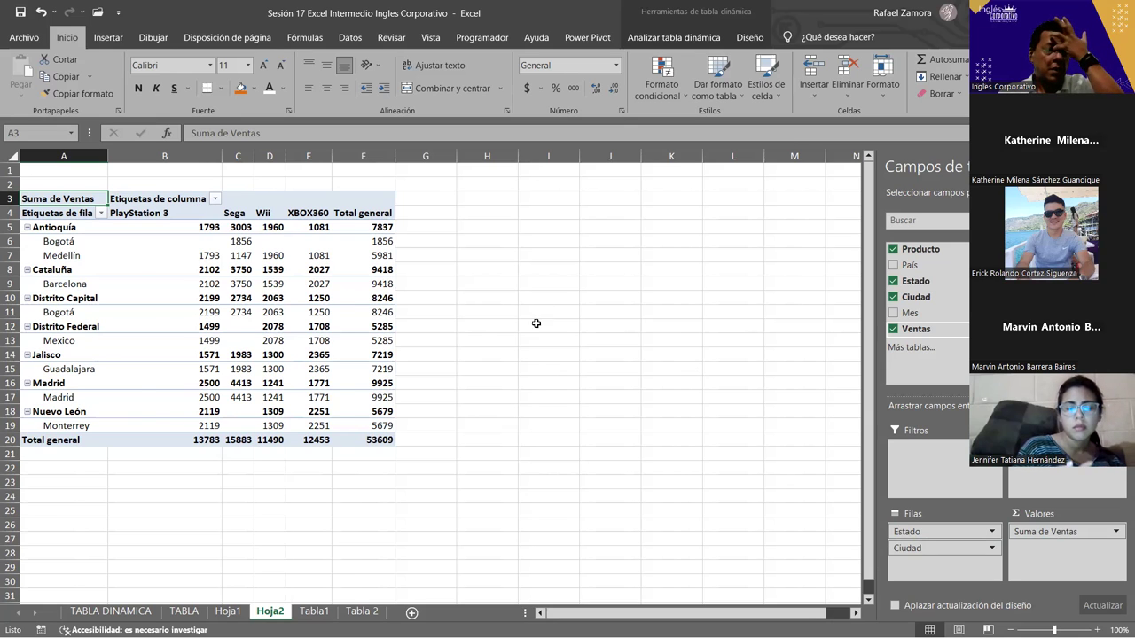
key("ctrl+Page_Down")
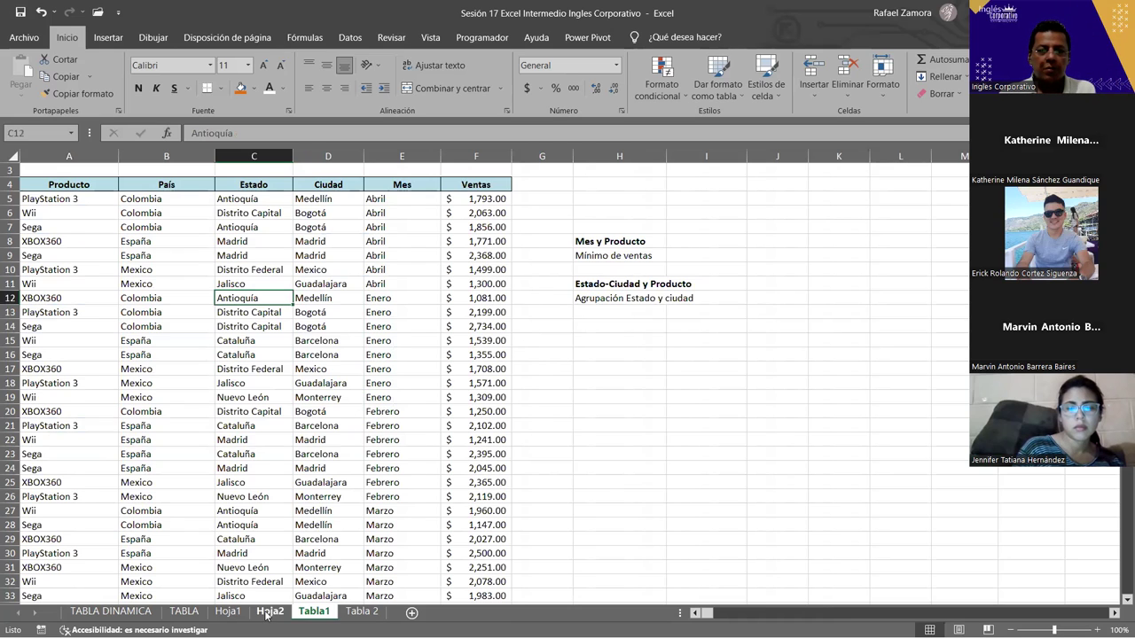
Open Value Field Settings for Suma de Ventas from Barcelona's Total general cell on Hoja2
left_click(269, 612)
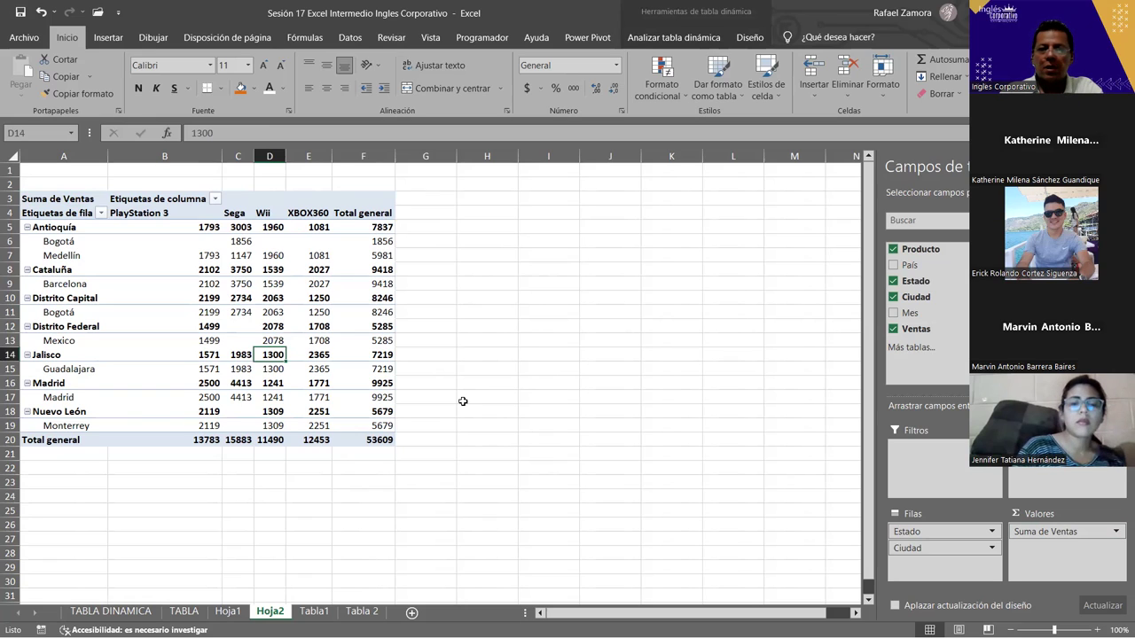
left_click(367, 285)
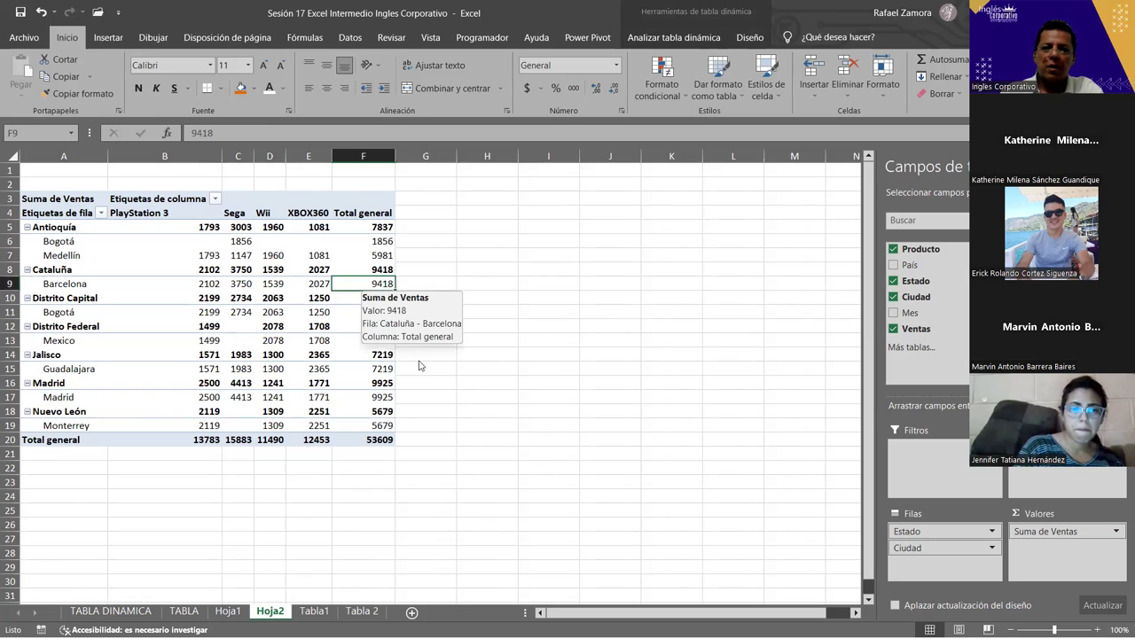
right_click(372, 286)
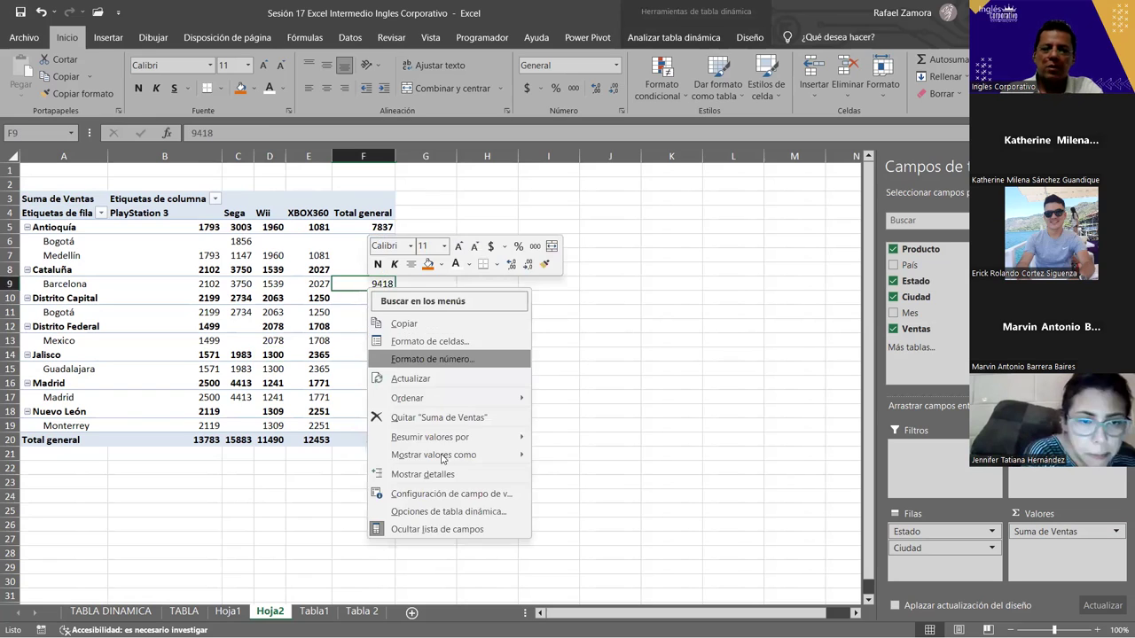
left_click(452, 499)
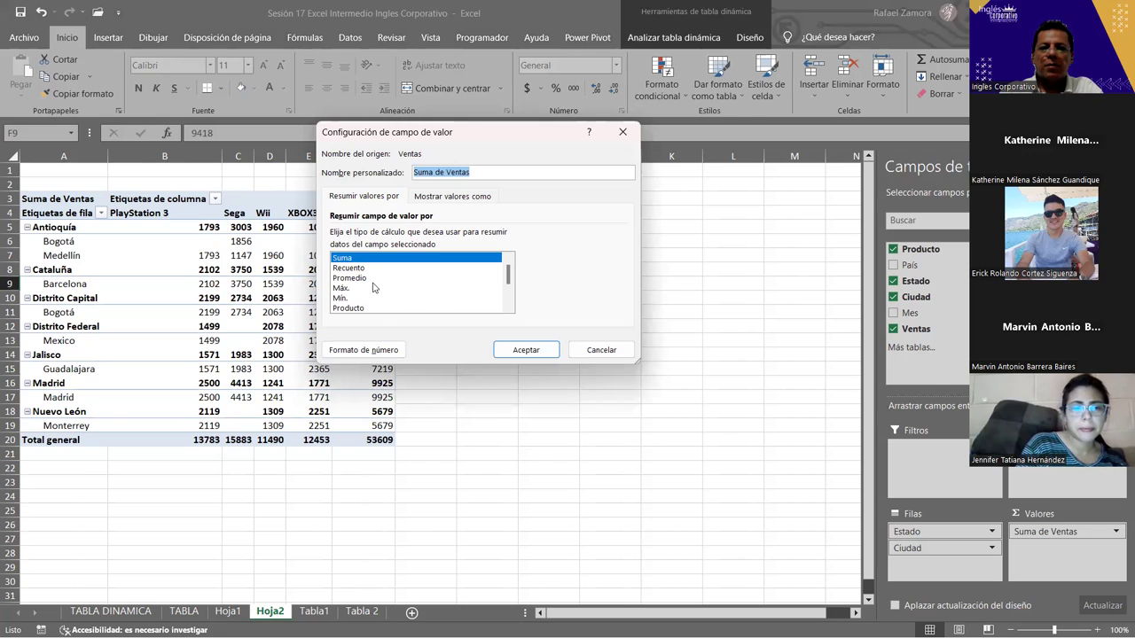
Change the Ventas summary from Sum to Max and format the values as Accounting
left_click(341, 288)
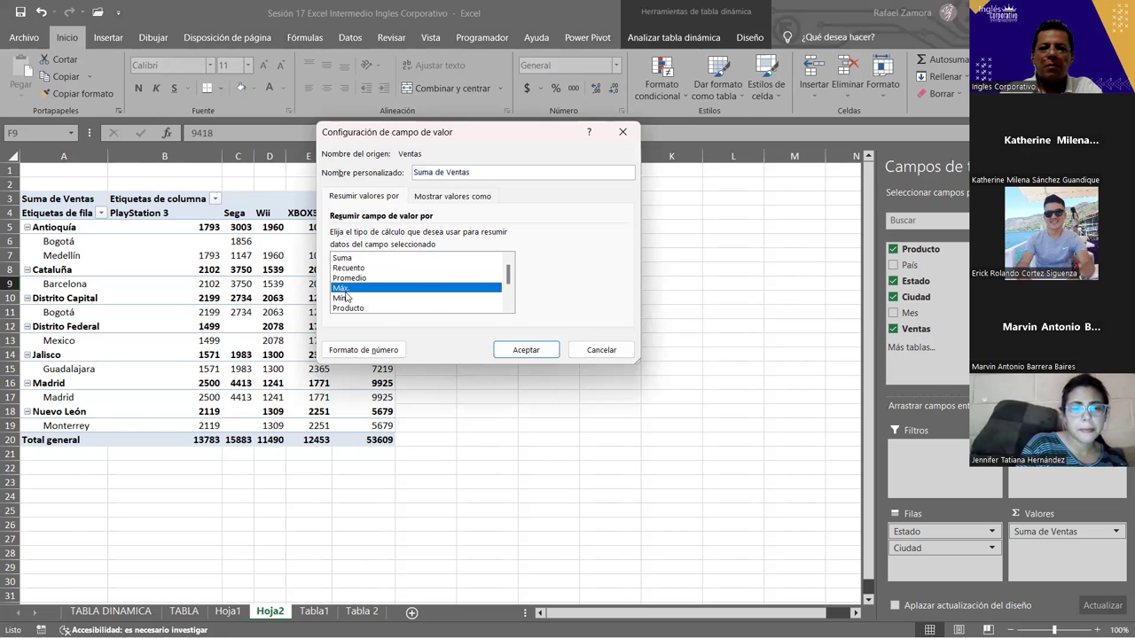
left_click(372, 351)
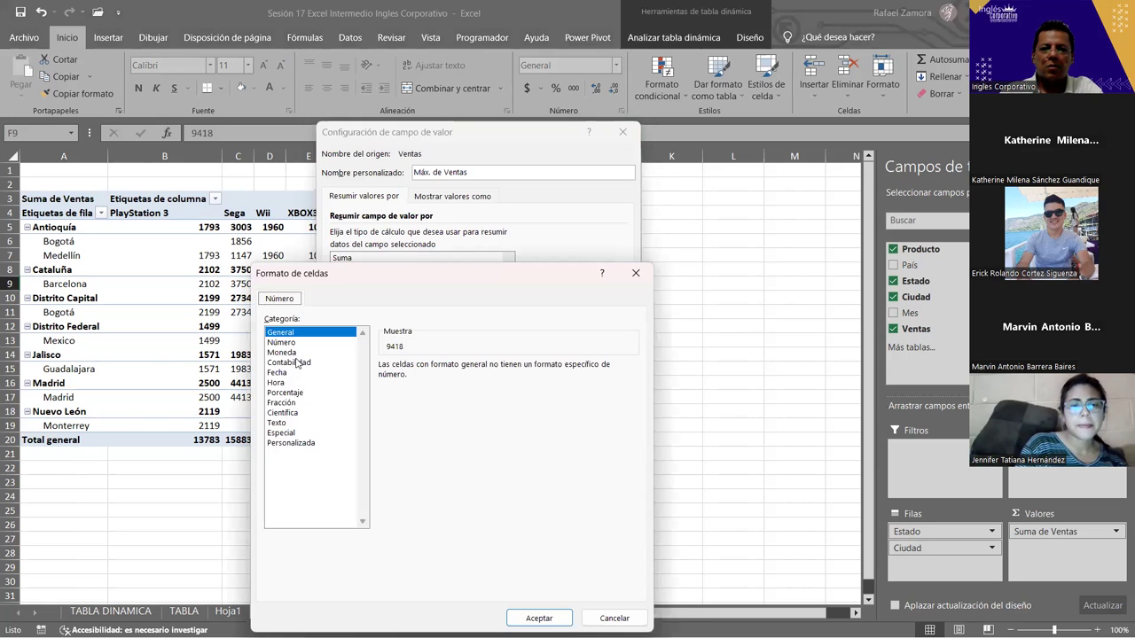
left_click(298, 362)
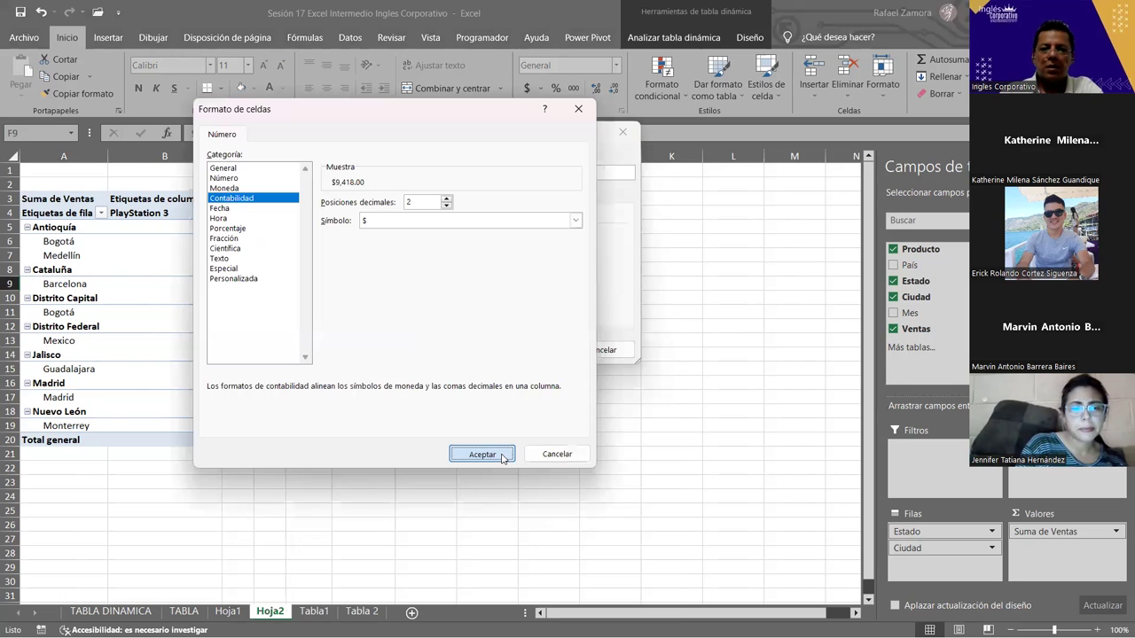
key("Return")
key("Return")
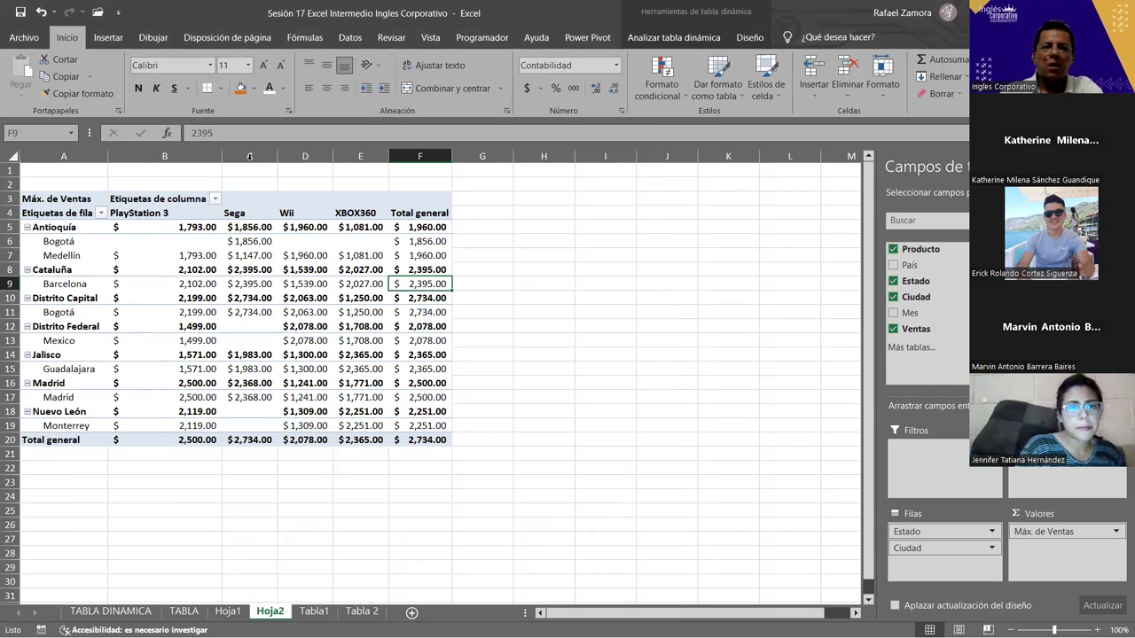
Widen columns C through F (Sega, Wii, XBOX360, Total general) to one equal width
left_click(251, 157)
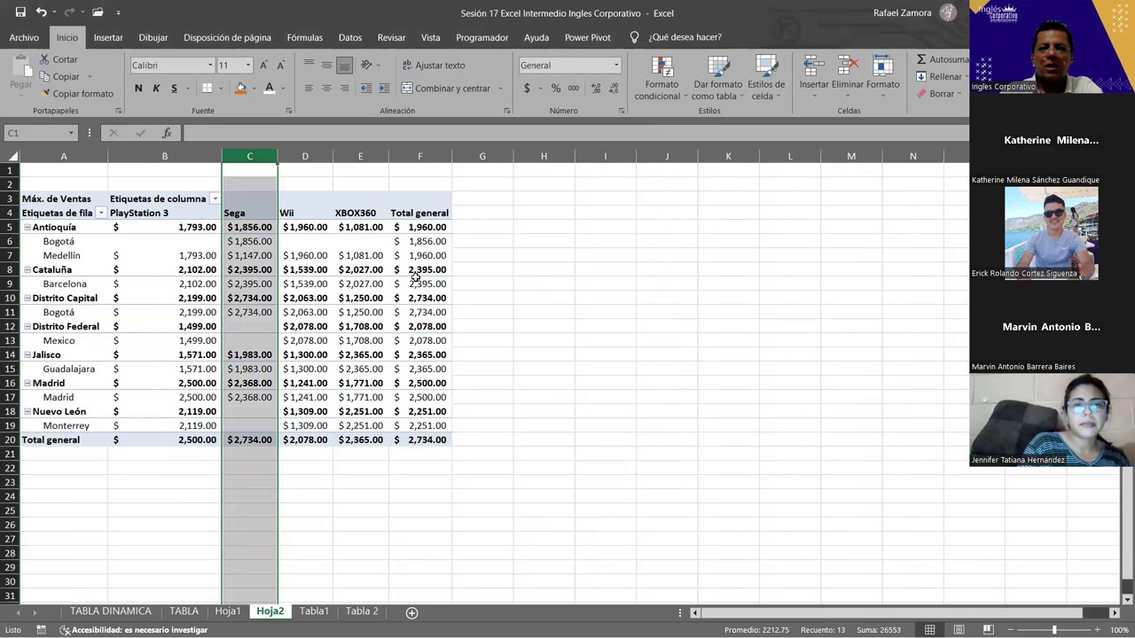
left_click(415, 281)
left_click_drag(255, 156, 403, 156)
left_click(436, 328)
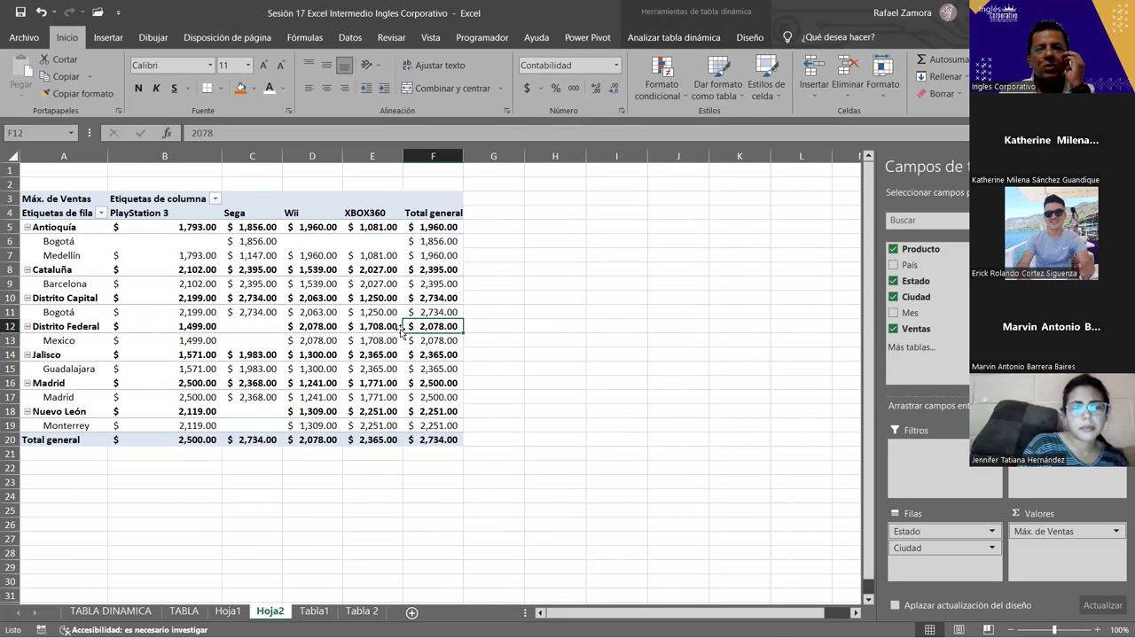
left_click(371, 342)
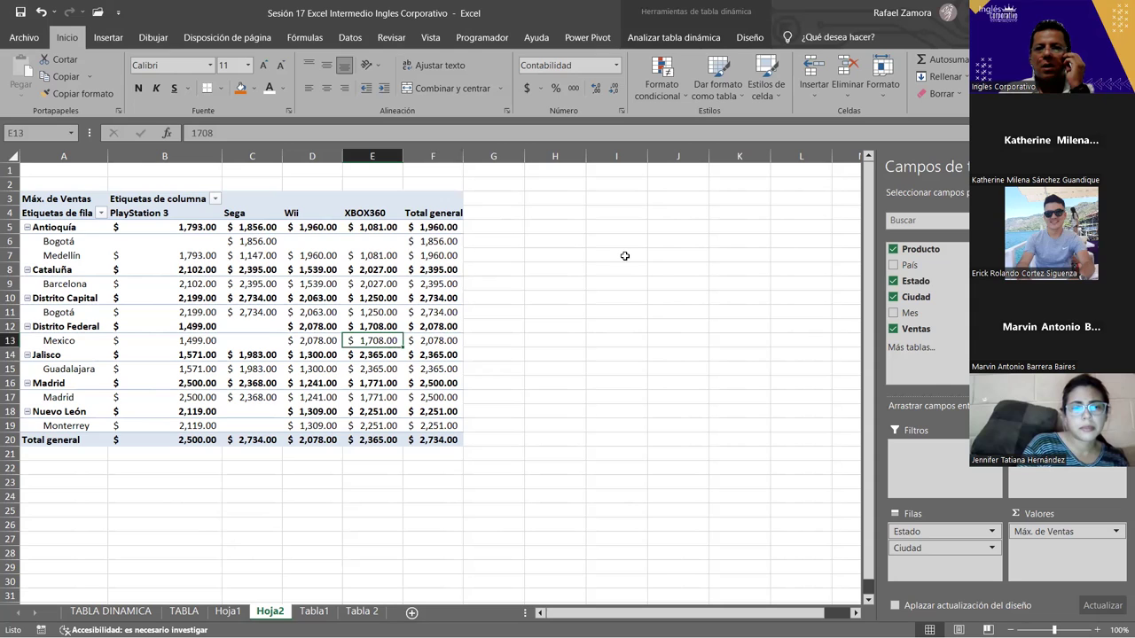
Apply a light-blue medium PivotTable style with dark header and grand-total rows
left_click(750, 37)
left_click(801, 91)
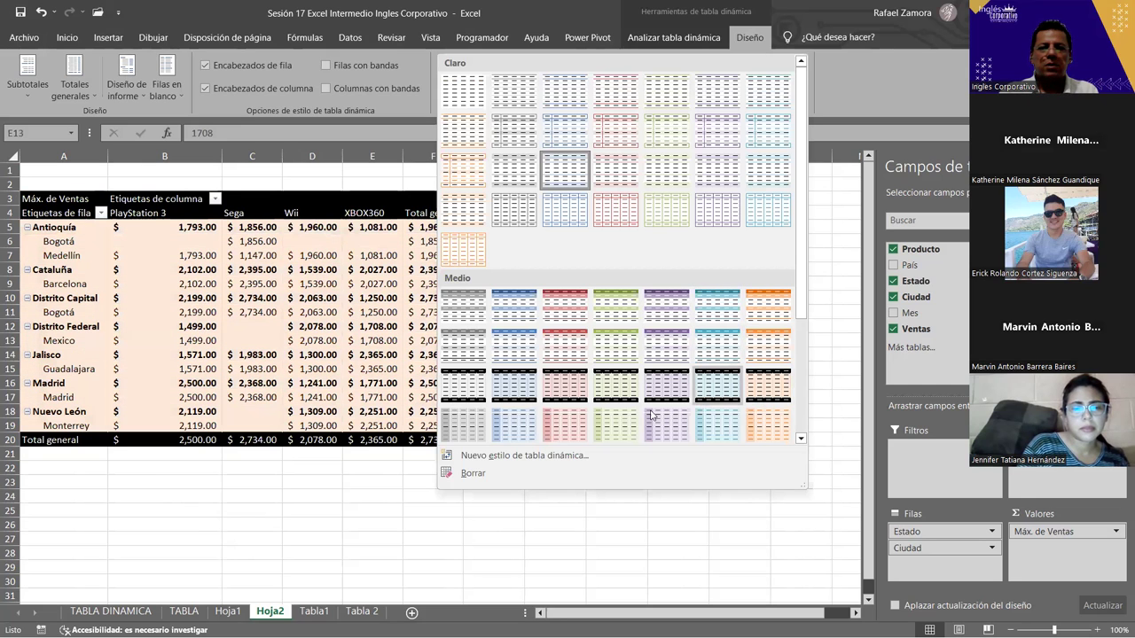
left_click(591, 457)
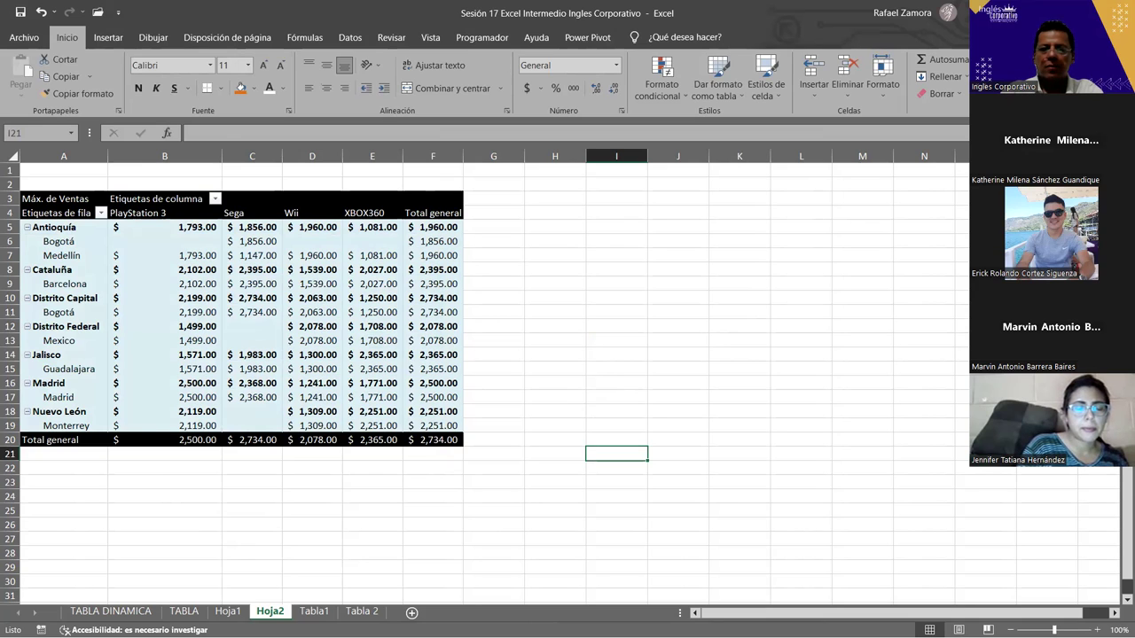
Merge and center A1:F1 and enter the title 'Agrupación por Estado y Ciudad'
left_click(312, 298)
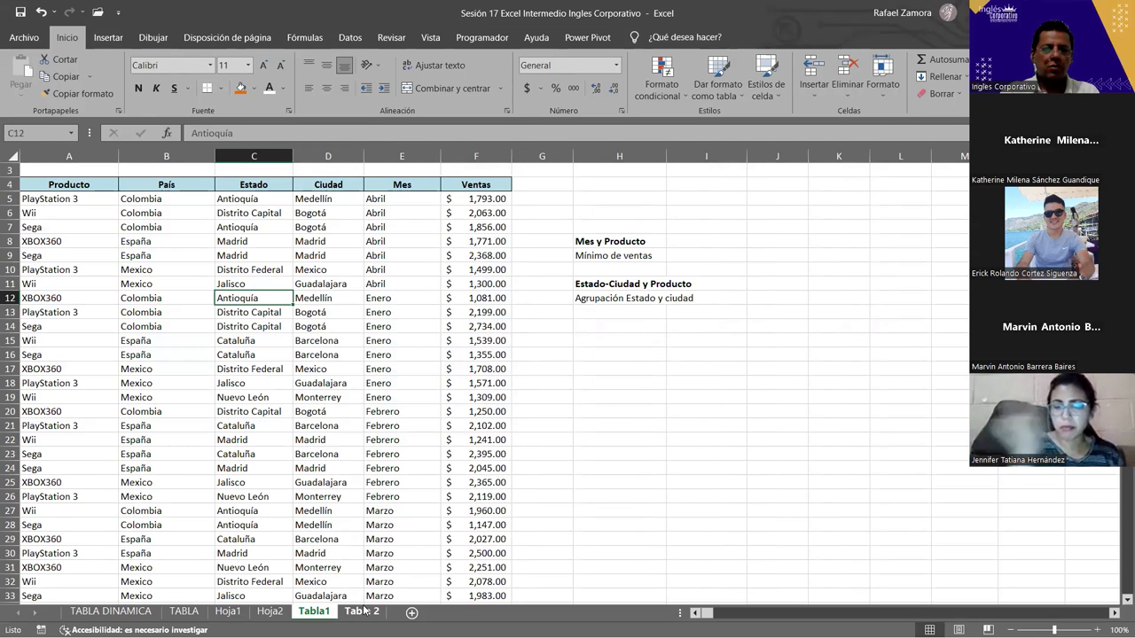
left_click(269, 612)
left_click_drag(65, 167, 461, 166)
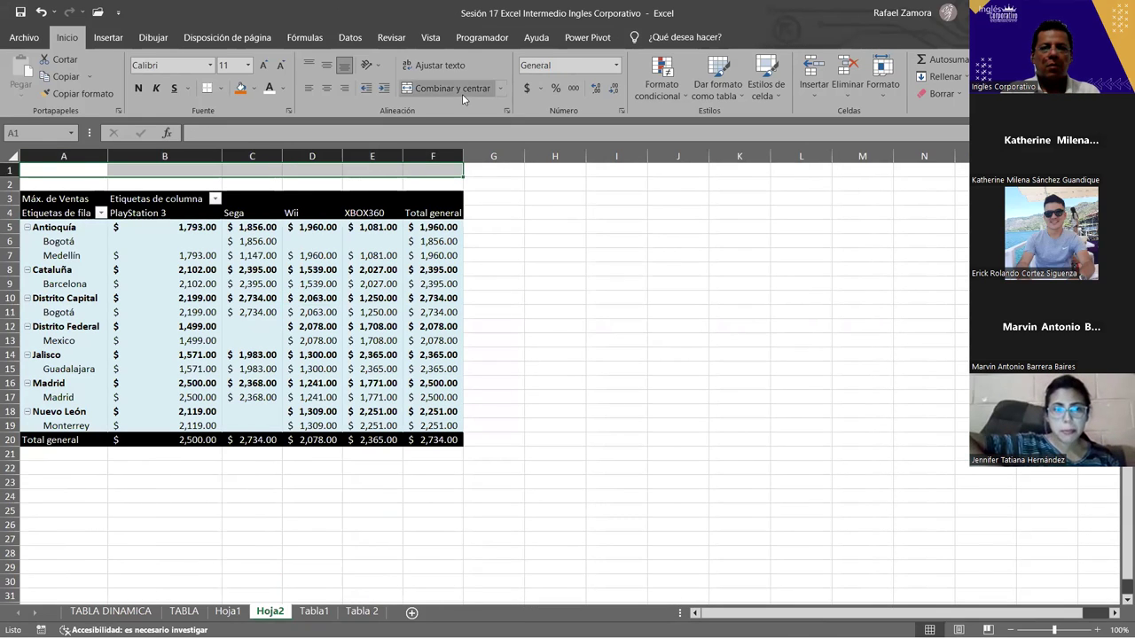
left_click(462, 94)
type("Agr")
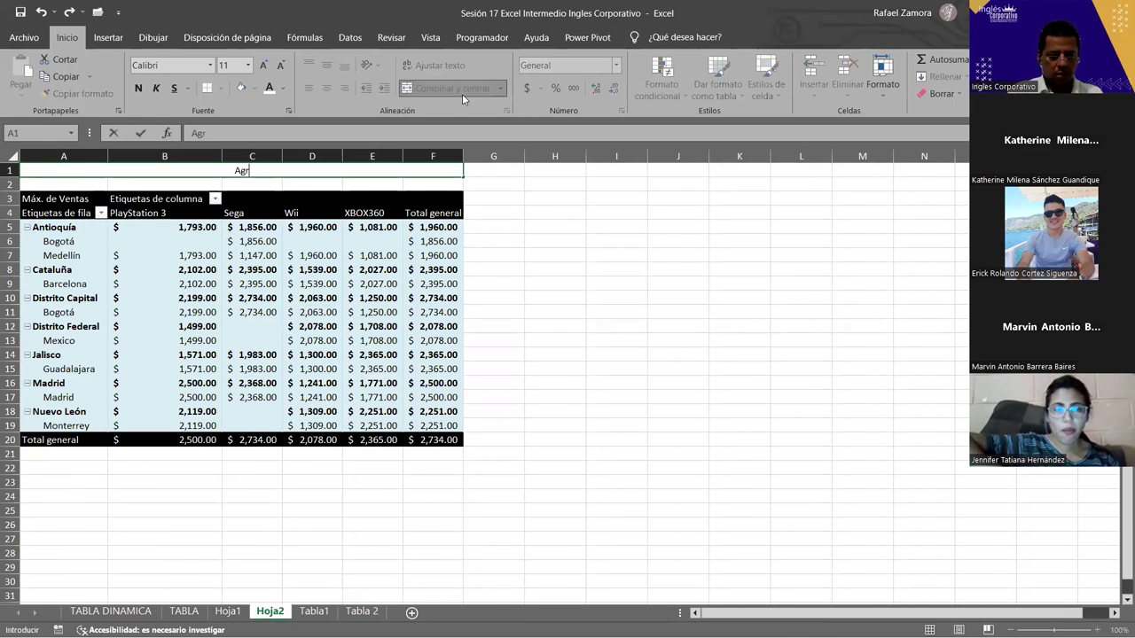
type("upación por Estado y Ciudad")
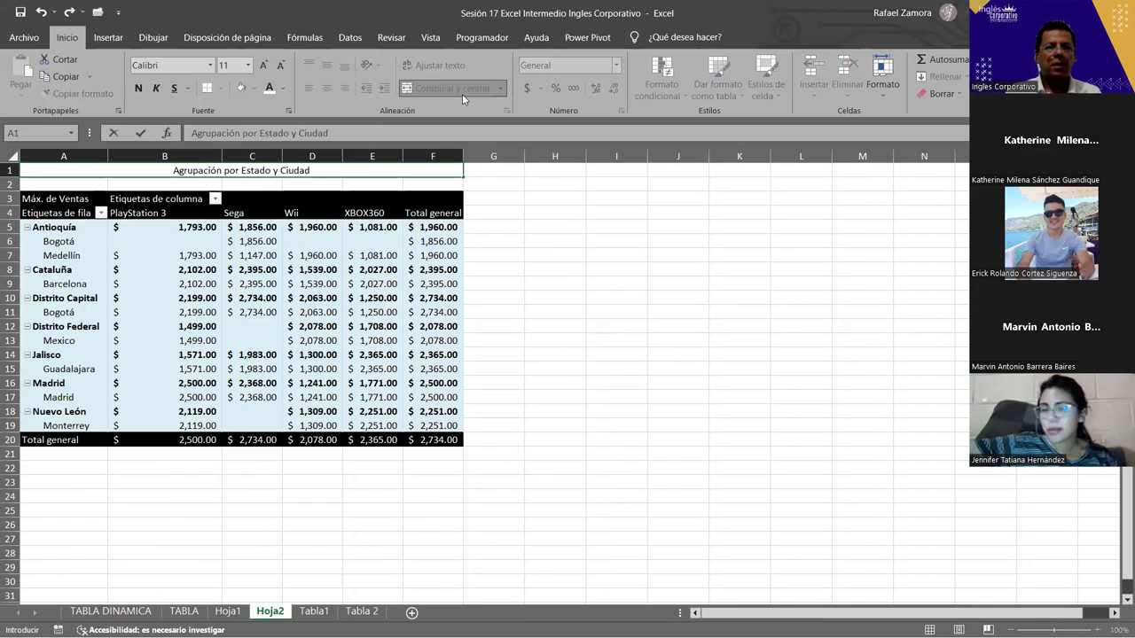
left_click_drag(651, 226, 621, 226)
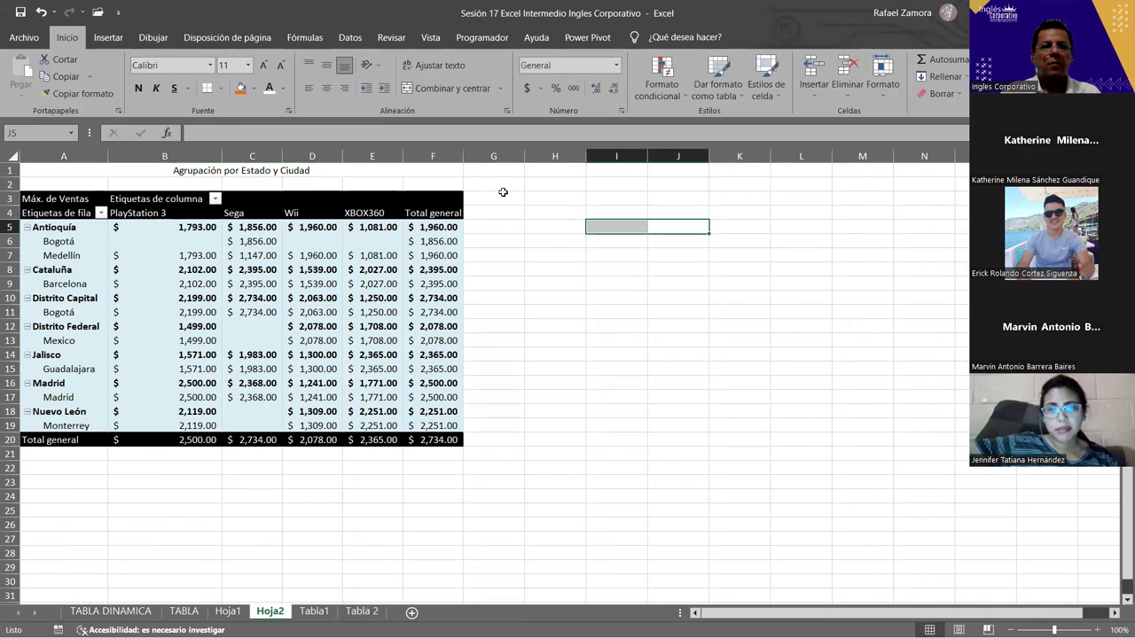
Format the title cell with teal fill, bold text and 14-point font size
left_click(434, 174)
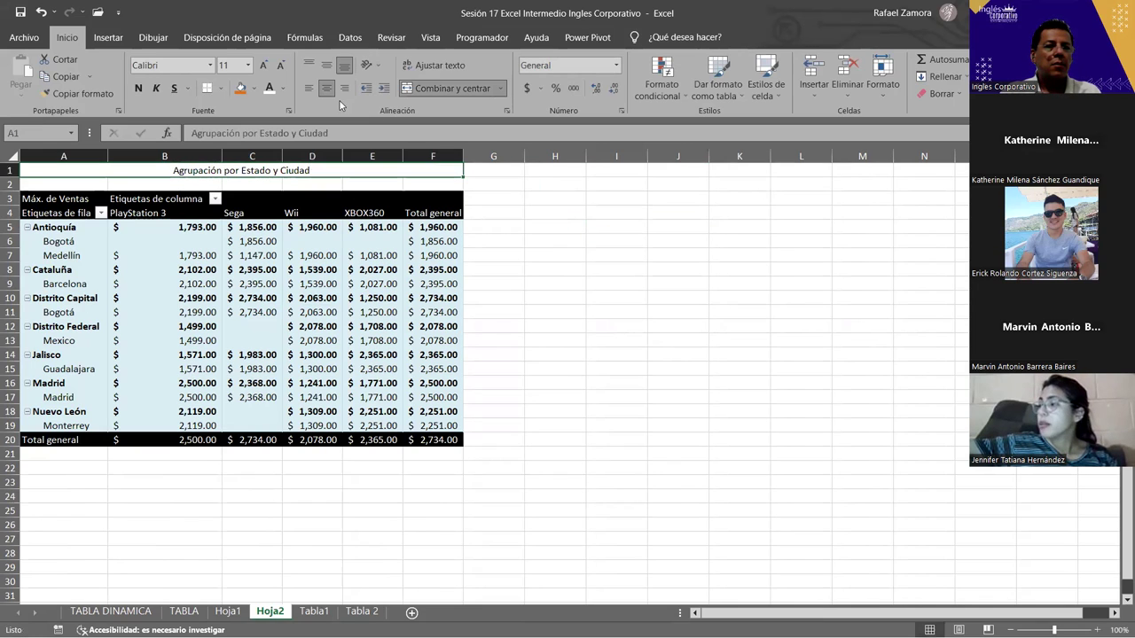
left_click(256, 89)
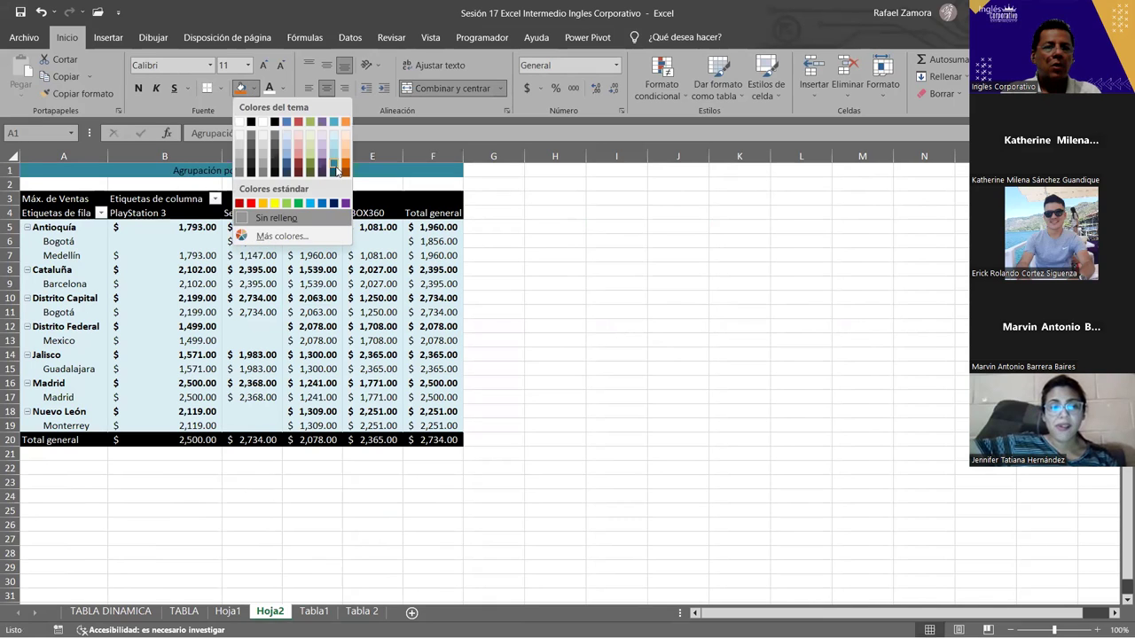
left_click(337, 169)
left_click(138, 88)
left_click(264, 65)
left_click(264, 65)
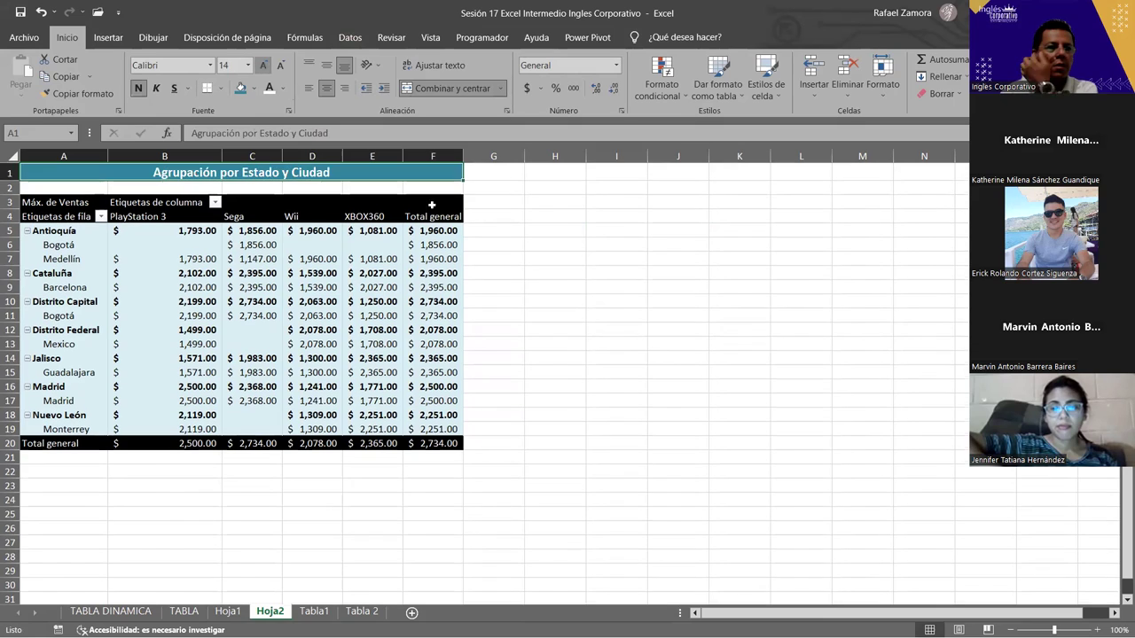
left_click(591, 290)
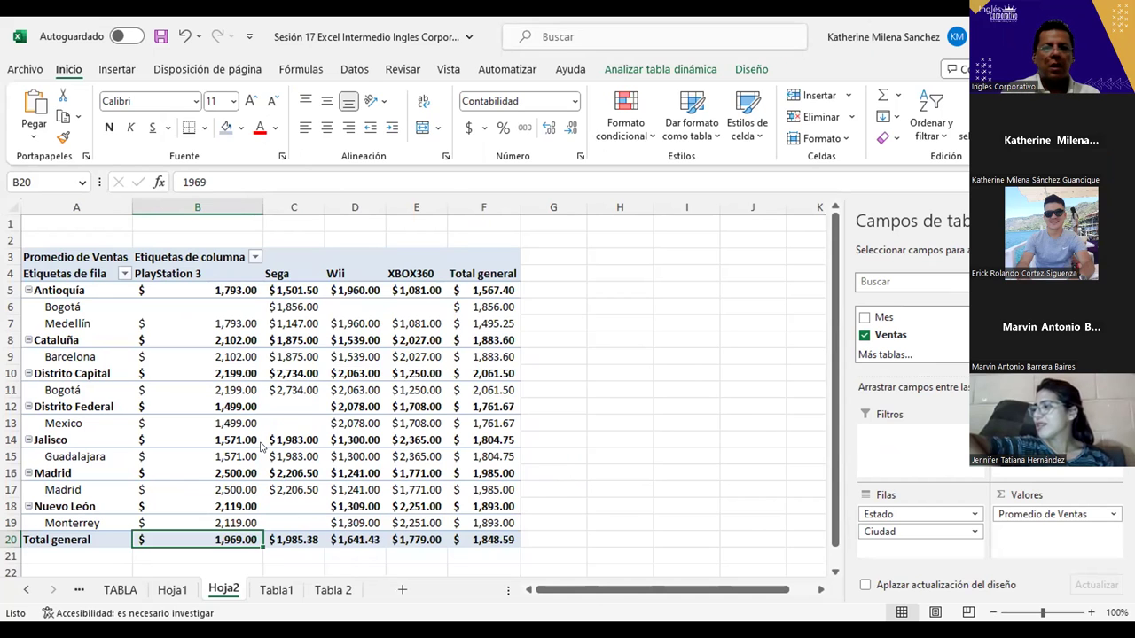
Switch the pivot's value summary from average to Máx. so it shows Máx. de Ventas
right_click(266, 443)
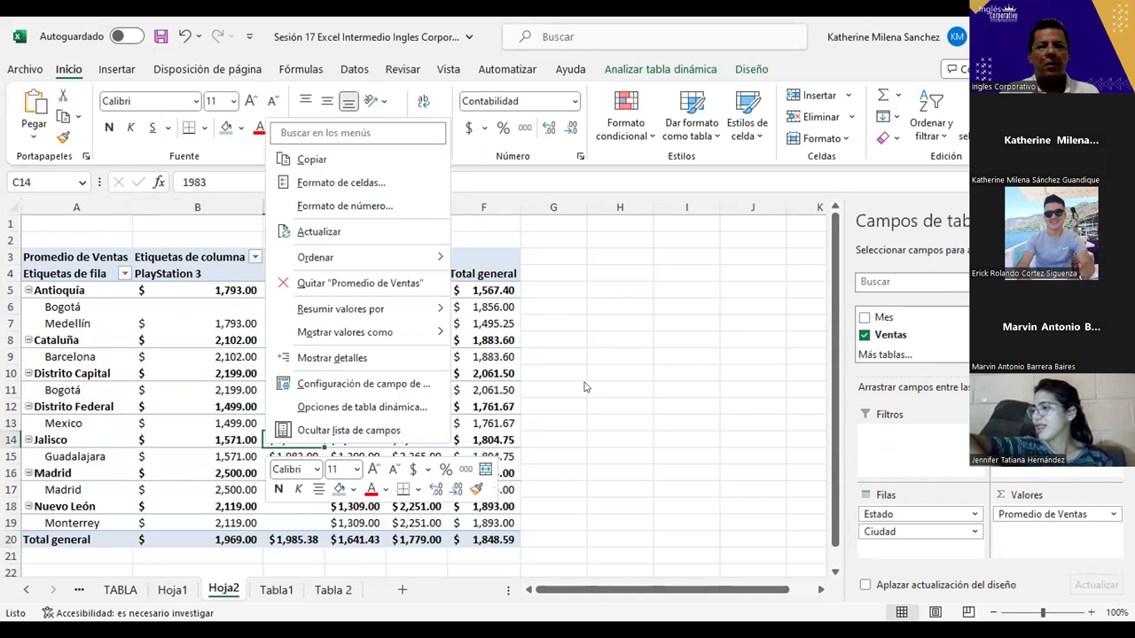
key("Escape")
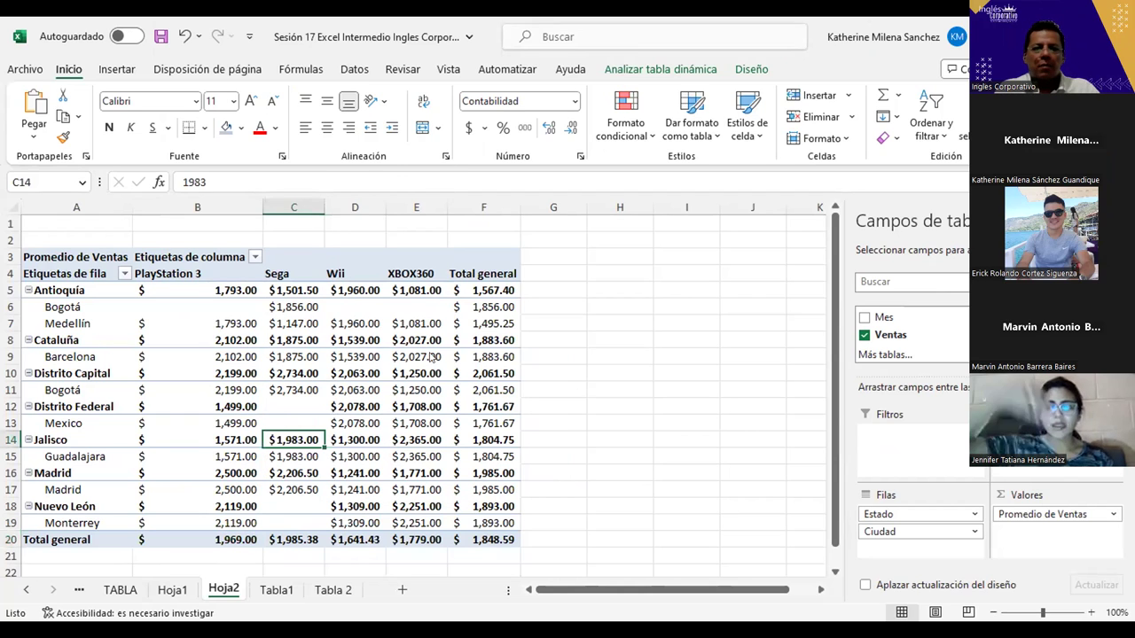
right_click(334, 408)
left_click(431, 354)
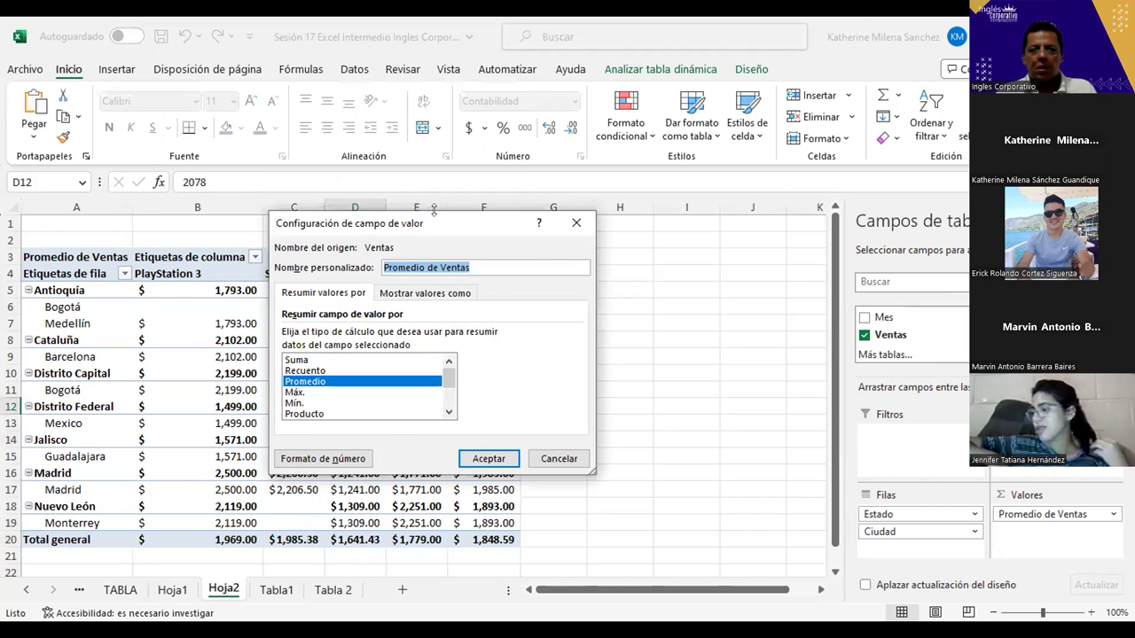
left_click_drag(446, 228, 621, 226)
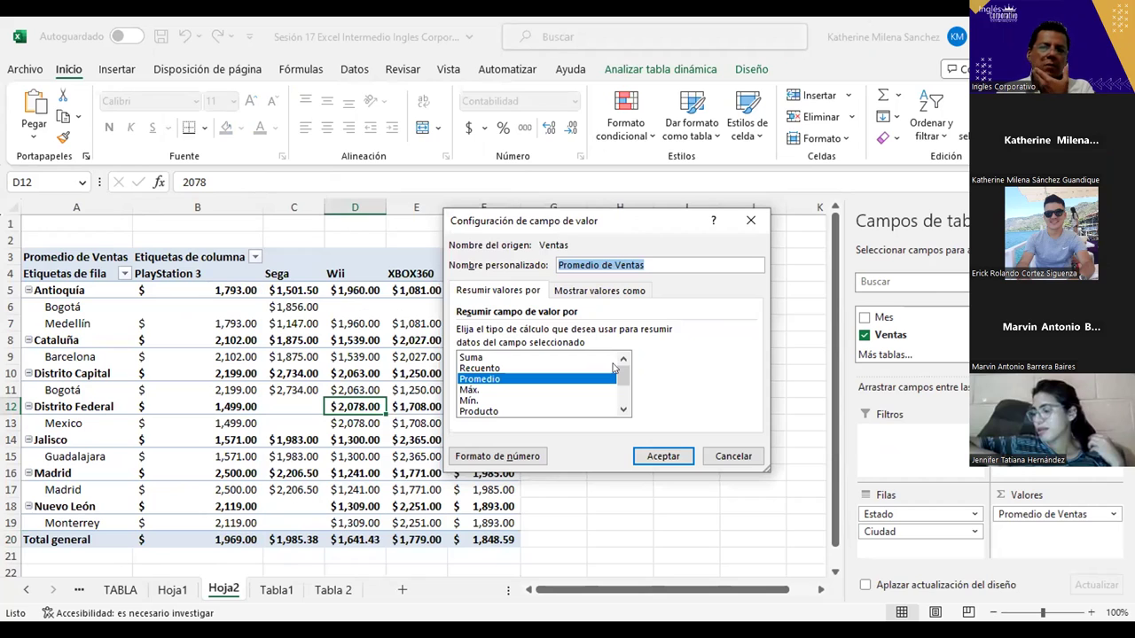
left_click(497, 392)
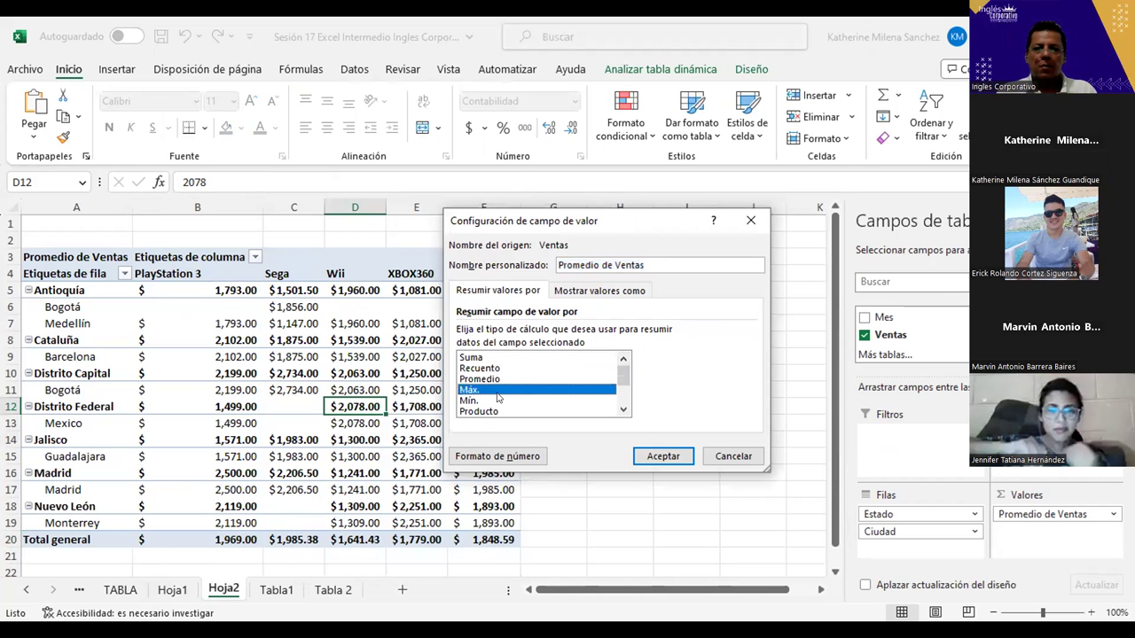
left_click(643, 456)
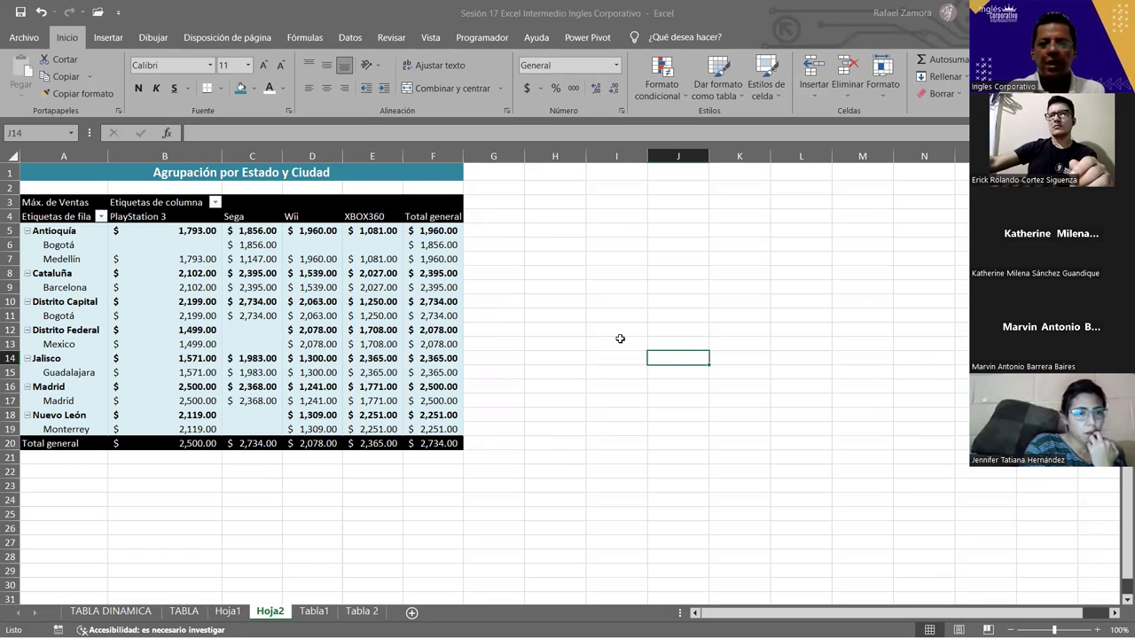
left_click(376, 302)
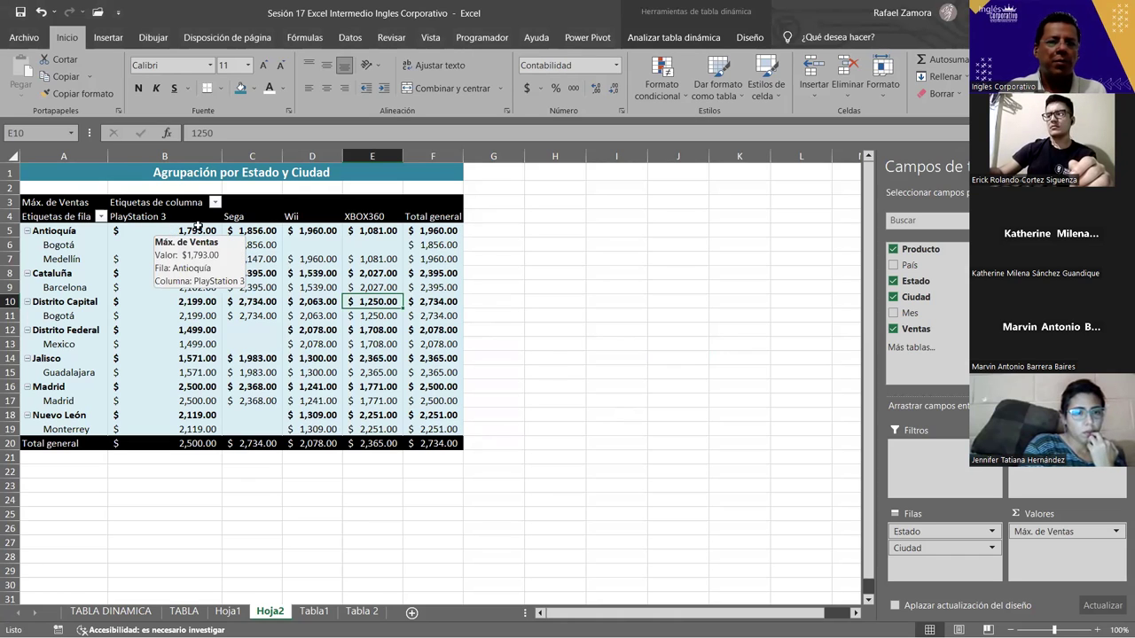
left_click(195, 233)
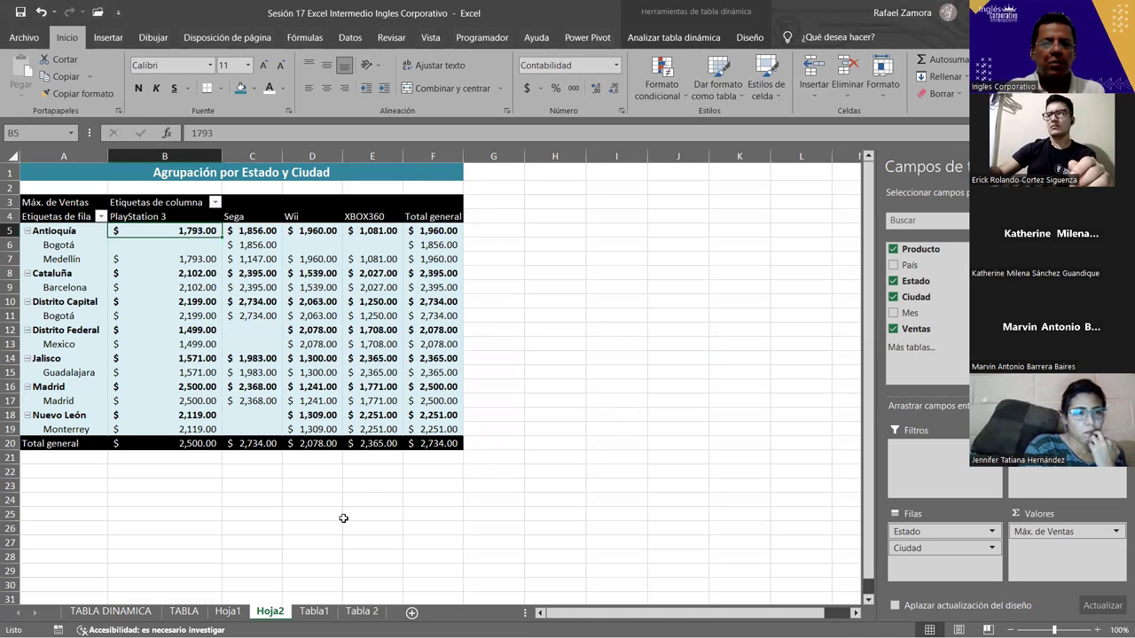
left_click(313, 612)
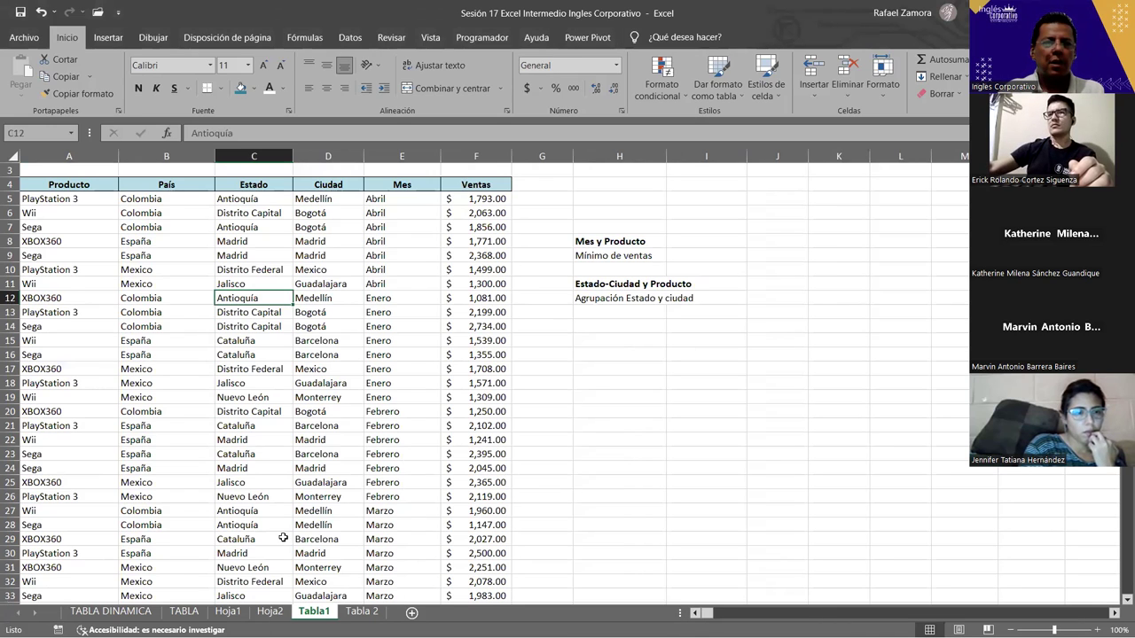
left_click(75, 284)
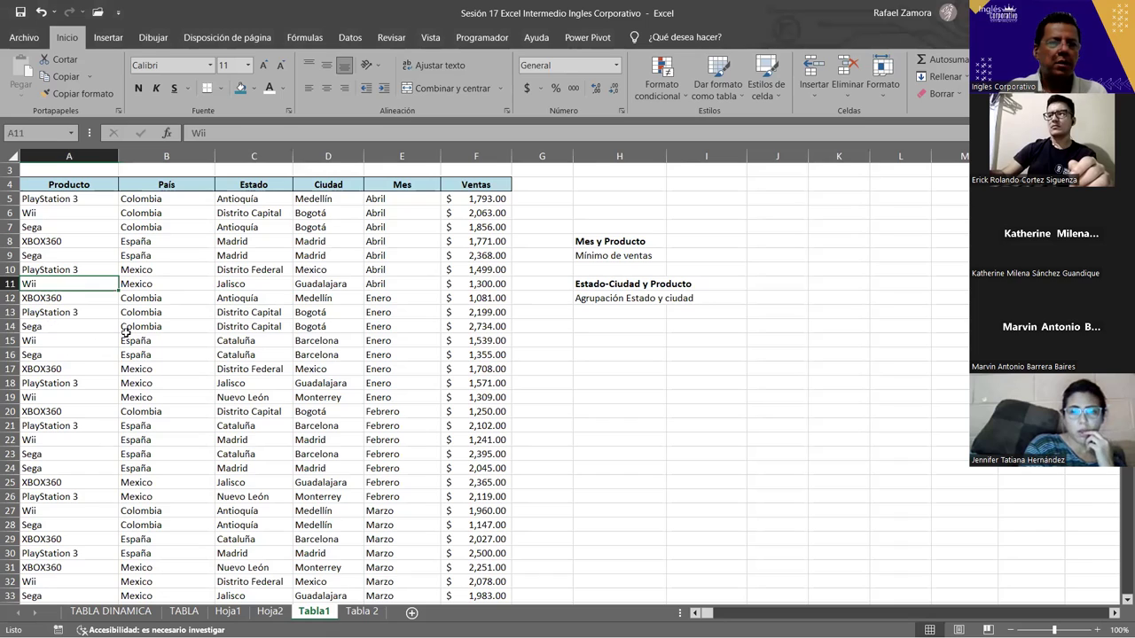
left_click(42, 313)
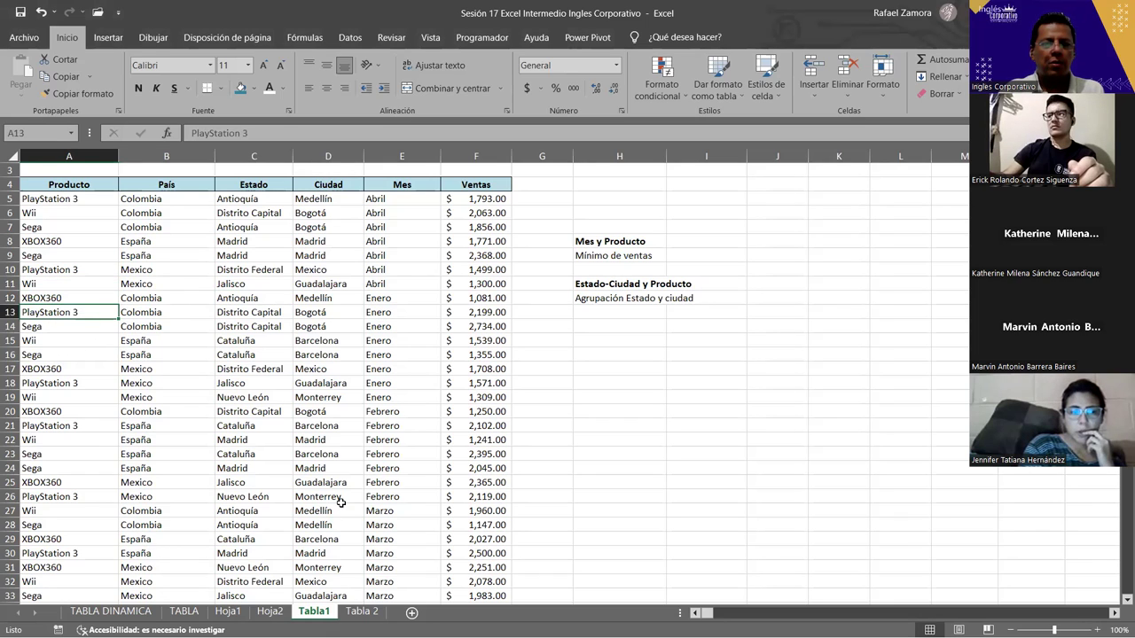
left_click(270, 612)
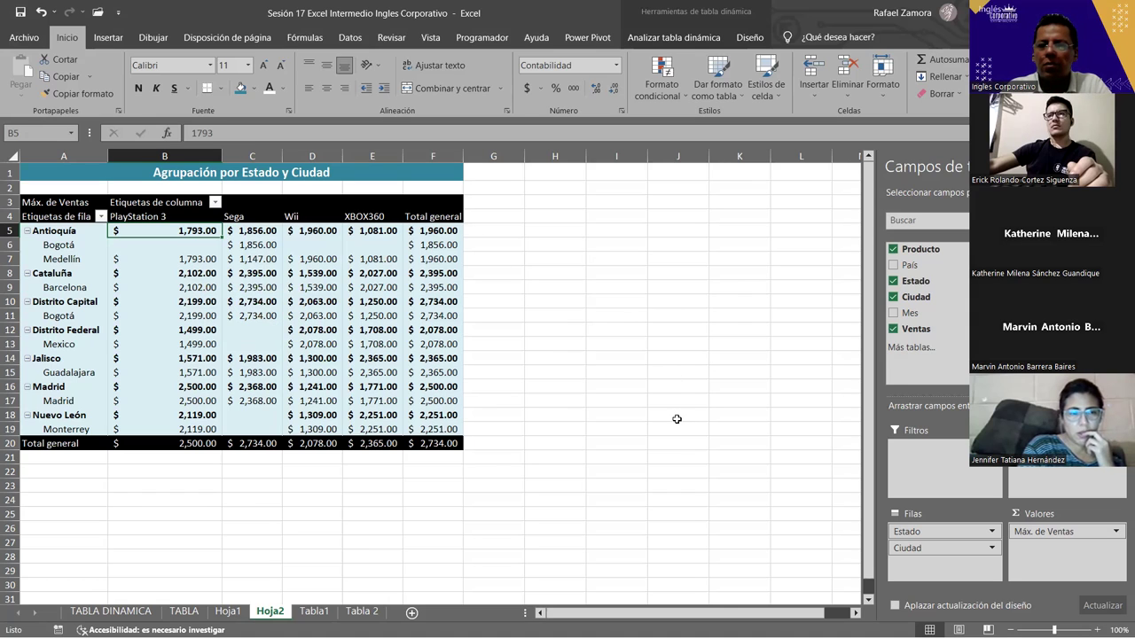
Replace the Ciudad and Estado rows with País, listing Colombia, España and Mexico
left_click(959, 302)
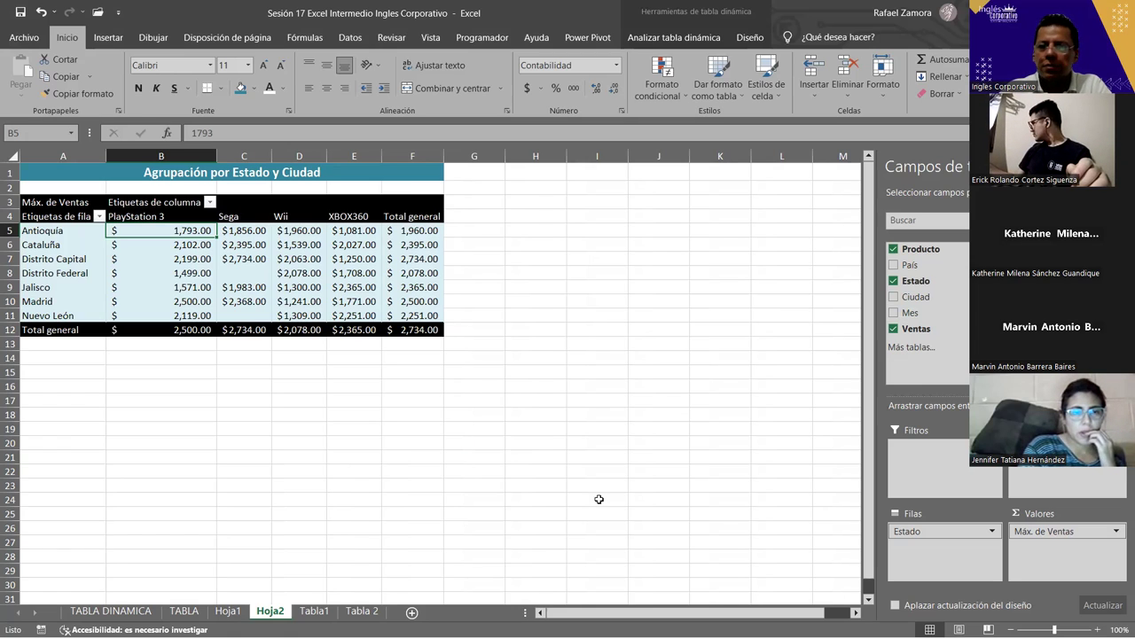
mouse_move(910, 265)
left_mouse_down()
mouse_move(931, 545)
mouse_move(680, 388)
left_mouse_up()
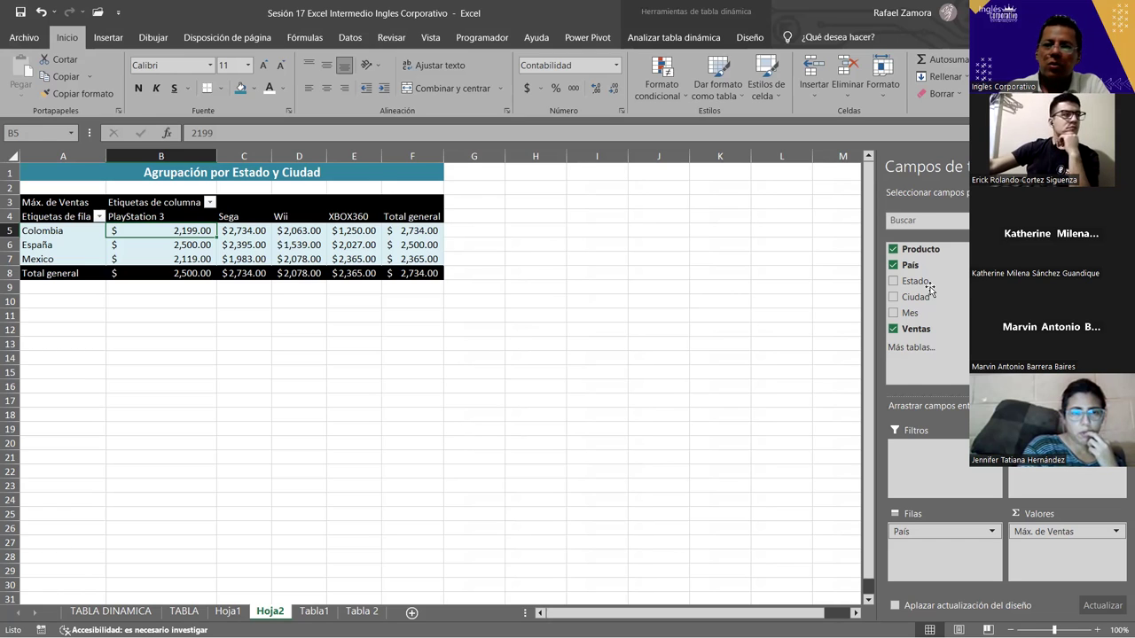
Nest Estado under País in the rows and check Colombia's PlayStation 3 maximums
left_click_drag(927, 282, 949, 550)
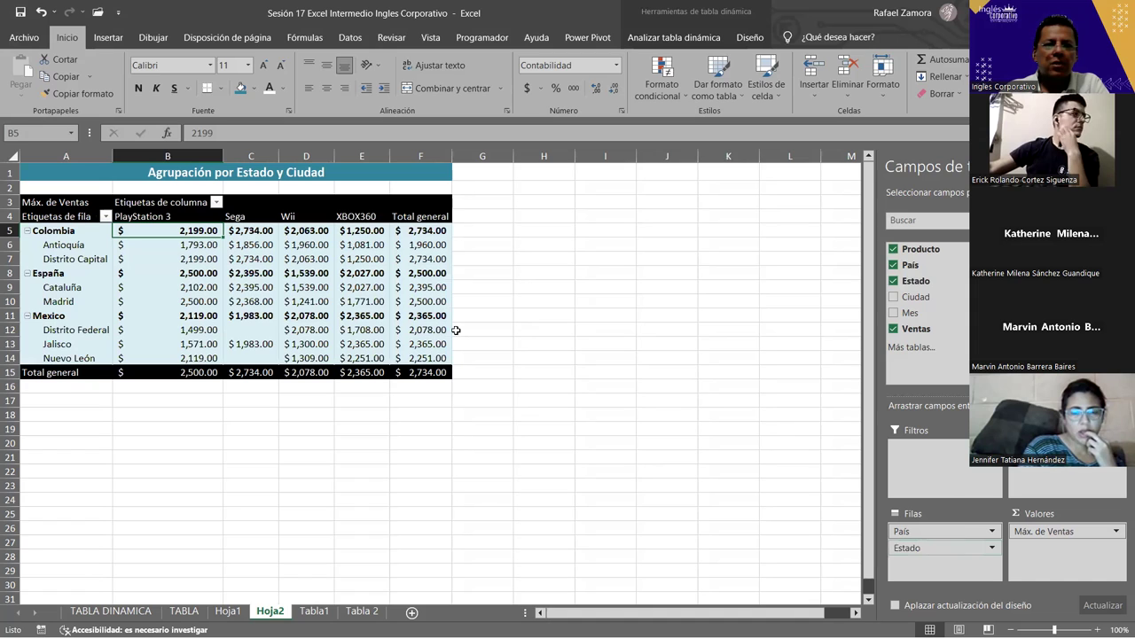
left_click(189, 245)
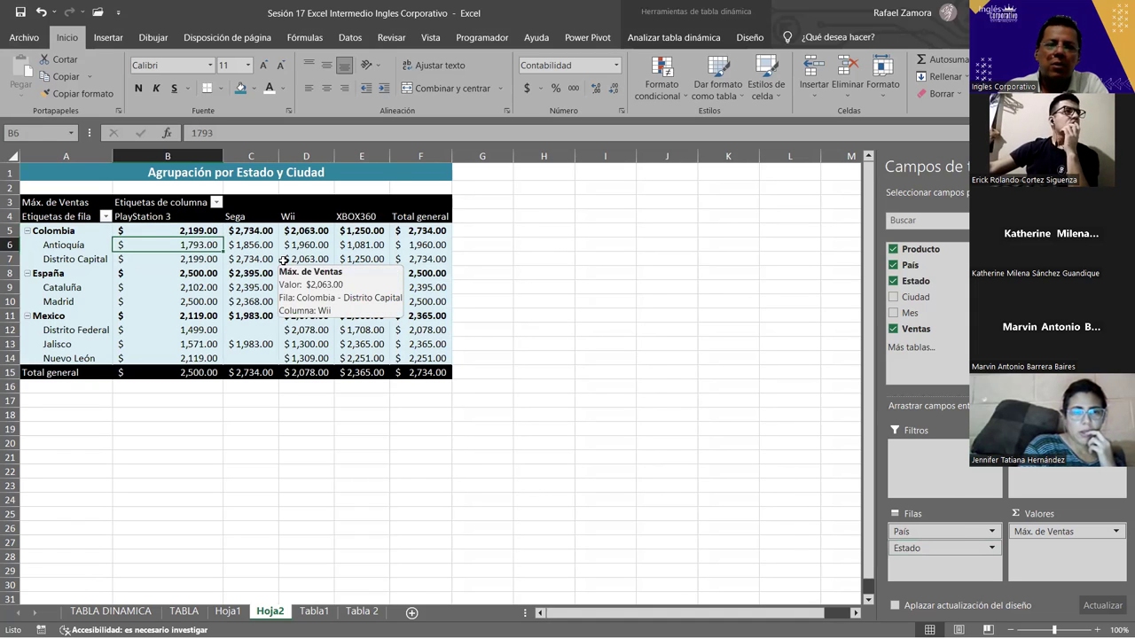
left_click(201, 262)
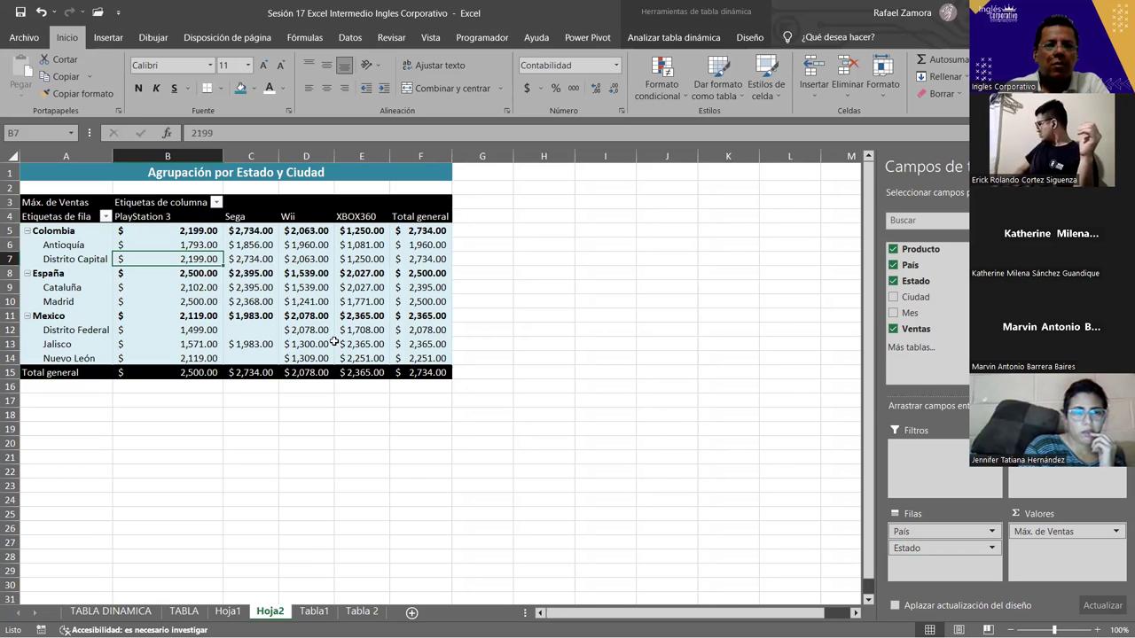
left_click_drag(200, 247, 197, 256)
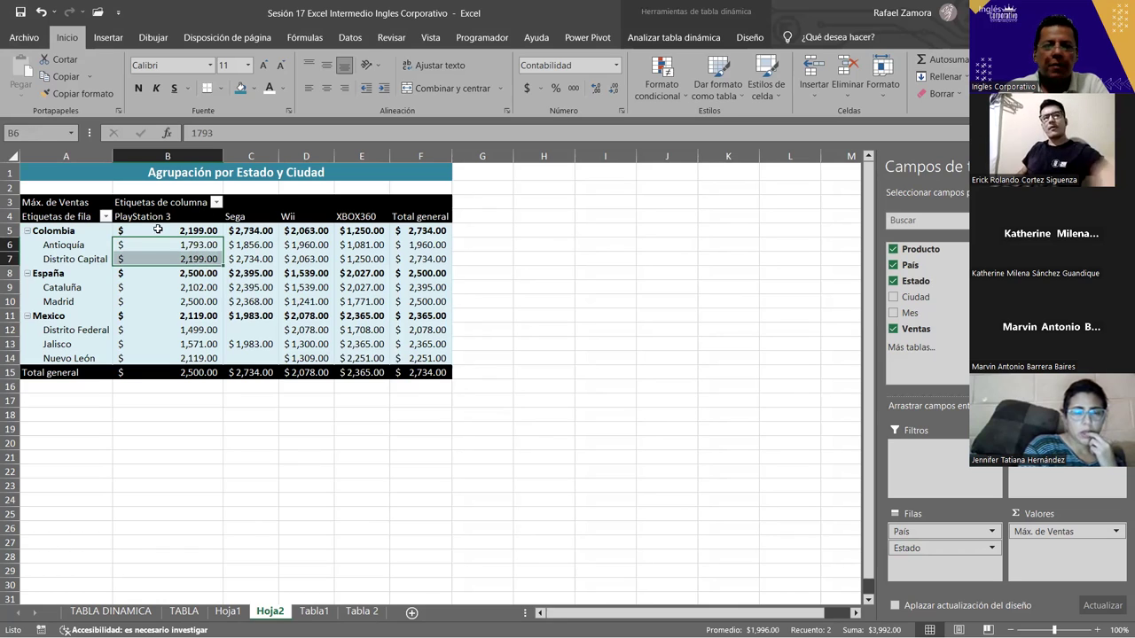
left_click(188, 231)
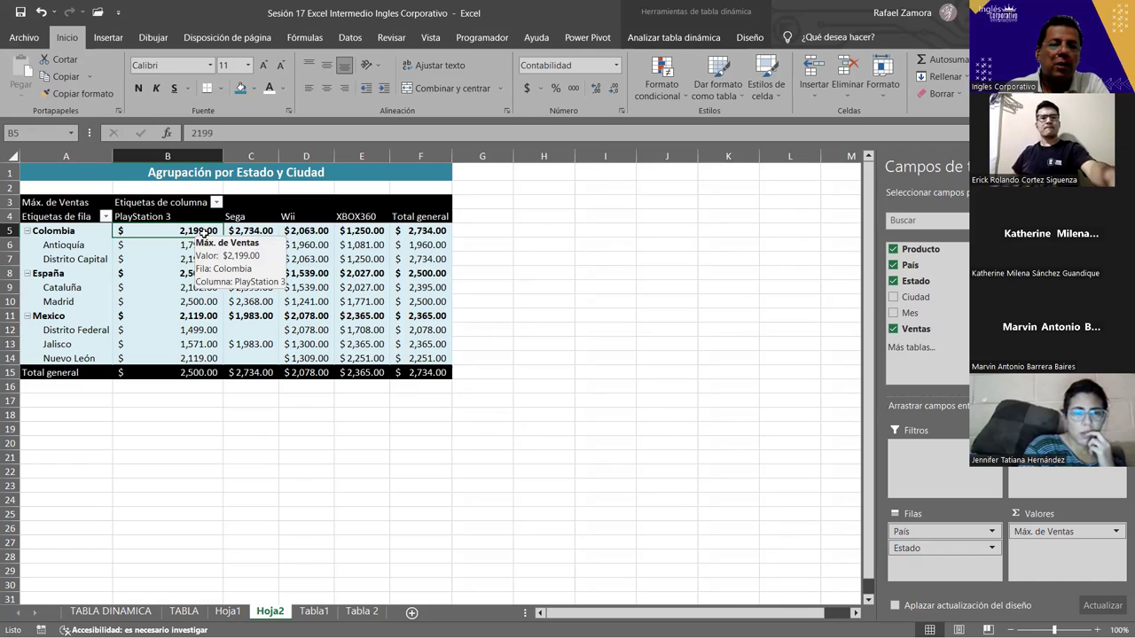
Review the España, Cataluña and Madrid PlayStation 3 maximums and bring up the Máx. de Ventas field options
key("Down")
key("Down")
key("Down")
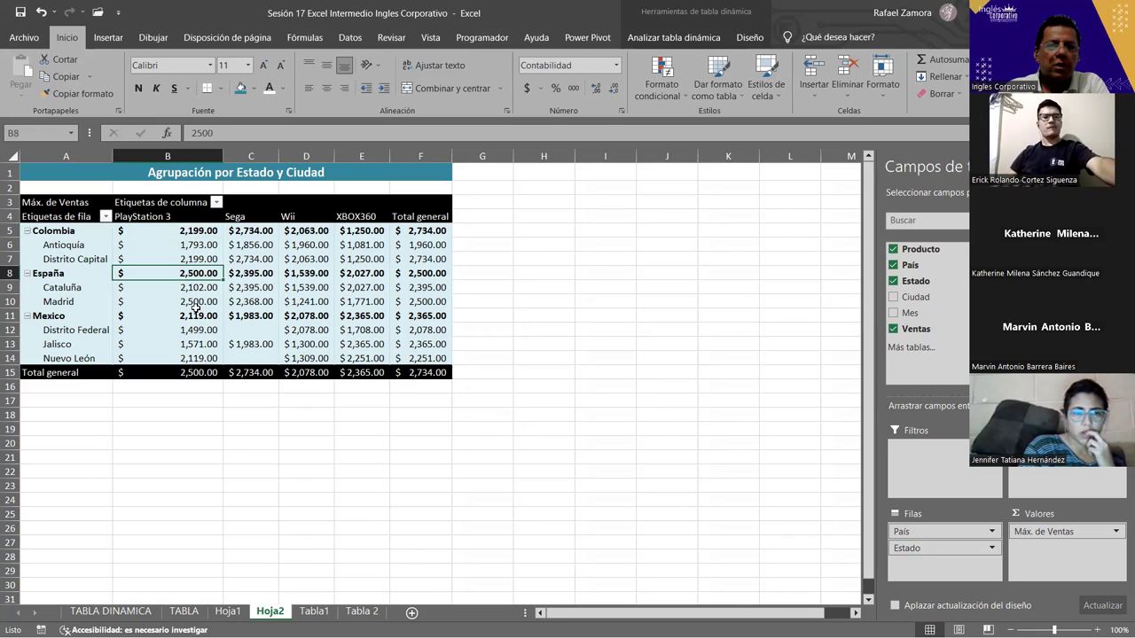
key("Down")
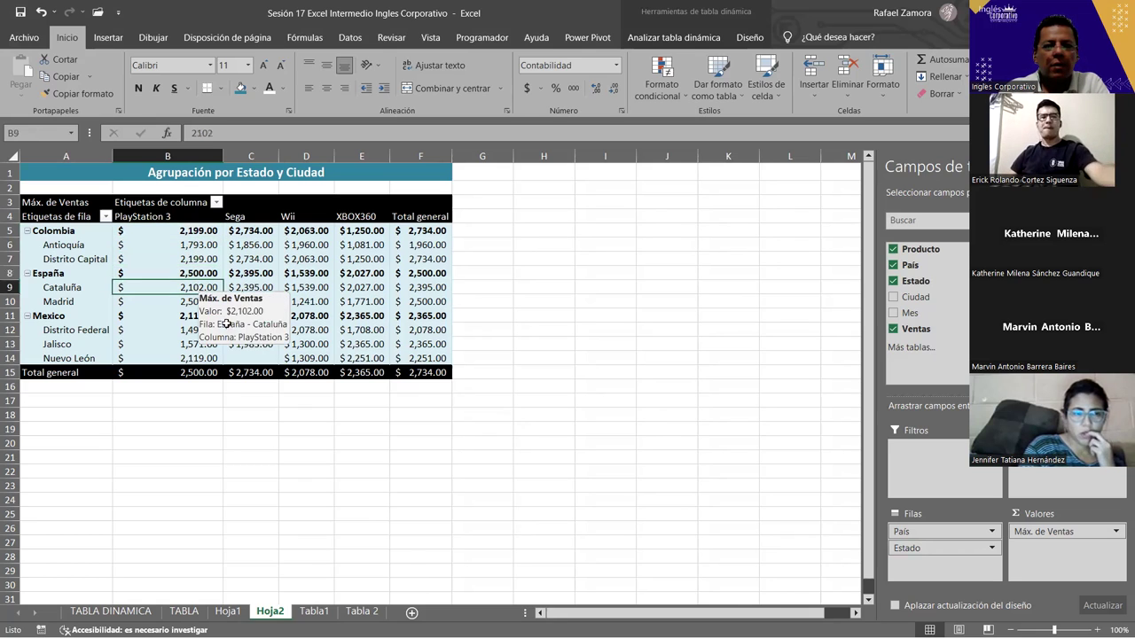
mouse_move(250, 315)
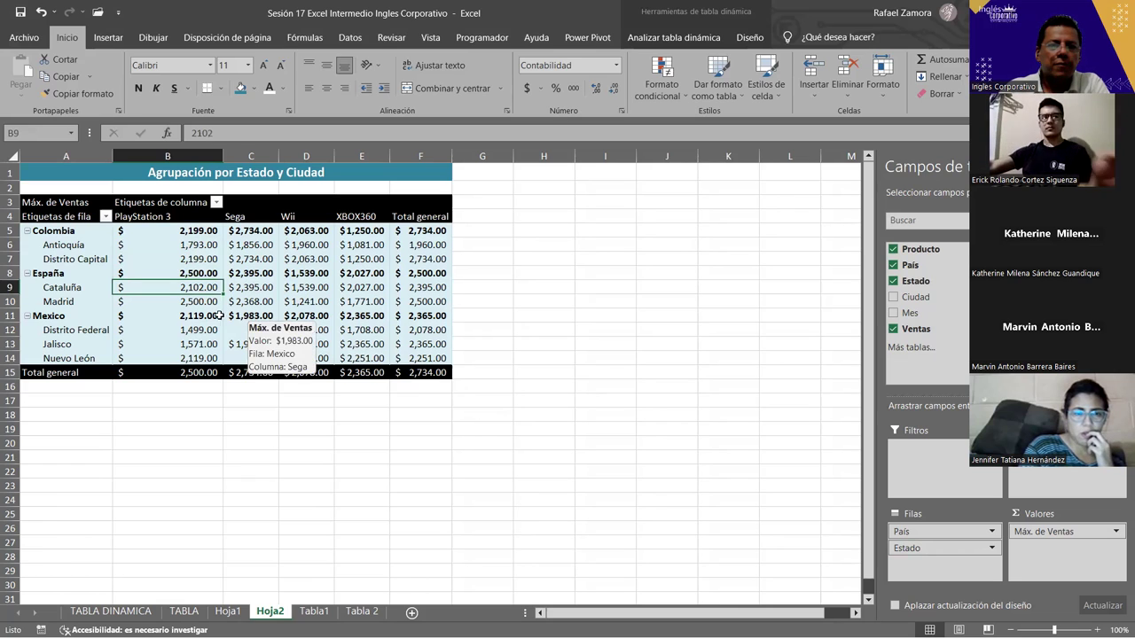
key("Down")
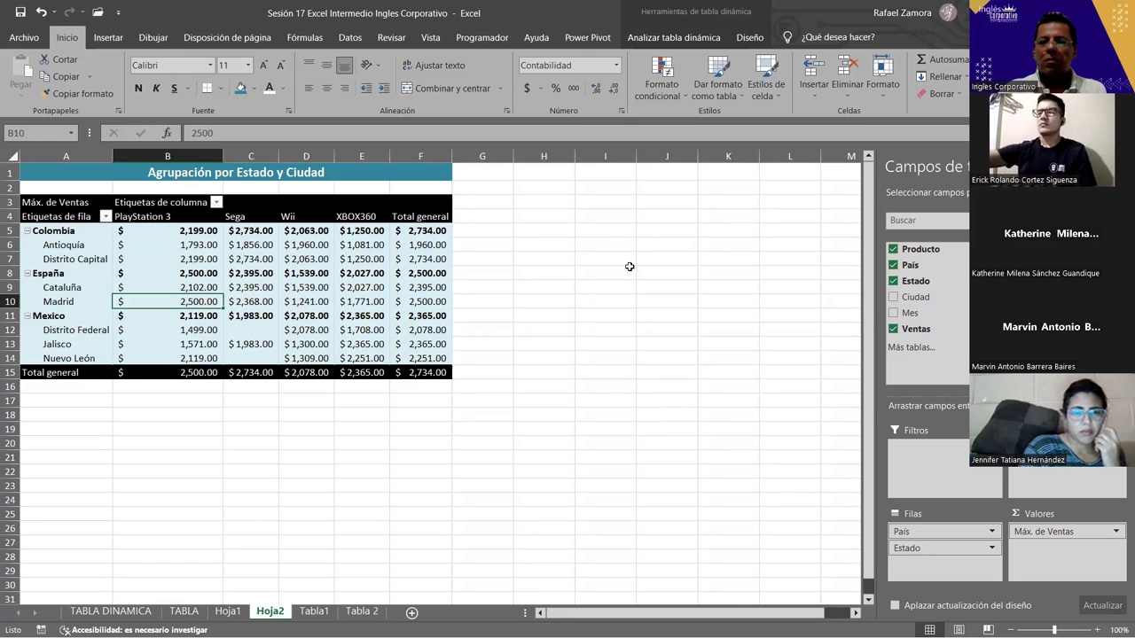
left_click(1117, 531)
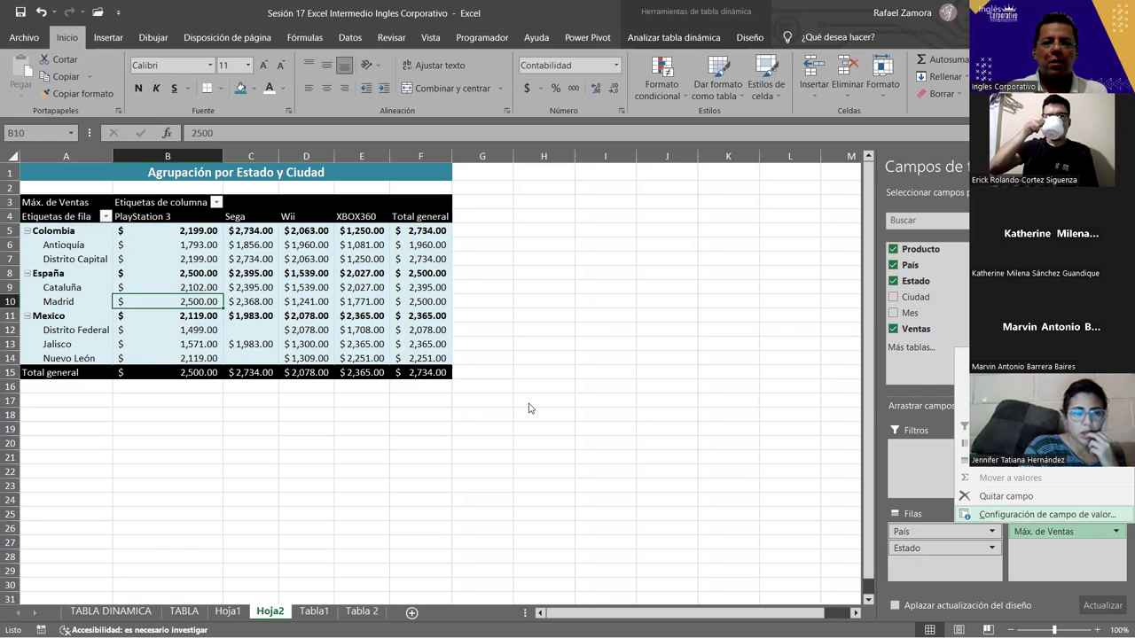
Change the value field summary from Máx. to Mín. de Ventas
right_click(433, 259)
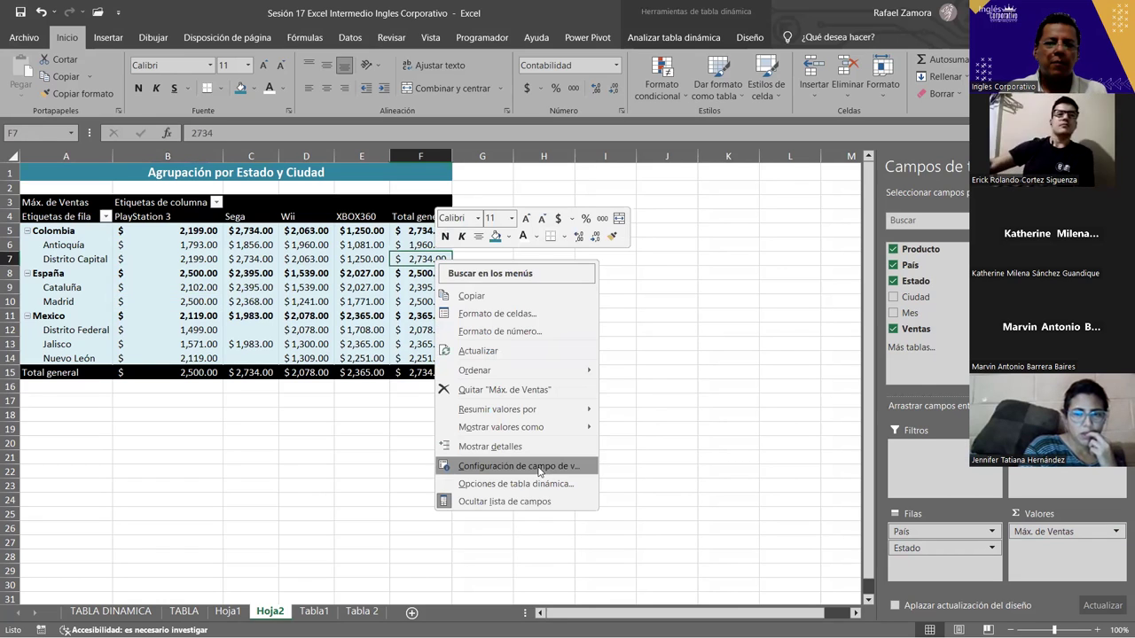
left_click(532, 467)
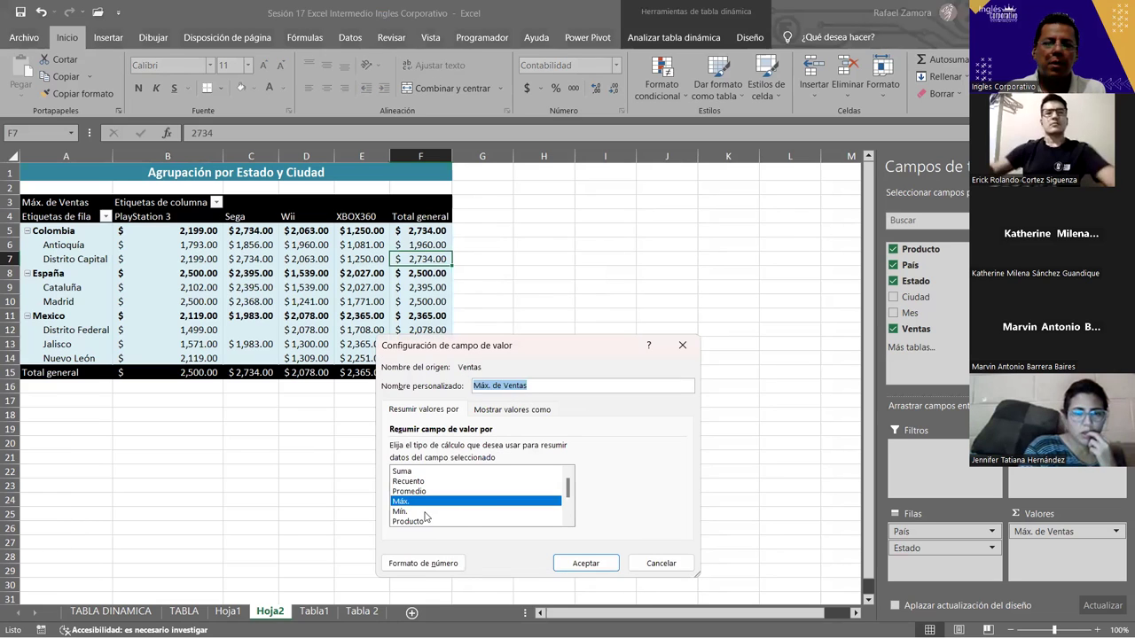
left_click(426, 513)
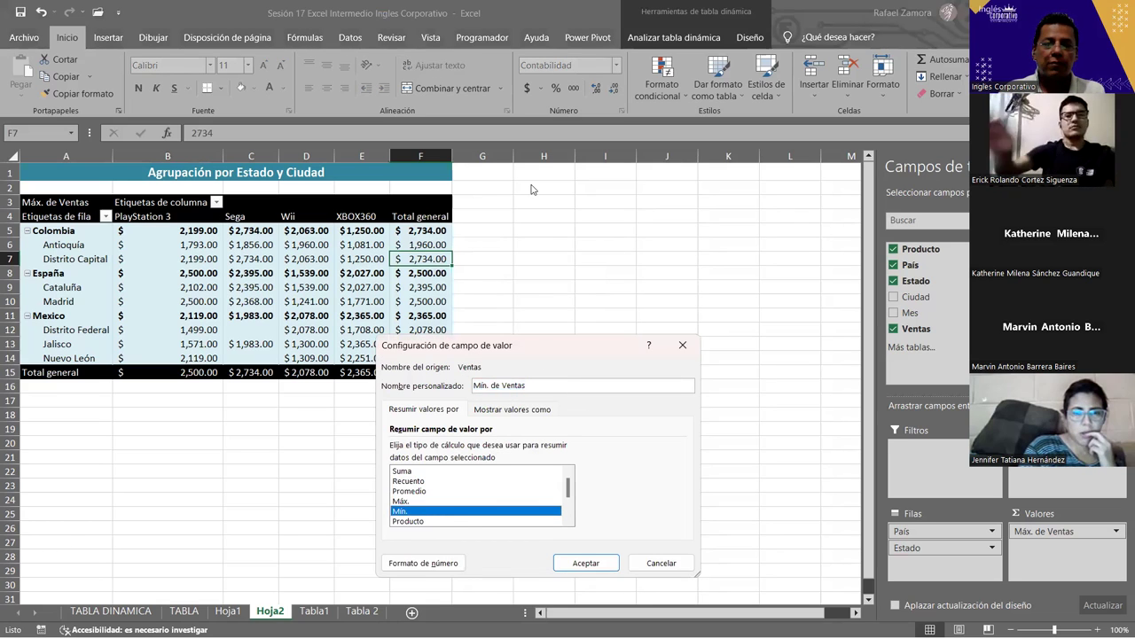
left_click(589, 398)
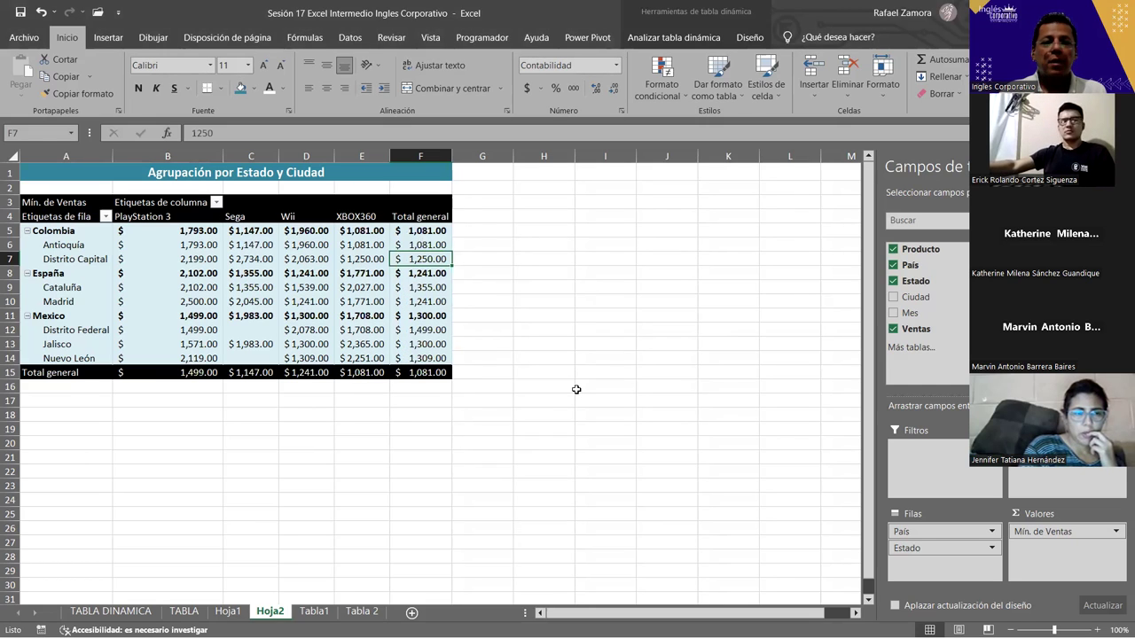
Check the Colombia, Antioquia and Distrito Capital PlayStation 3 minimums, then remove Estado from the rows
left_click(198, 232)
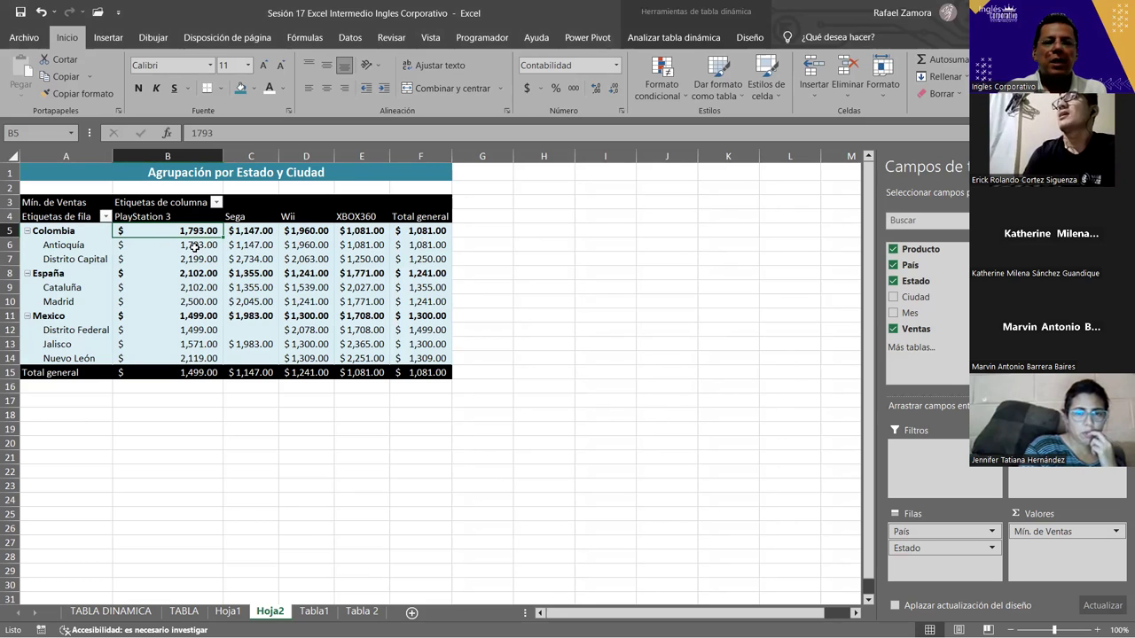
left_click_drag(198, 246, 196, 254)
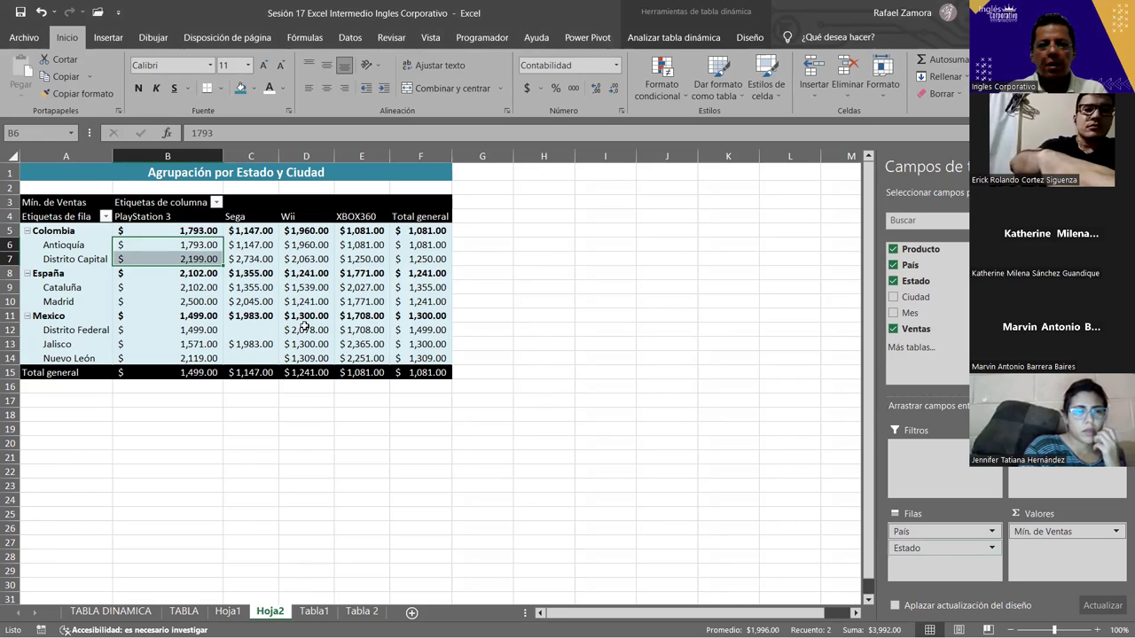
left_click(199, 247)
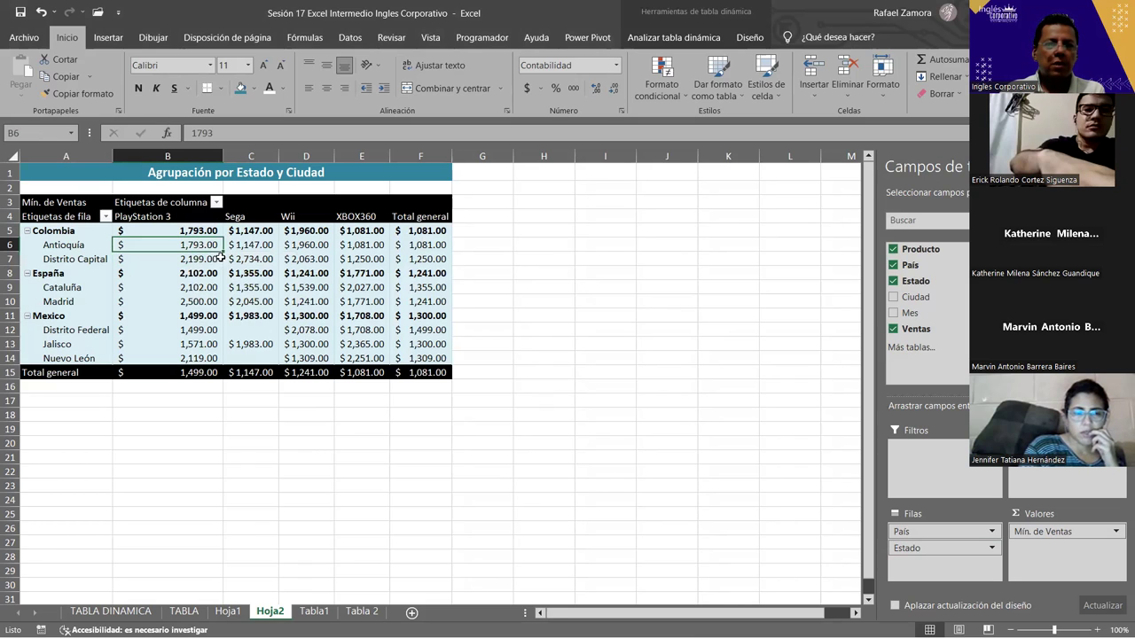
left_click(200, 262)
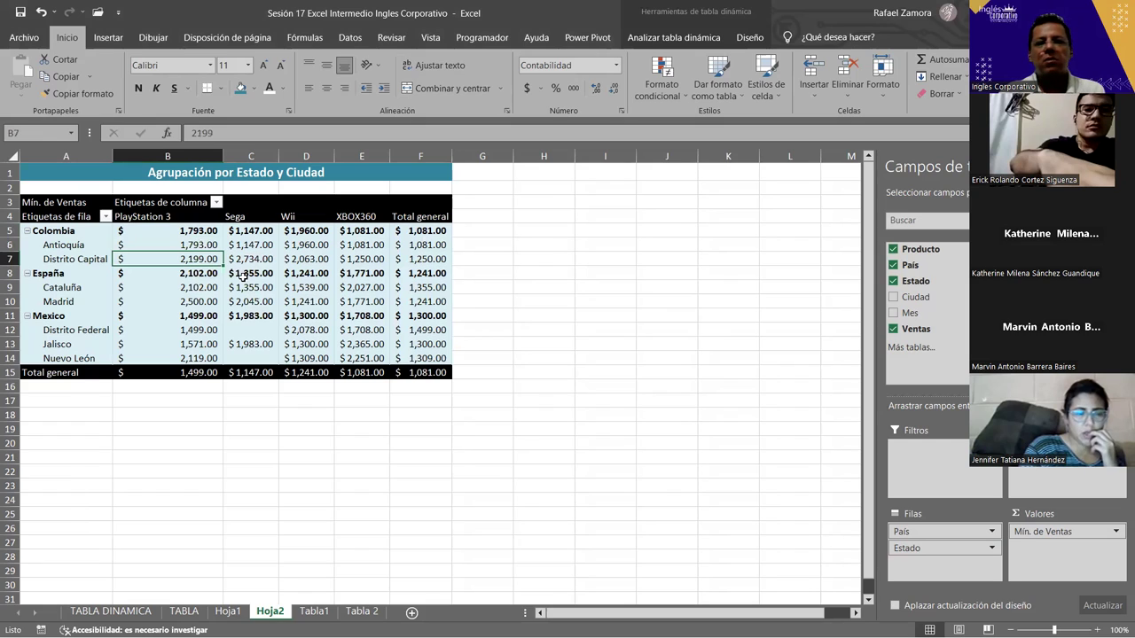
left_click(181, 233)
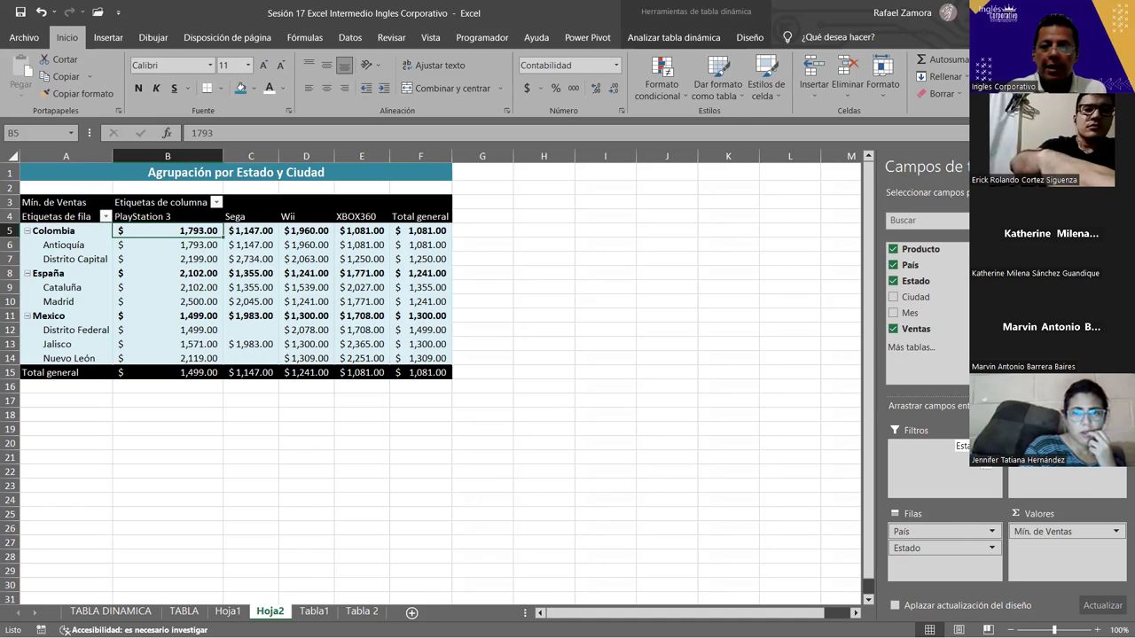
left_click(894, 281)
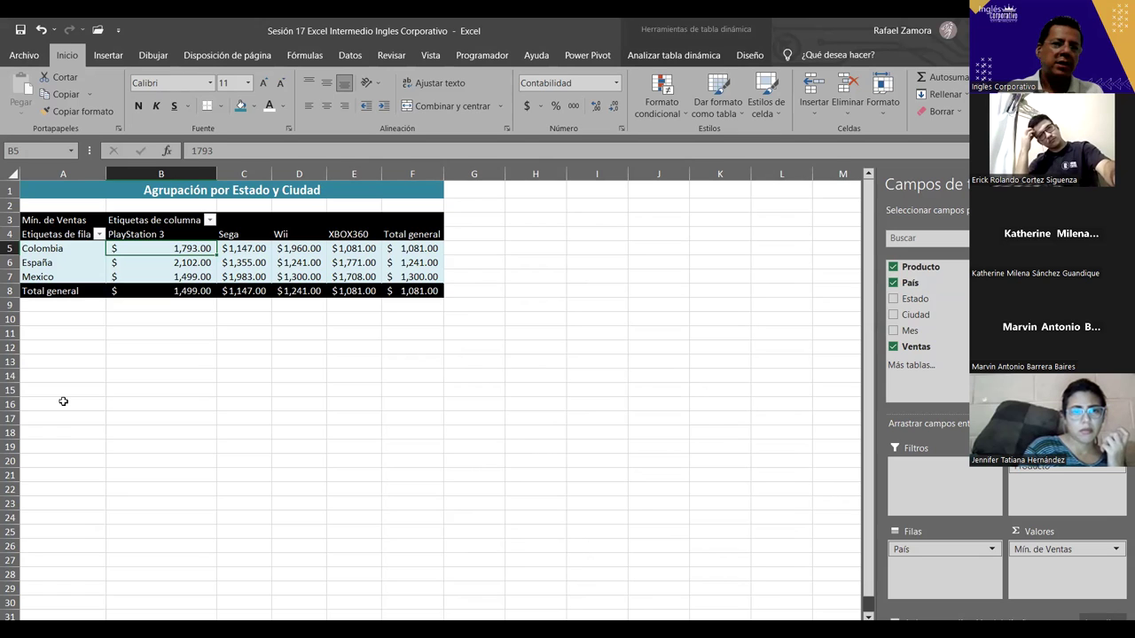
left_click(352, 260)
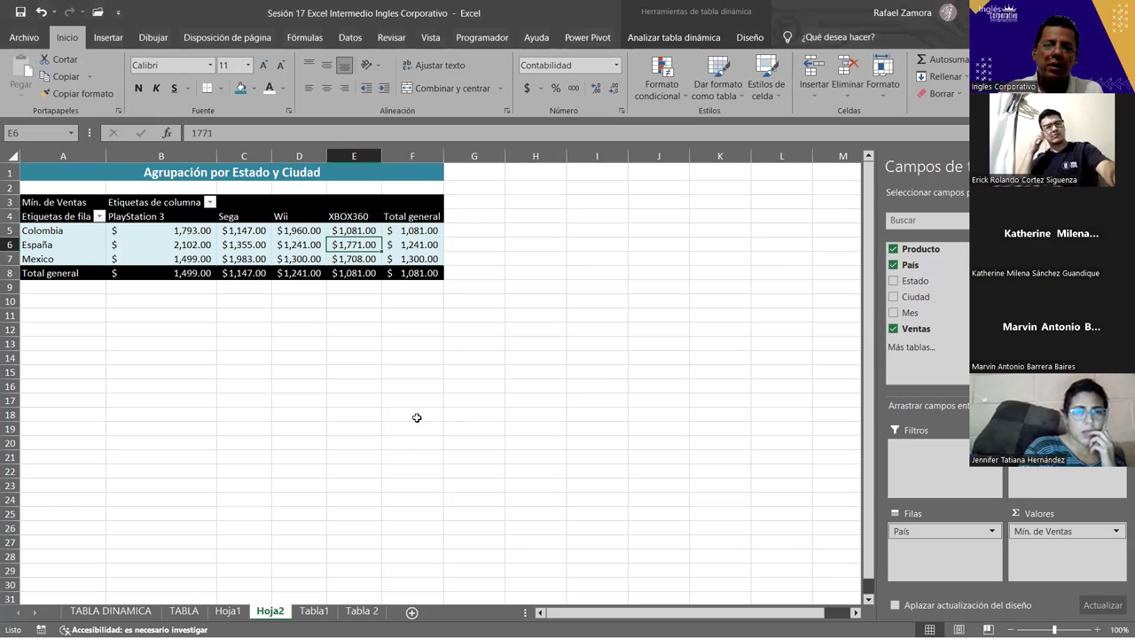
left_click(315, 612)
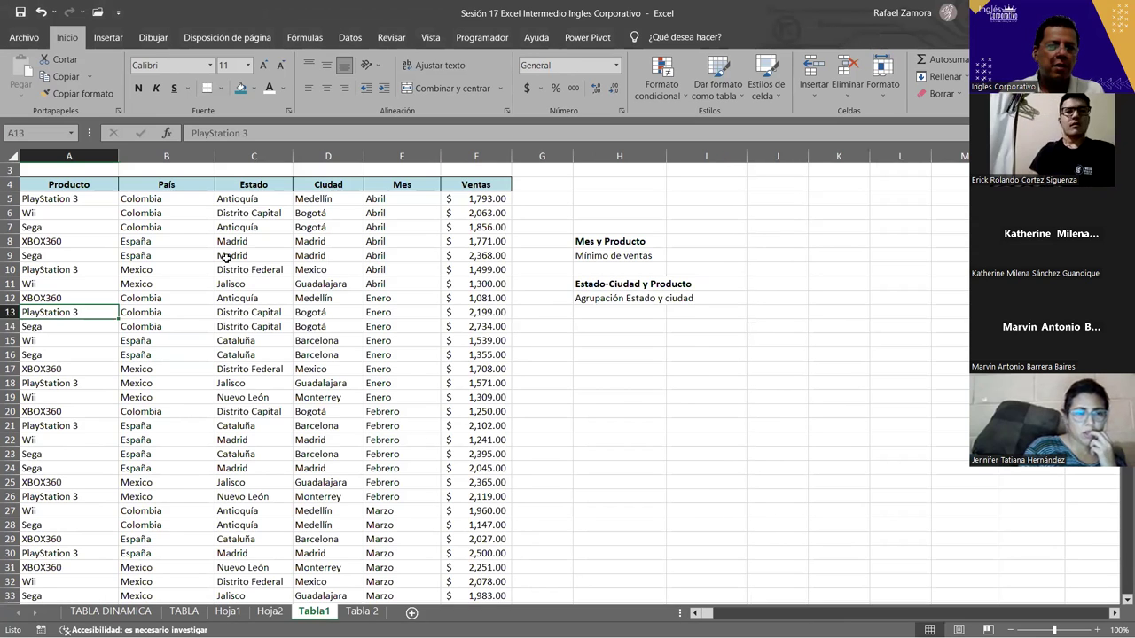
scroll(286, 398, "down", 5)
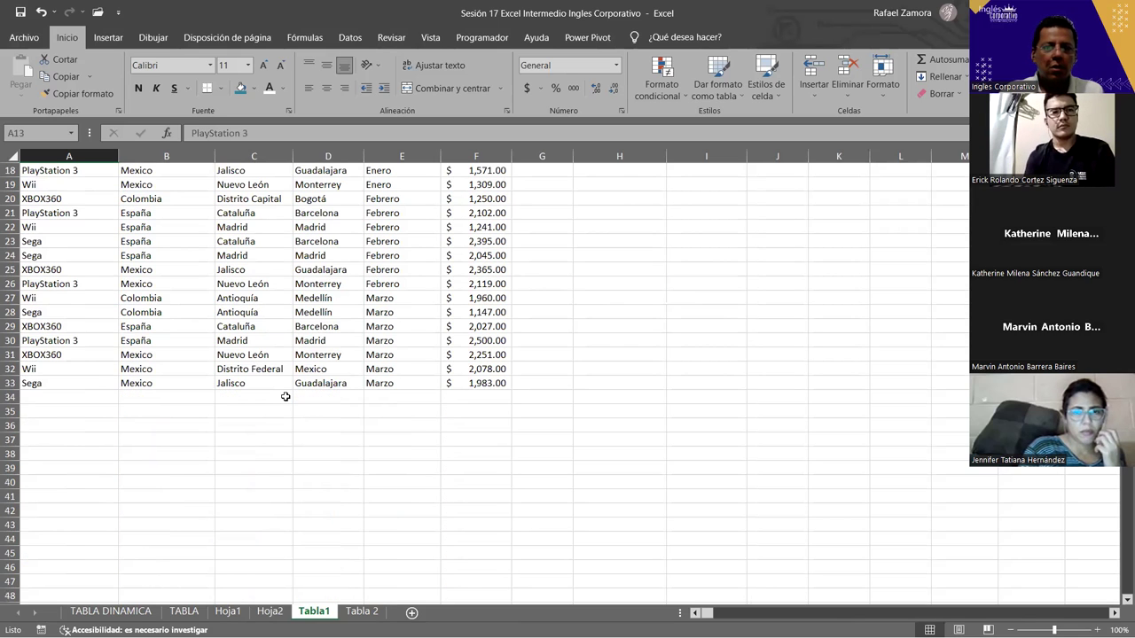
scroll(292, 390, "up", 4)
scroll(372, 356, "down", 1)
scroll(444, 351, "up", 1)
scroll(514, 344, "up", 2)
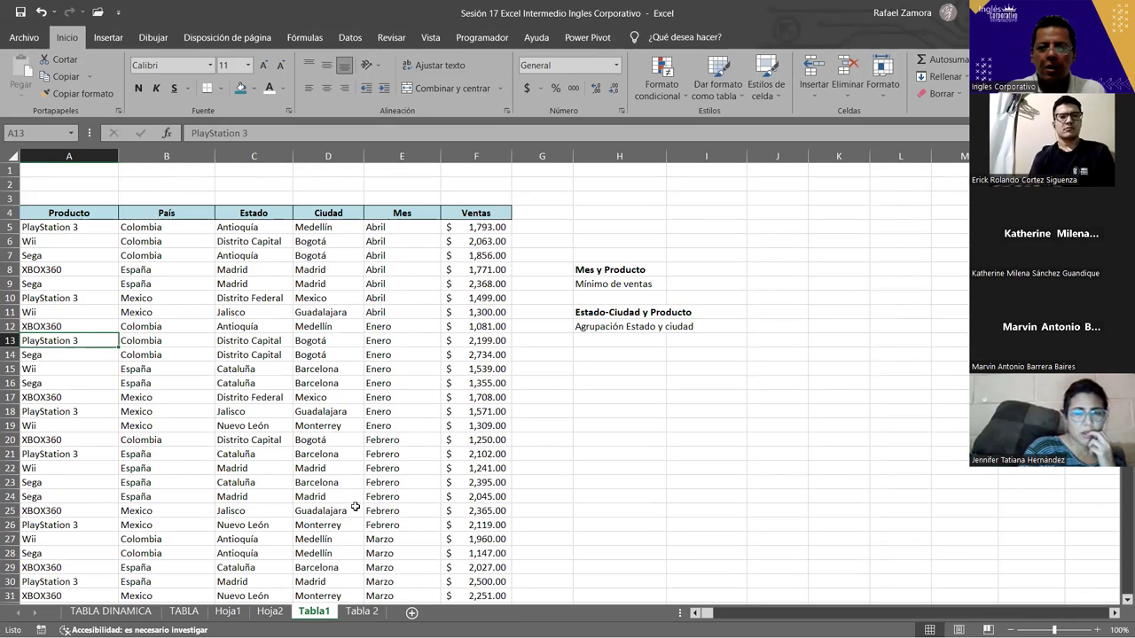
left_click(270, 611)
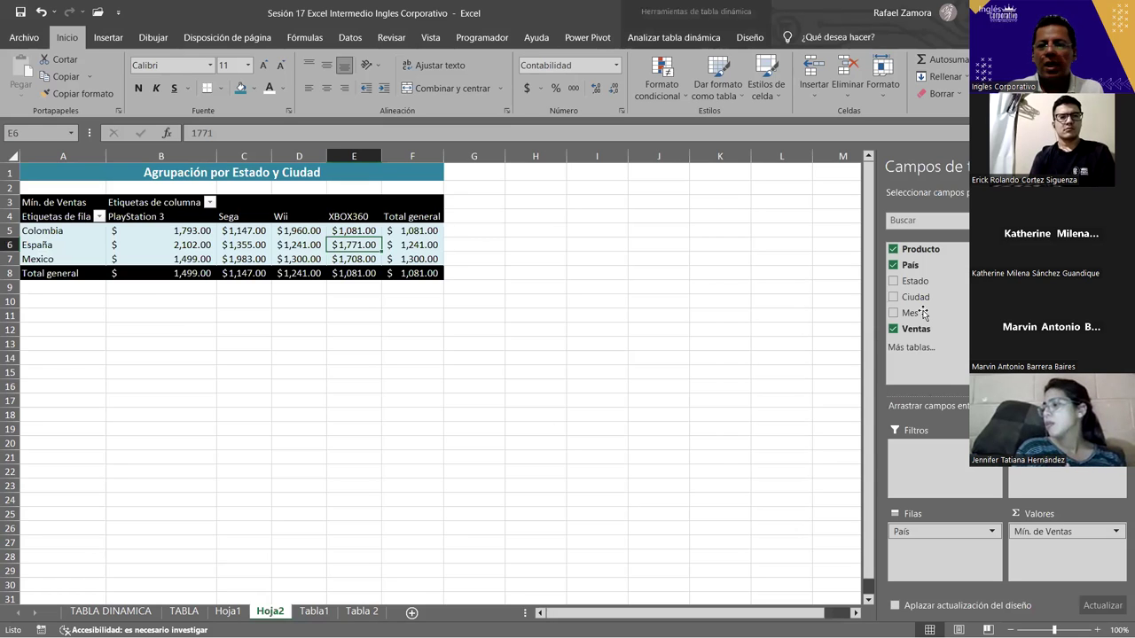
left_click(934, 276)
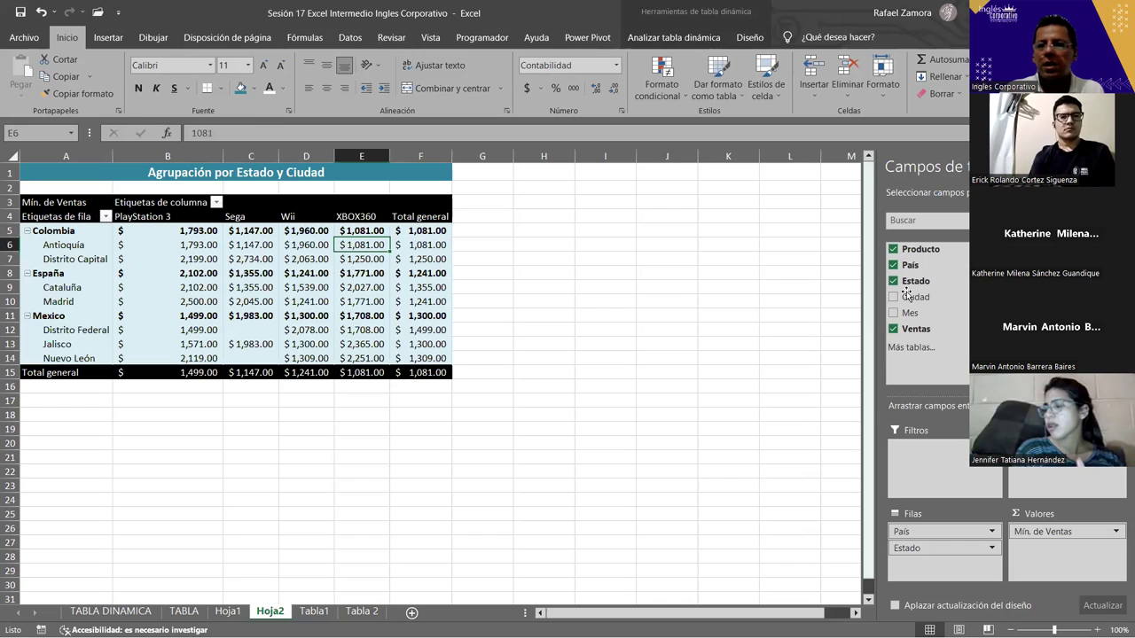
left_click(906, 293)
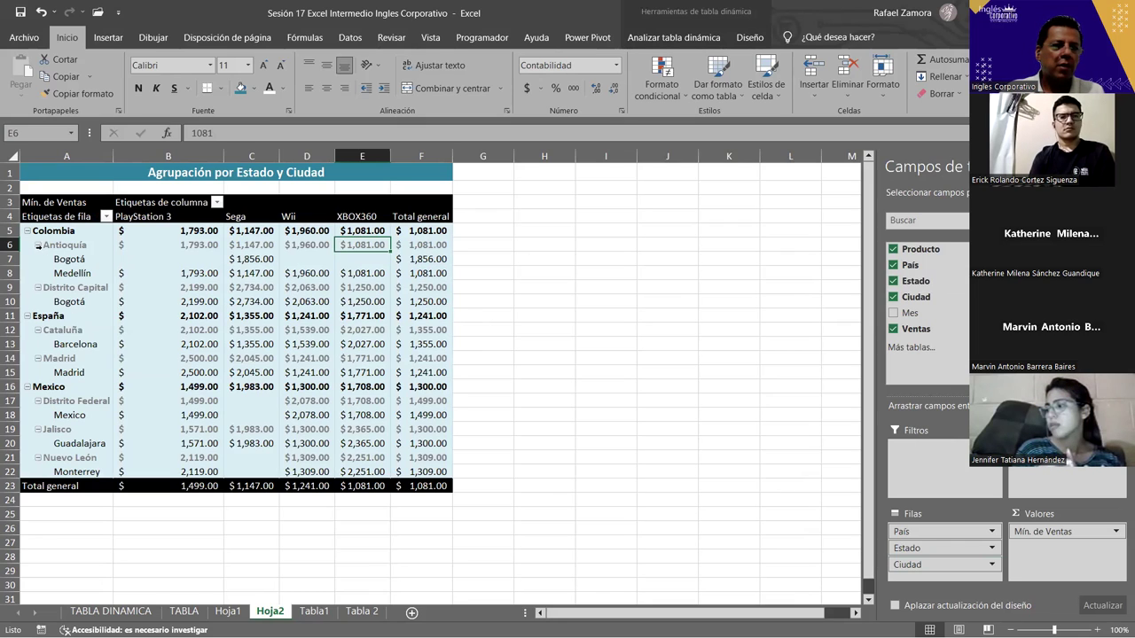
left_click(39, 245)
left_click(39, 246)
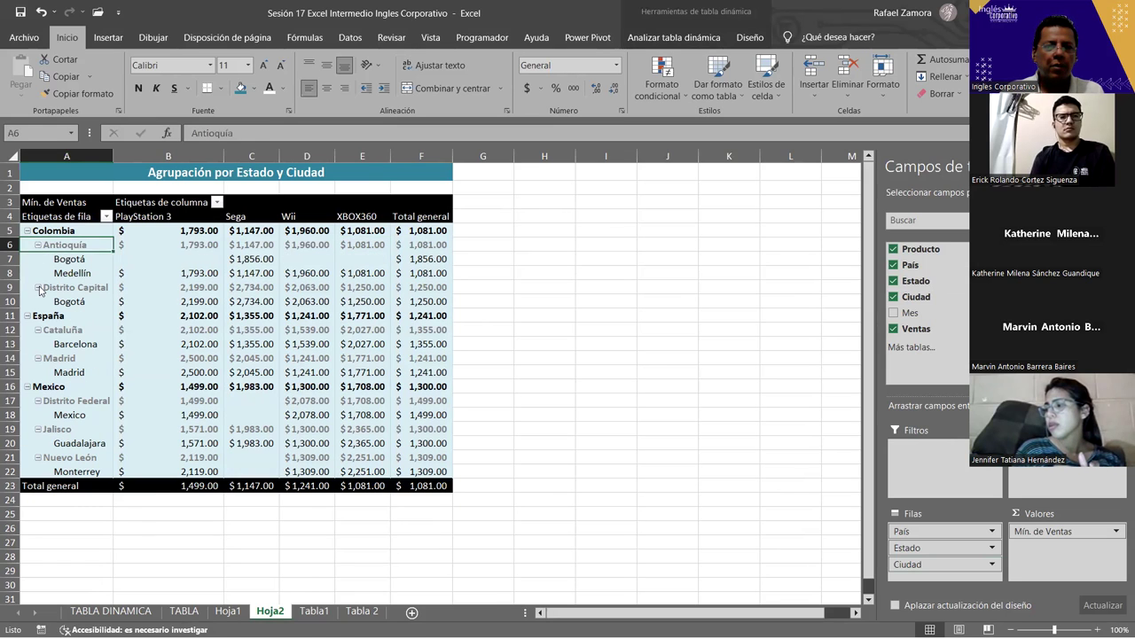
left_click(38, 288)
left_click(38, 288)
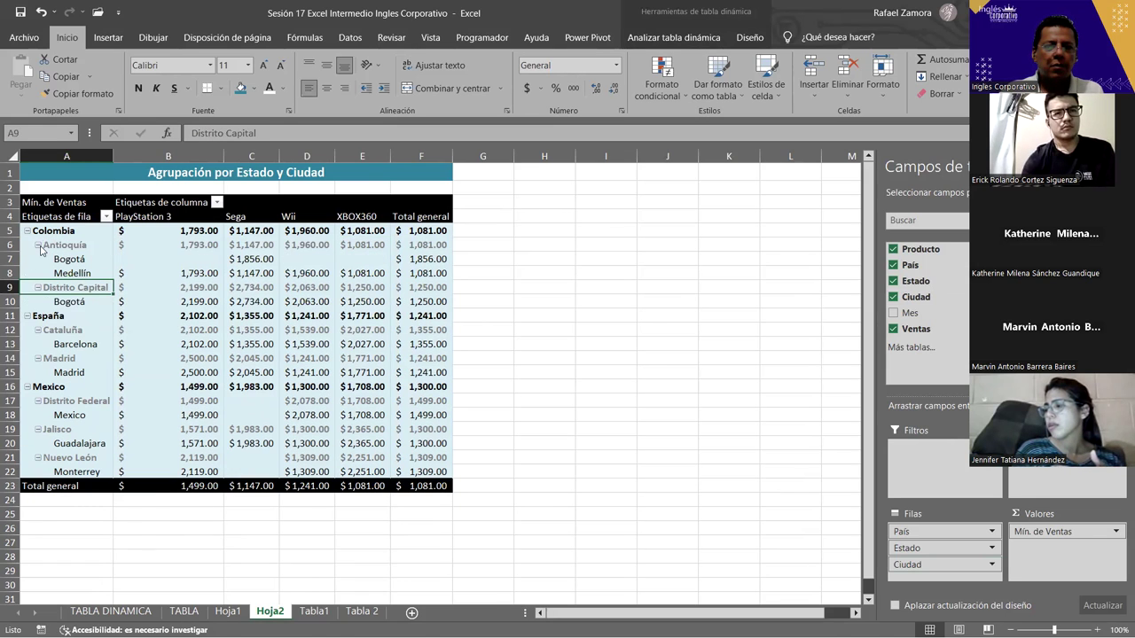
left_click(39, 245)
left_click(39, 245)
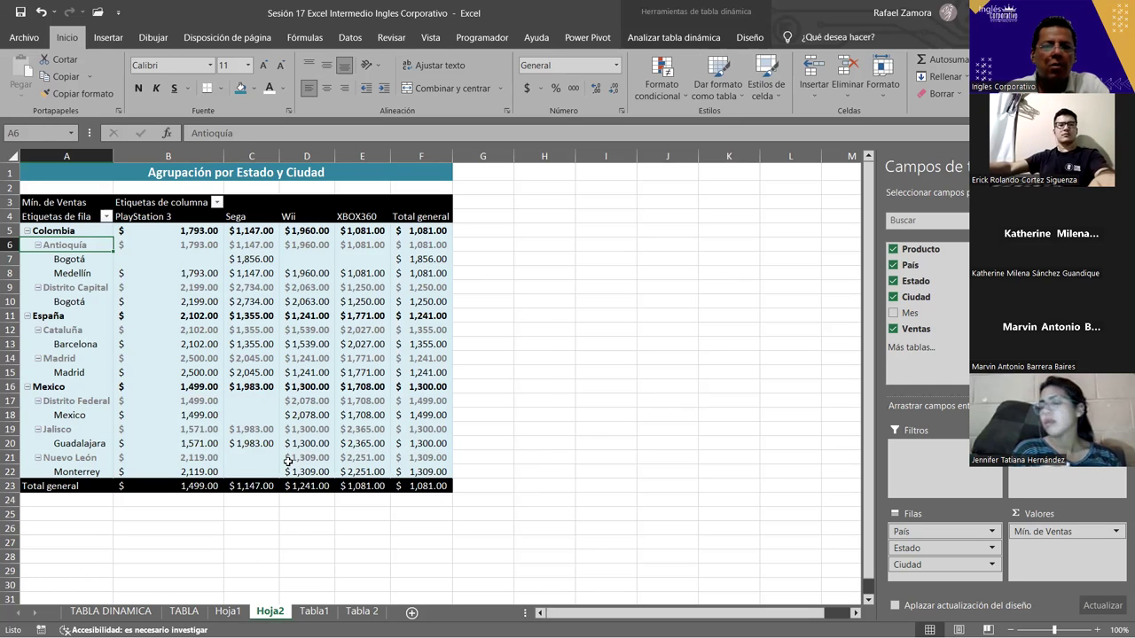
left_click(373, 388)
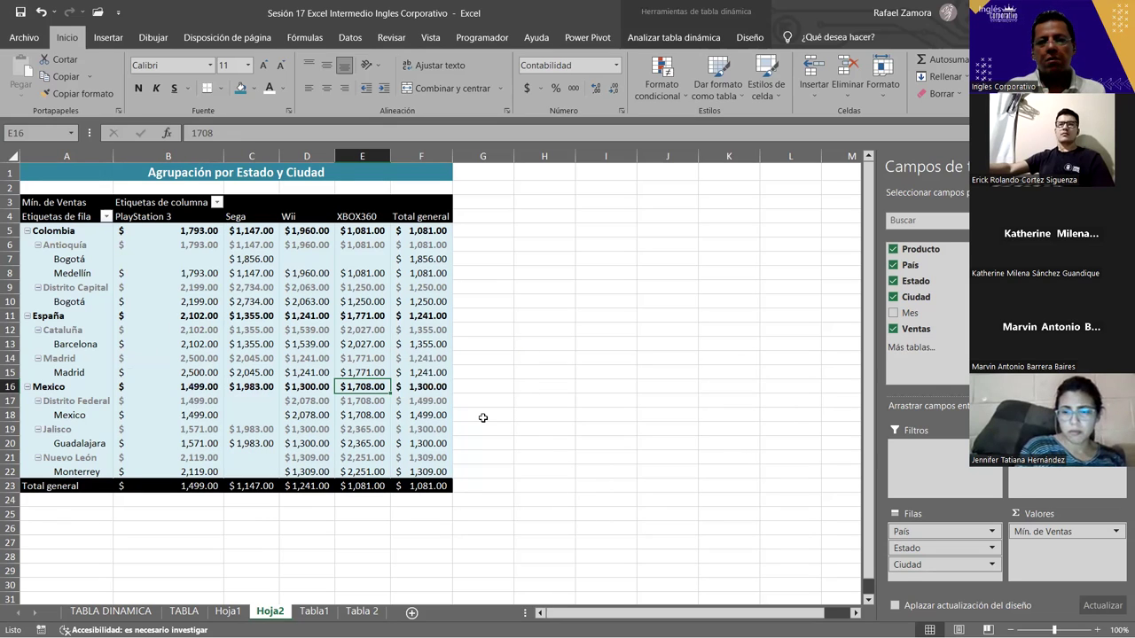
left_click_drag(940, 548, 957, 321)
left_click_drag(939, 548, 958, 321)
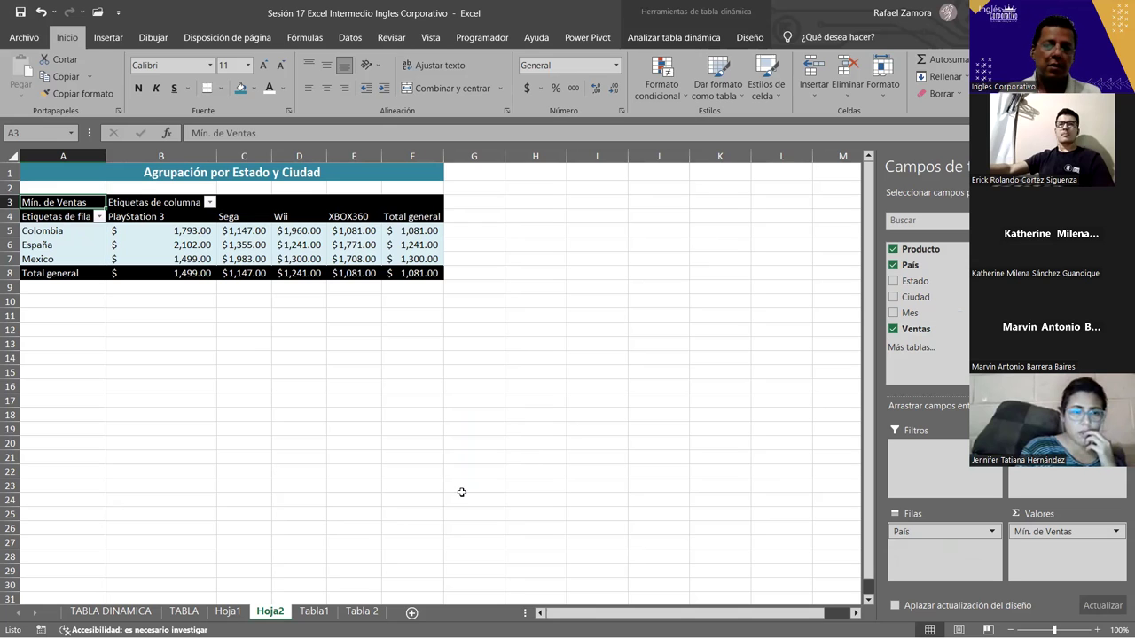
Go to the Tabla 2 employee sheet and copy the content to paste with Ctrl+C
left_click(314, 612)
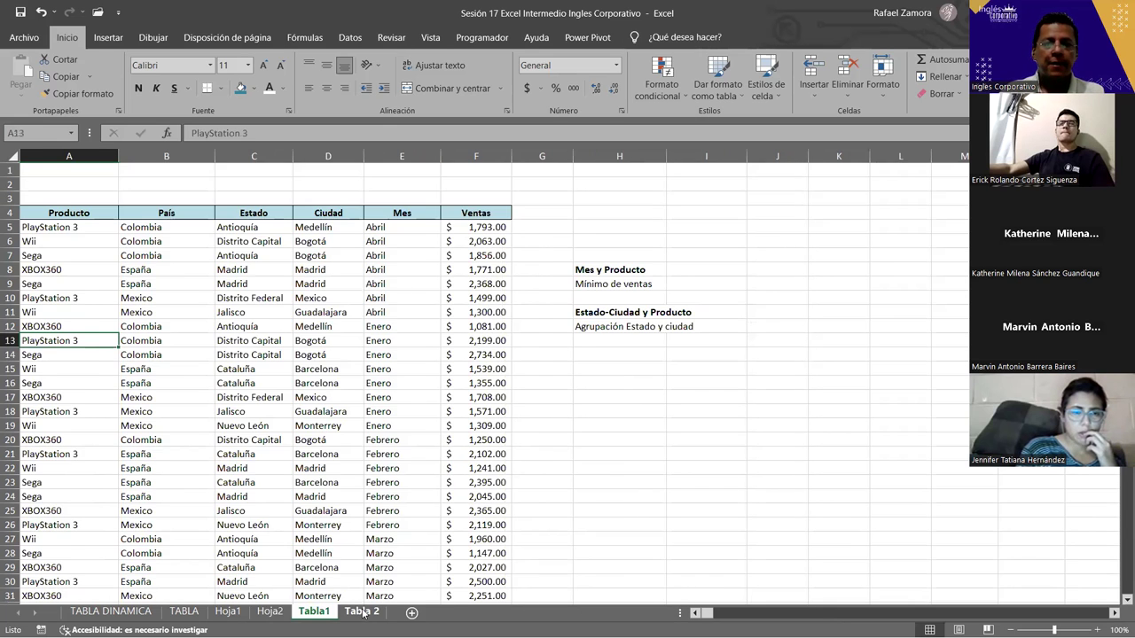
left_click(363, 611)
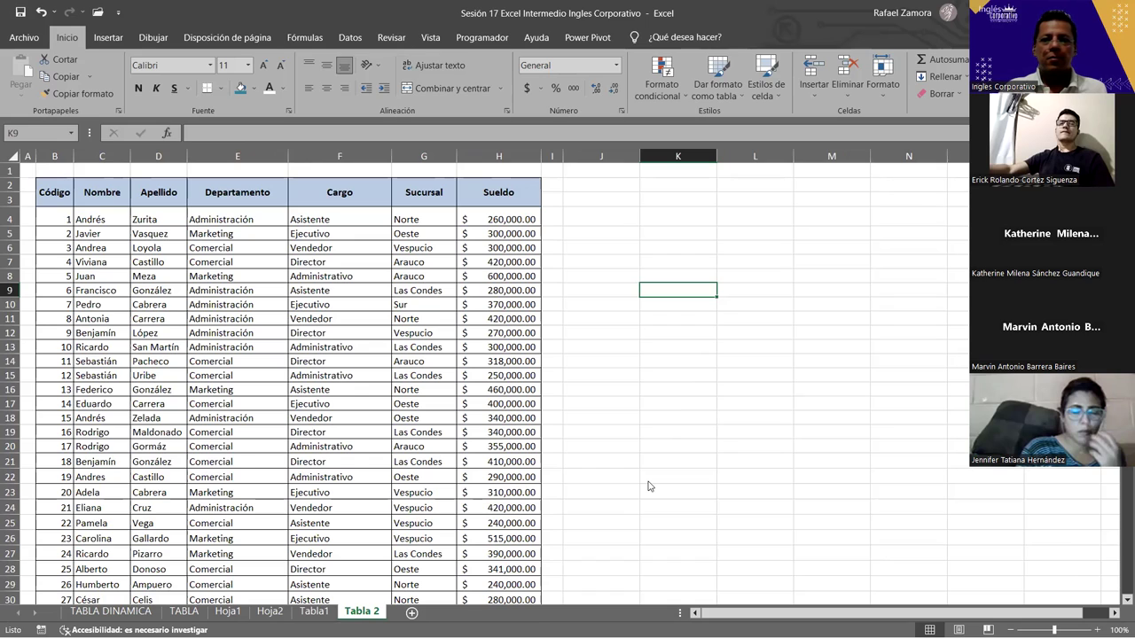
key("alt+Tab")
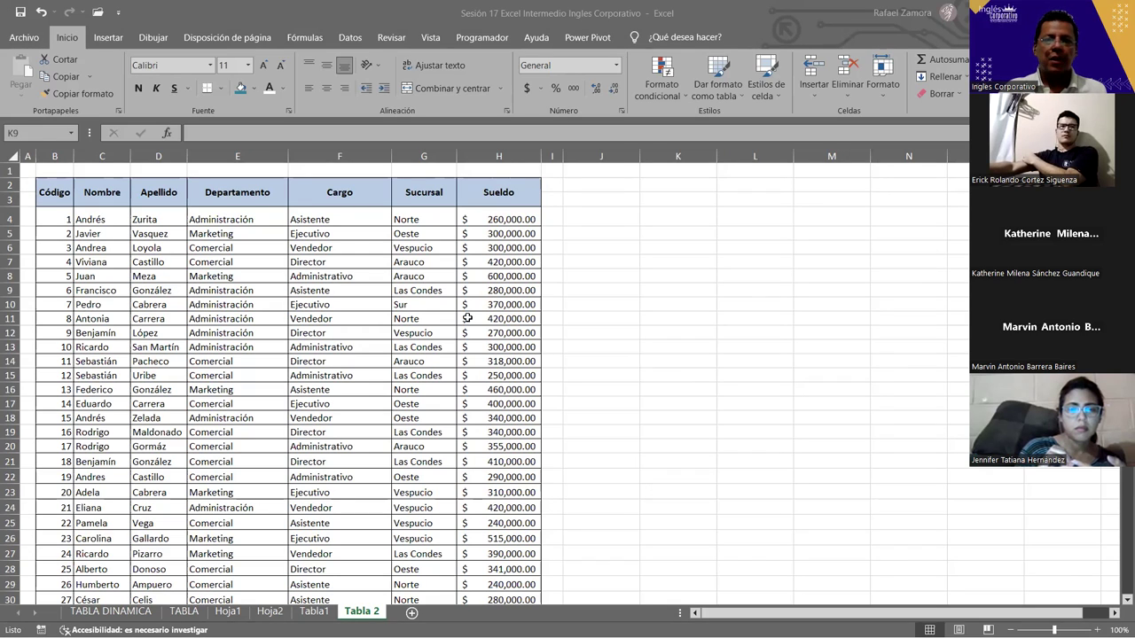
left_click(637, 361)
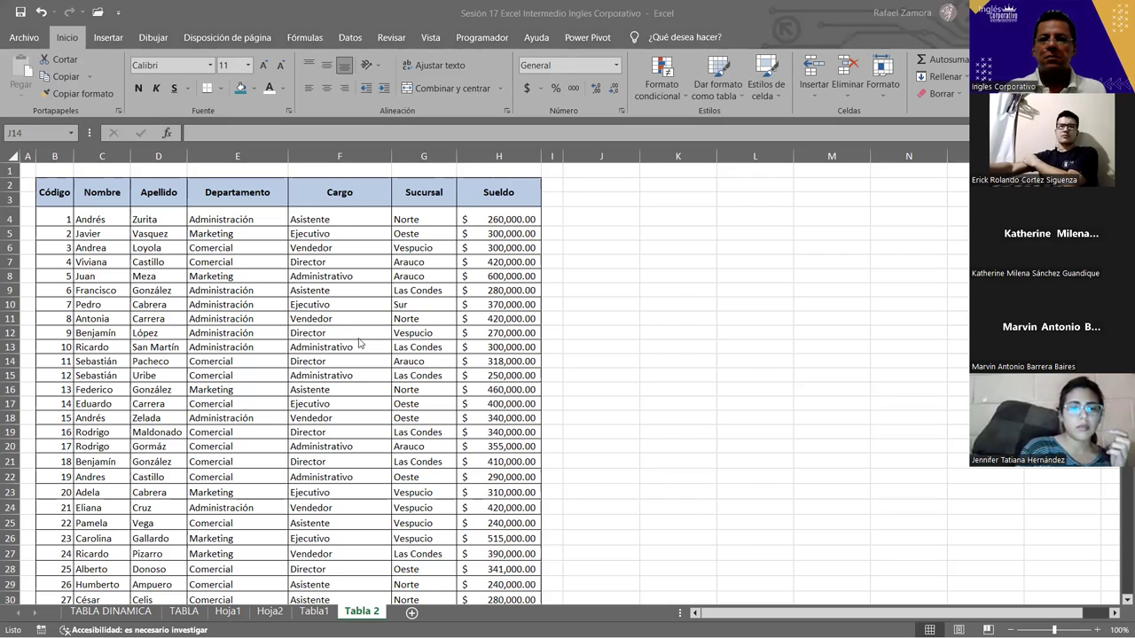
key("ctrl+c")
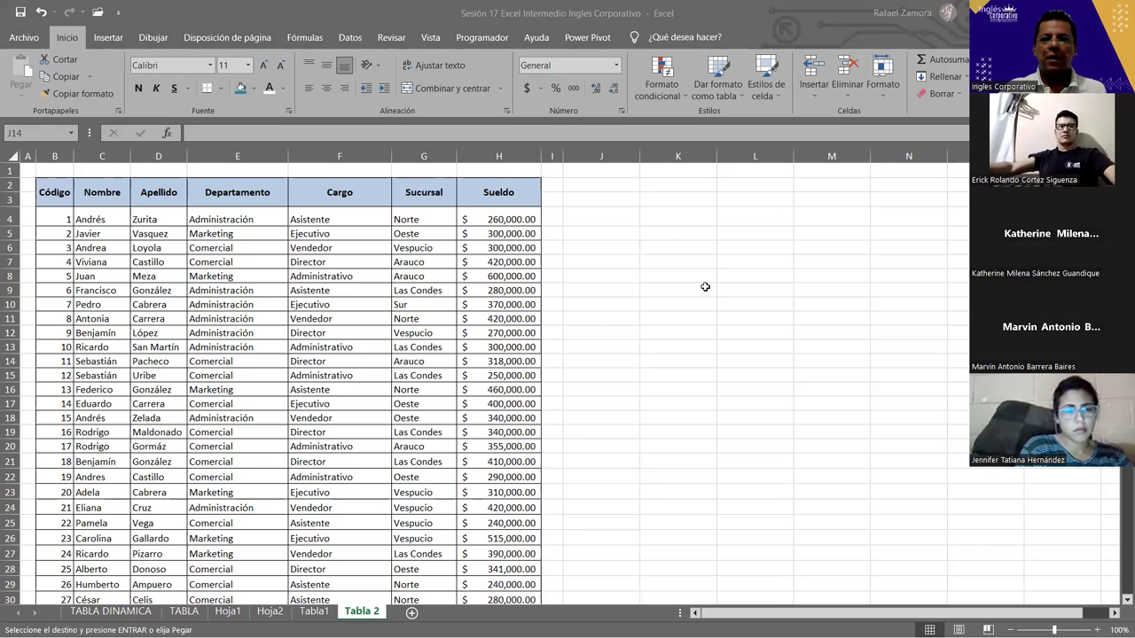
Paste 'Tabla dinámica 1: Cantidad de personas por departamento.' into cell K4
left_click(677, 247)
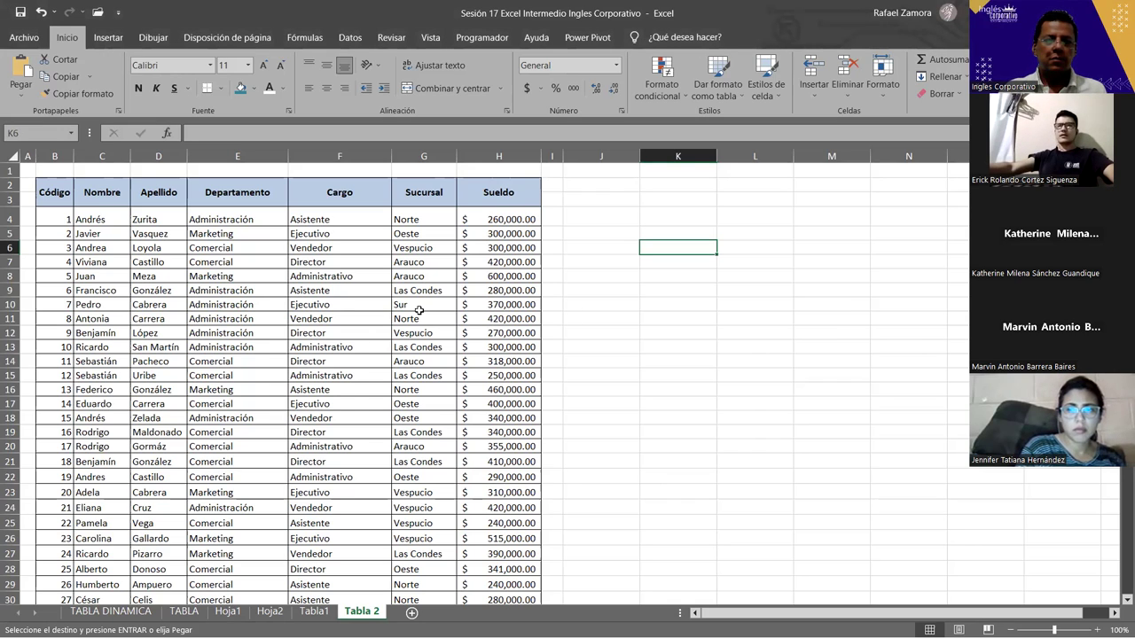
left_click(493, 222)
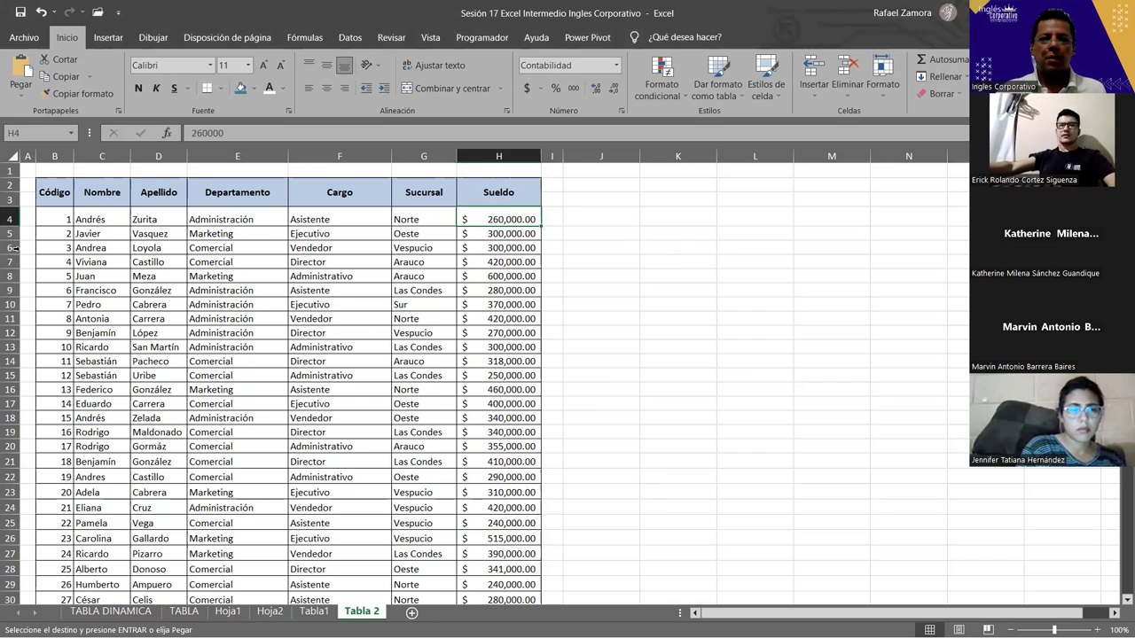
left_click(659, 212)
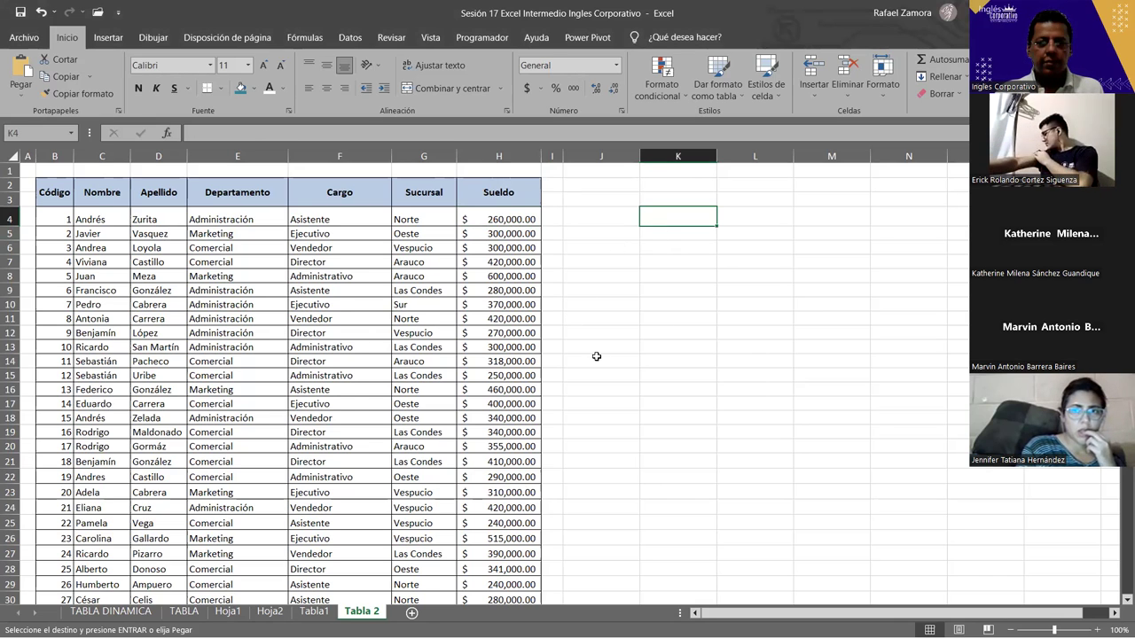
key("ctrl+v")
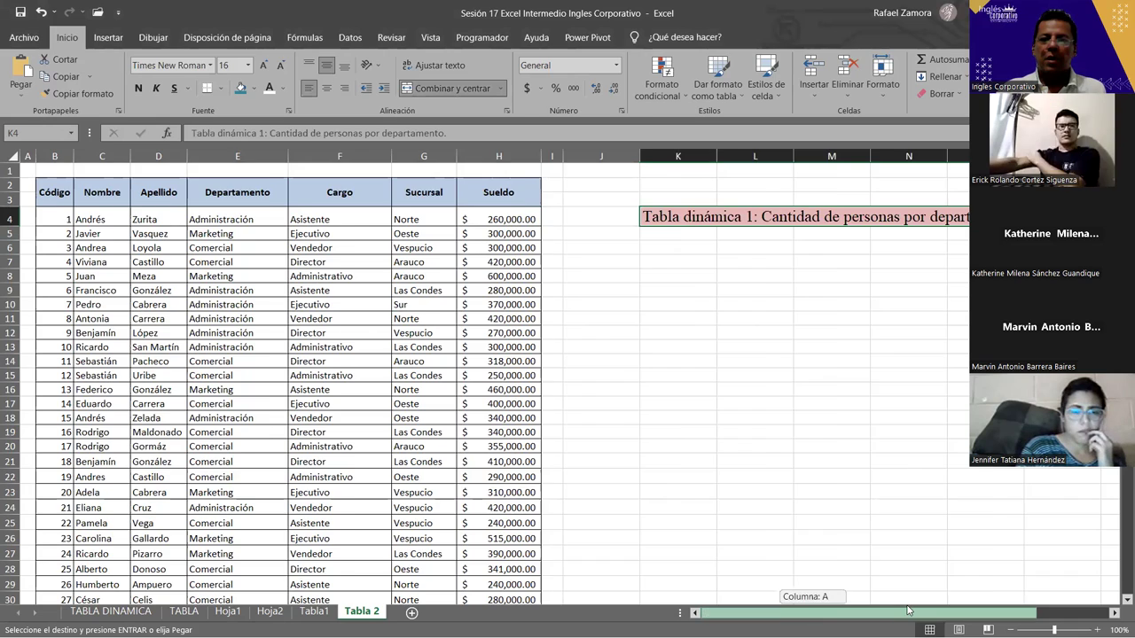
Return to the employee table, select a cell inside it, and bring up the Insertar commands
scroll(814, 616, "right", 2)
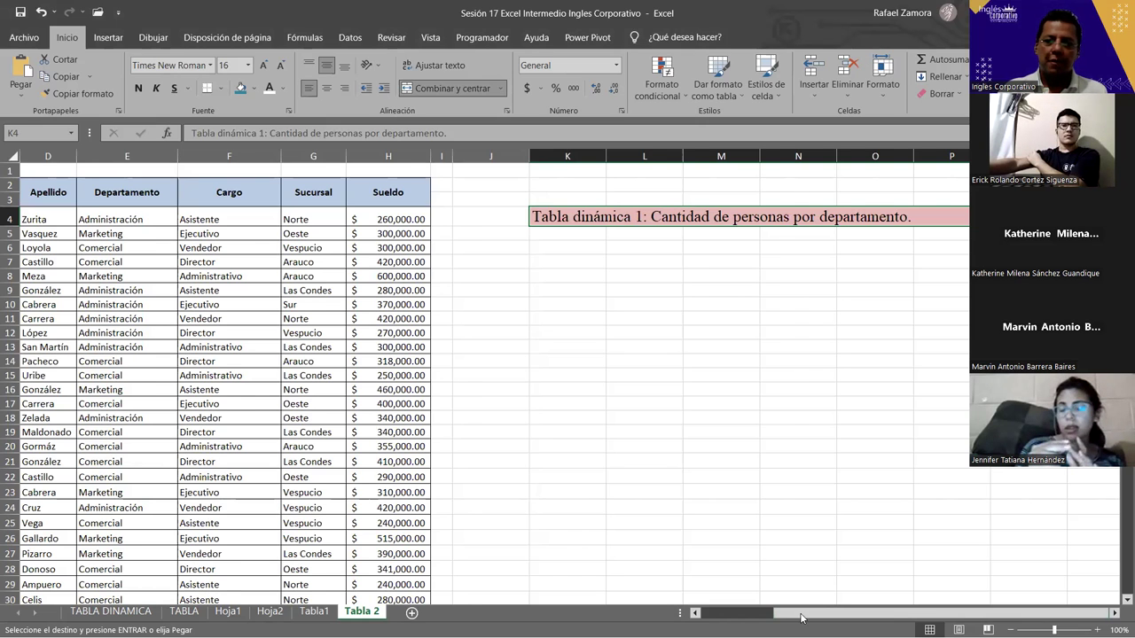
left_click_drag(801, 618, 718, 613)
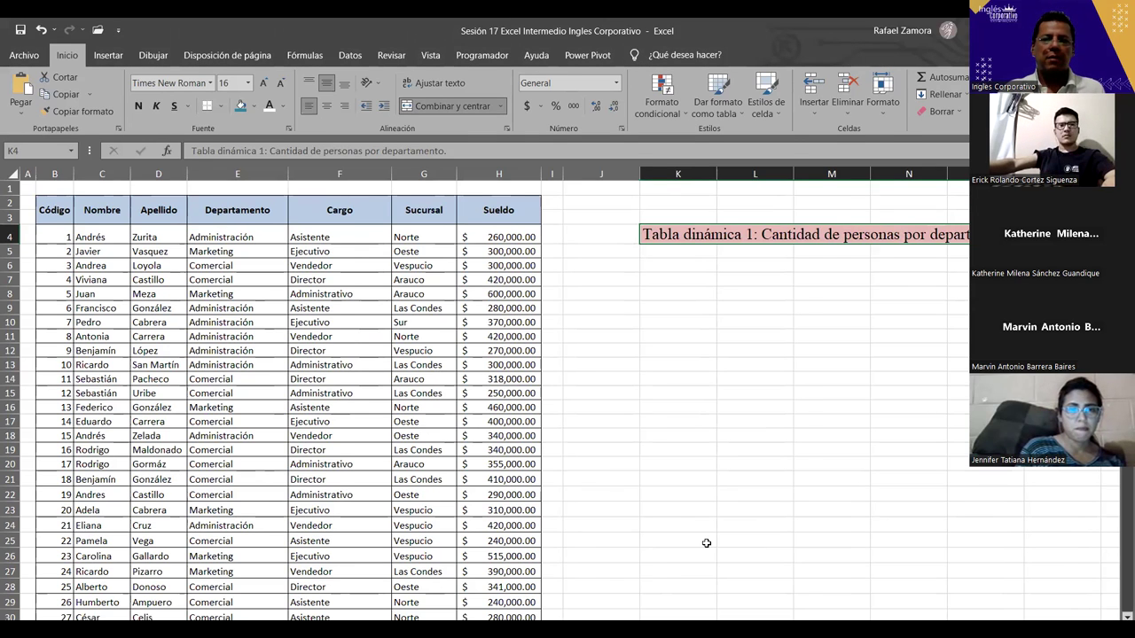
left_click(372, 335)
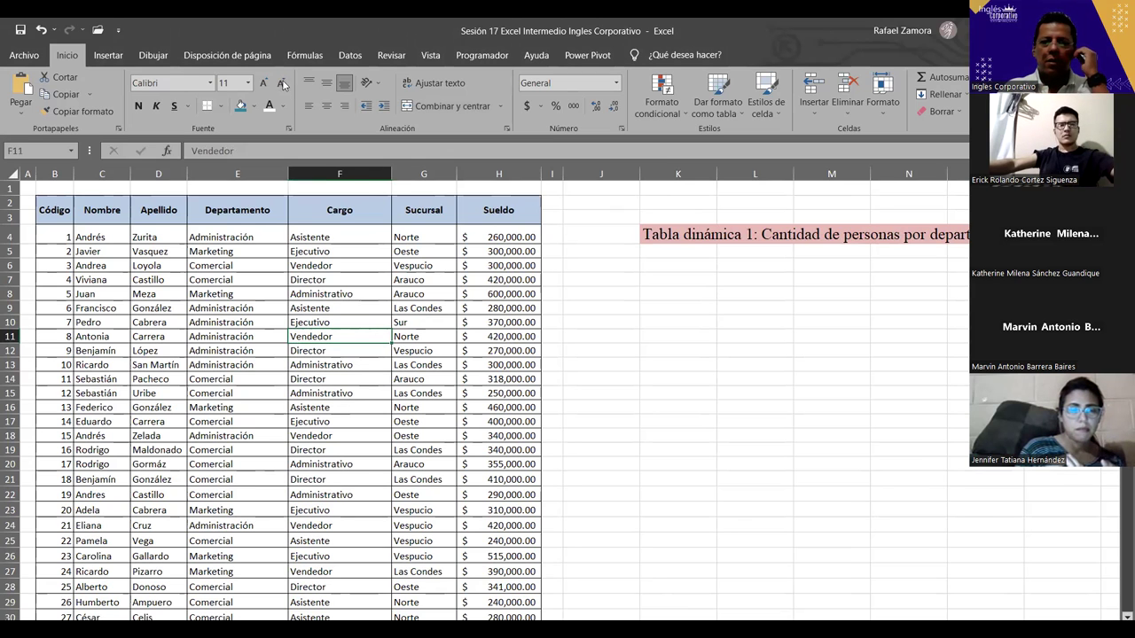
left_click(123, 57)
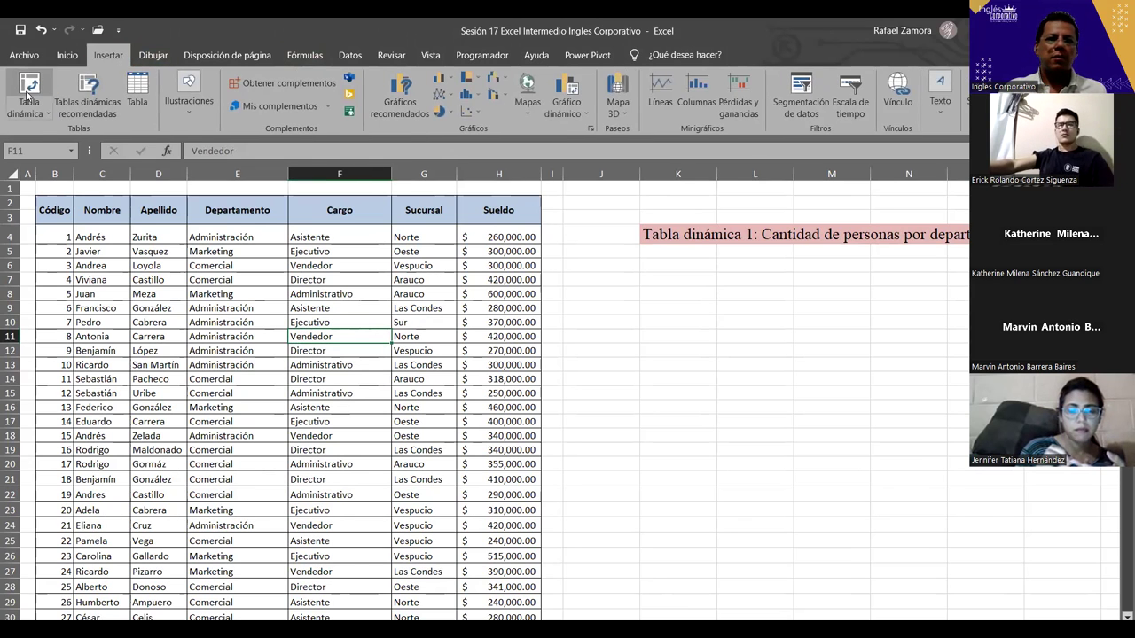
Insert a pivot table from range B2:H153 on a new worksheet, Hoja3
left_click(28, 95)
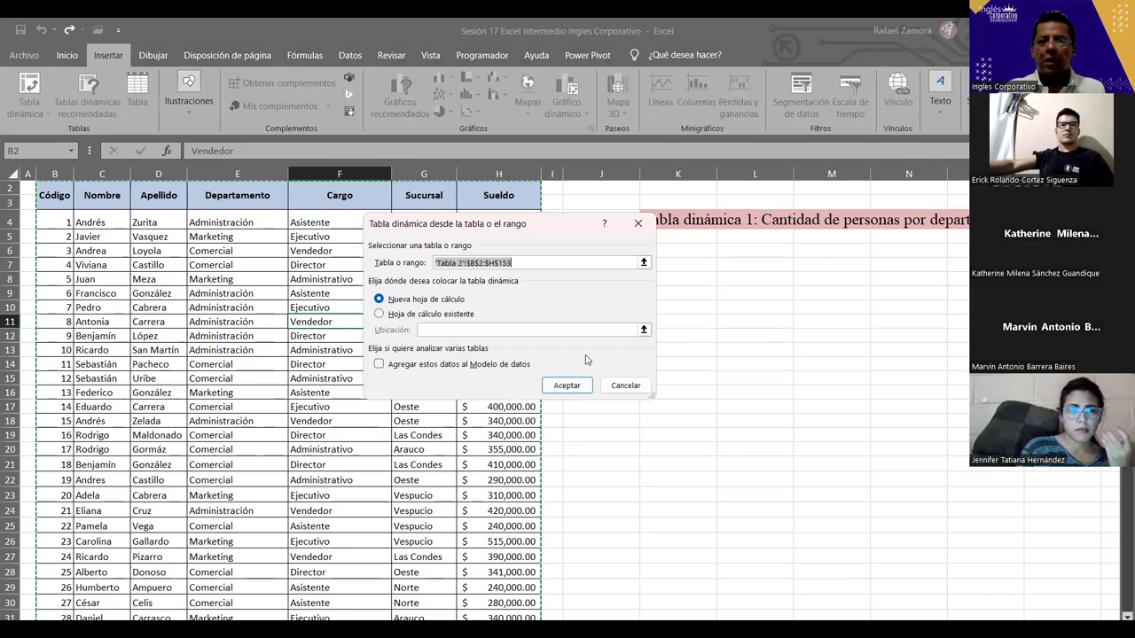
left_click(570, 386)
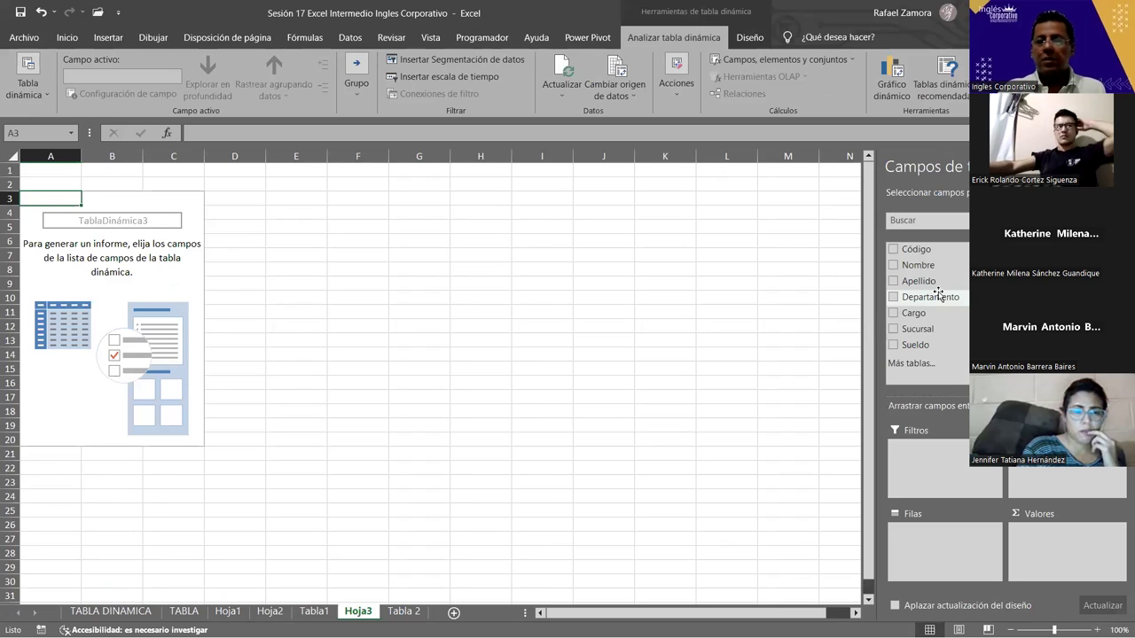
Add the Departamento and Nombre fields to the Hoja3 pivot
left_click_drag(938, 294, 946, 538)
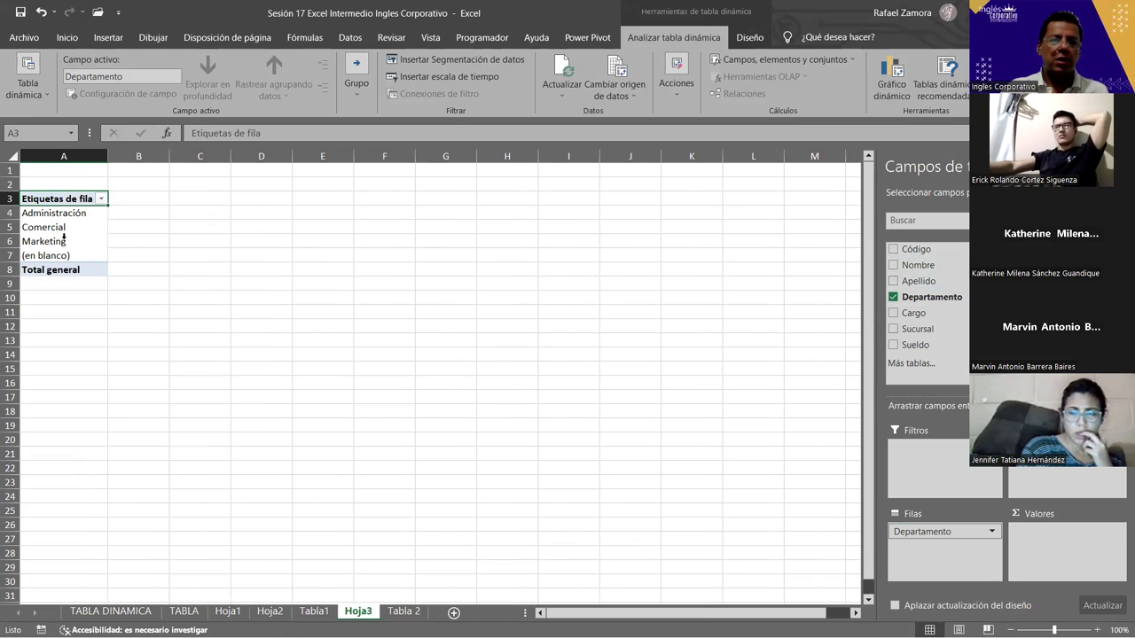
left_click(406, 612)
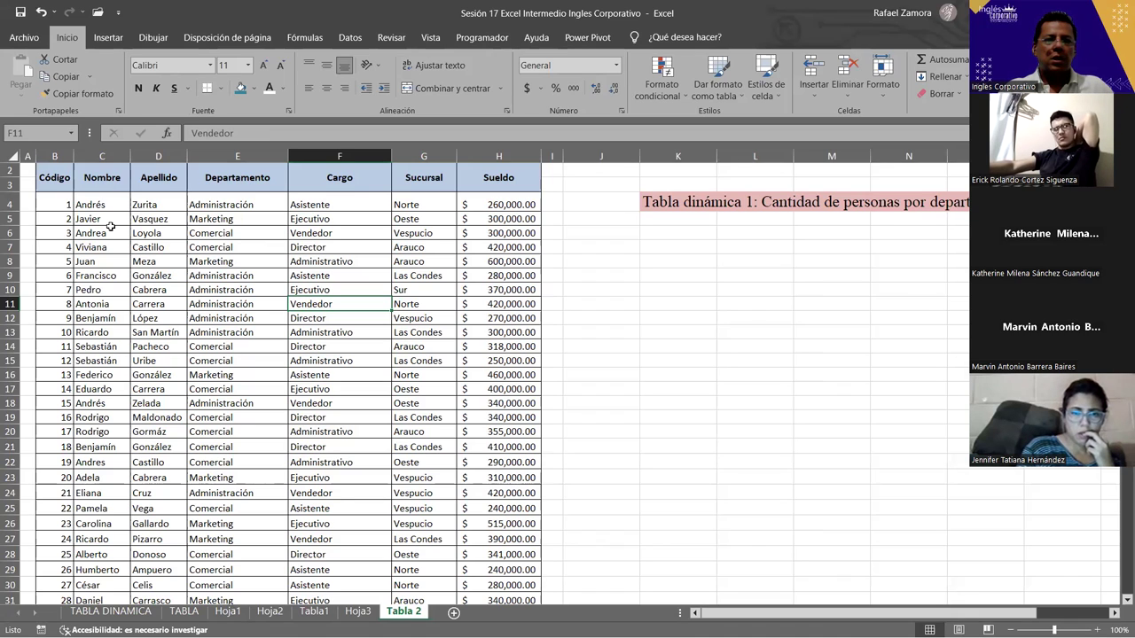
left_click(358, 612)
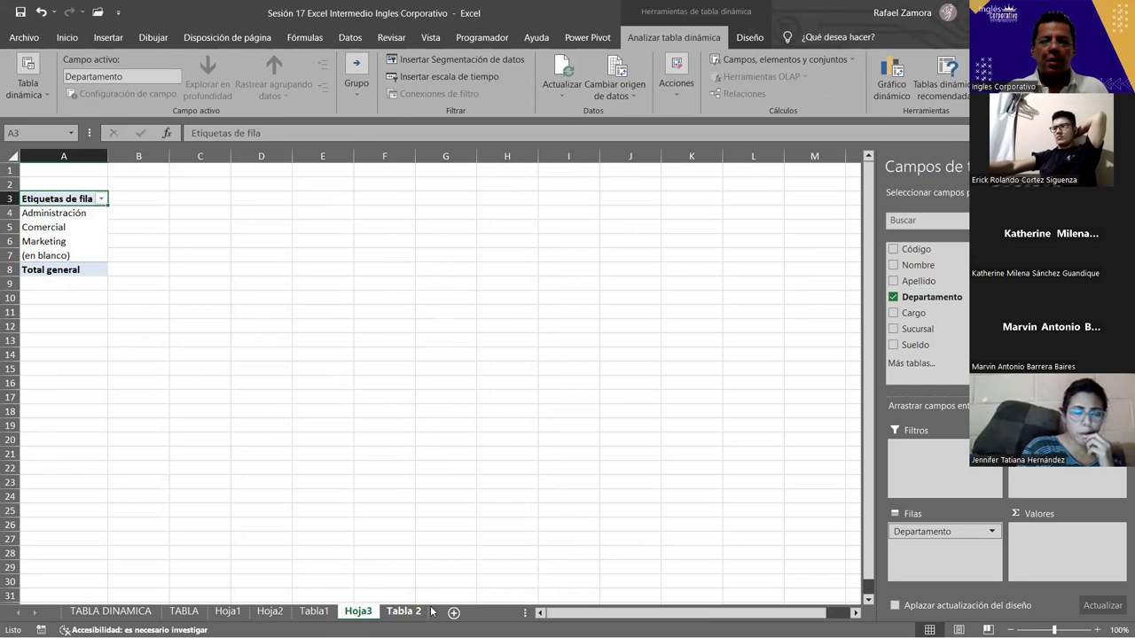
left_click_drag(919, 265, 1066, 483)
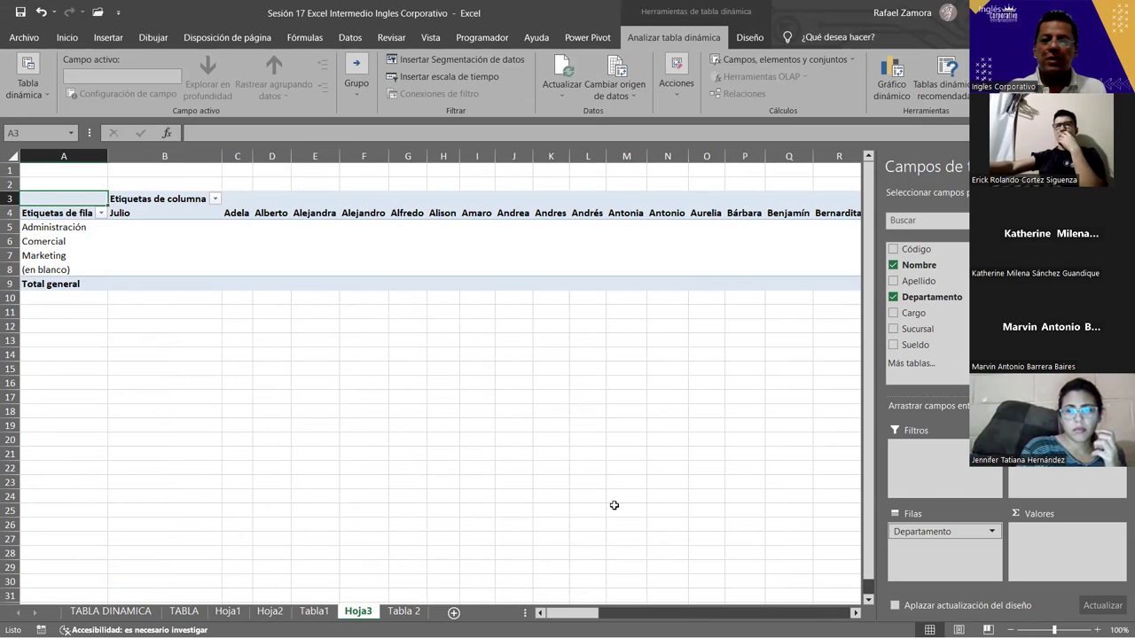
Put Nombre in Filas and Departamento in Columnas, then scroll through the names
mouse_move(572, 612)
left_mouse_down()
mouse_move(824, 613)
mouse_move(536, 612)
left_mouse_up()
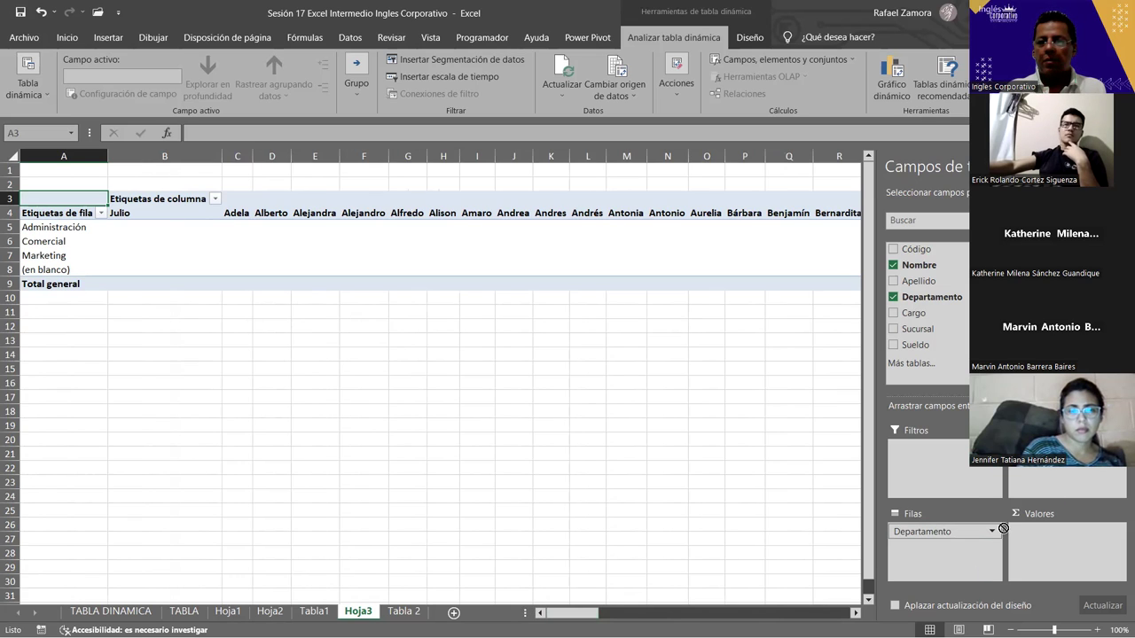
left_click_drag(1003, 528, 975, 542)
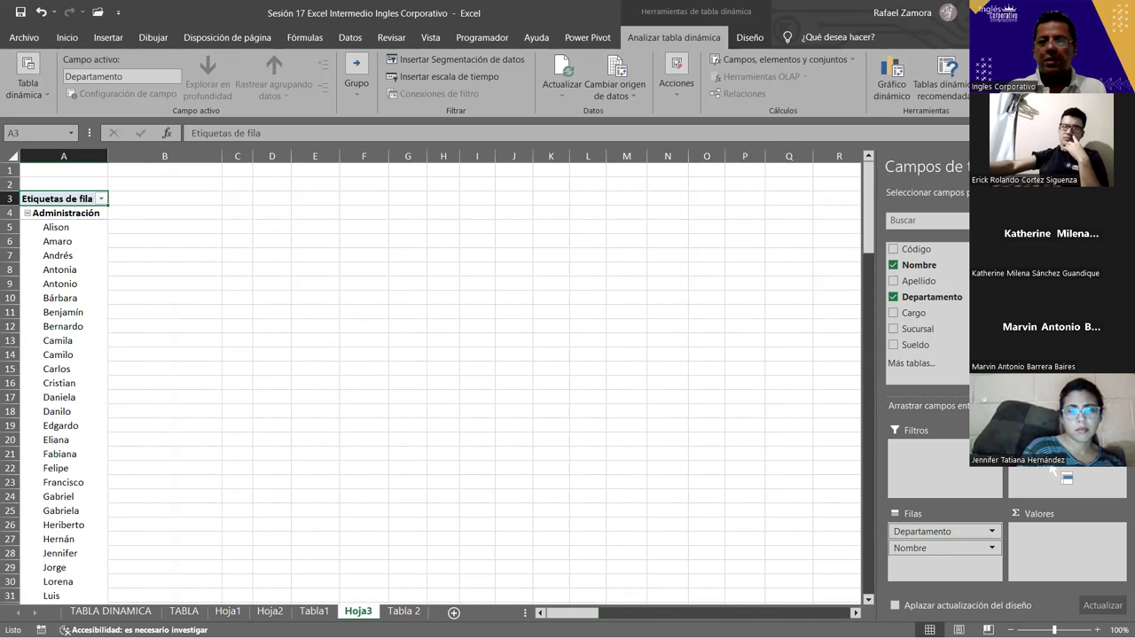
left_click_drag(1053, 472, 1059, 478)
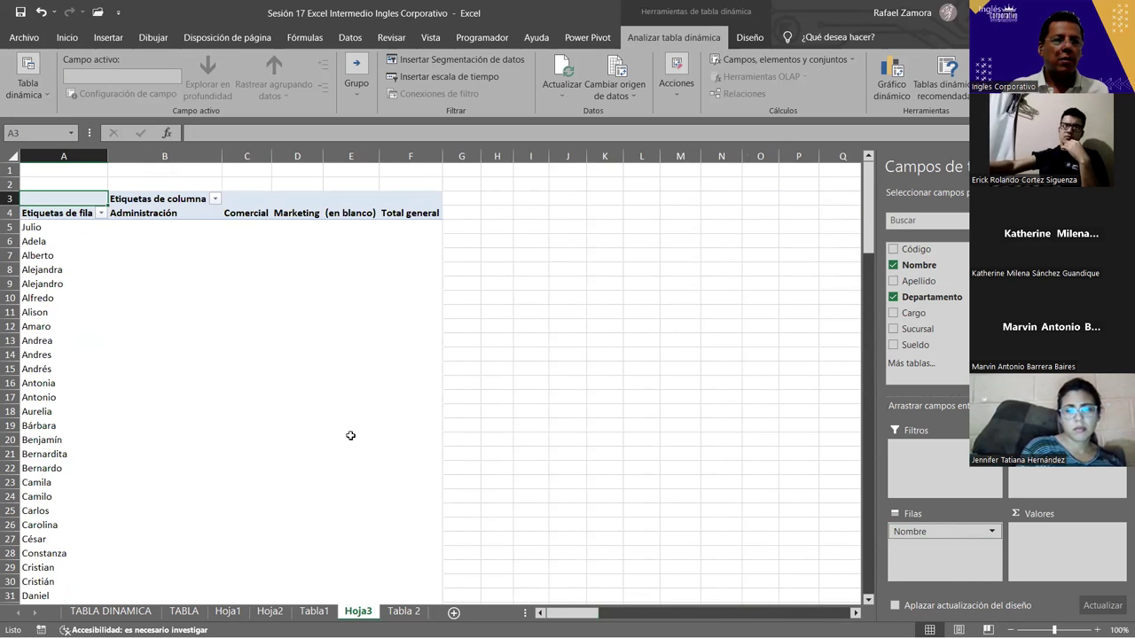
scroll(480, 444, "down", 2)
scroll(479, 443, "down", 4)
scroll(479, 443, "down", 1)
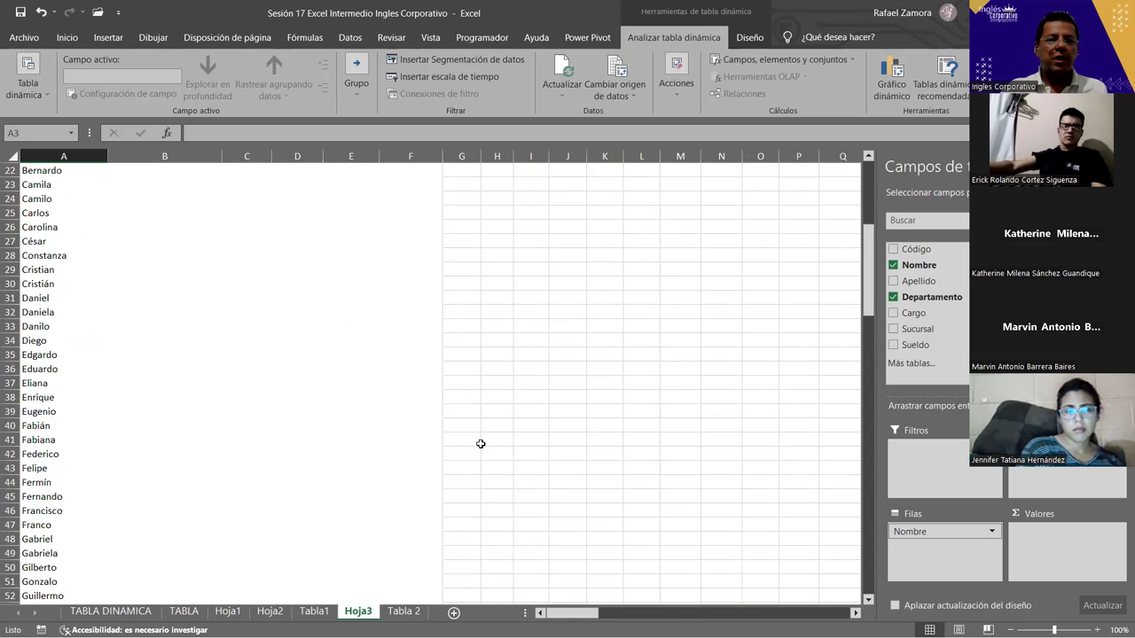
scroll(480, 444, "down", 3)
scroll(480, 443, "down", 5)
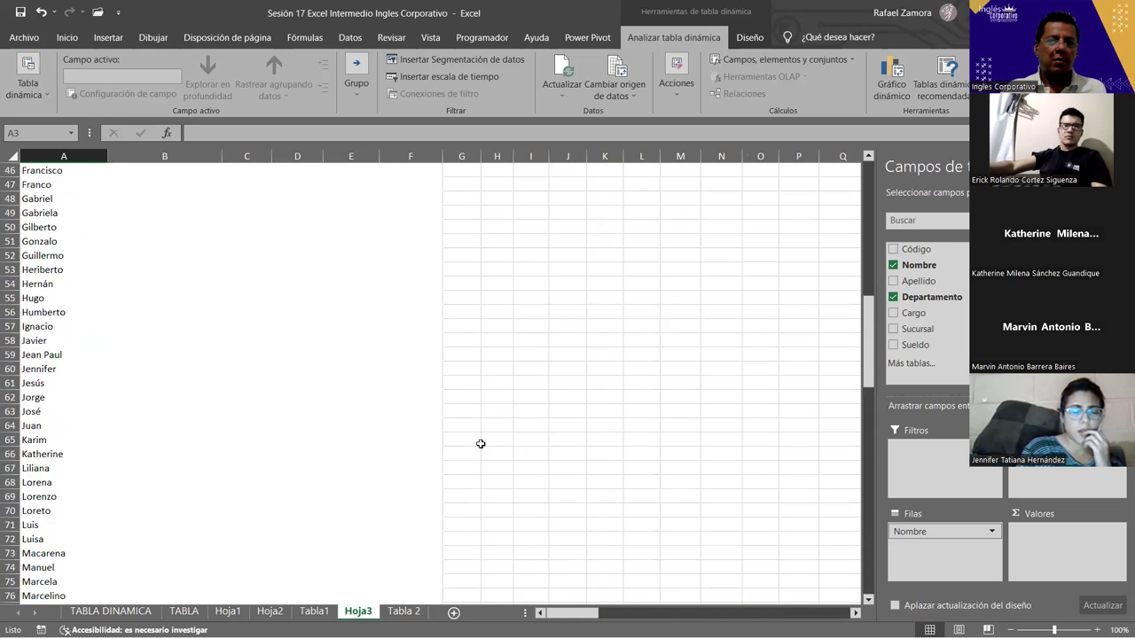
scroll(479, 444, "down", 5)
scroll(480, 443, "down", 2)
scroll(480, 443, "down", 8)
scroll(479, 443, "down", 9)
scroll(480, 443, "up", 5)
scroll(605, 418, "up", 4)
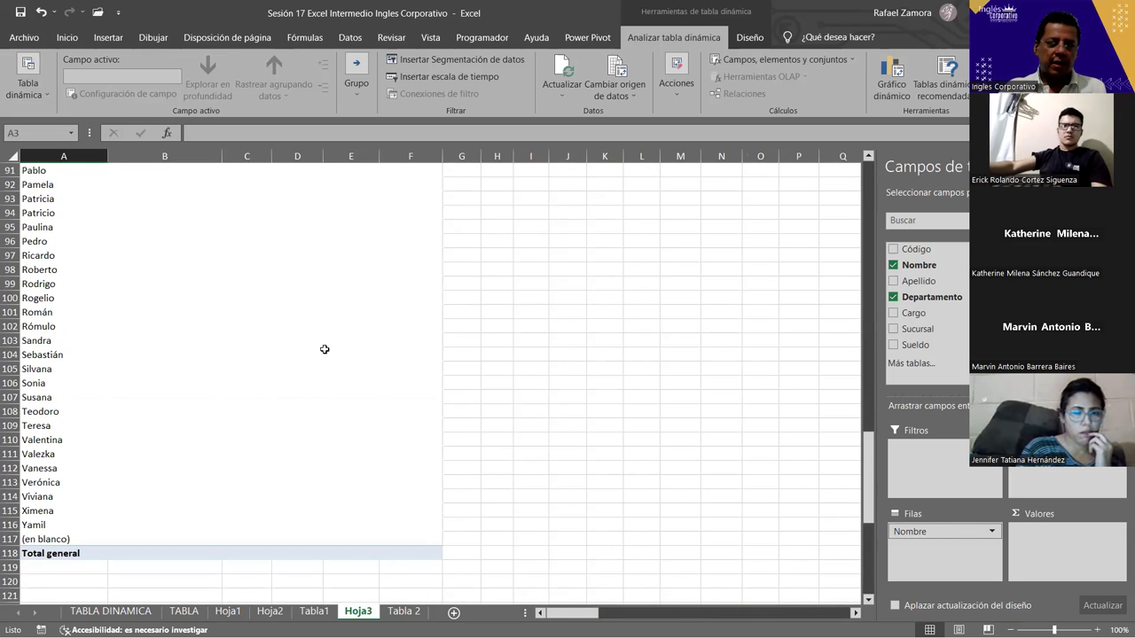
scroll(324, 349, "up", 20)
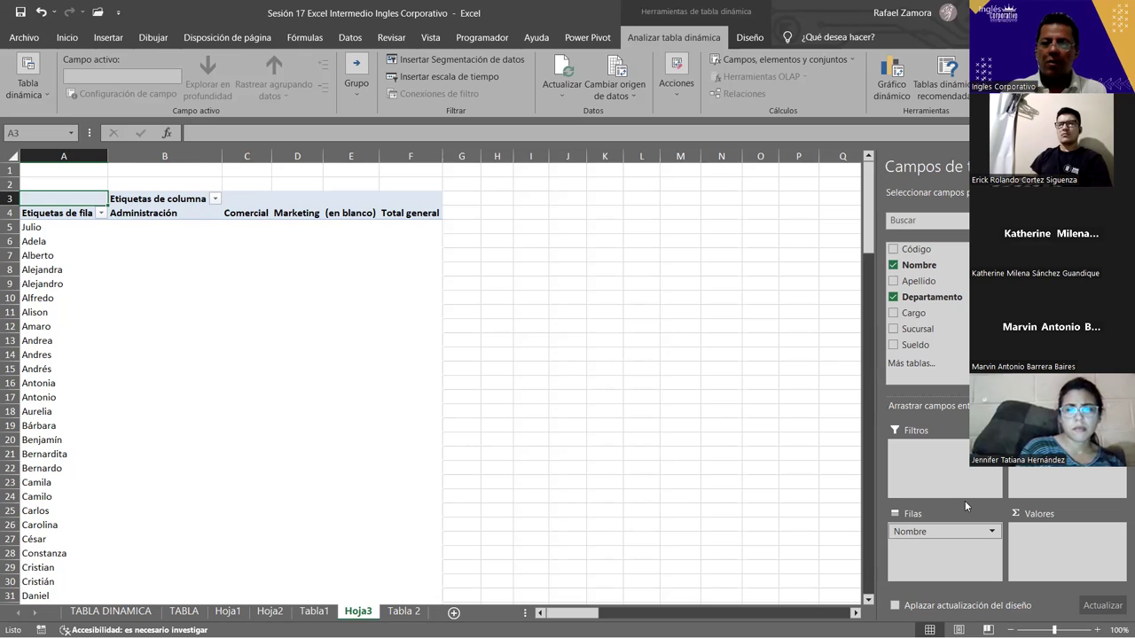
Count Nombre as values and move Departamento from Columnas to Filas for per-department headcounts
left_click_drag(929, 531, 1048, 564)
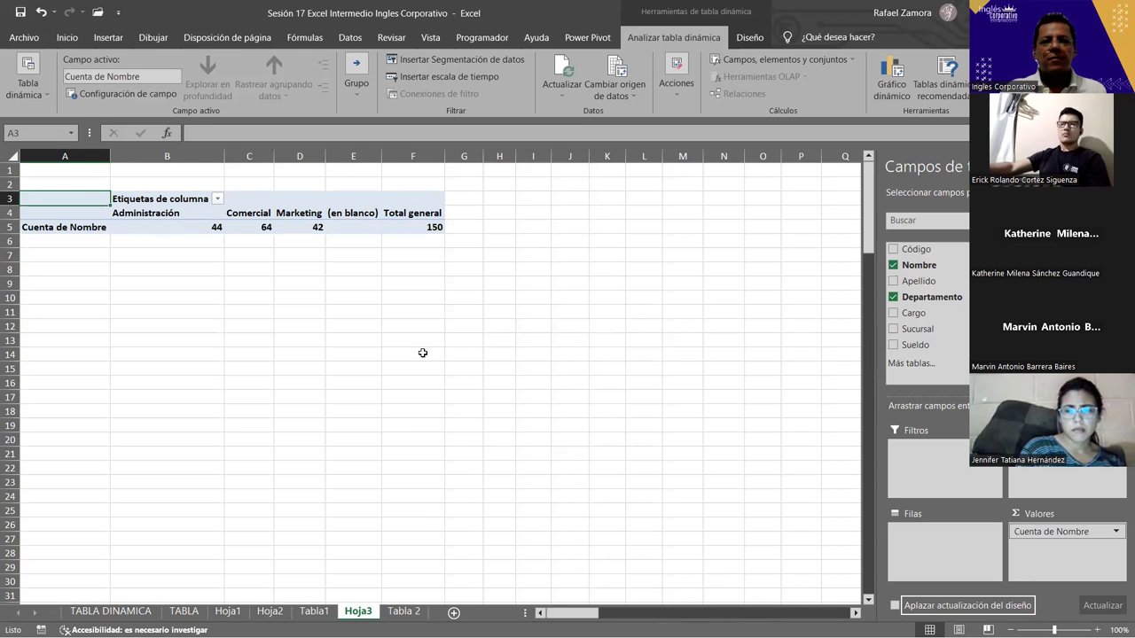
left_click_drag(1064, 447, 960, 545)
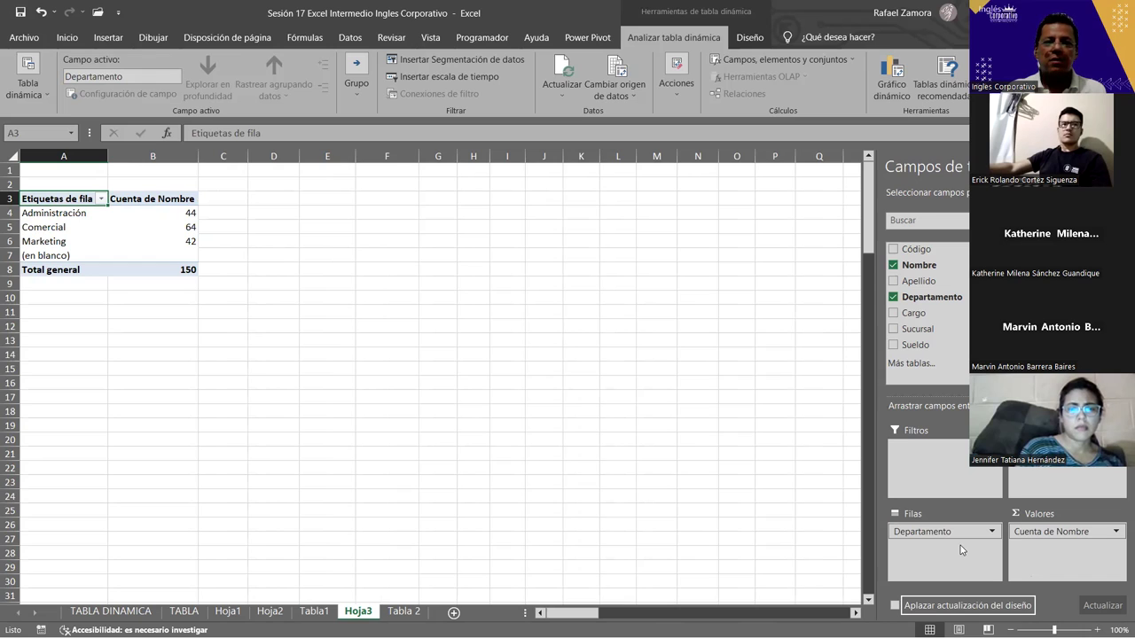
mouse_move(904, 532)
left_mouse_down()
mouse_move(1092, 483)
mouse_move(1080, 476)
left_mouse_up()
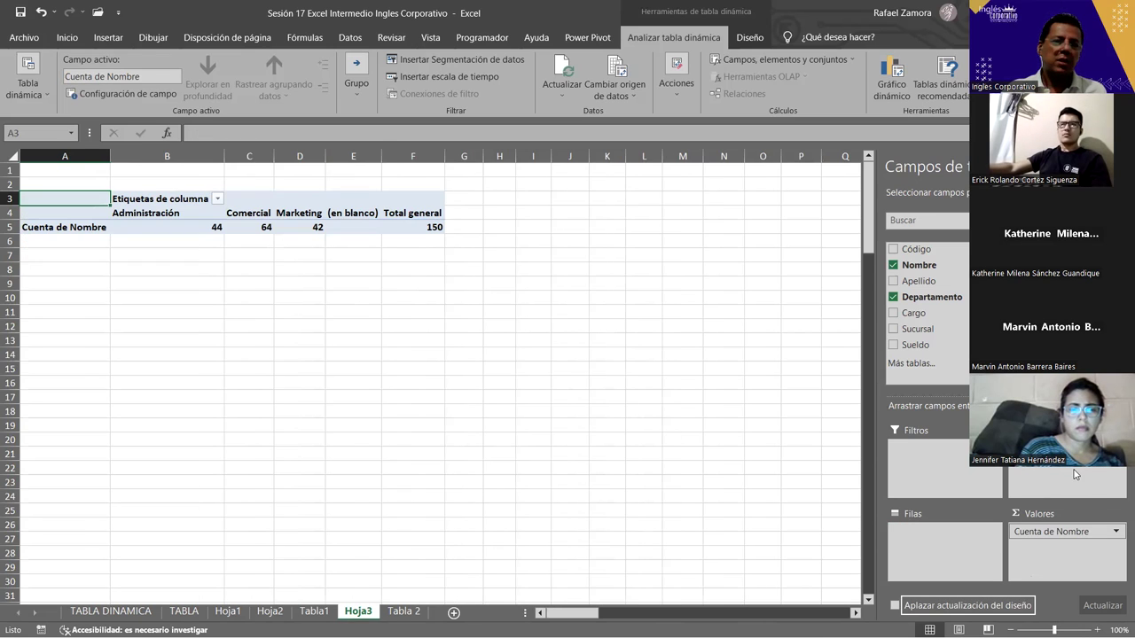
left_click(440, 356)
left_click(380, 202)
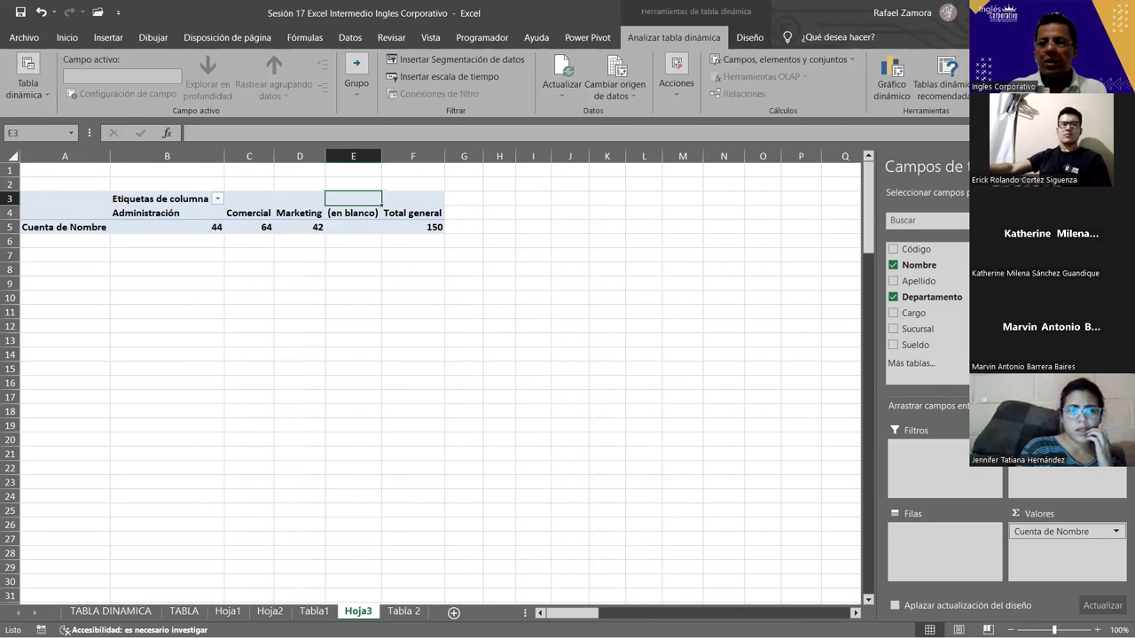
left_click_drag(1079, 476, 922, 544)
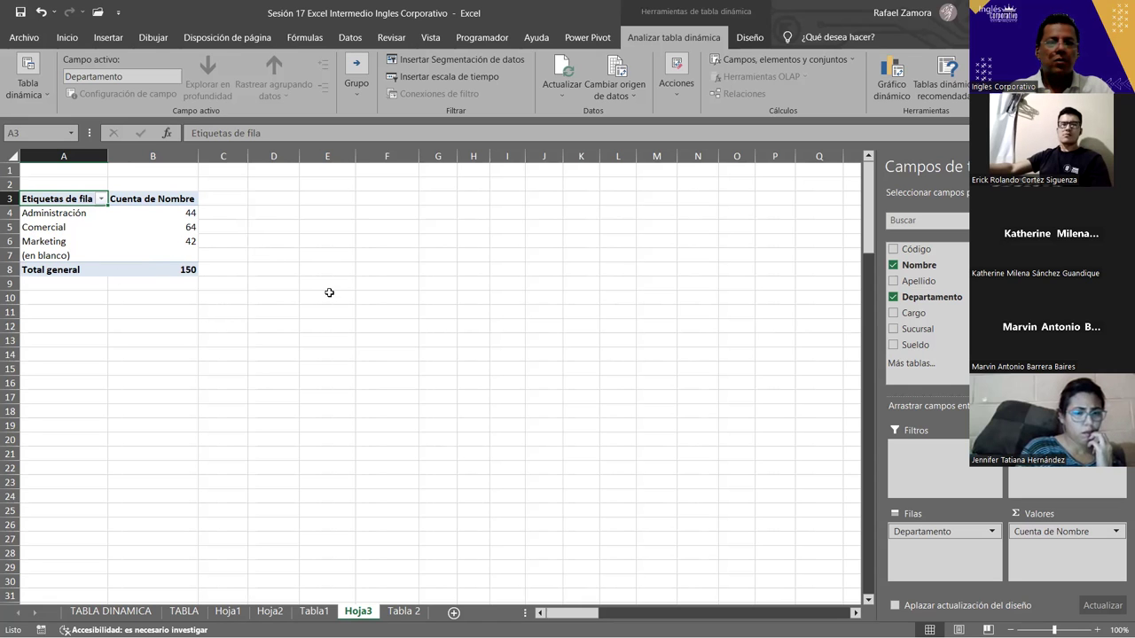
left_click(405, 610)
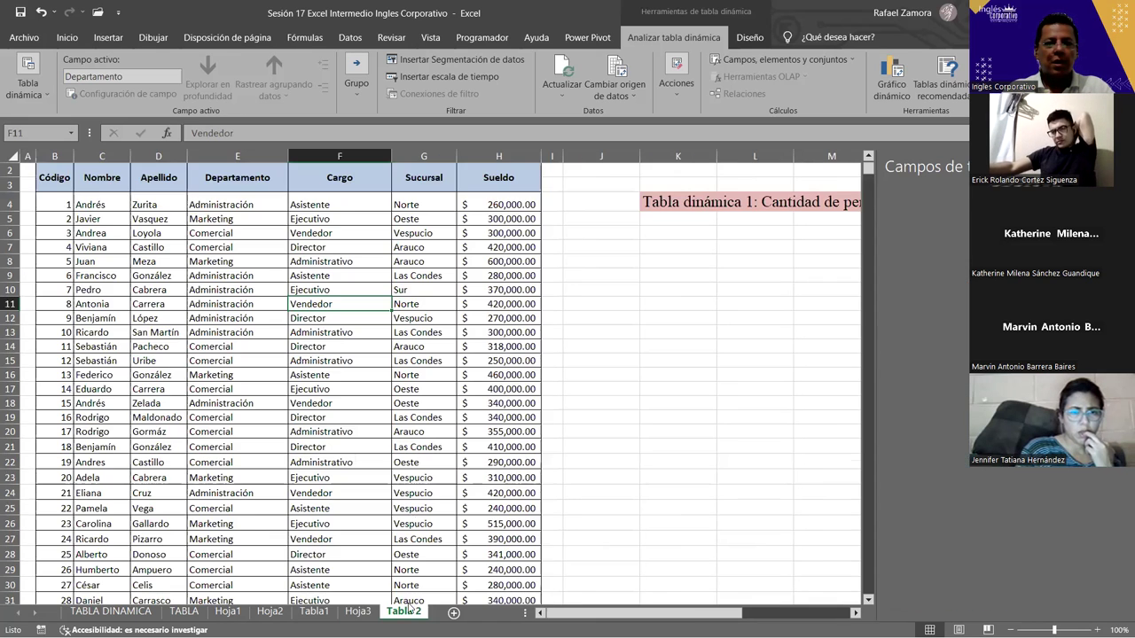
scroll(468, 405, "down", 6)
scroll(468, 405, "down", 5)
scroll(468, 405, "down", 8)
scroll(463, 410, "up", 3)
scroll(463, 410, "down", 8)
scroll(470, 408, "down", 1)
scroll(483, 405, "down", 6)
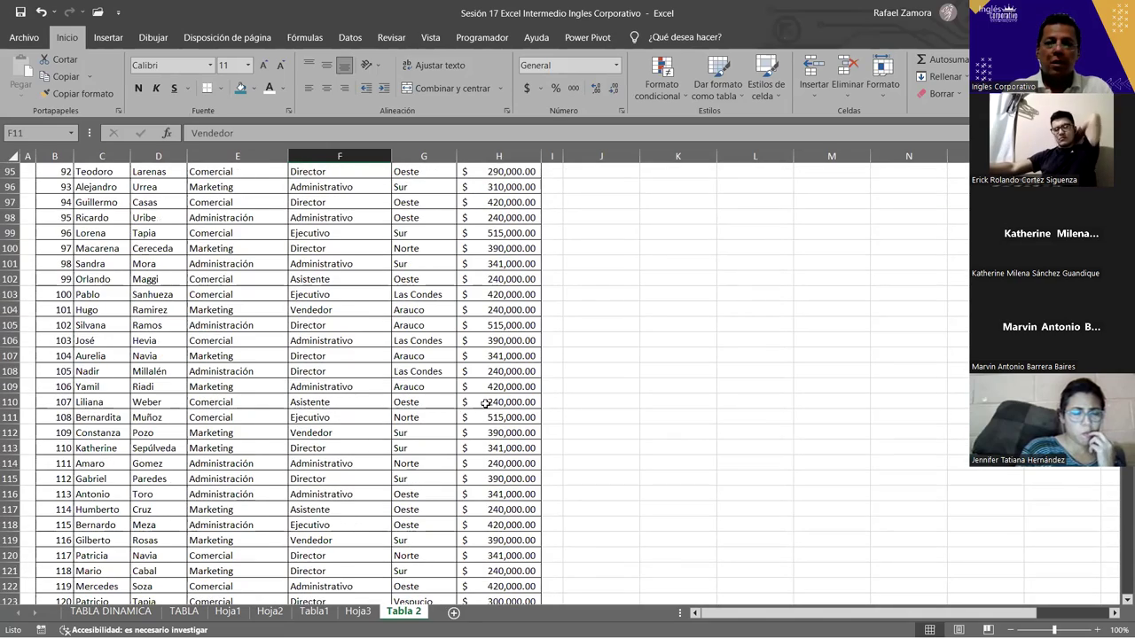
scroll(284, 382, "down", 1)
scroll(283, 382, "down", 15)
scroll(284, 381, "down", 1)
scroll(283, 381, "up", 8)
scroll(479, 381, "up", 10)
scroll(479, 381, "up", 13)
scroll(479, 381, "up", 18)
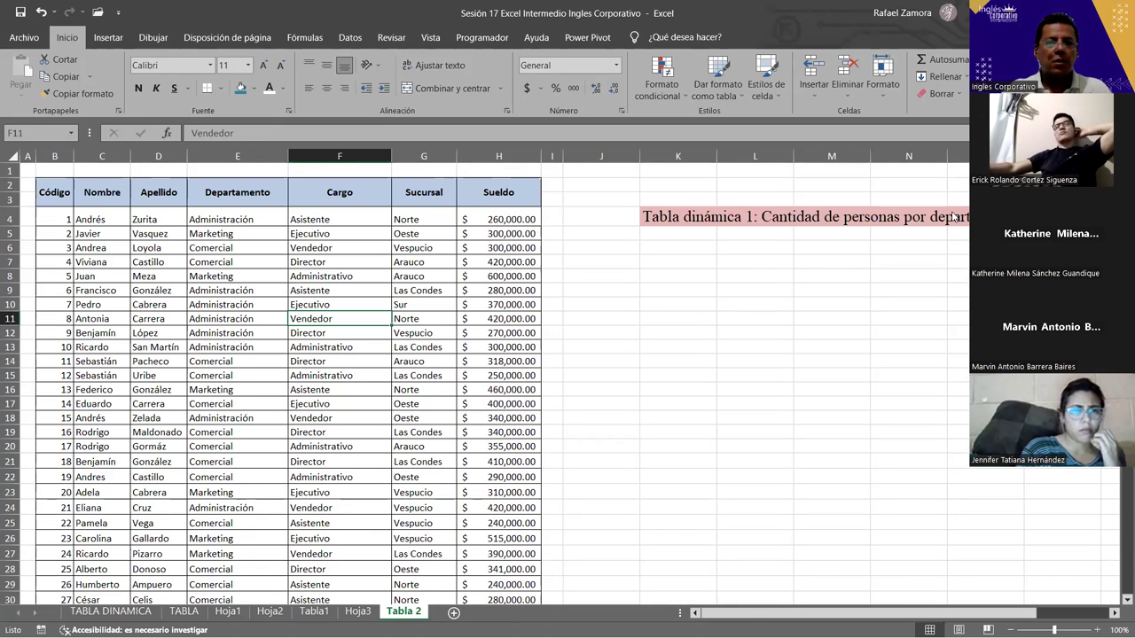
scroll(261, 343, "down", 7)
left_click(260, 342)
scroll(261, 342, "up", 2)
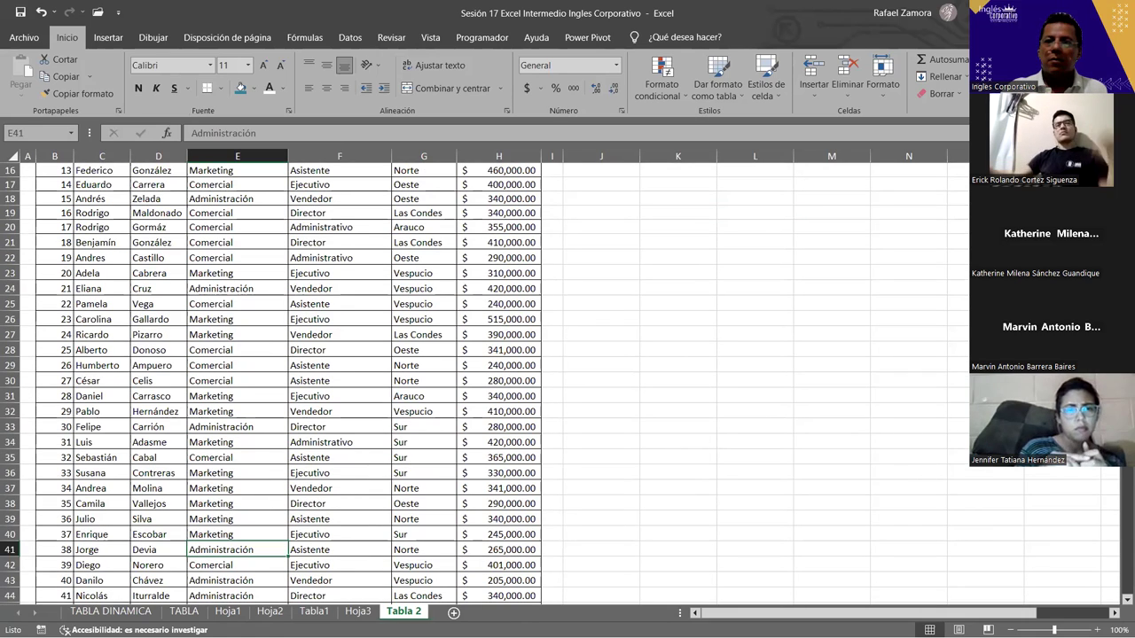
key("ctrl+t")
scroll(567, 382, "up", 20)
scroll(567, 381, "up", 3)
scroll(567, 381, "up", 3)
scroll(567, 381, "down", 8)
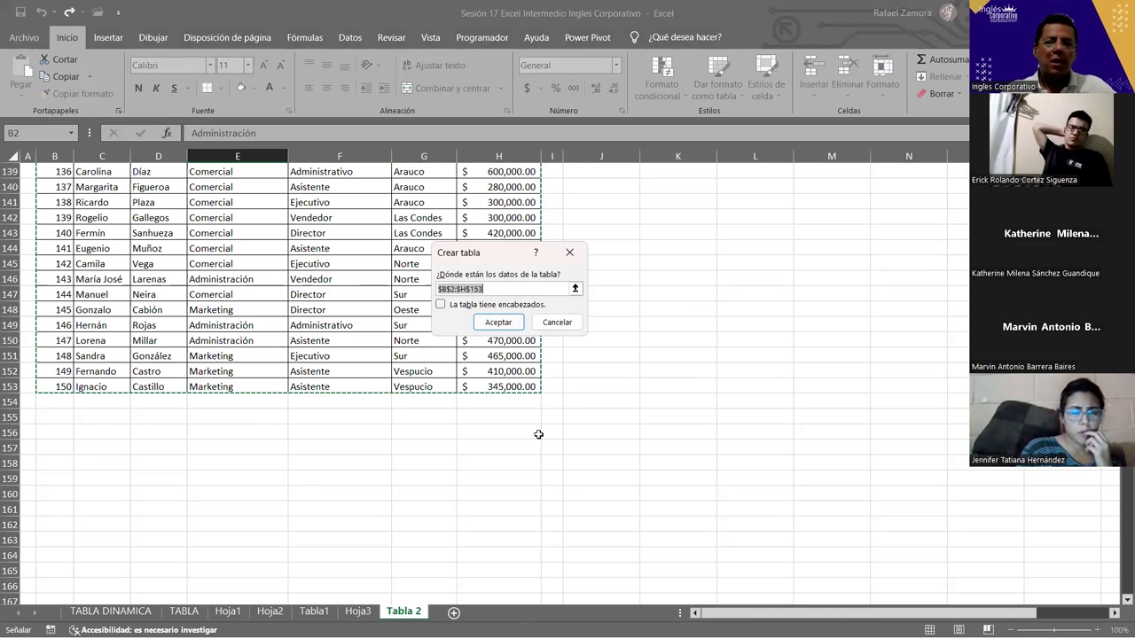
key("Escape")
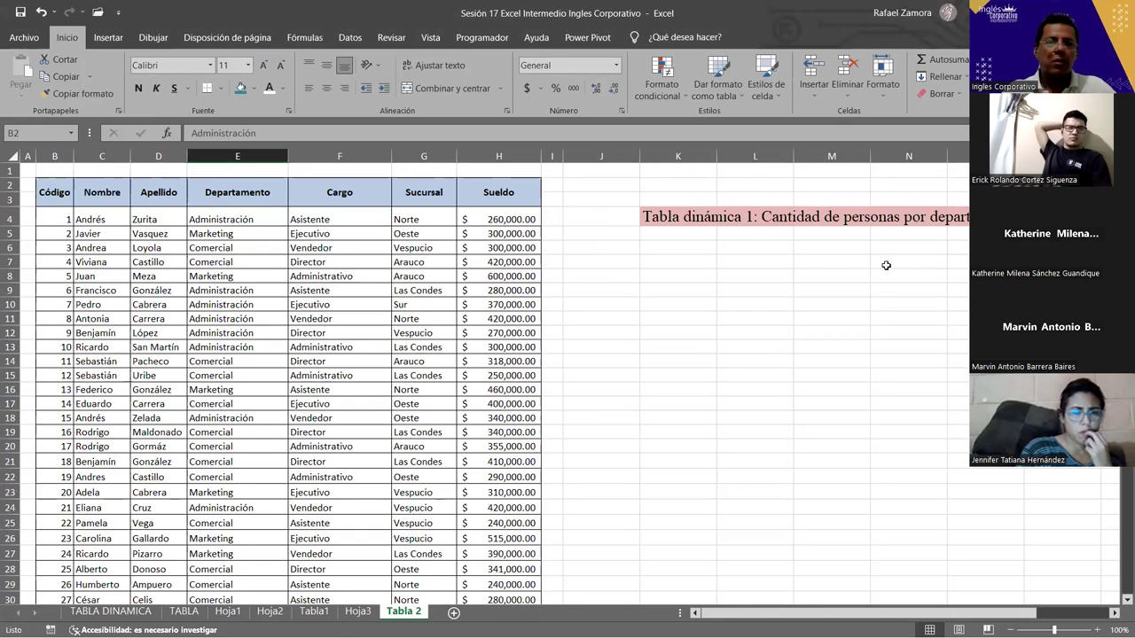
left_click(358, 611)
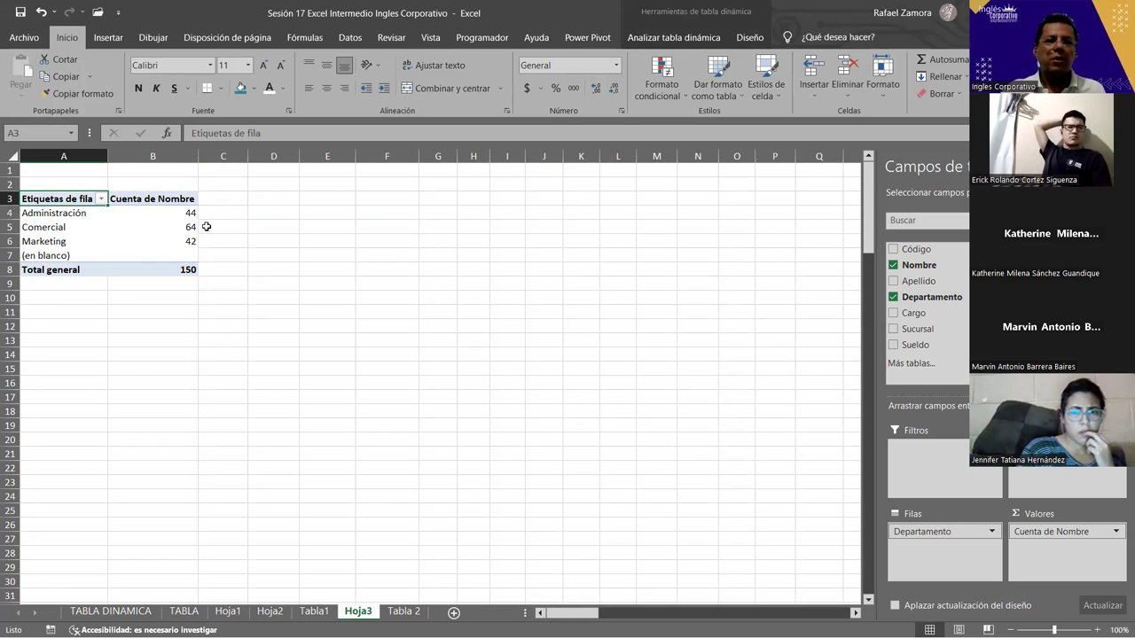
left_click(190, 255)
left_click(191, 242)
left_click(1116, 532)
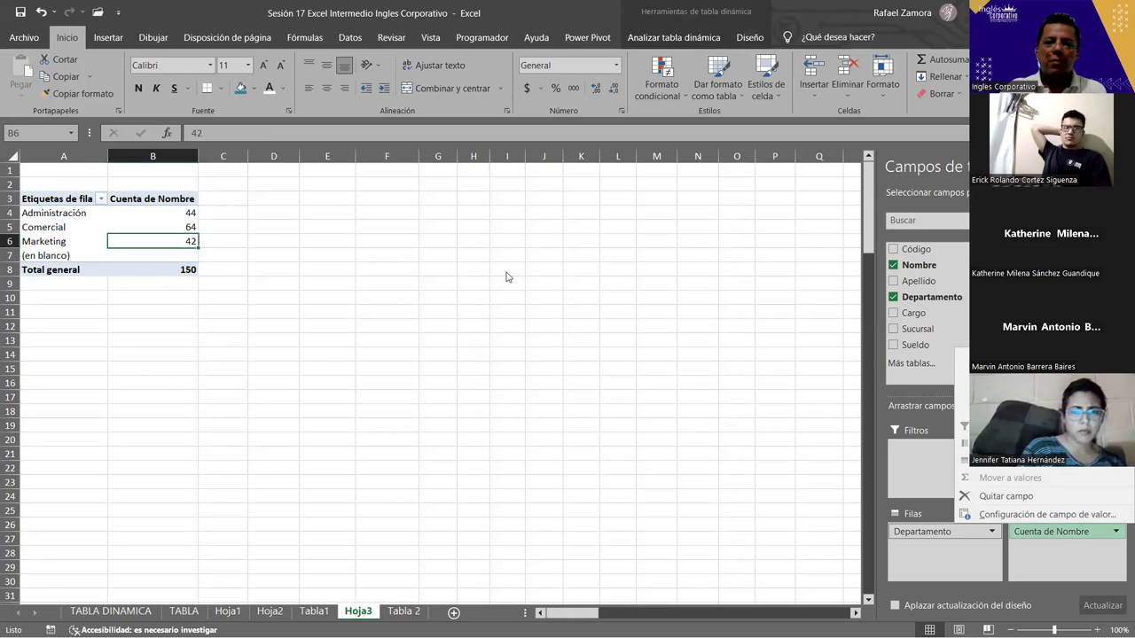
key("n")
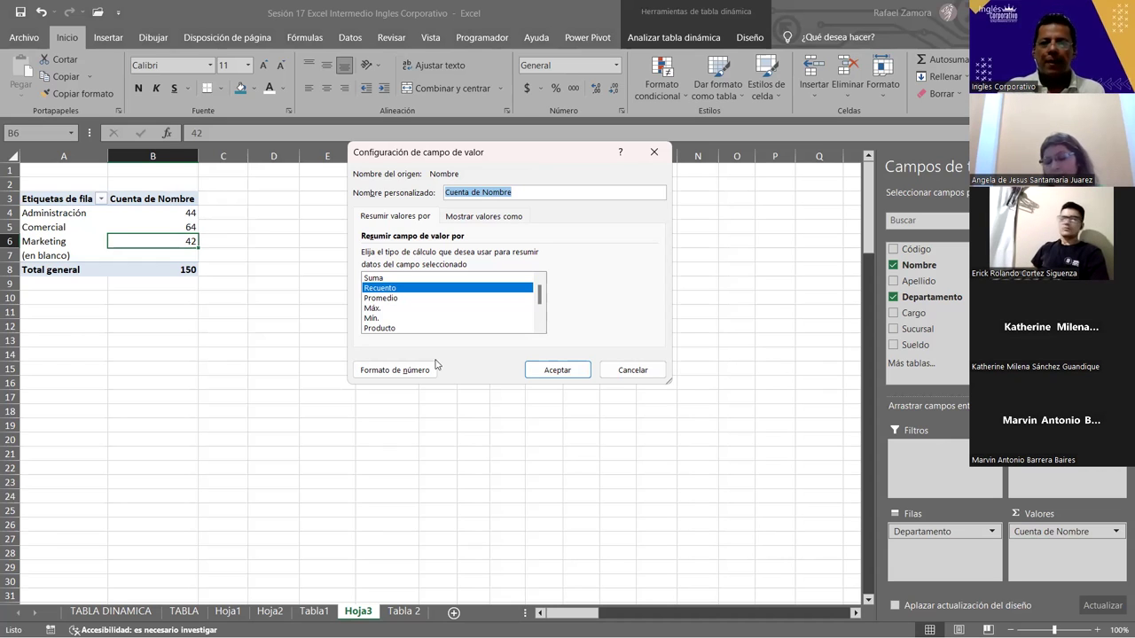
left_click(623, 373)
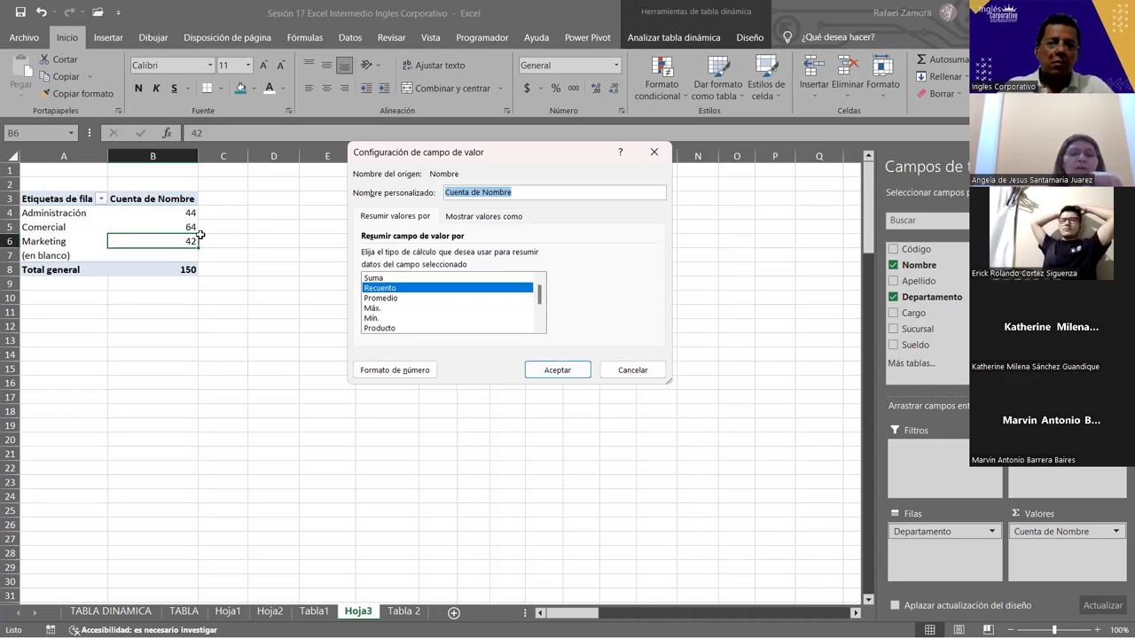
key("Escape")
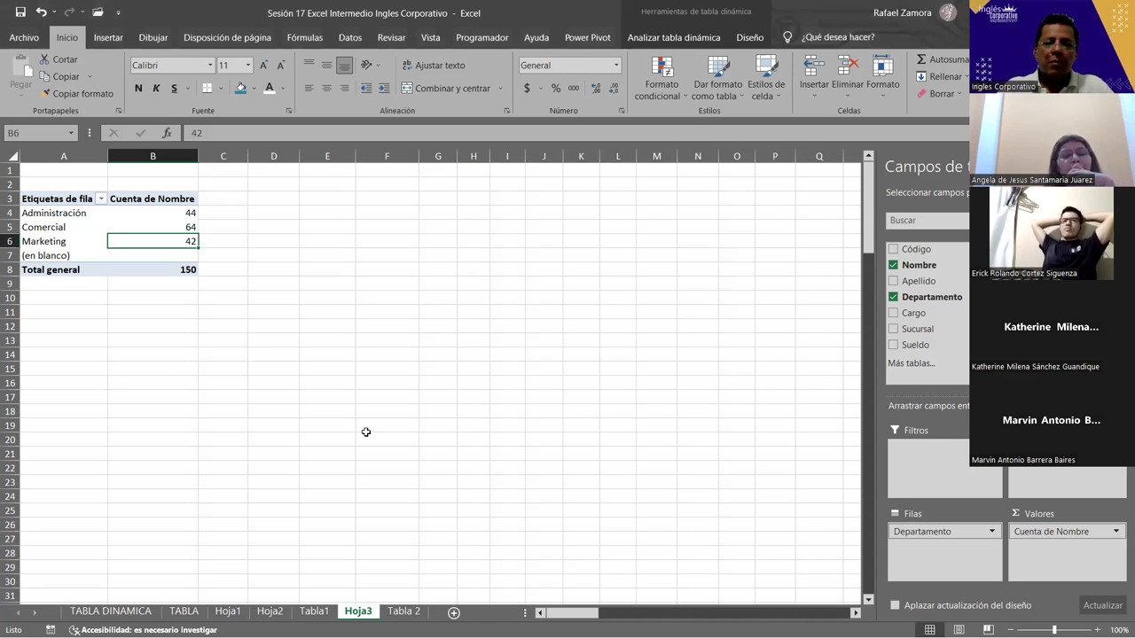
Cycle through the Tabla1, Hoja3 and Tabla 2 sheets, ending on Tabla 2
left_click(403, 611)
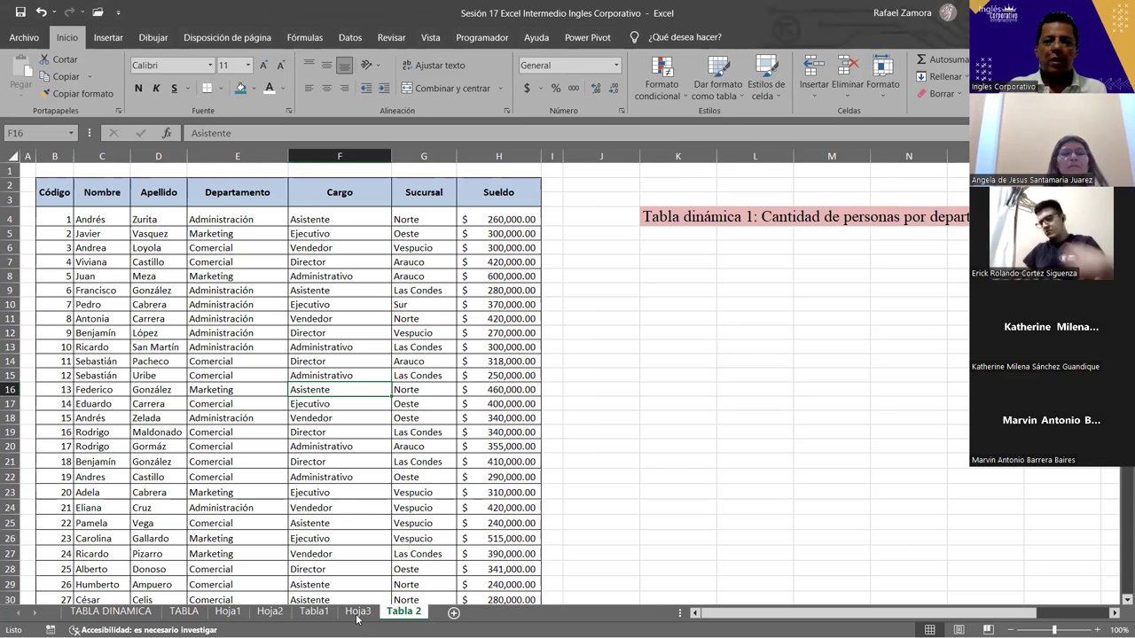
key("ctrl+Page_Up")
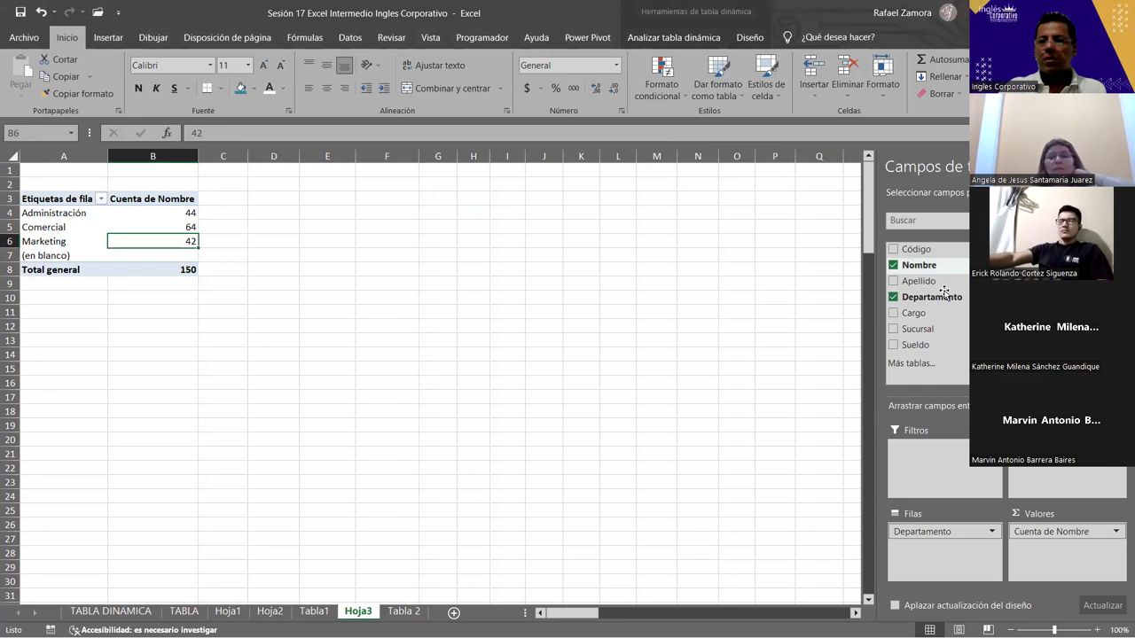
left_click(321, 608)
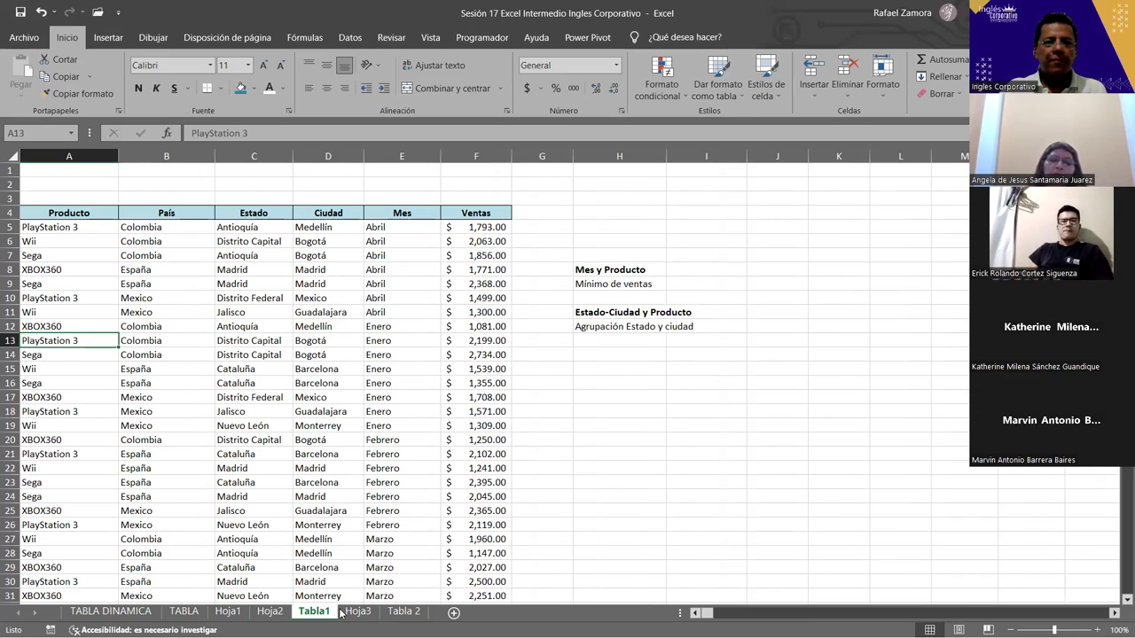
left_click(401, 612)
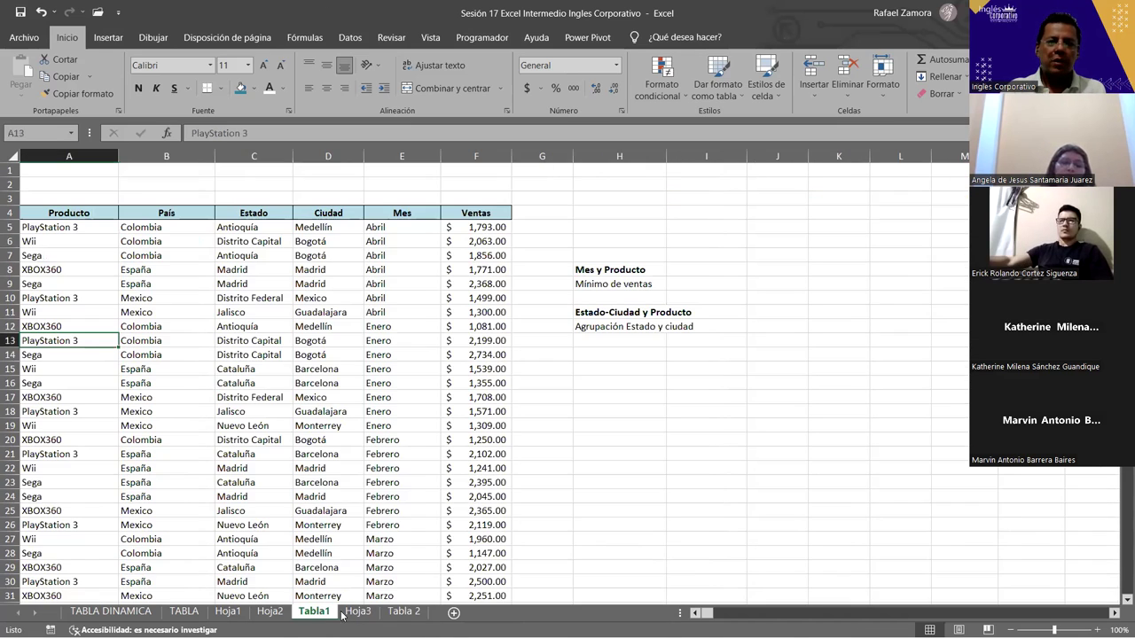
key("ctrl+Page_Up")
key("ctrl+Page_Up")
left_click(358, 612)
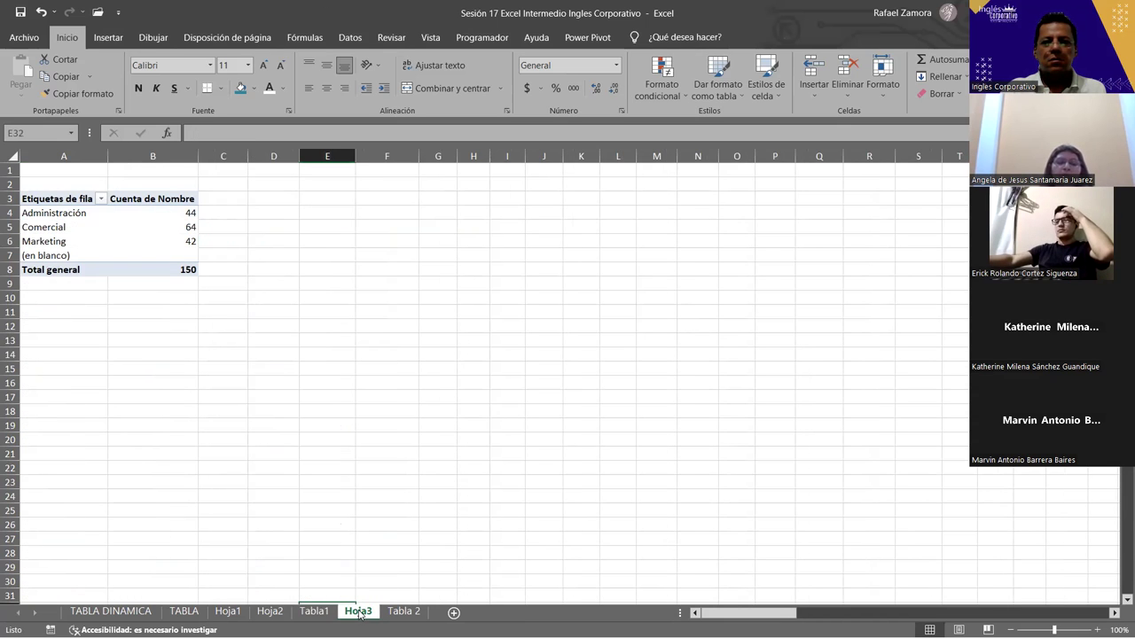
left_click(299, 613)
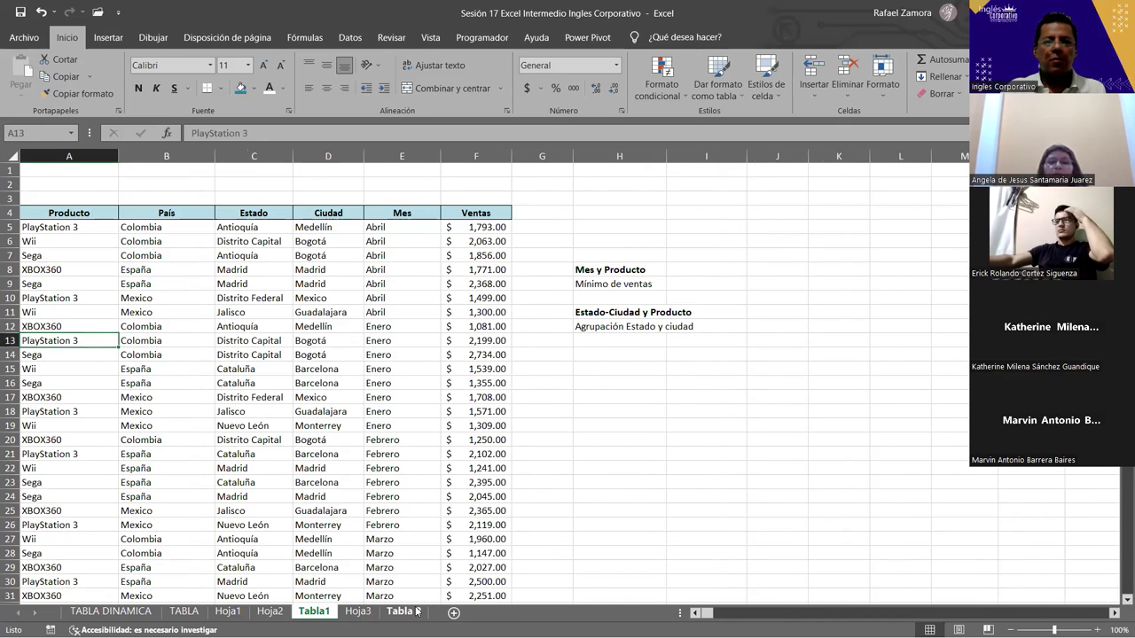
left_click(403, 612)
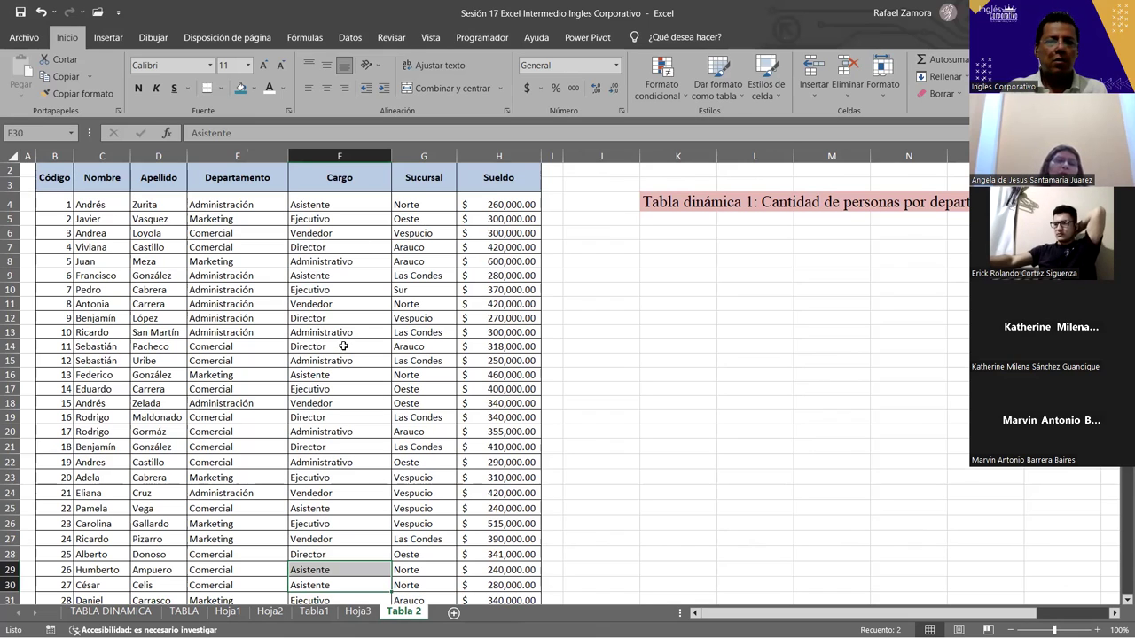
Select cell F16 in the Cargo column and scroll through the employee records
left_click(317, 375)
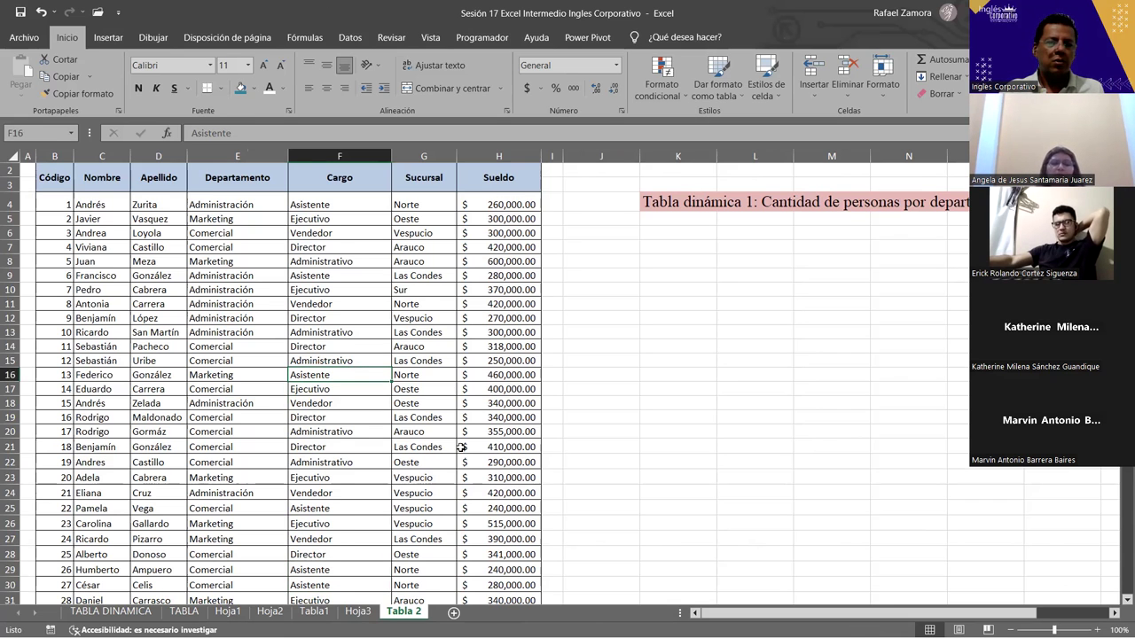
scroll(296, 361, "down", 1)
scroll(266, 346, "down", 5)
scroll(239, 326, "down", 7)
scroll(240, 325, "down", 5)
scroll(243, 341, "down", 3)
scroll(243, 341, "up", 7)
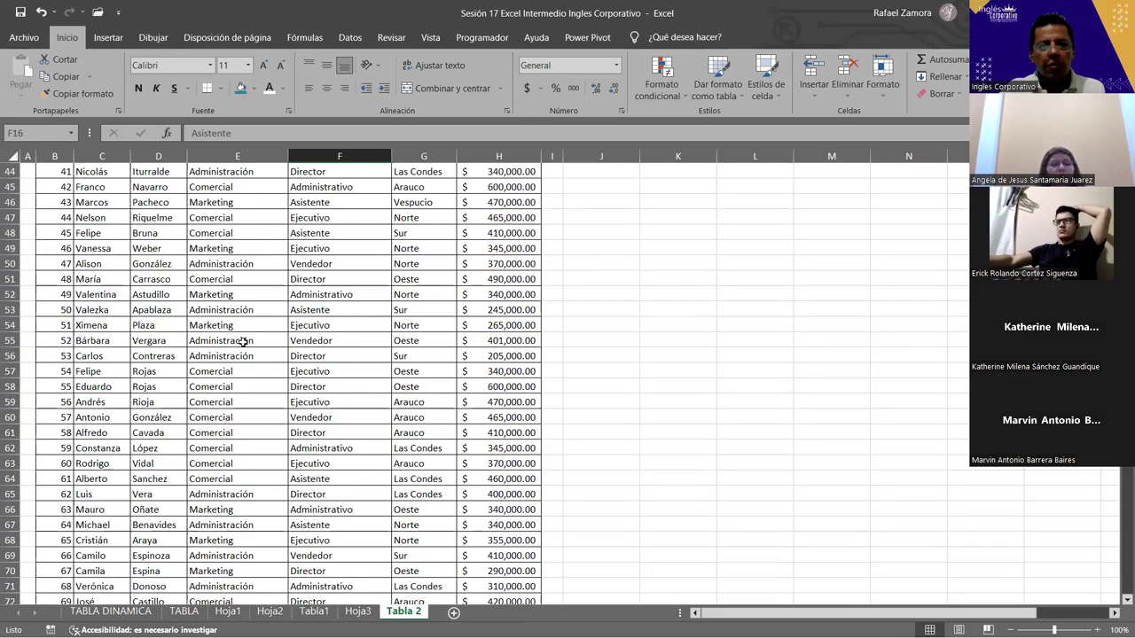
scroll(243, 340, "up", 1)
scroll(243, 340, "up", 2)
scroll(243, 342, "up", 4)
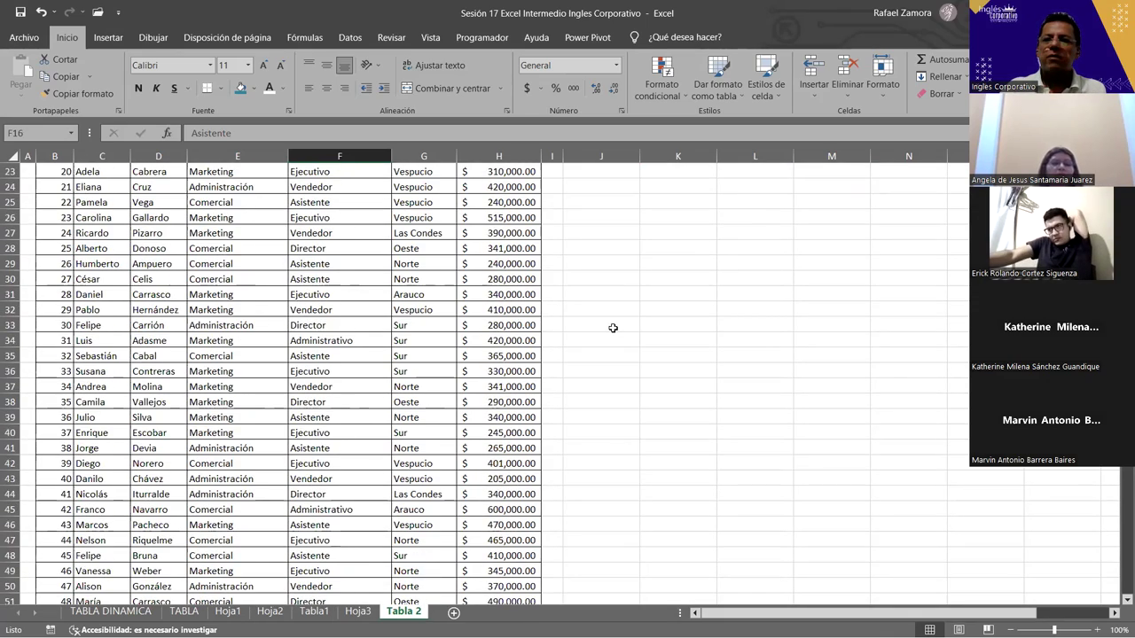
scroll(611, 327, "up", 7)
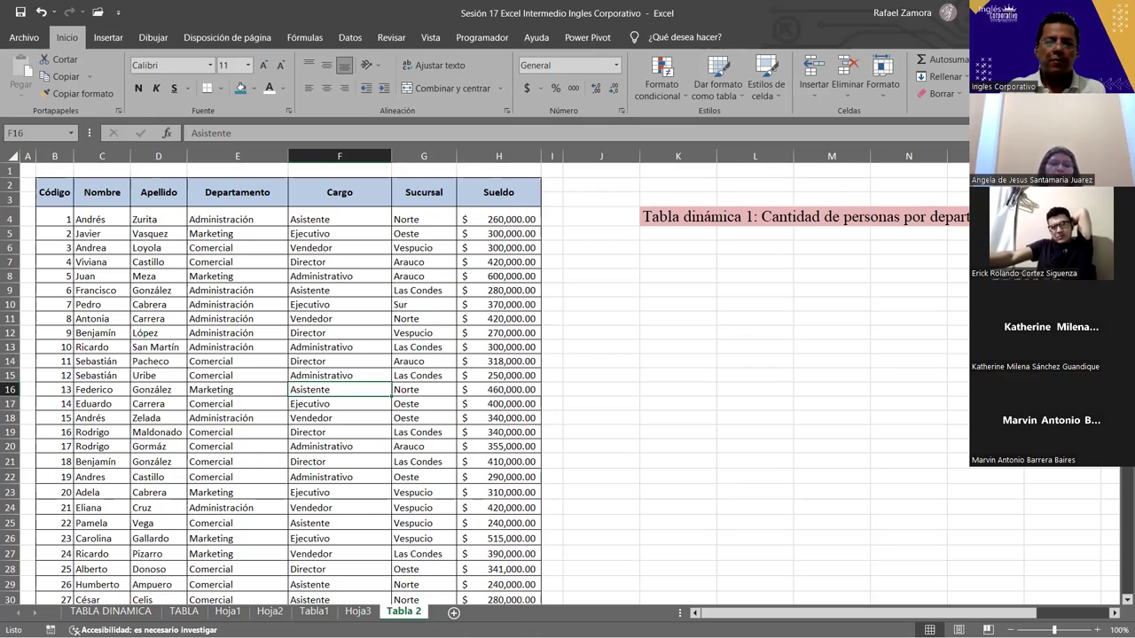
key("Up")
key("Up")
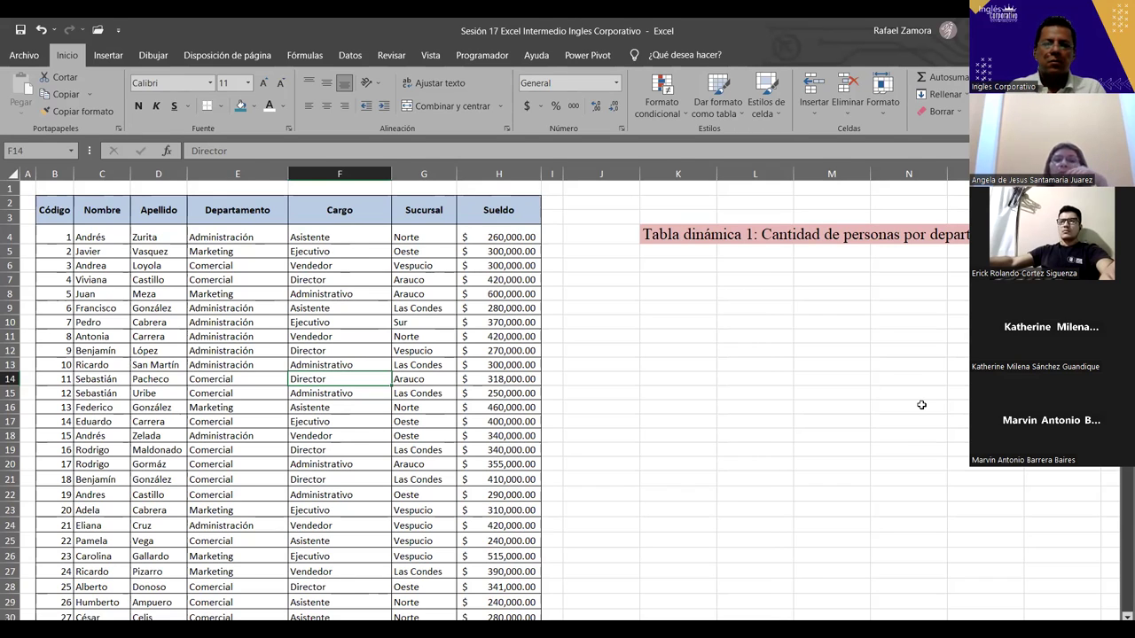
left_click(921, 405)
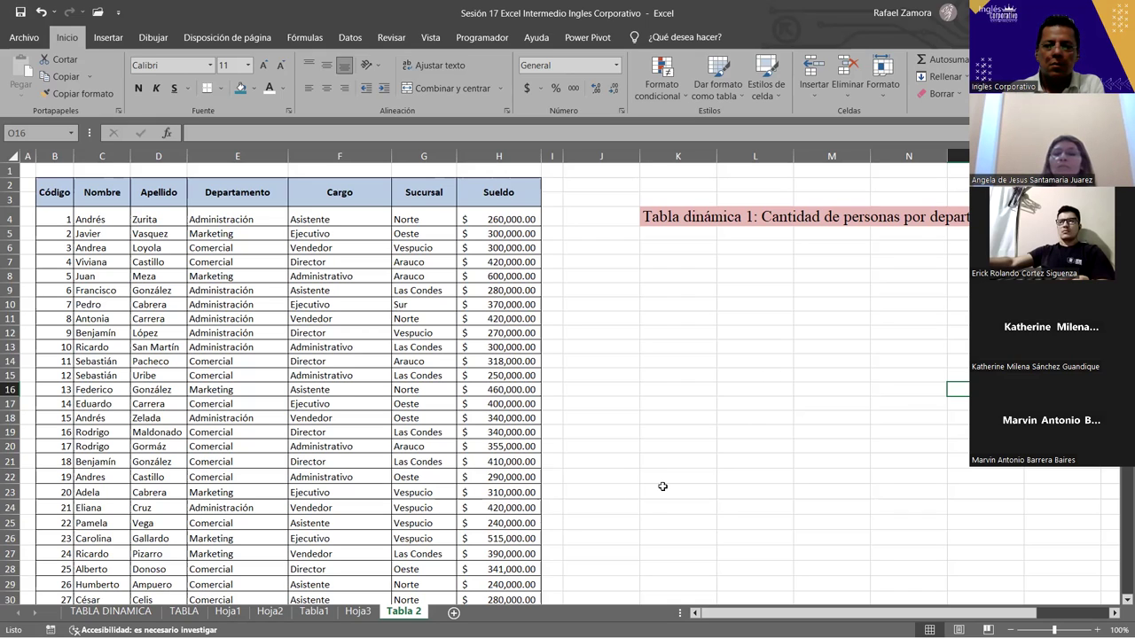
left_click(910, 487)
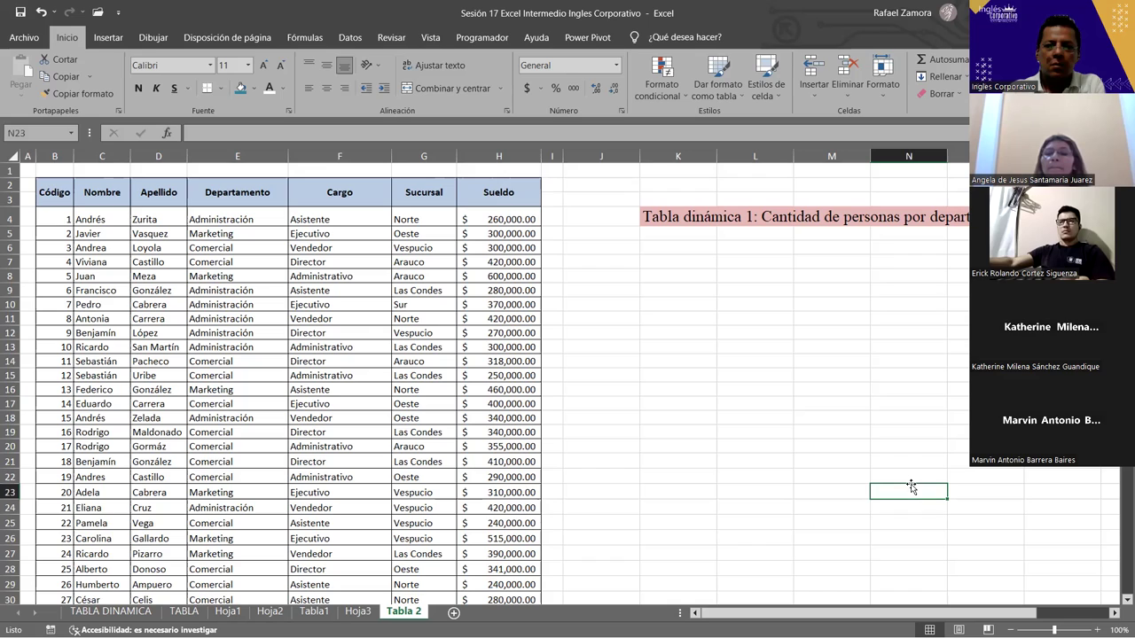
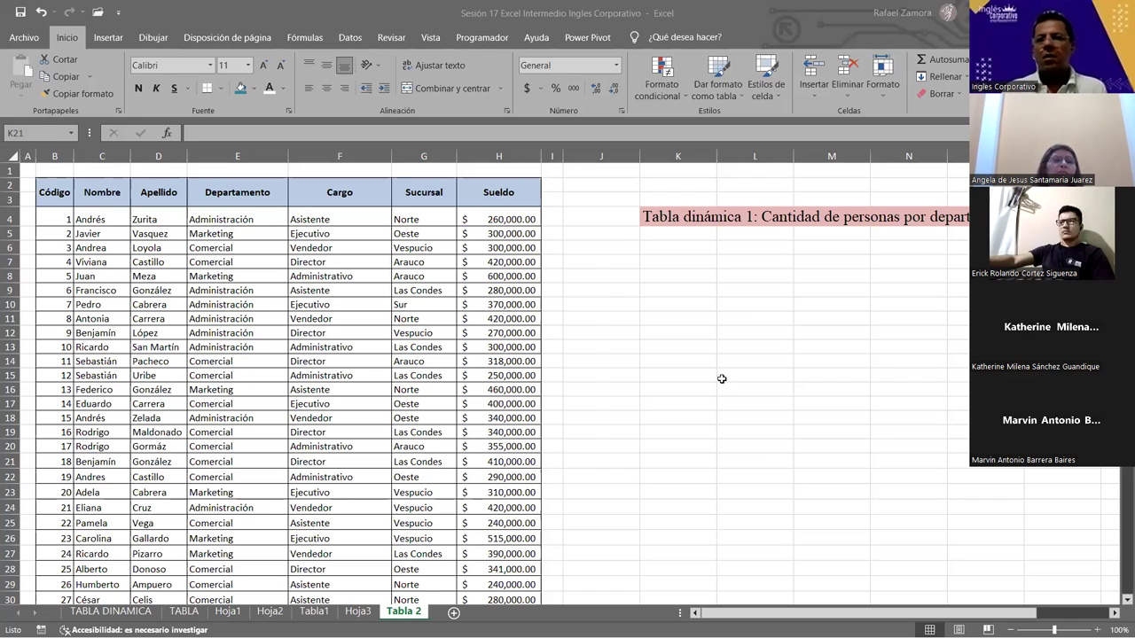
Check the Departamento column in E4 to see how far the employee data runs
key("alt+Tab")
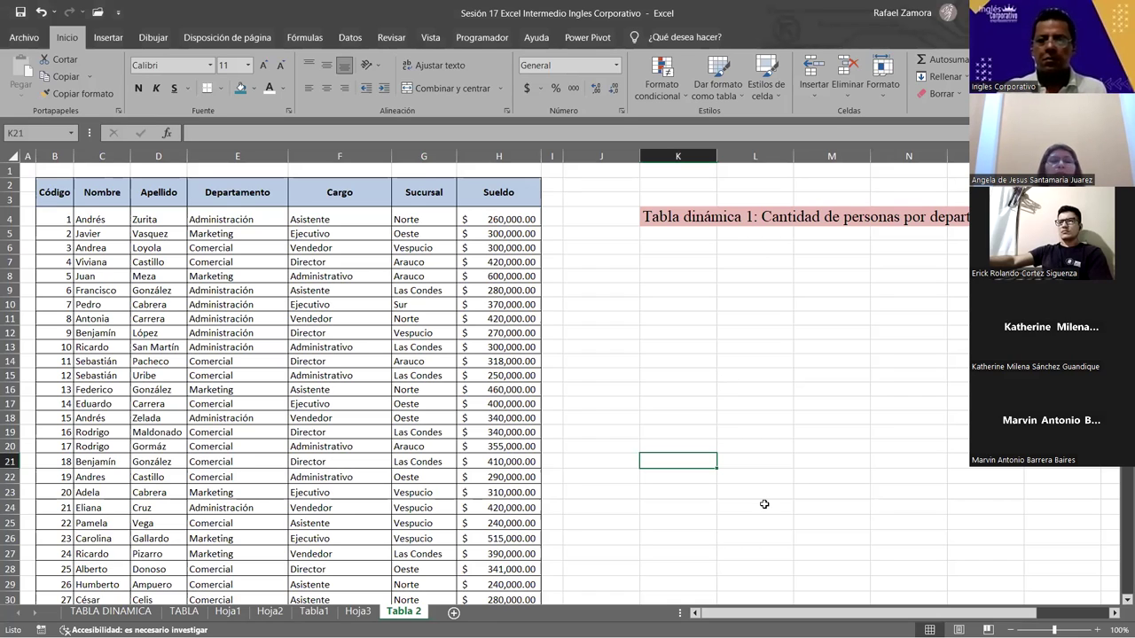
left_click(829, 424)
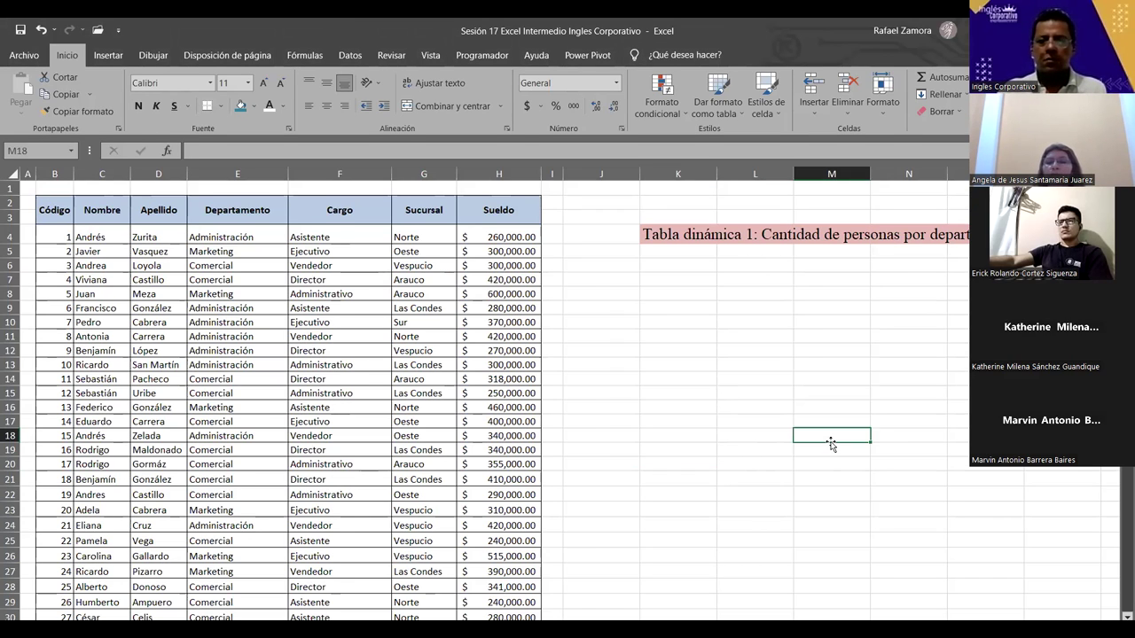
left_click(785, 411)
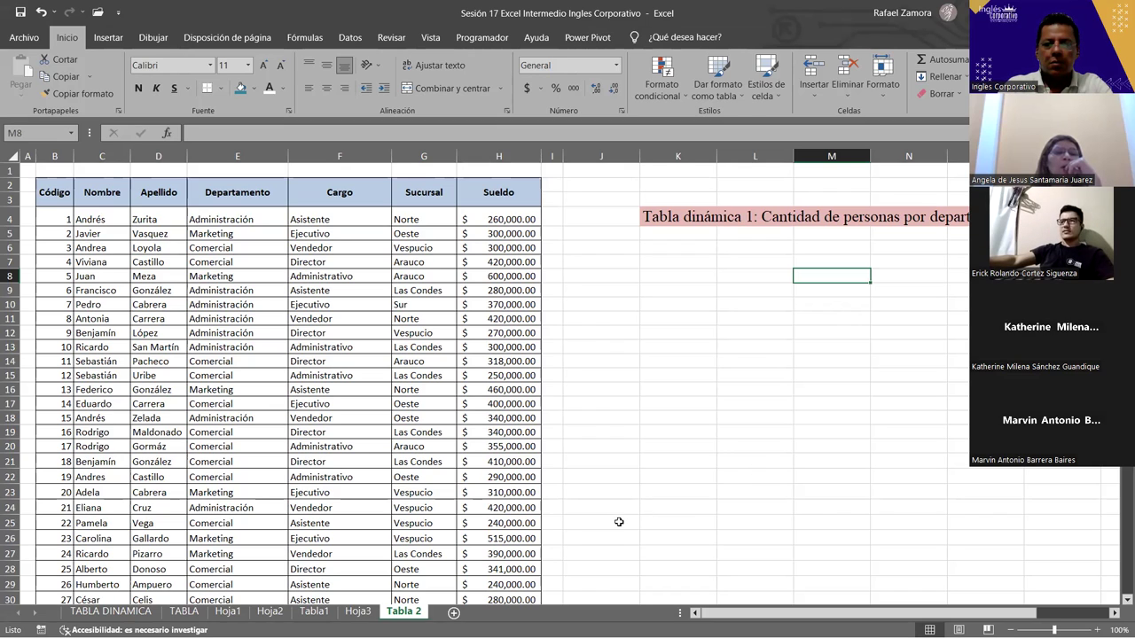
left_click(707, 393)
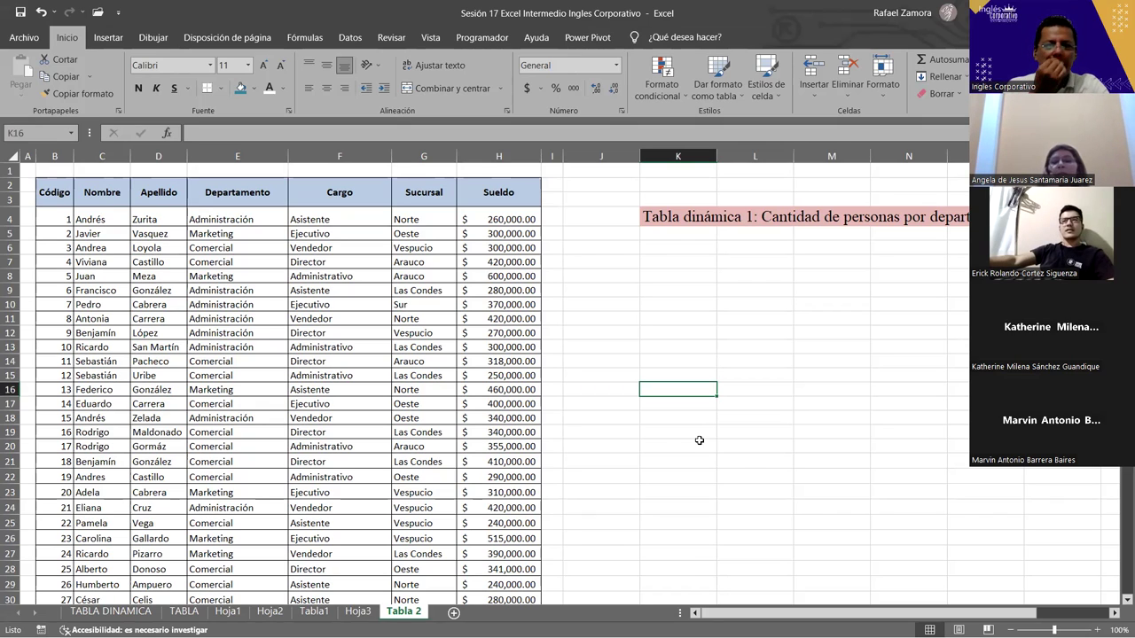
left_click(240, 221)
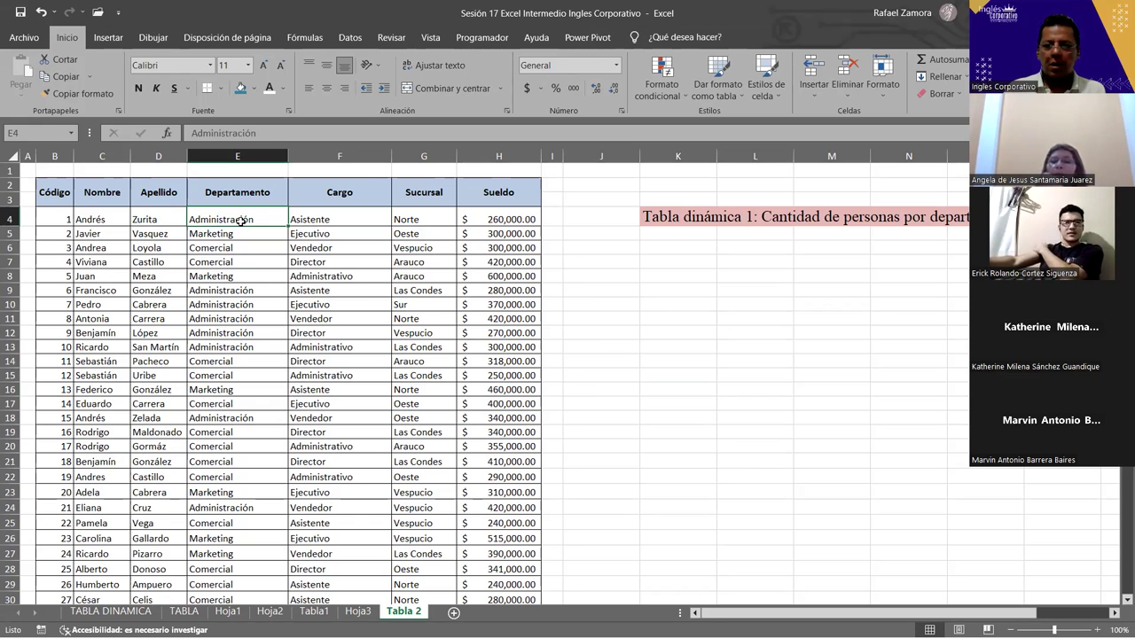
key("ctrl+shift+Down")
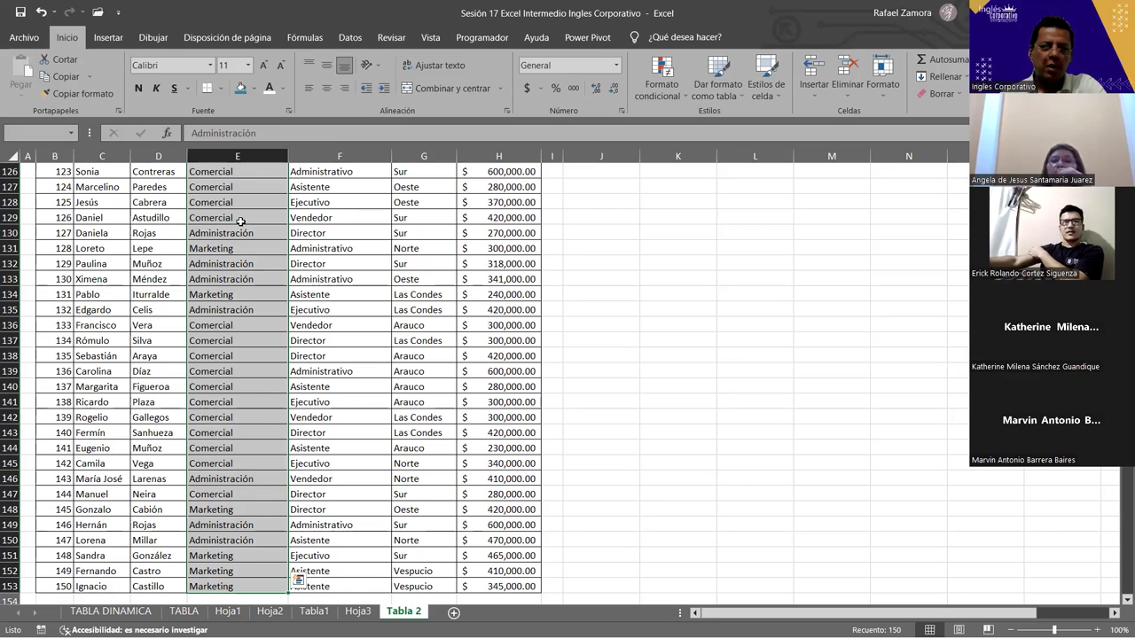
key("ctrl+Home")
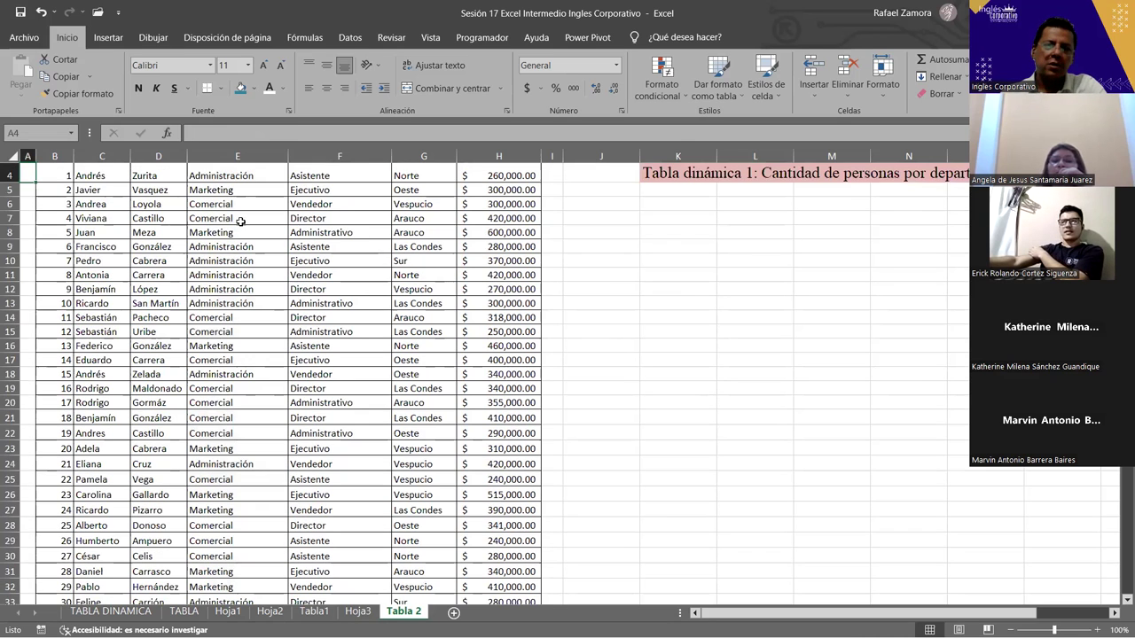
key("Up")
key("Up")
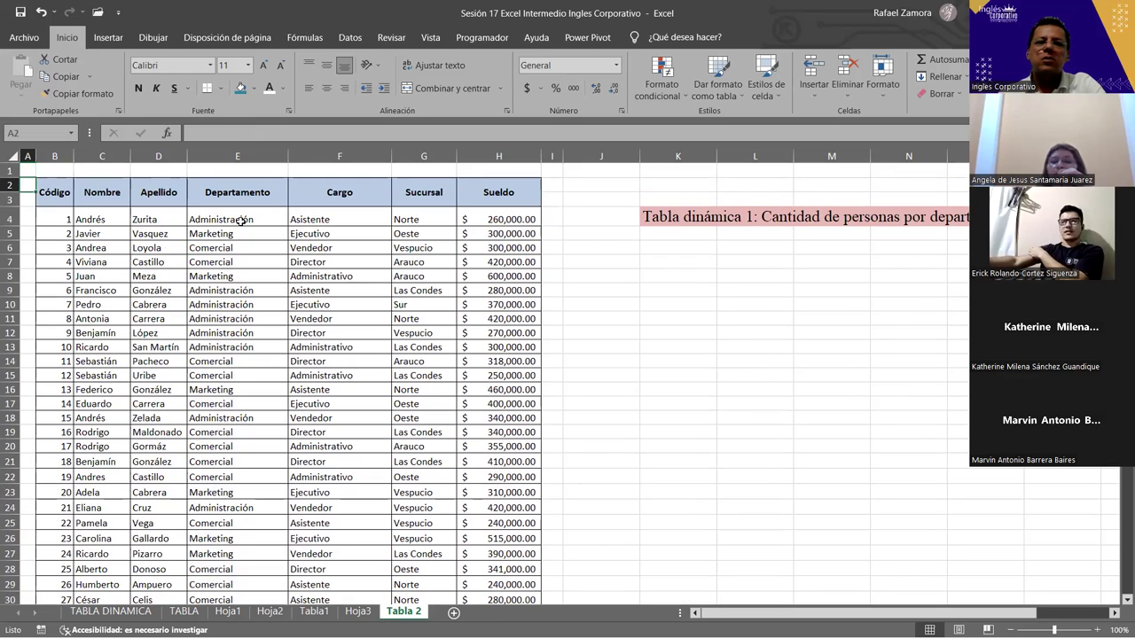
key("Right")
key("Right")
key("Right")
key("Right")
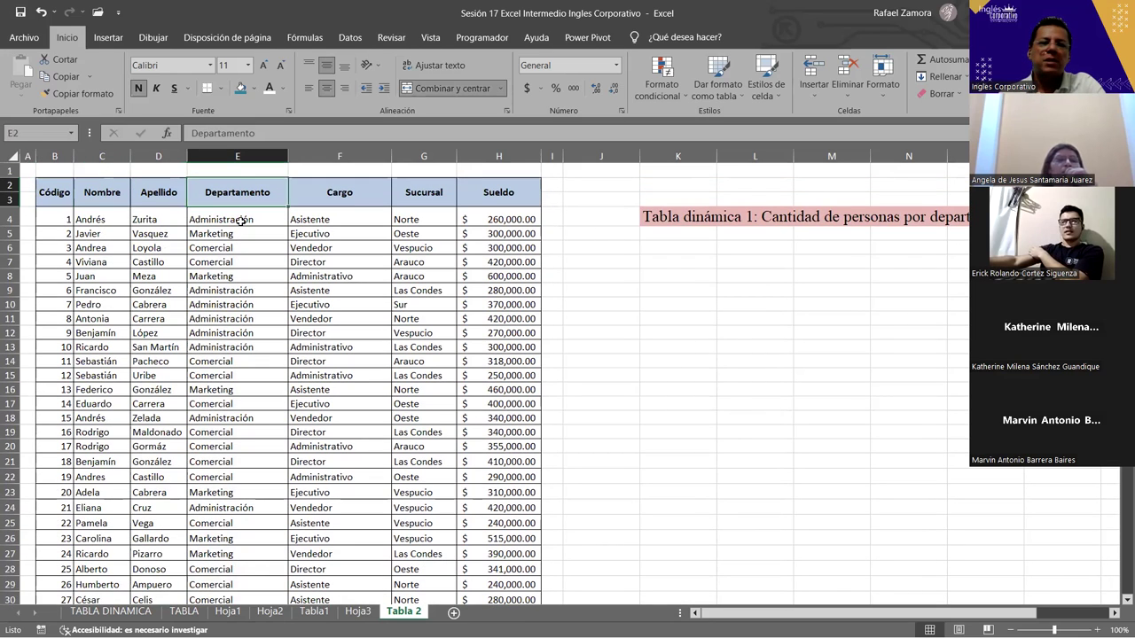
key("Down")
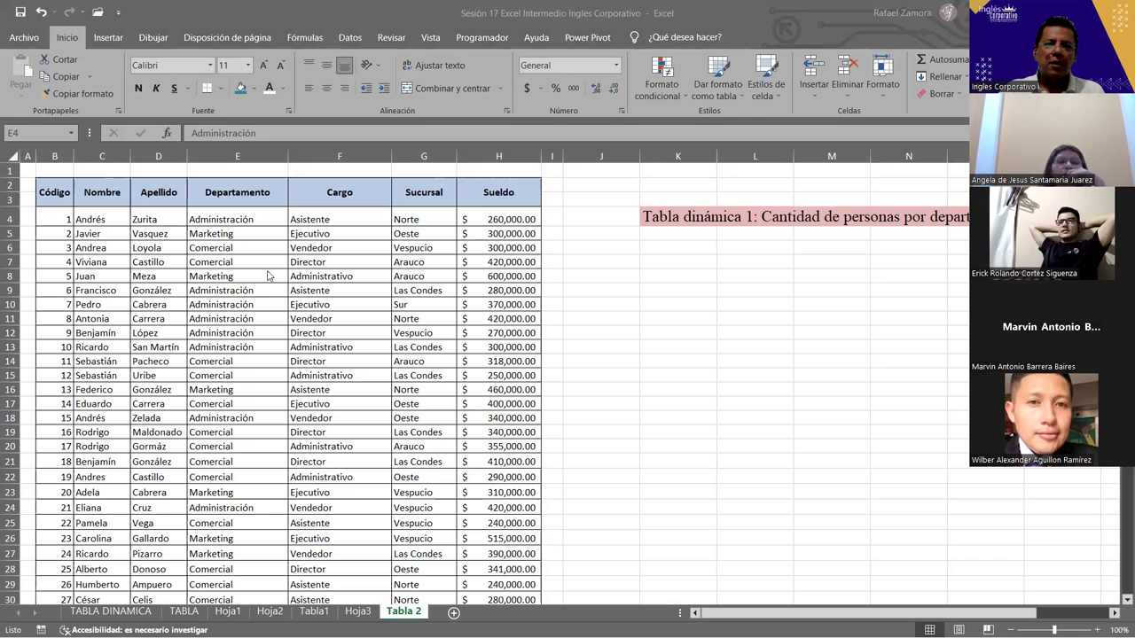
Select a cell inside the employee table to start a pivot table from range B2:H153
left_click(235, 219)
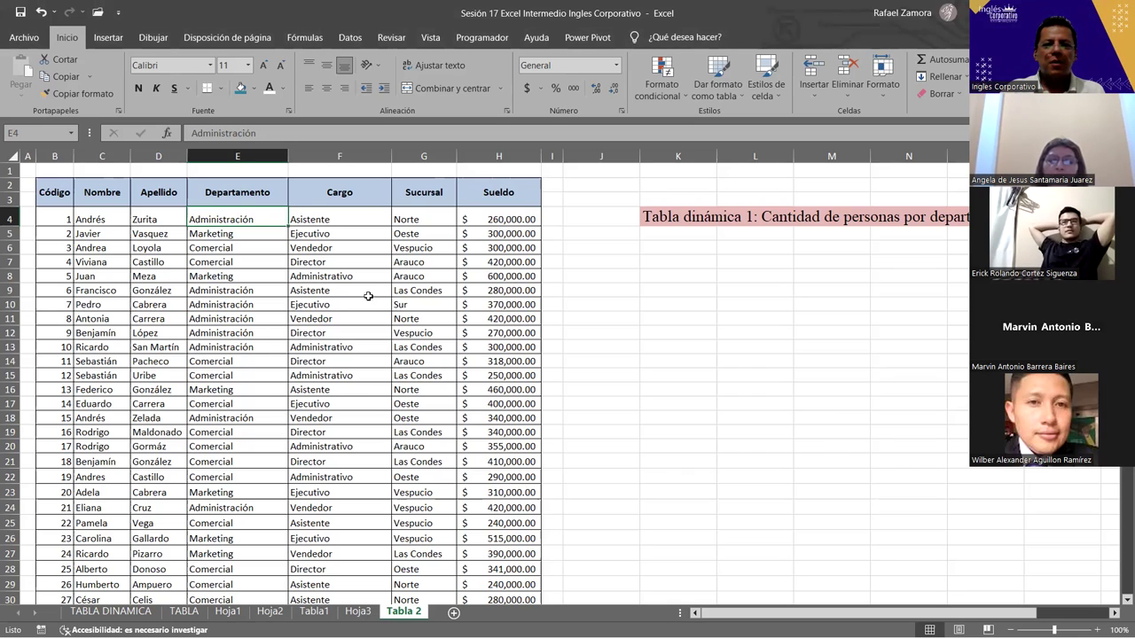
left_click(311, 309)
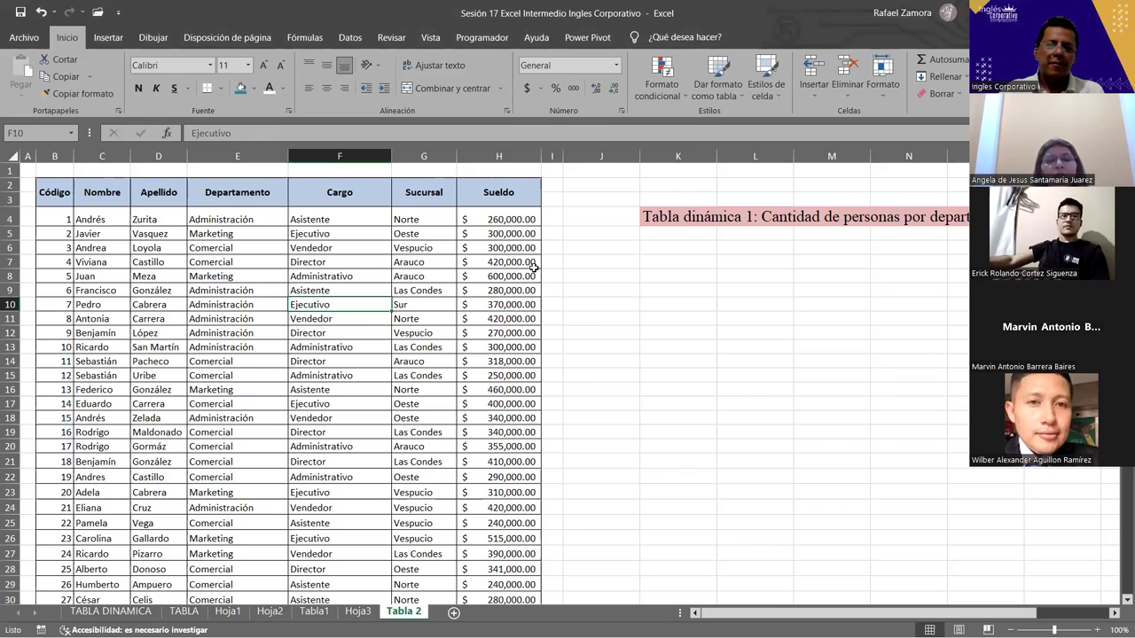
left_click(434, 301)
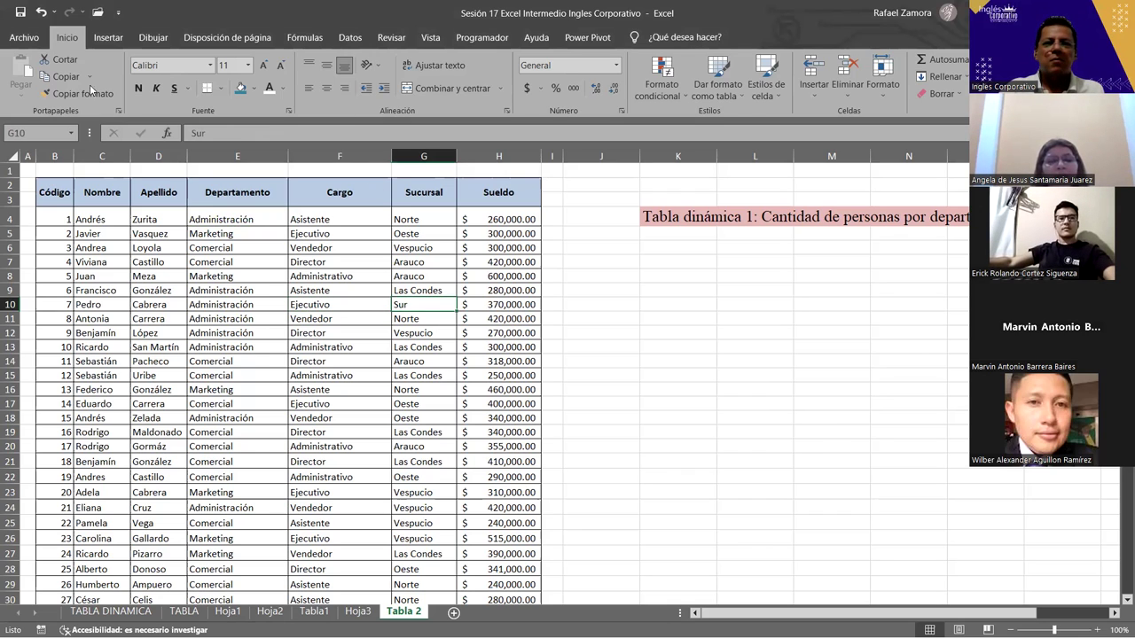
left_click(108, 39)
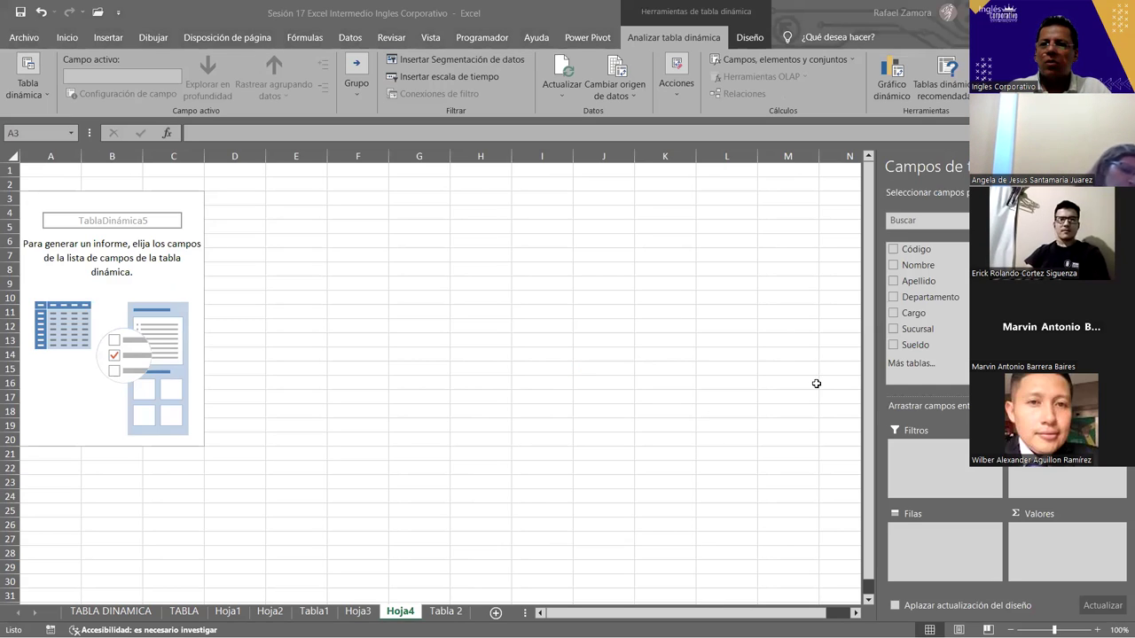
Create the Hoja4 pivot with Departamento in rows and values, then review the 44, 64, 42 counts
left_click(935, 36)
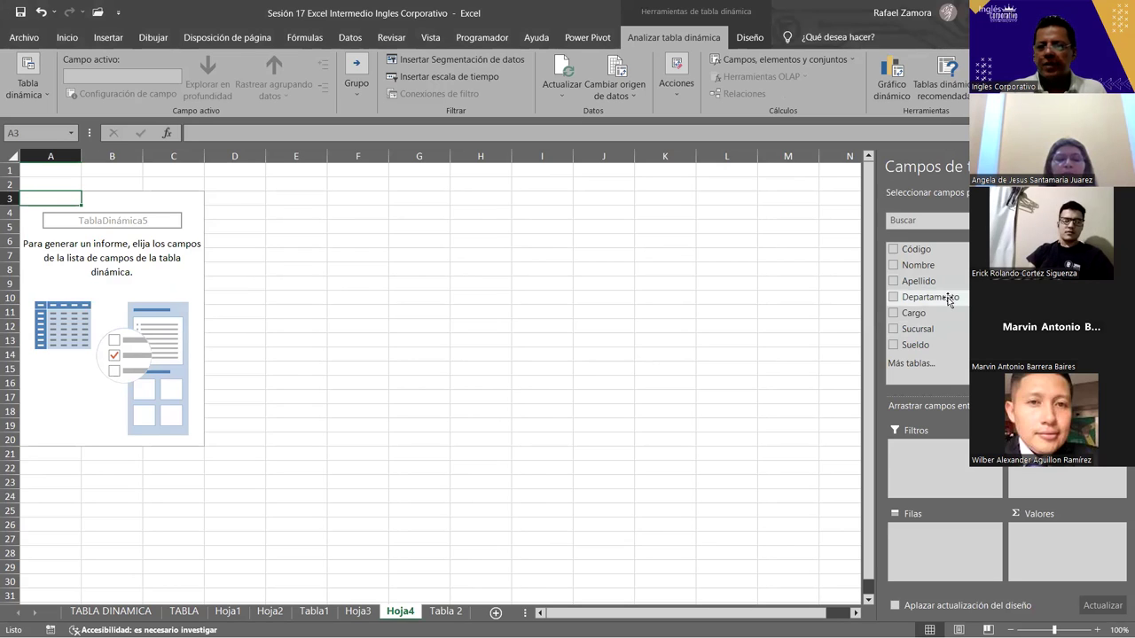
left_click_drag(949, 302, 962, 565)
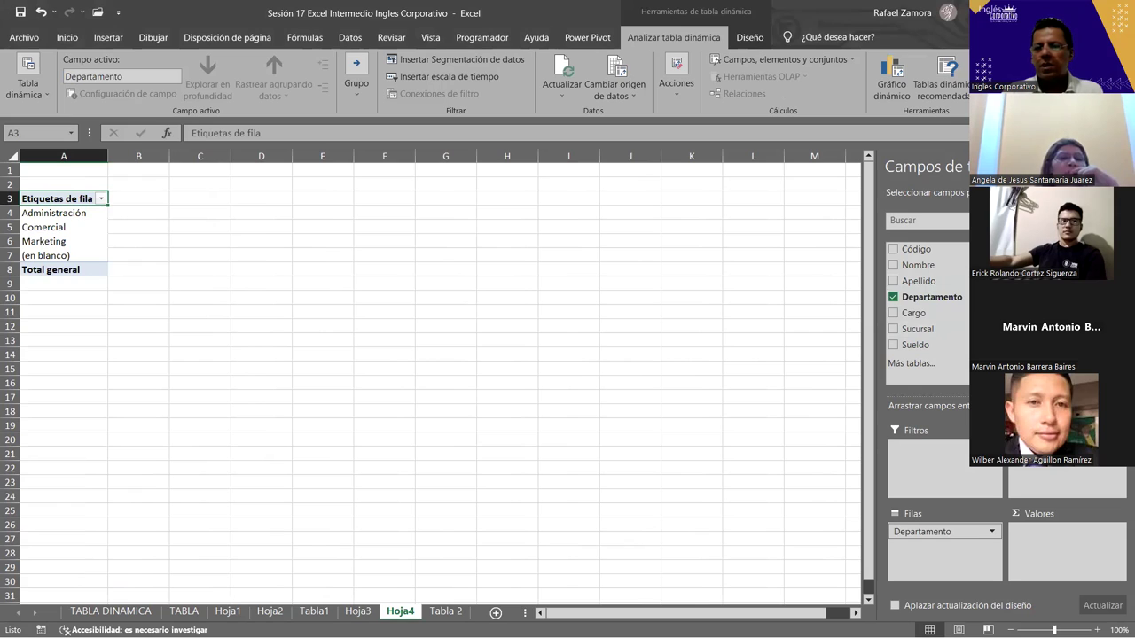
left_click_drag(942, 301, 1068, 542)
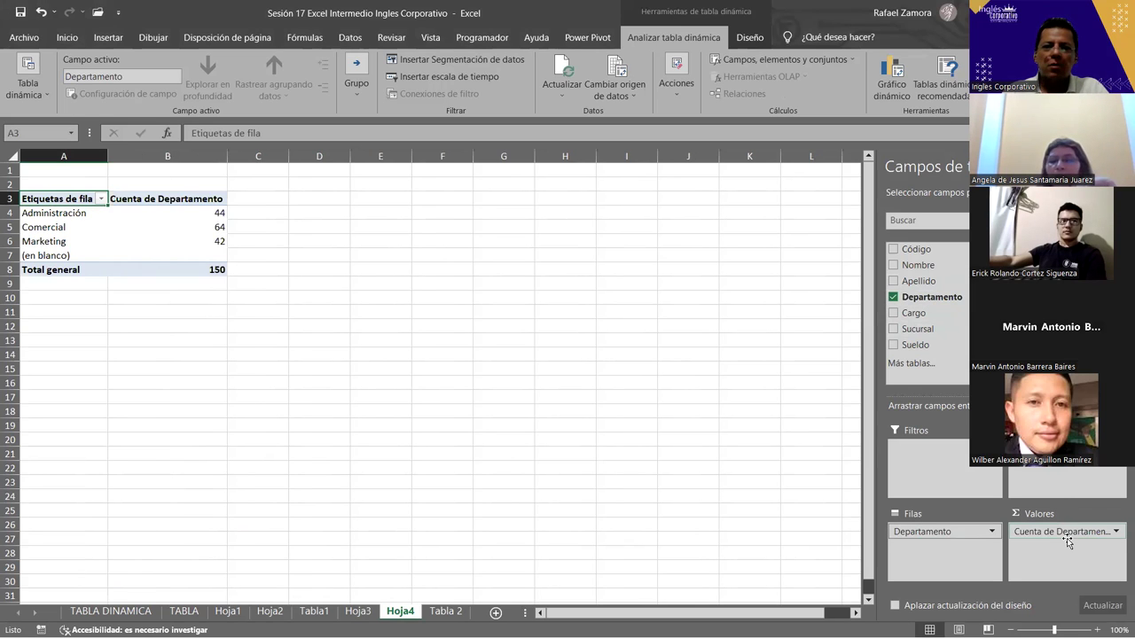
left_click(210, 270)
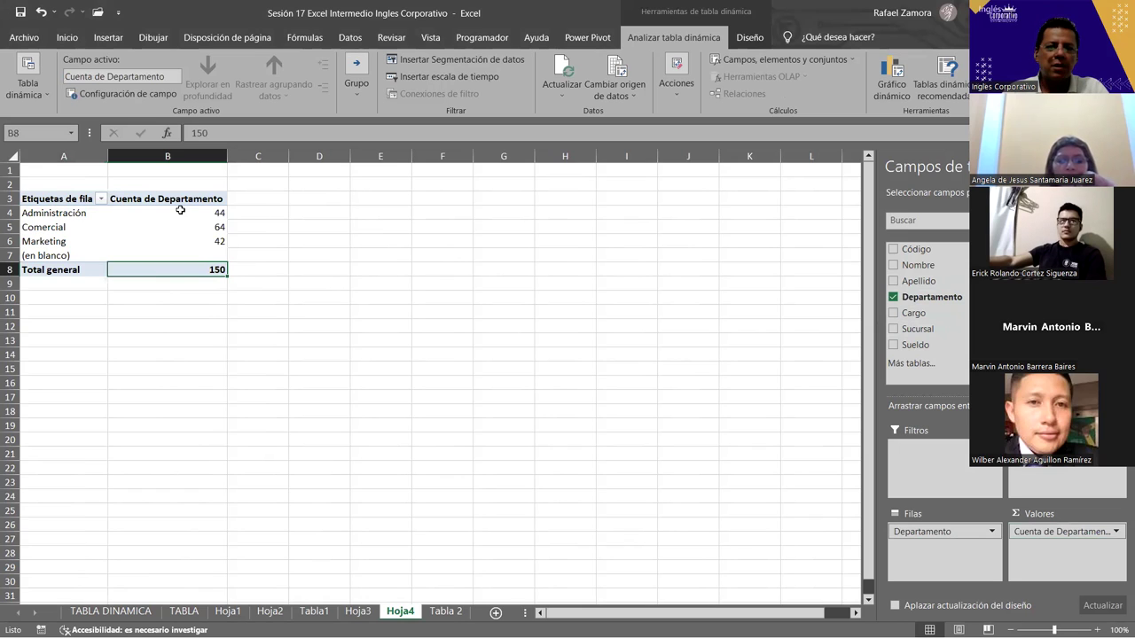
mouse_move(213, 213)
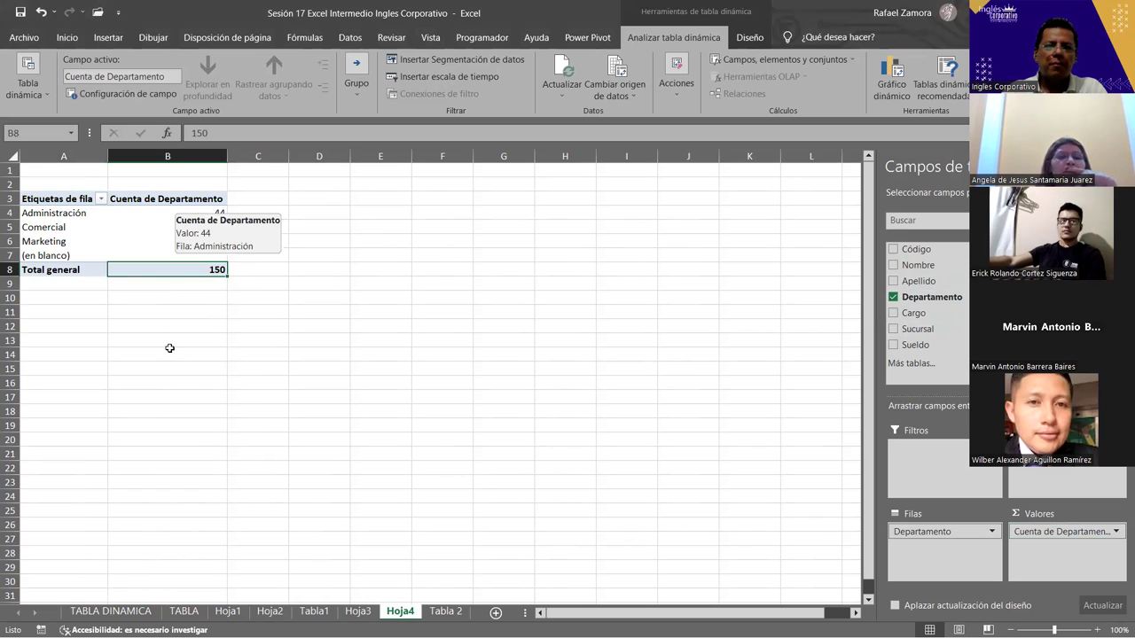
left_click_drag(175, 214, 172, 240)
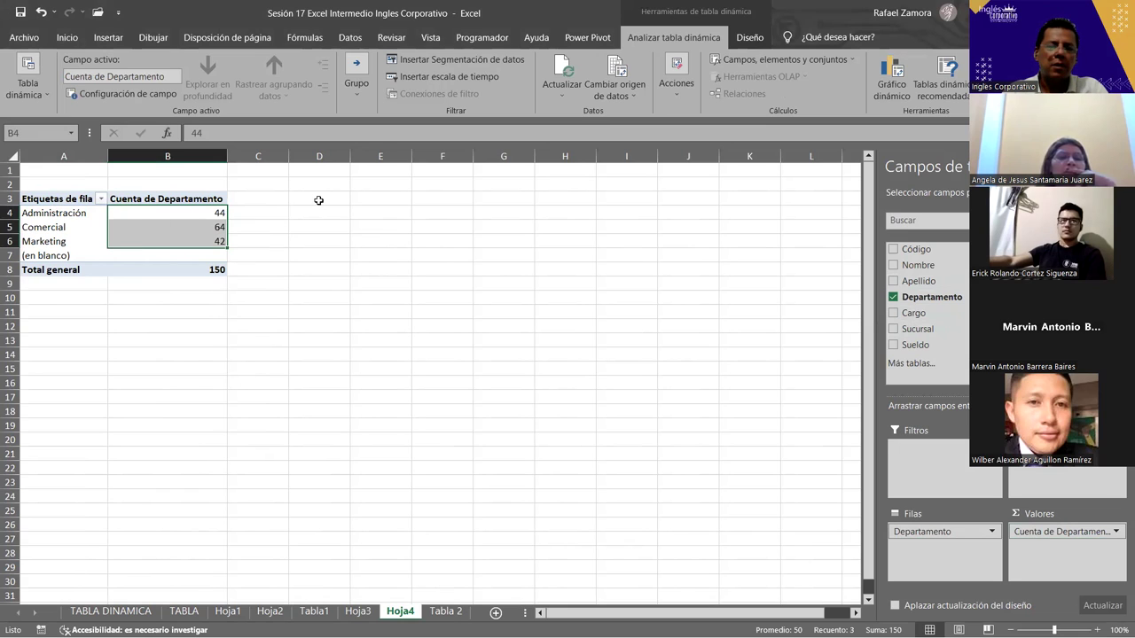
left_click(211, 227)
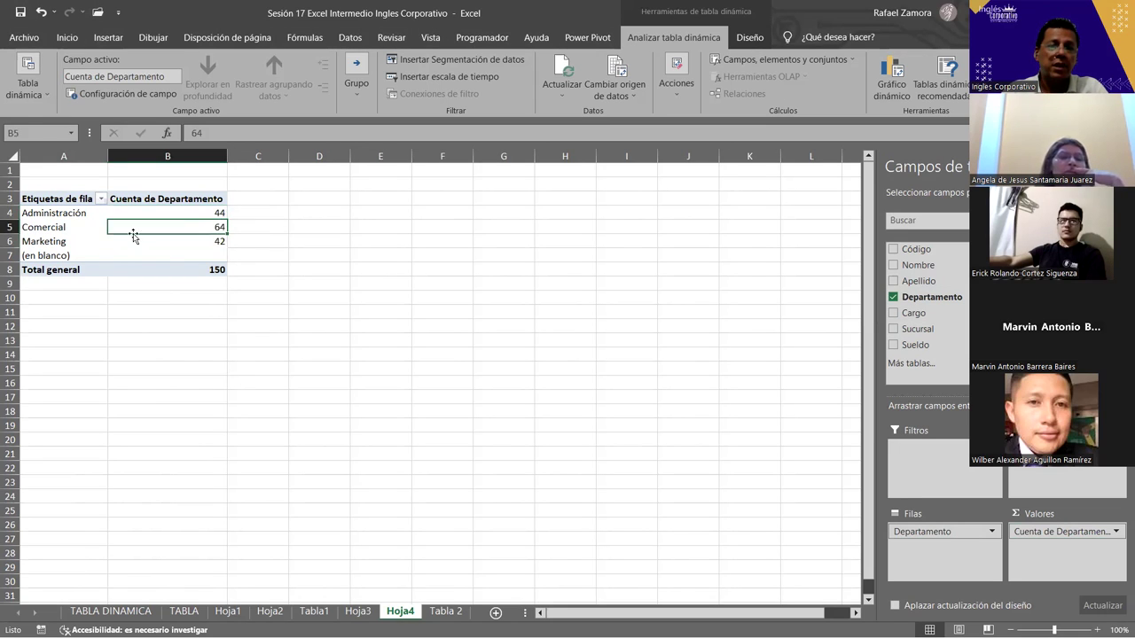
left_click(203, 242)
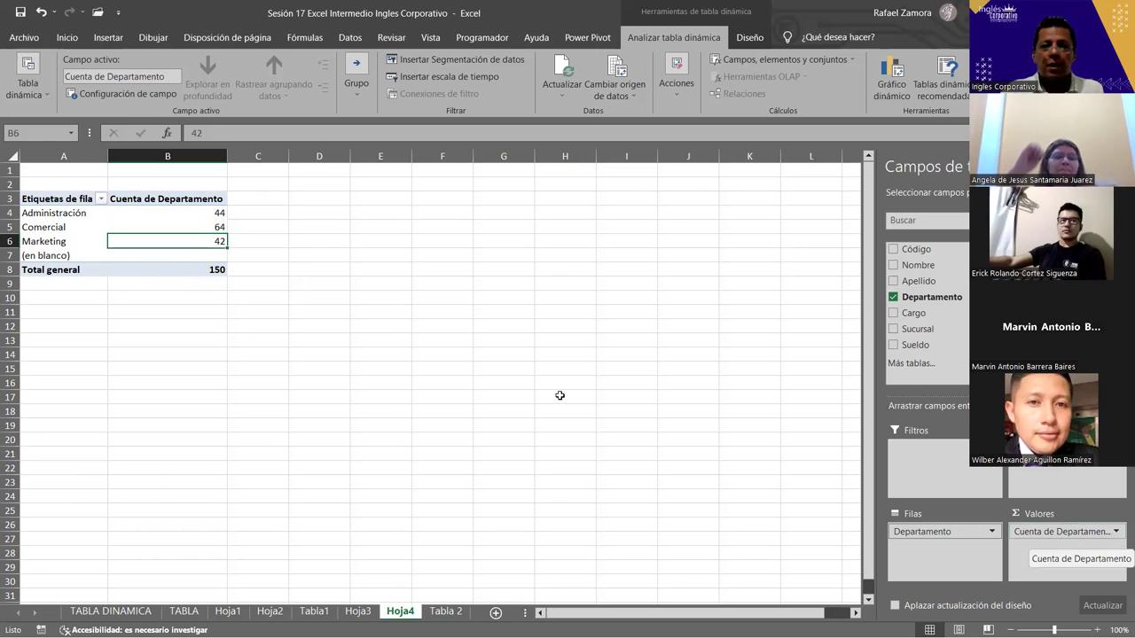
Check the count's Value Field Settings, cancel without changes, and return to the Tabla 2 sheet
right_click(222, 229)
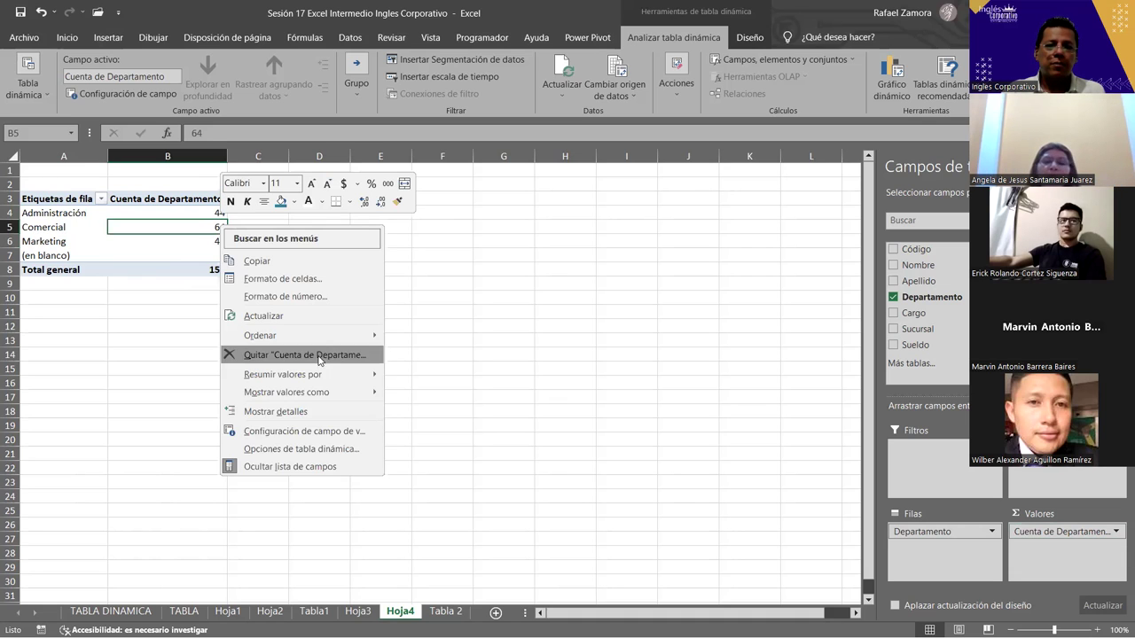
left_click(352, 429)
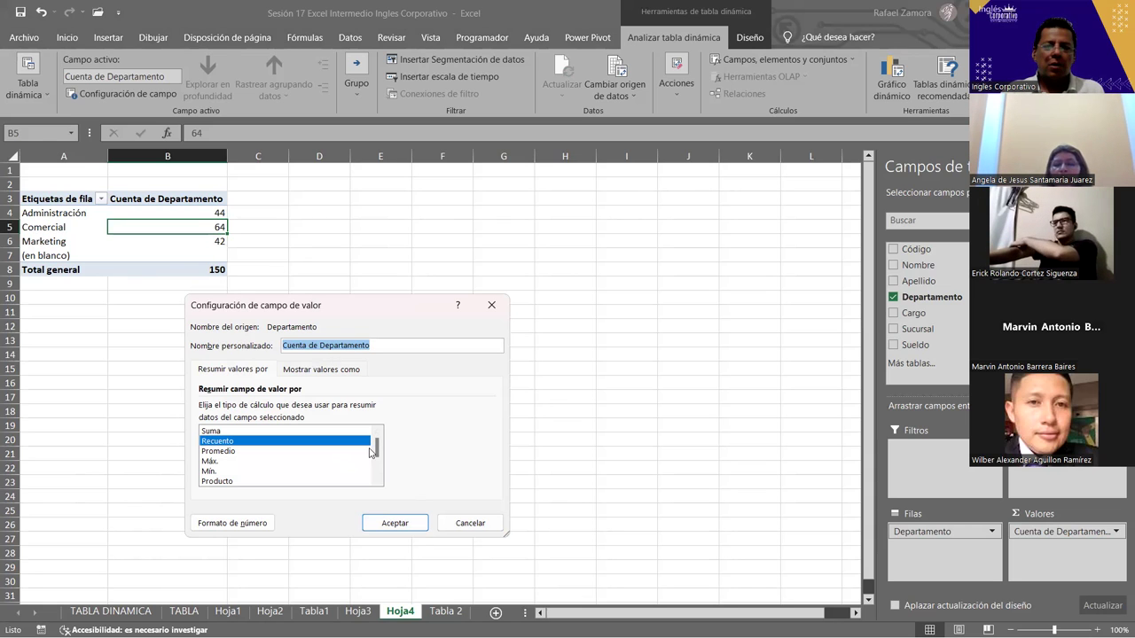
left_click_drag(493, 527, 847, 403)
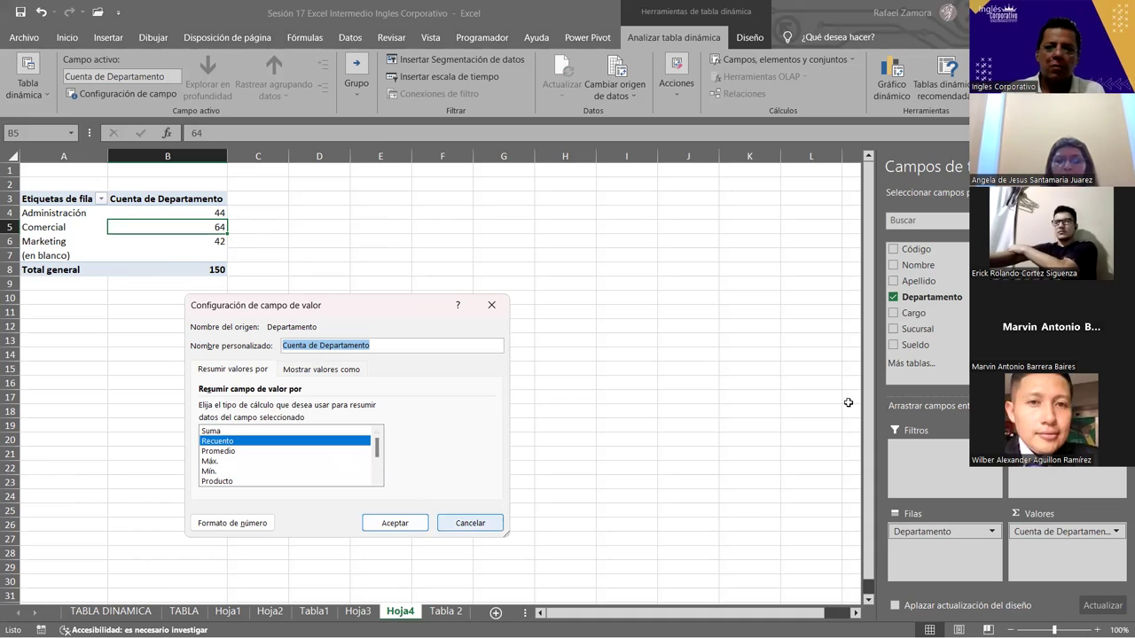
key("Escape")
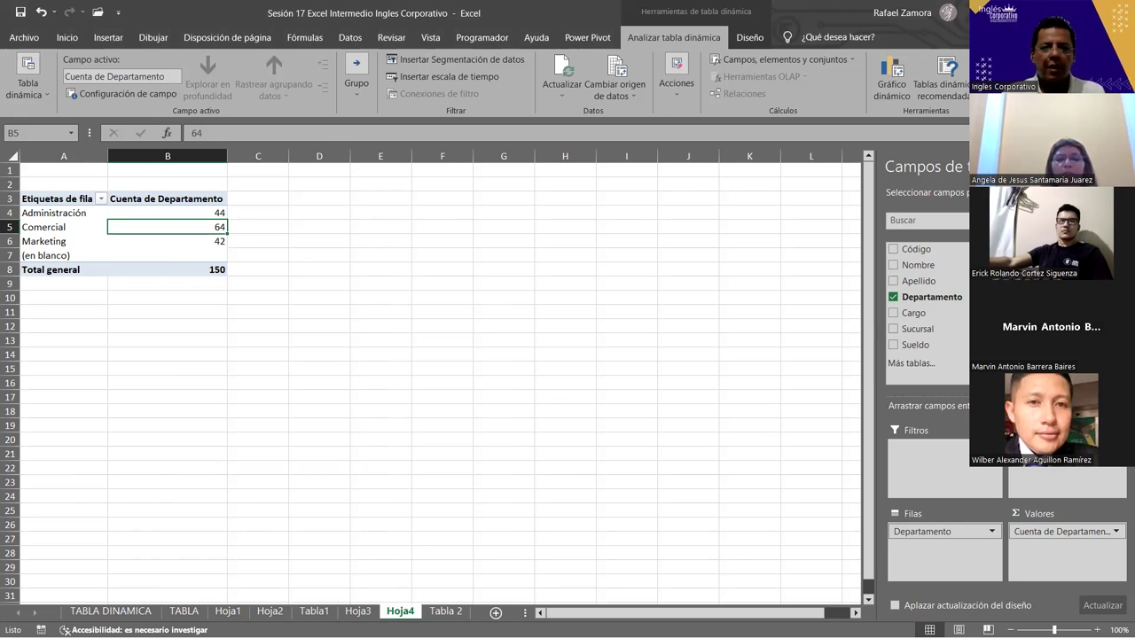
left_click(445, 611)
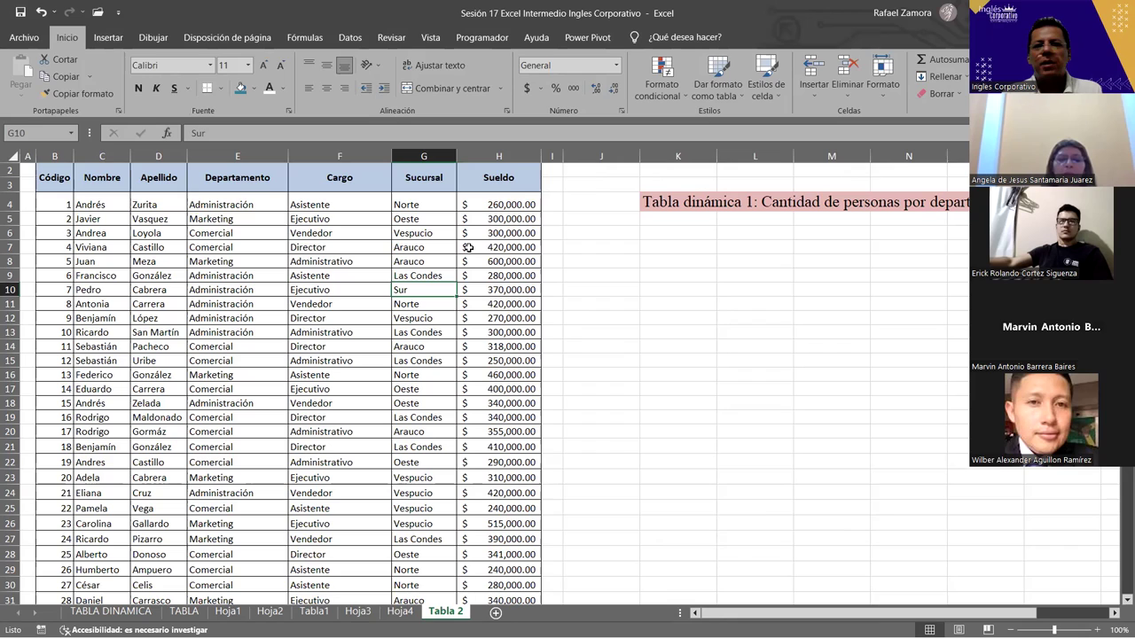
On Hoja3, put Cargo in the pivot's columns to split department counts by job title
left_click(358, 611)
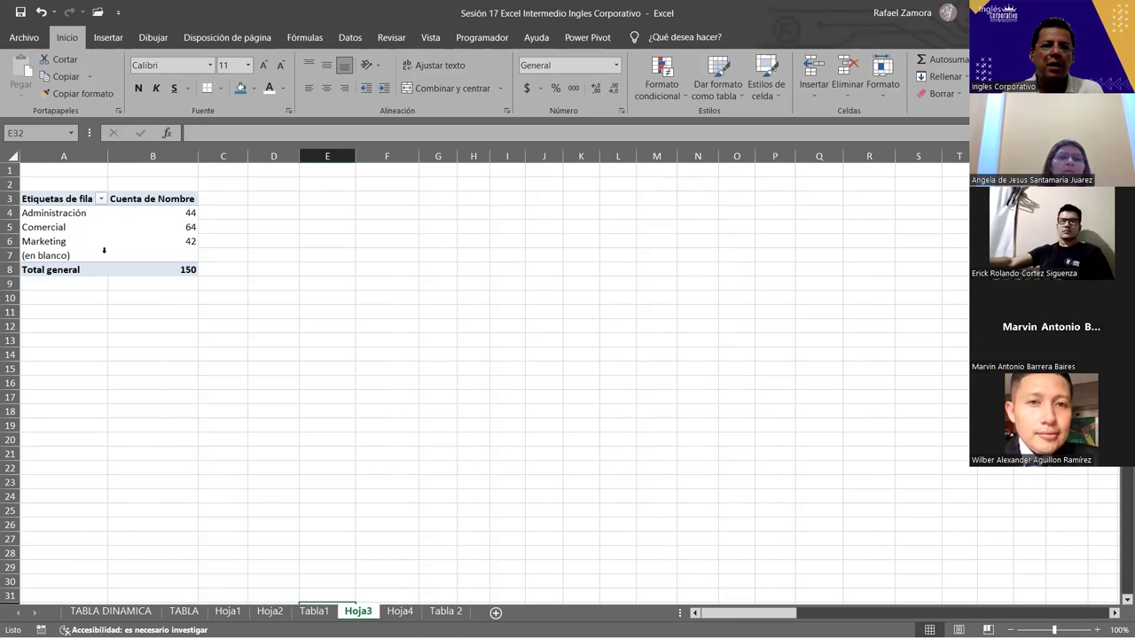
left_click(101, 255)
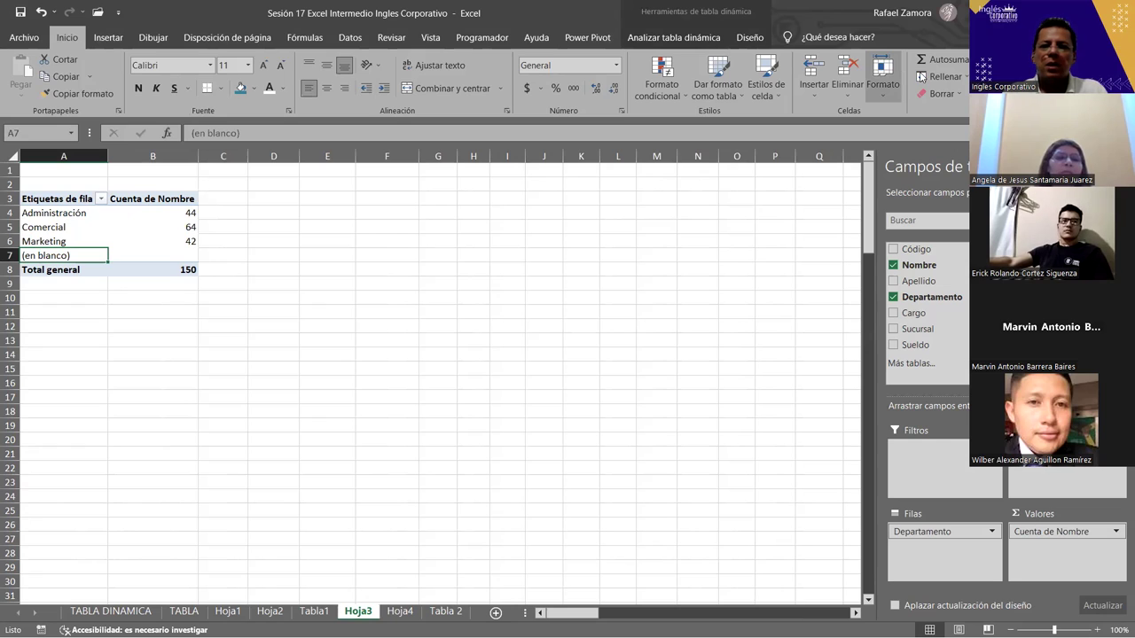
left_click_drag(914, 313, 1051, 481)
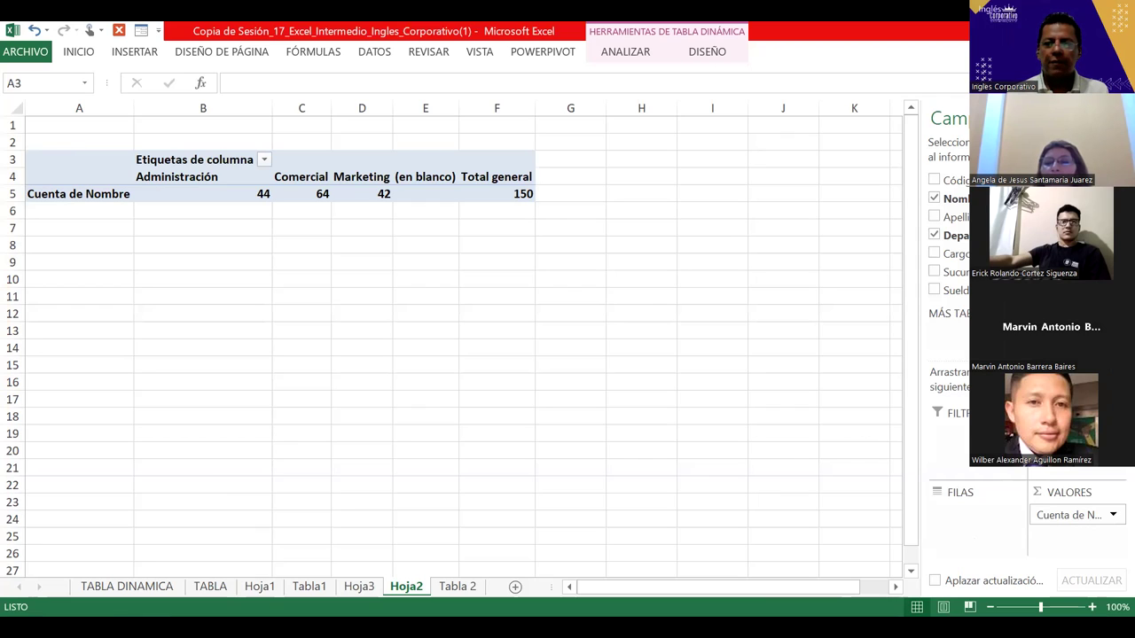
List the departments as rows in the copied workbook's pivot table
left_click(1068, 467)
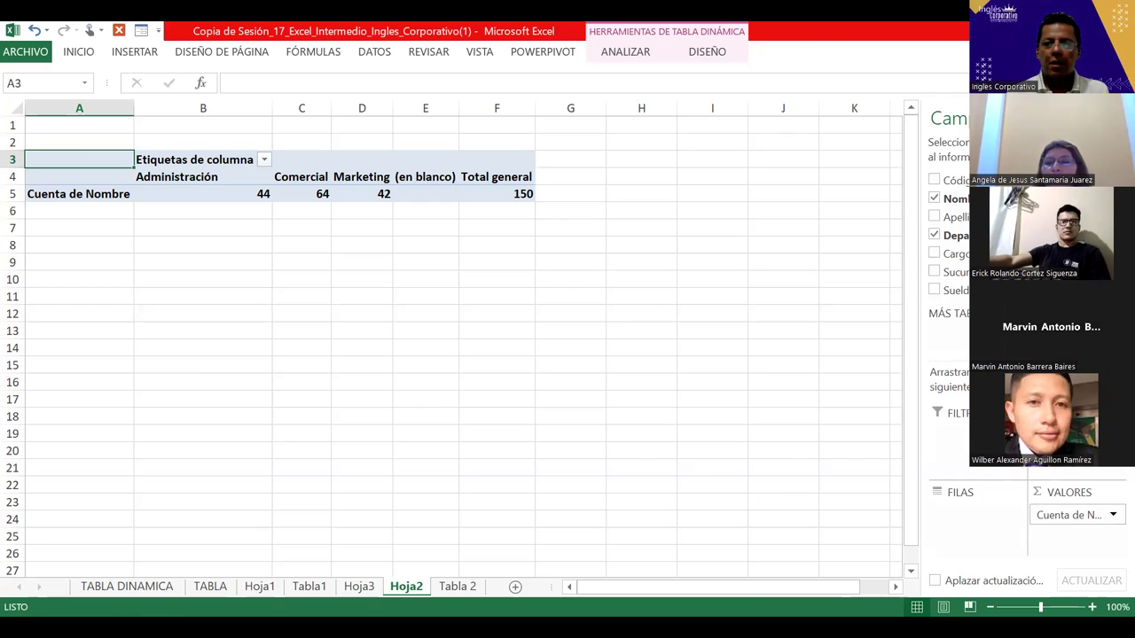
left_click_drag(955, 235, 938, 526)
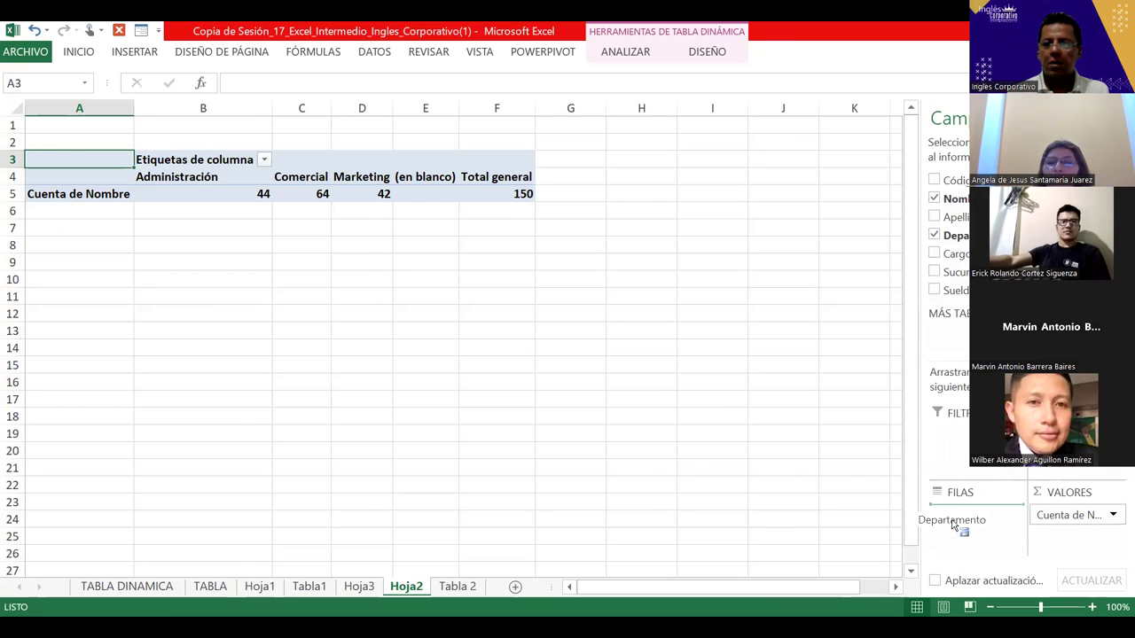
left_click_drag(938, 527, 948, 523)
left_click(580, 301)
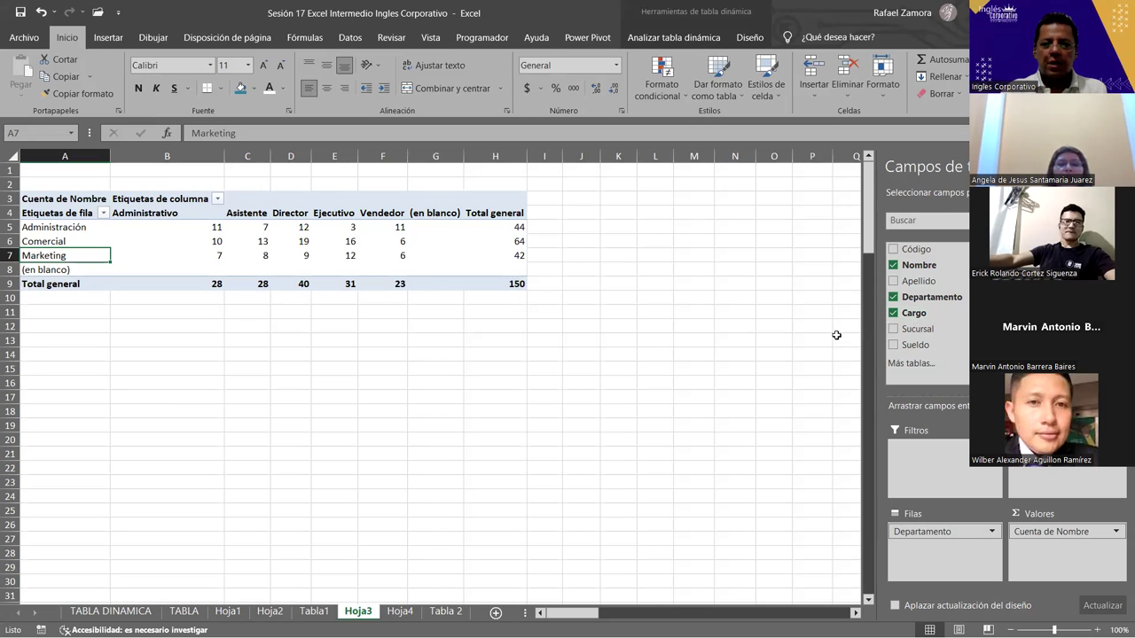
Look over Hoja4 and Hoja3, then return to the Tabla 2 data sheet
left_click(398, 614)
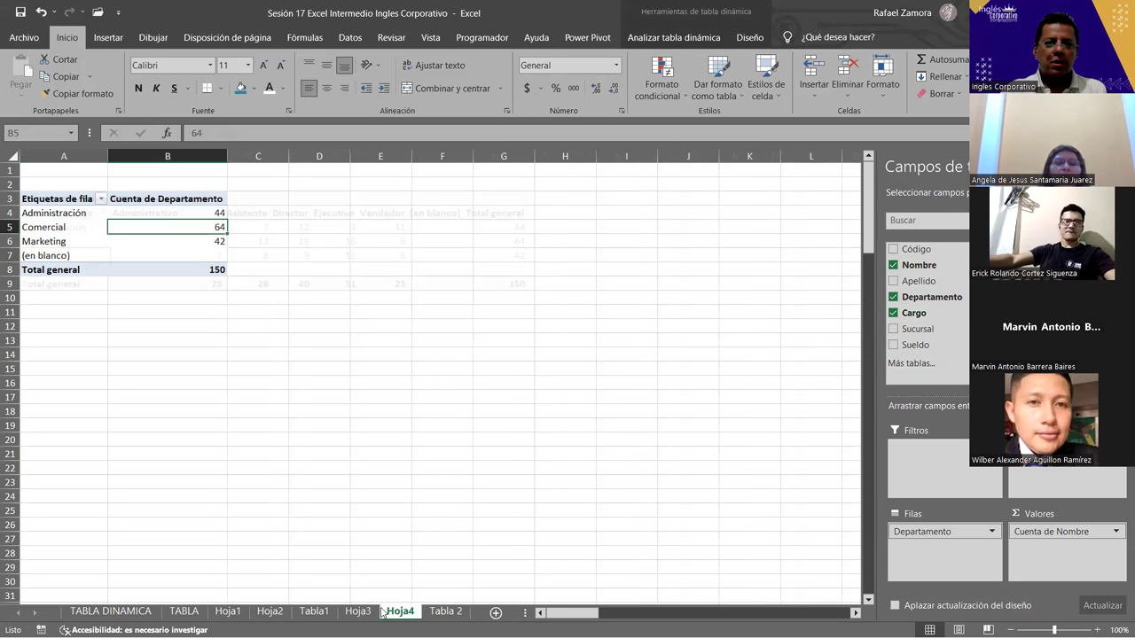
left_click(357, 613)
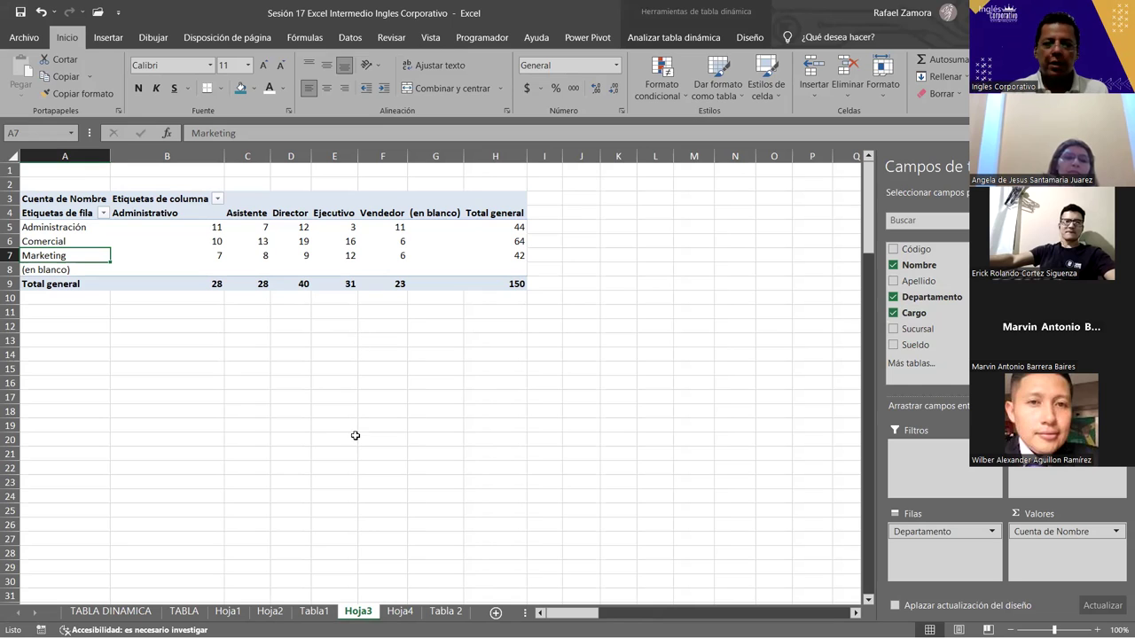
left_click(436, 612)
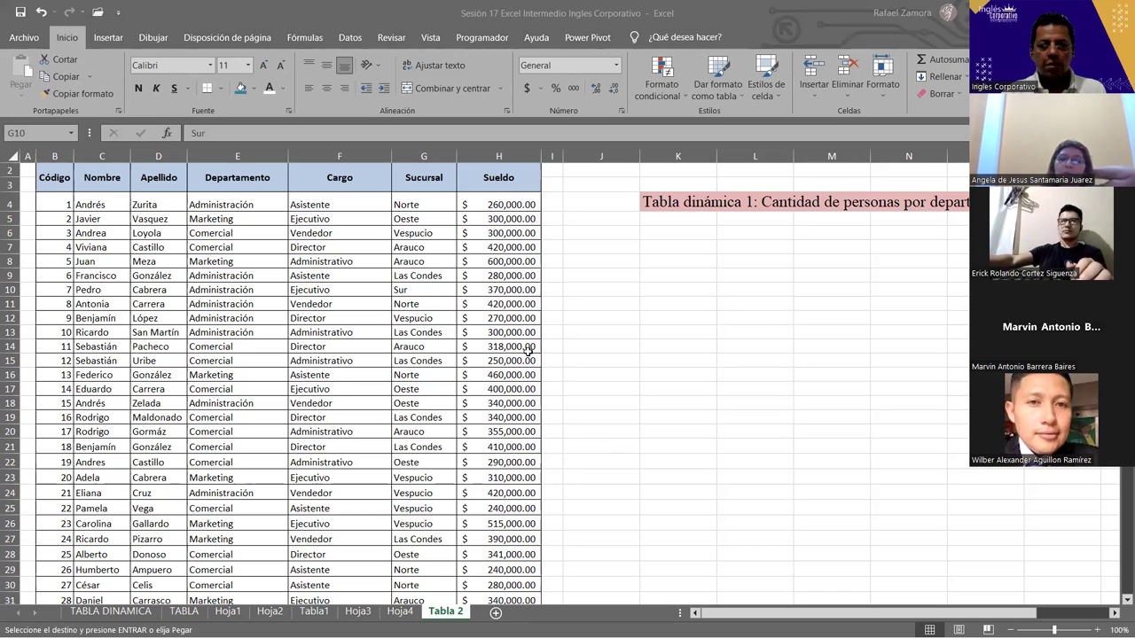
Paste the 'Tabla dinámica 2' heading into K6 under the first title
left_click(678, 236)
type("Tabla dinámica 2: Cantidad de personas por departamento y sucursal.")
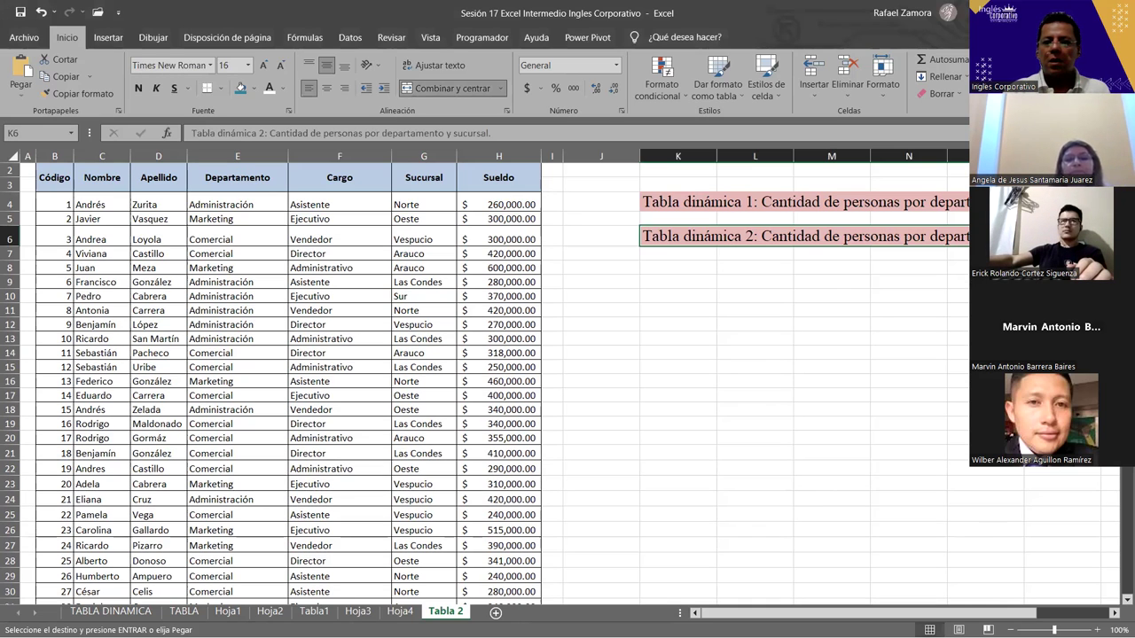
left_click_drag(951, 613, 997, 618)
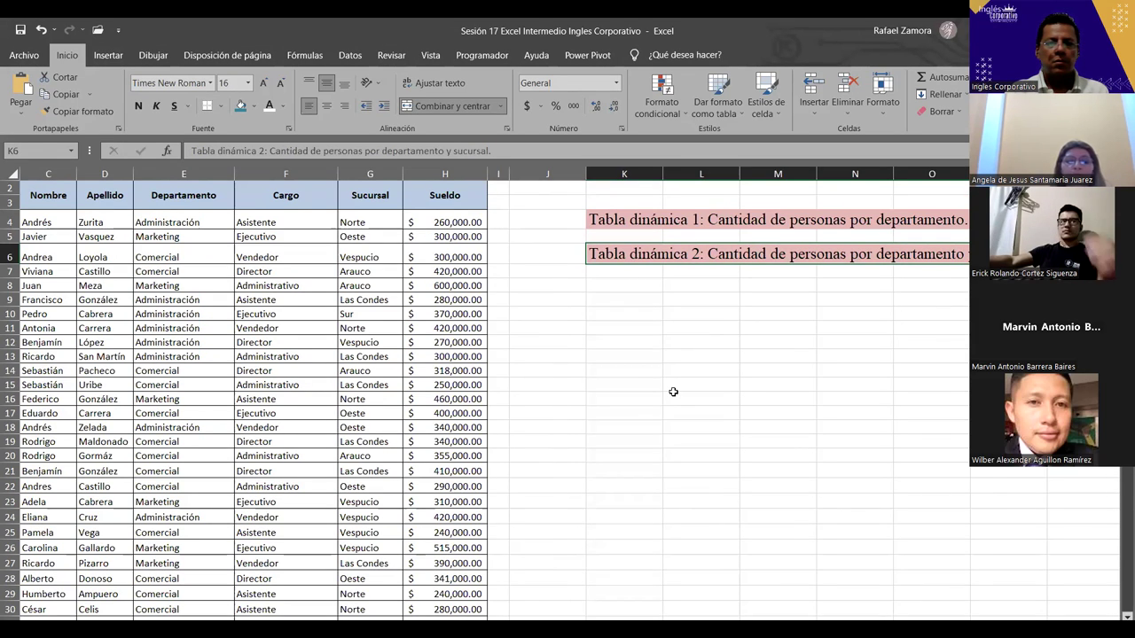
left_click(673, 392)
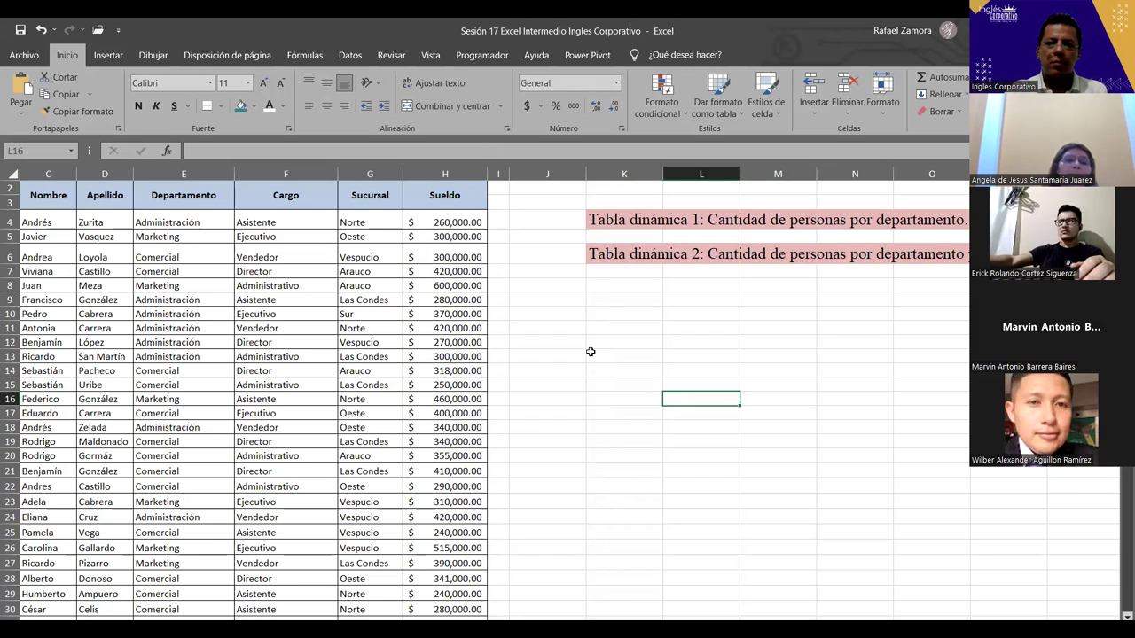
left_click(672, 385)
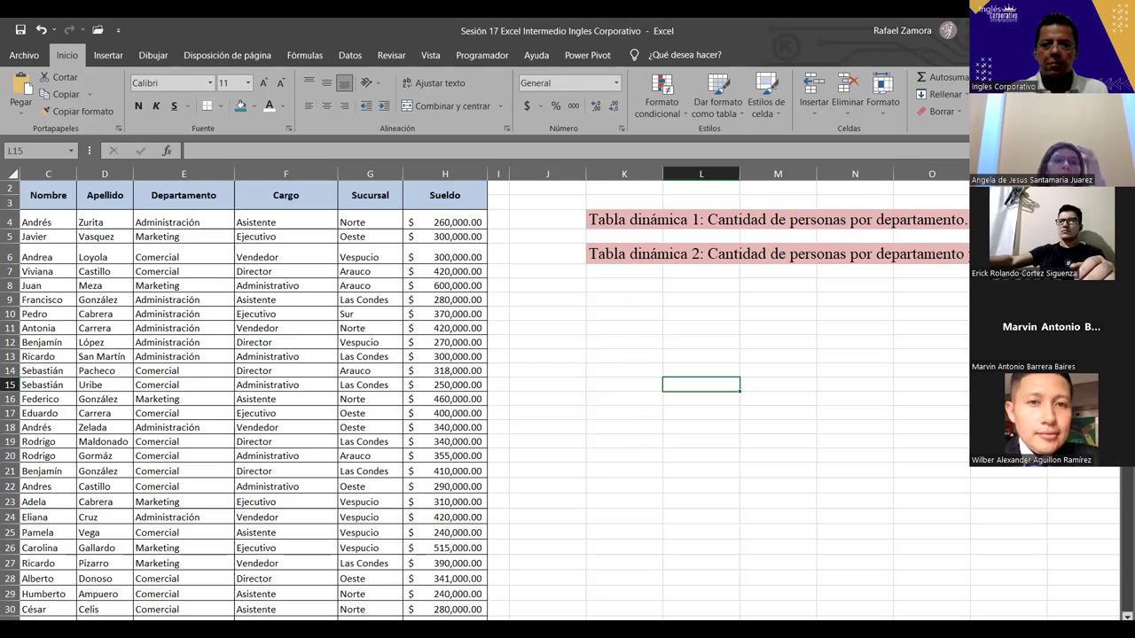
Paste the red EN PRACTICA banner image onto the sheet beside the data
key("alt+Tab")
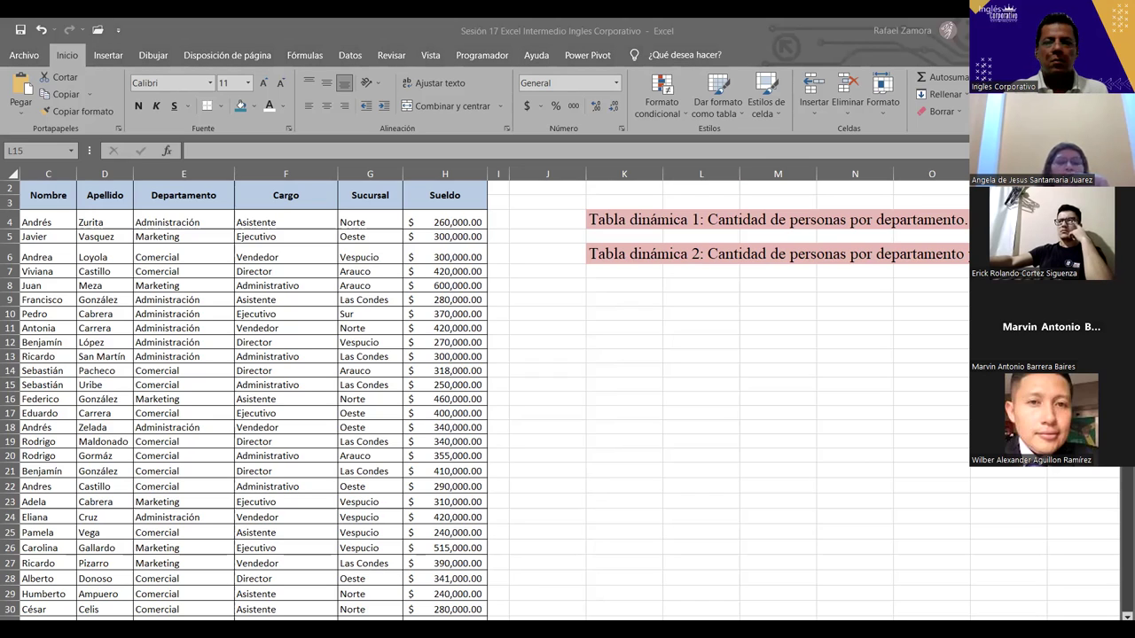
left_click(636, 420)
key("ctrl+v")
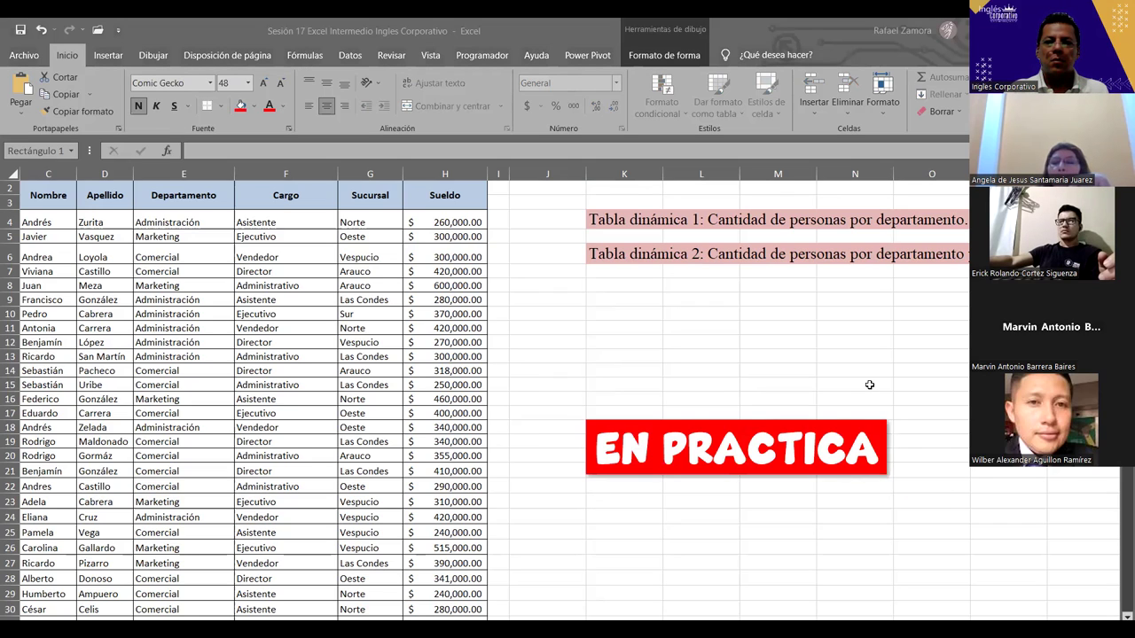
Raise the EN PRACTICA banner under the titles and give K4 and K6 a pale fill with borders
left_click(748, 370)
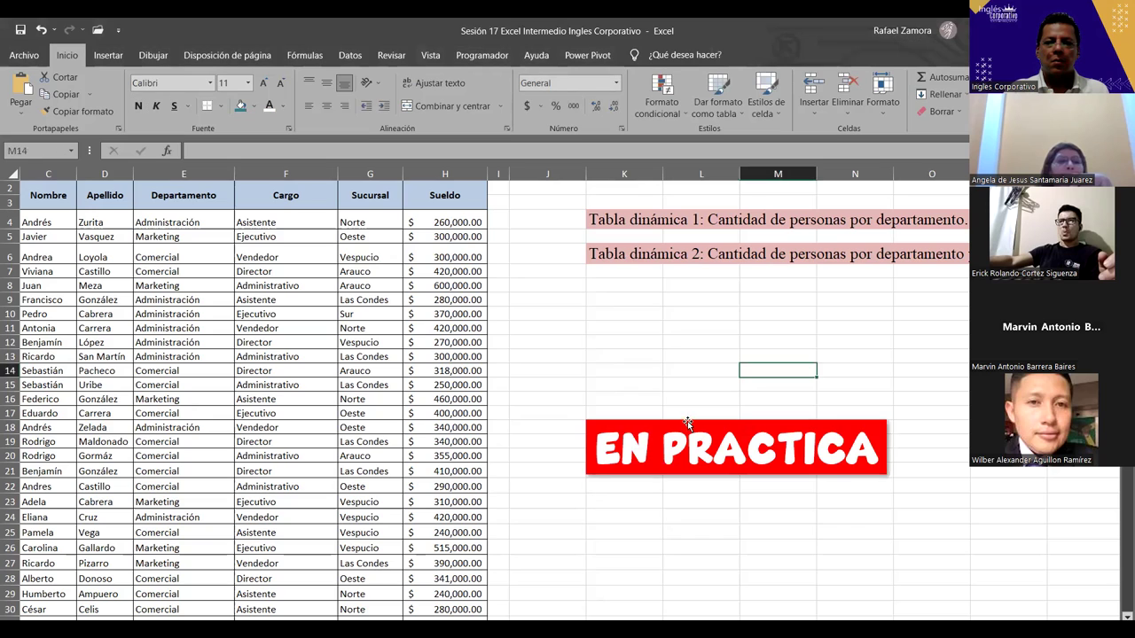
left_click_drag(689, 422, 688, 309)
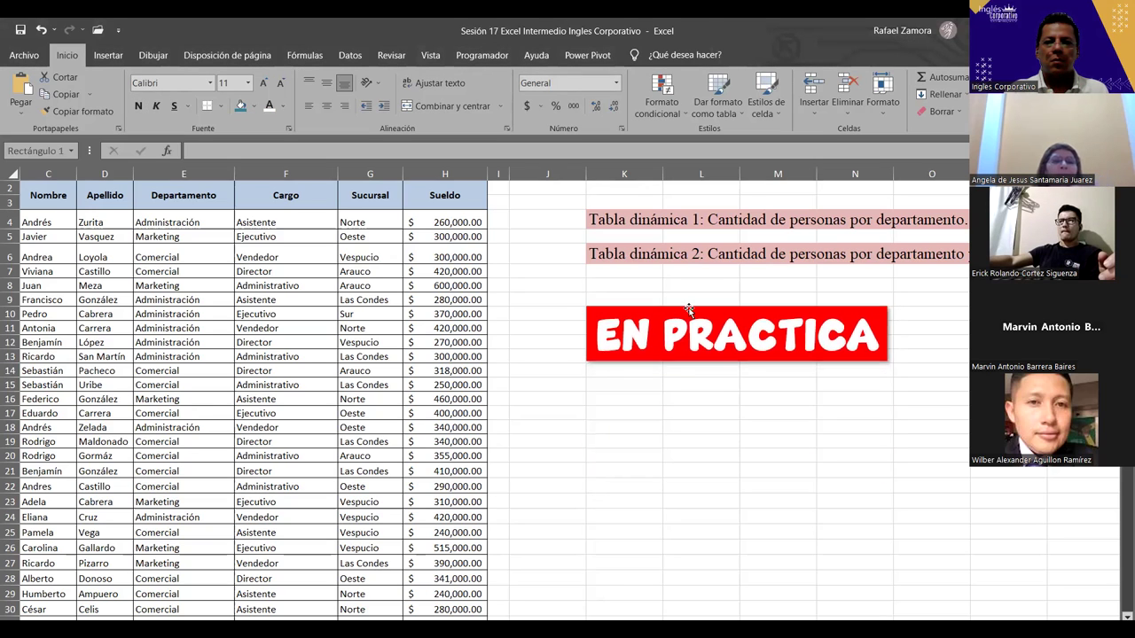
left_click(617, 220)
left_click(620, 255, "ctrl")
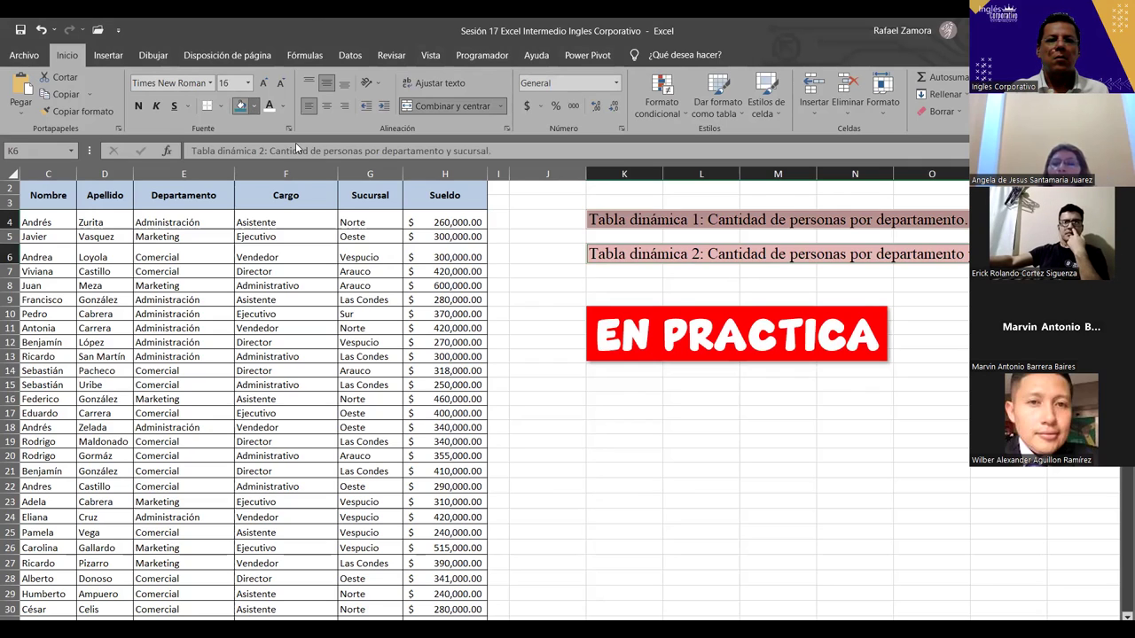
left_click(253, 105)
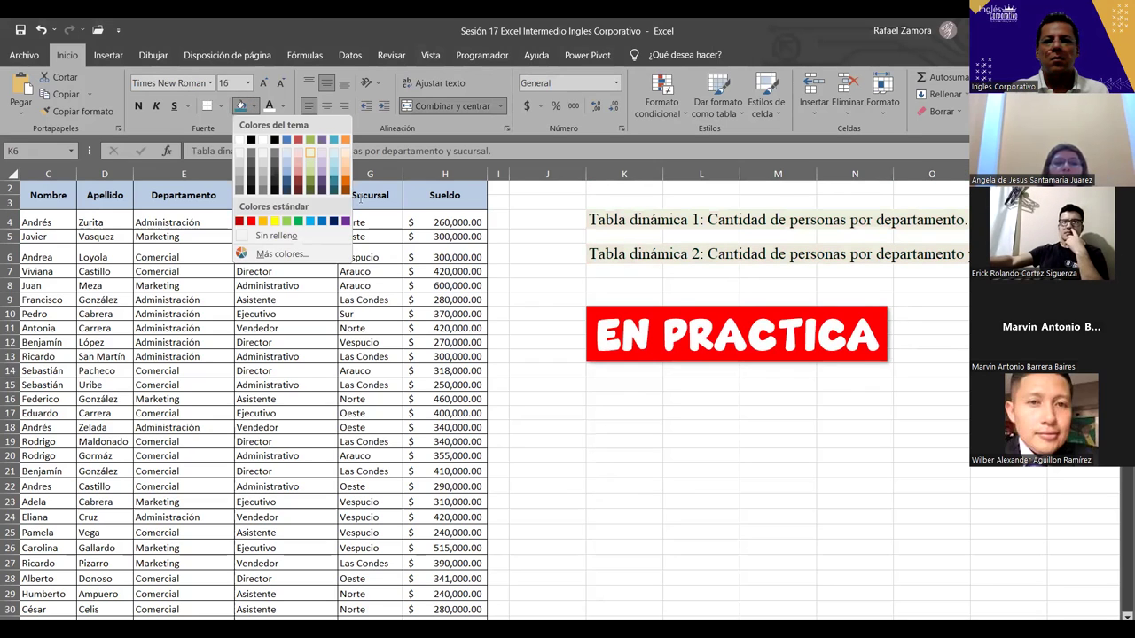
left_click(263, 152)
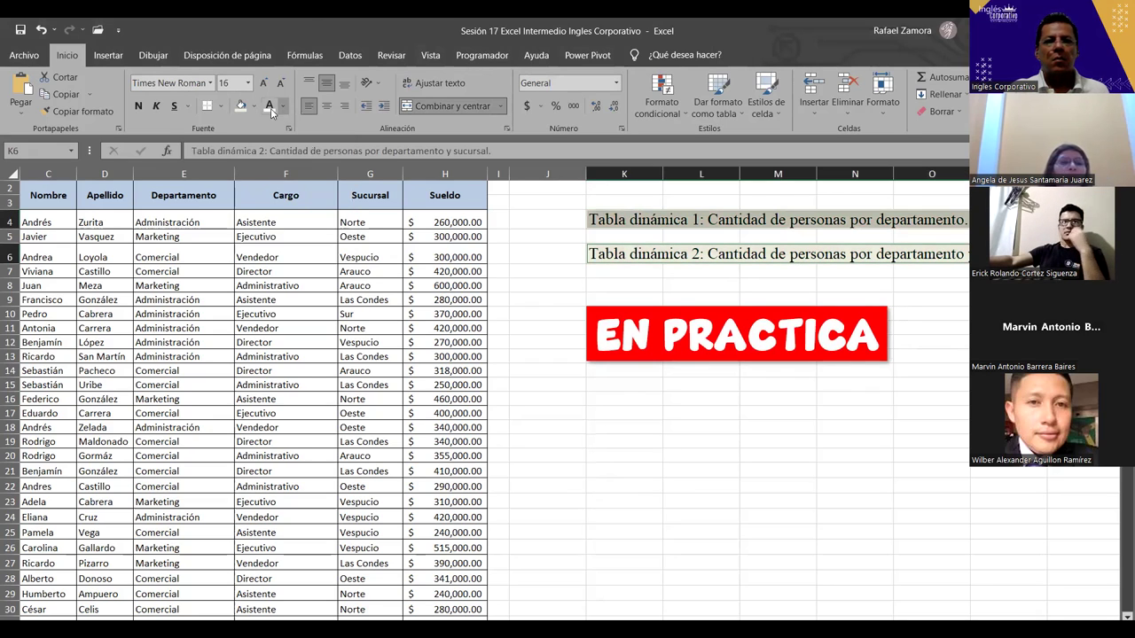
left_click(222, 108)
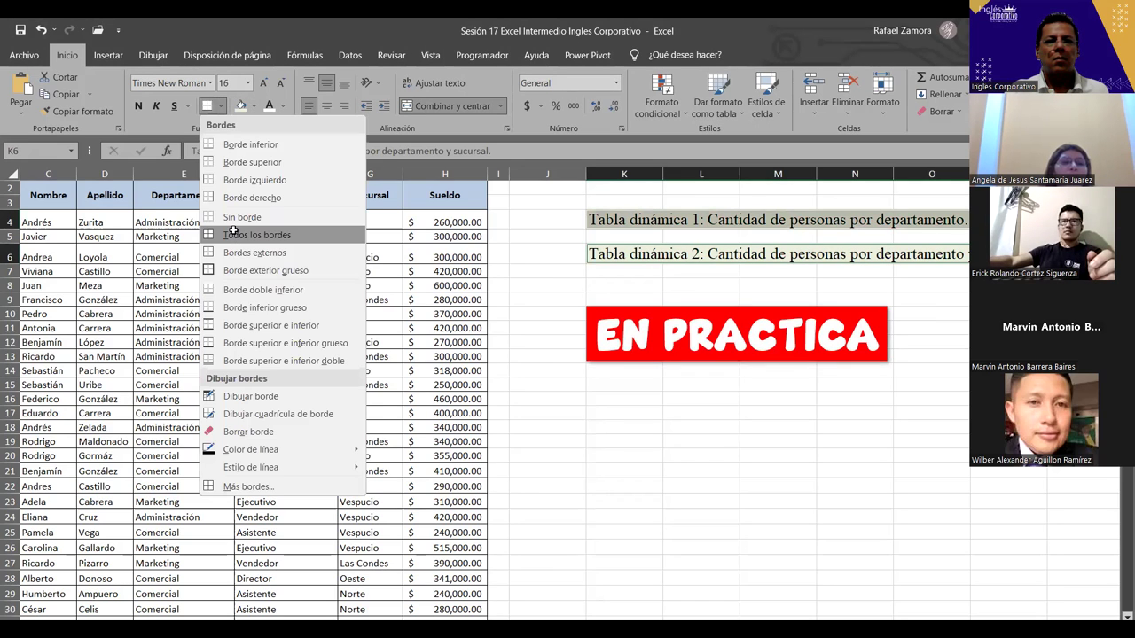
left_click(232, 234)
Delete the empty column J so the titles shift left
left_click(630, 442)
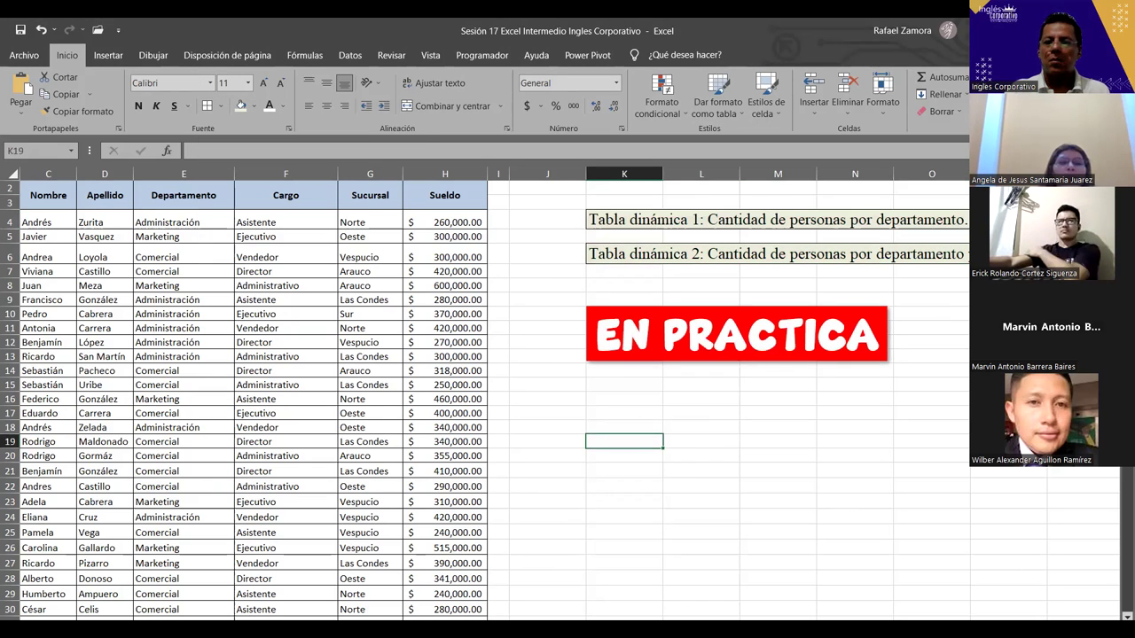
left_click(1101, 609)
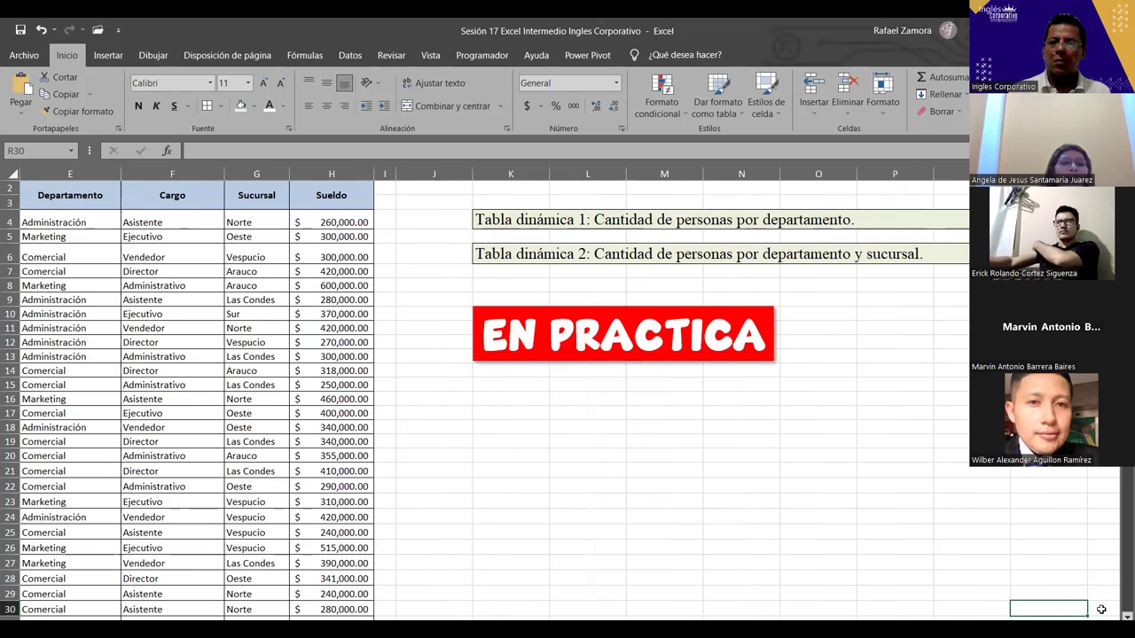
key("Left")
key("Left")
key("Left")
key("Left")
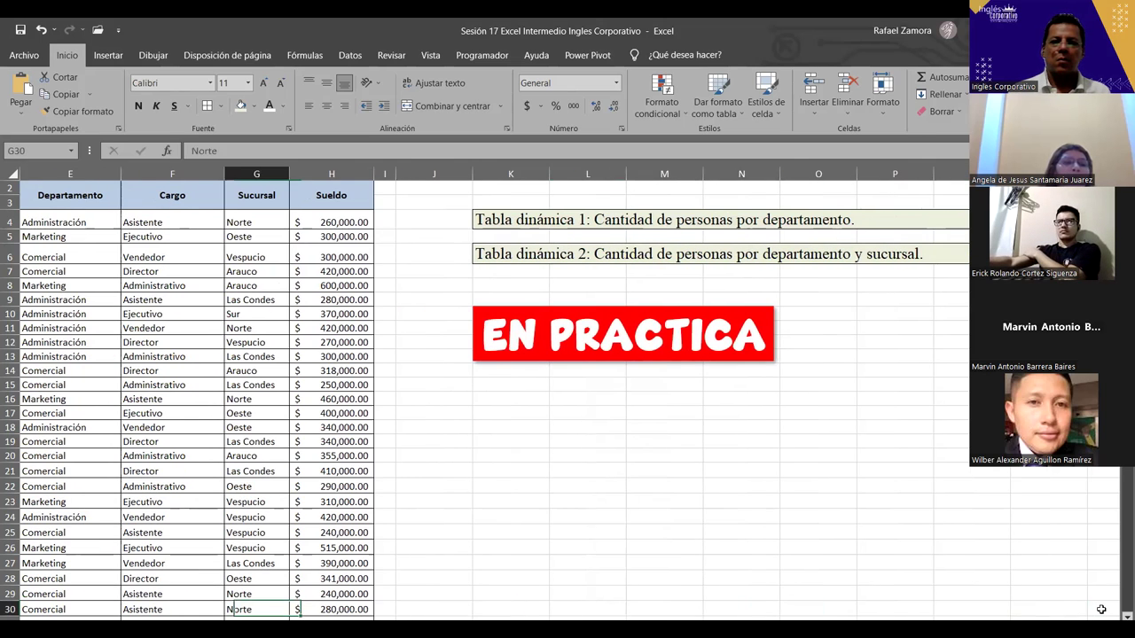
key("Left")
key("Left")
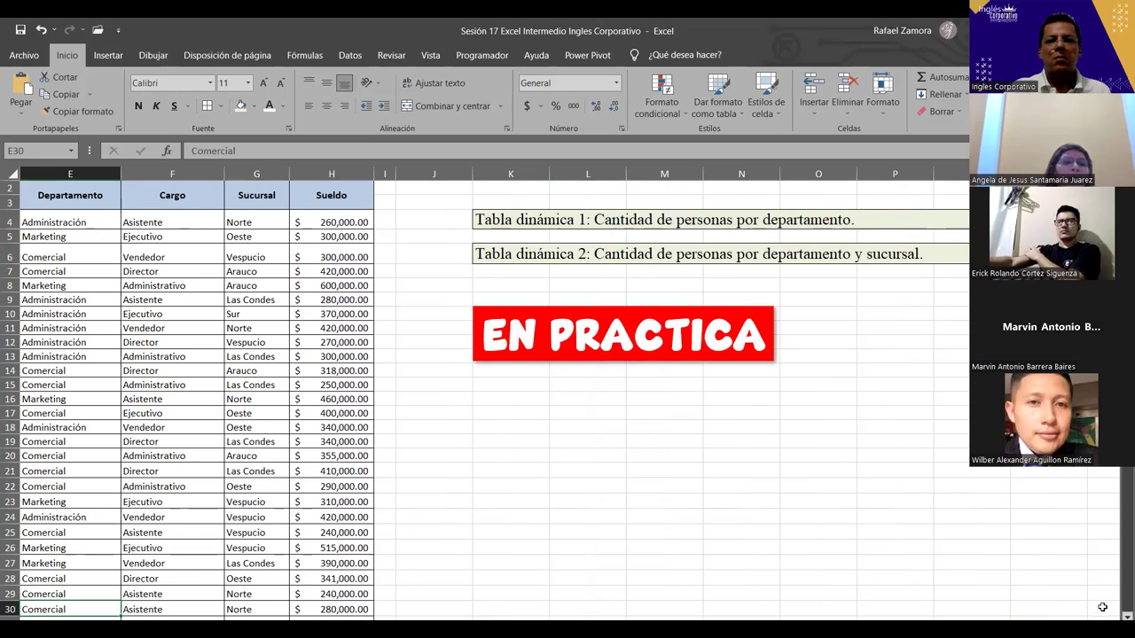
left_click(445, 172)
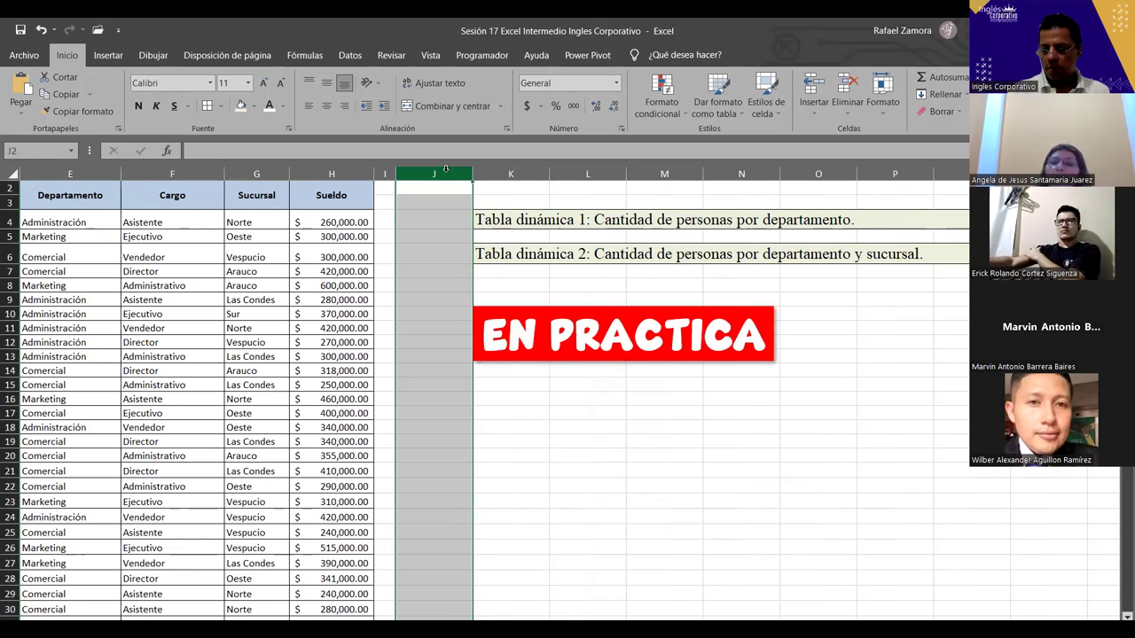
key("ctrl+minus")
left_click(743, 438)
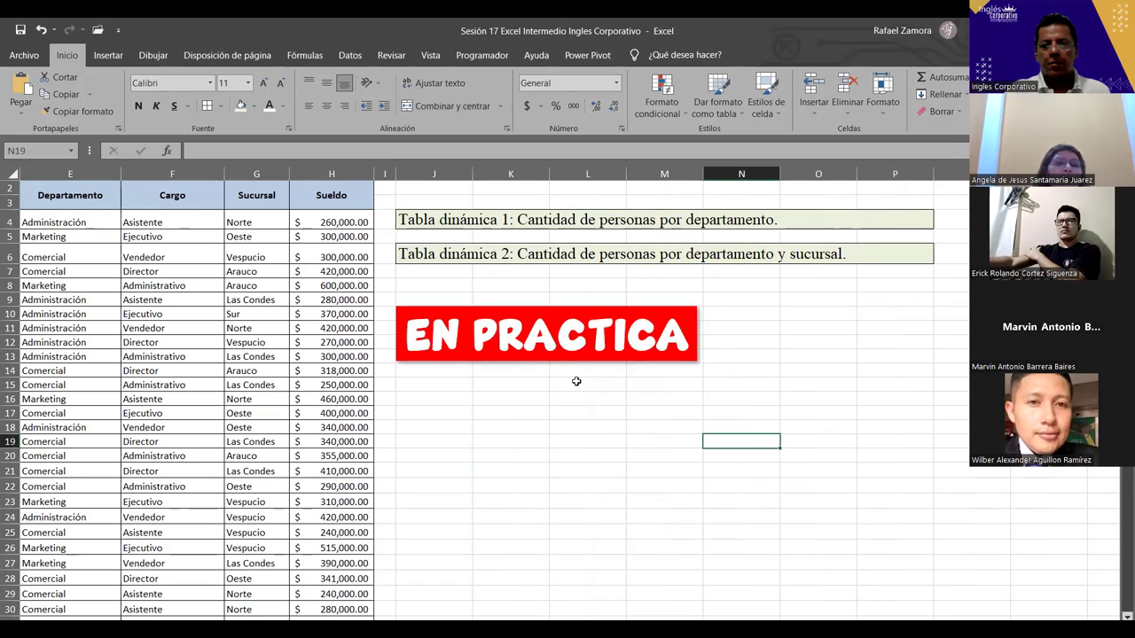
left_click(609, 467)
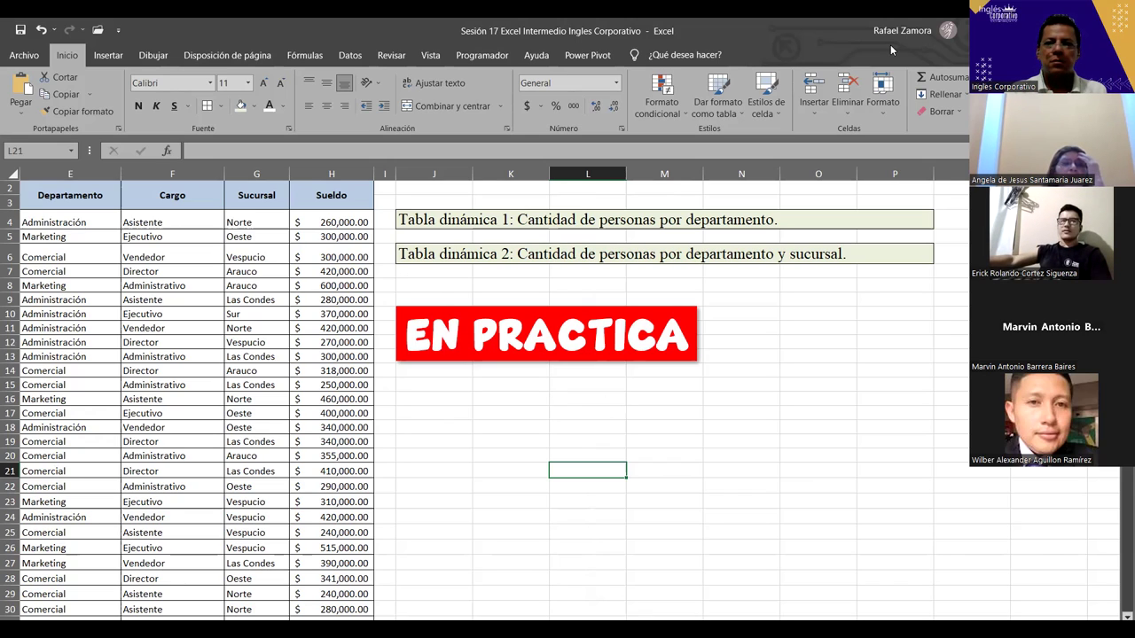
left_click(536, 432)
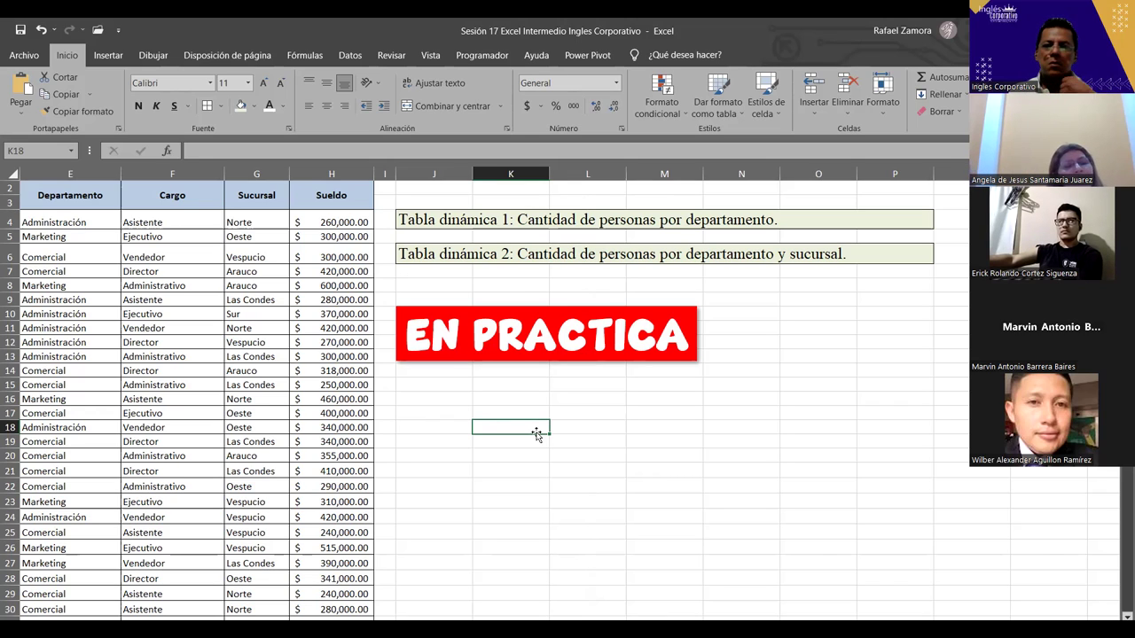
left_click(582, 400)
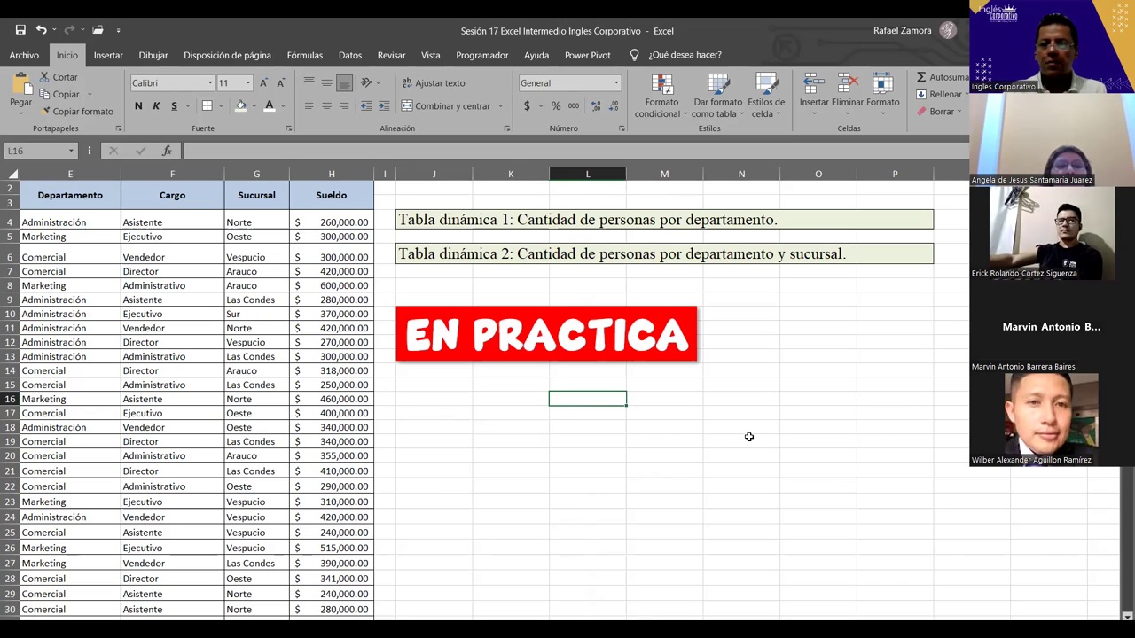
left_click(711, 427)
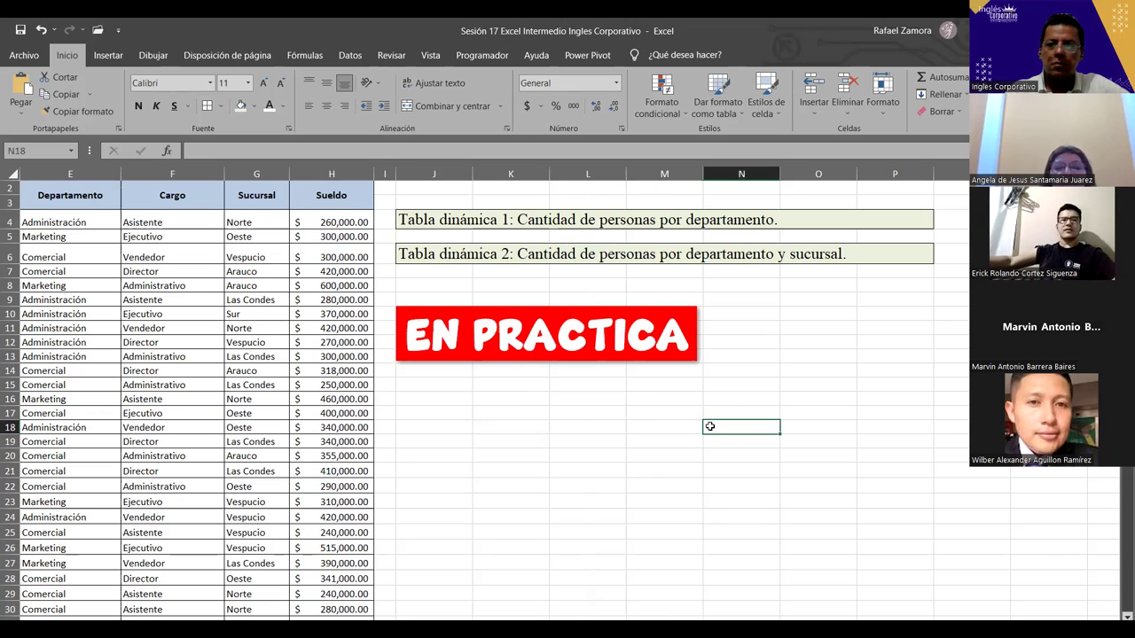
left_click(514, 426)
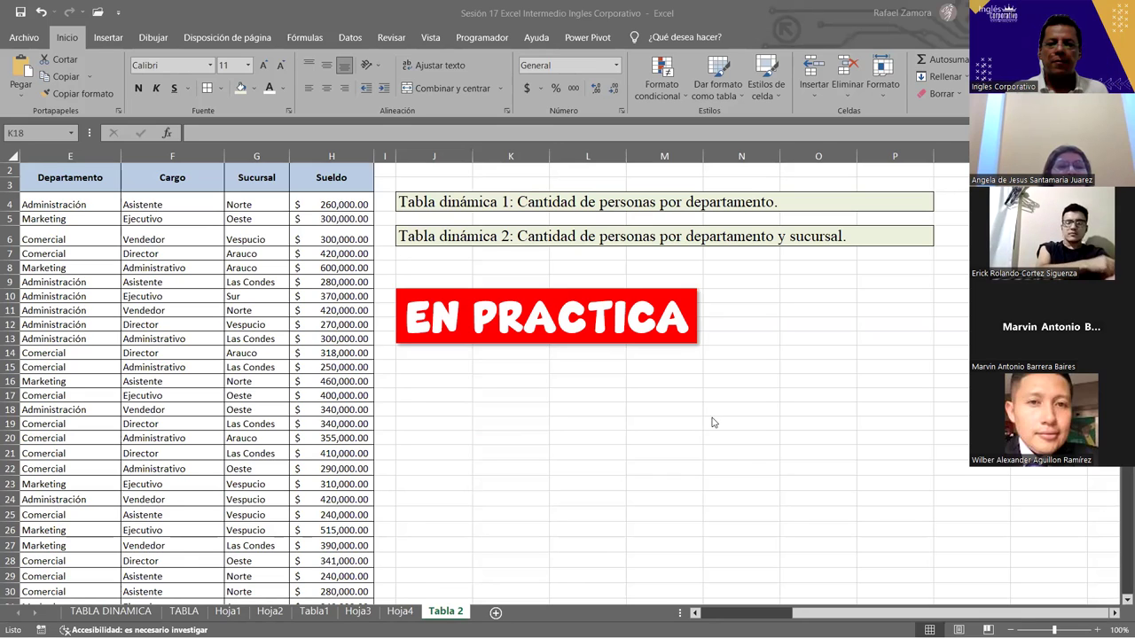
key("alt+Tab")
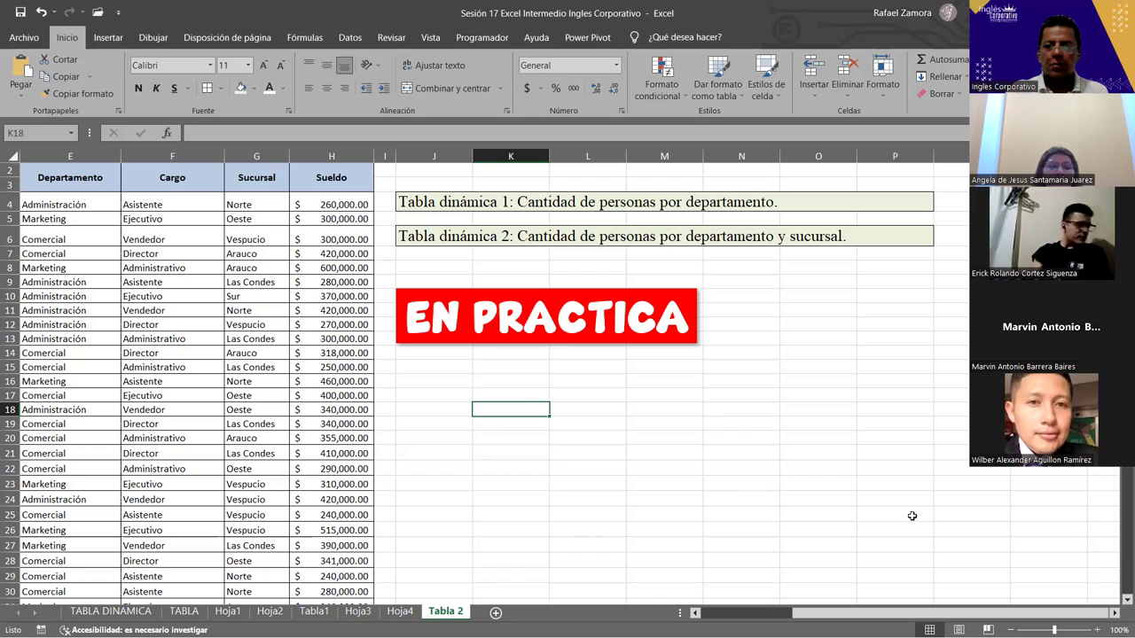
left_click(697, 510)
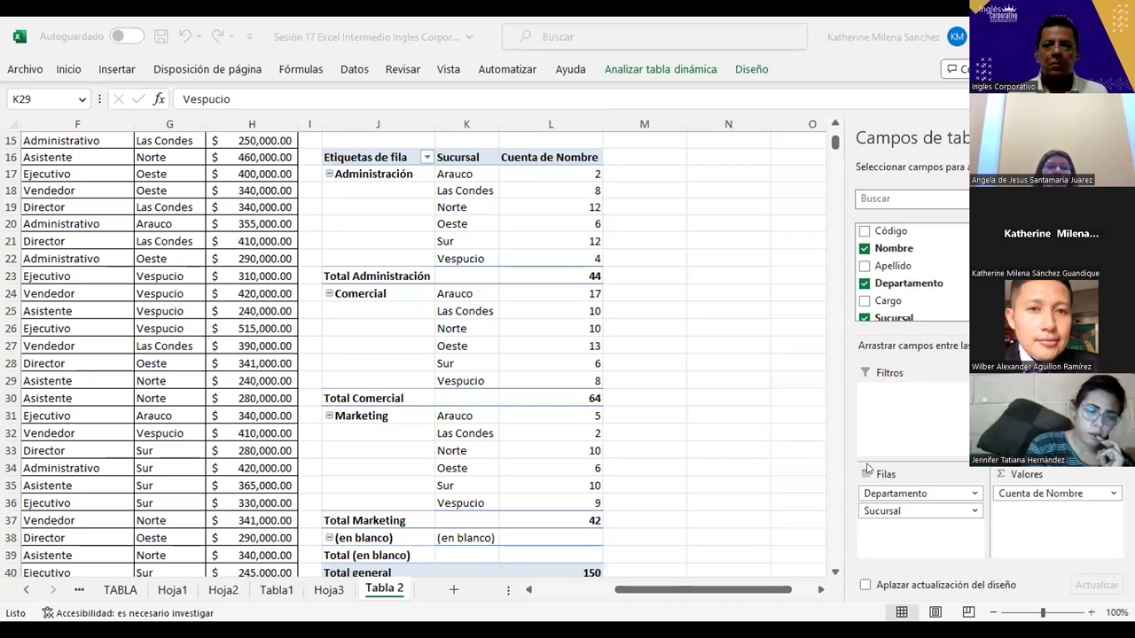
Try grouping the pivot rows by Sucursal, then put Departamento back above Sucursal
left_click(868, 470)
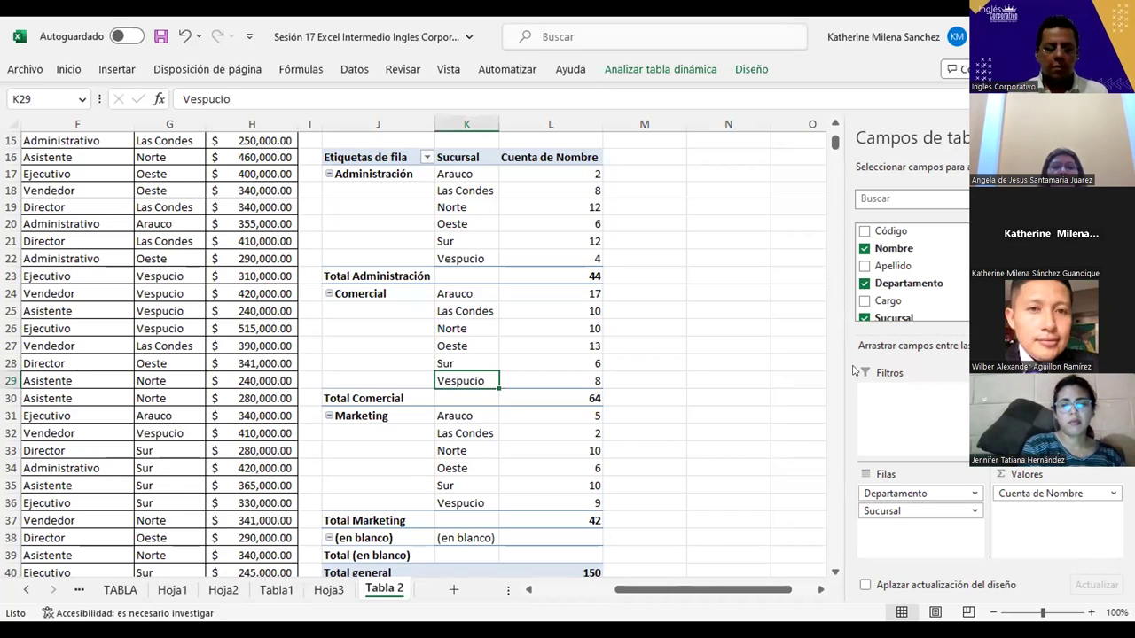
left_click_drag(896, 493, 896, 525)
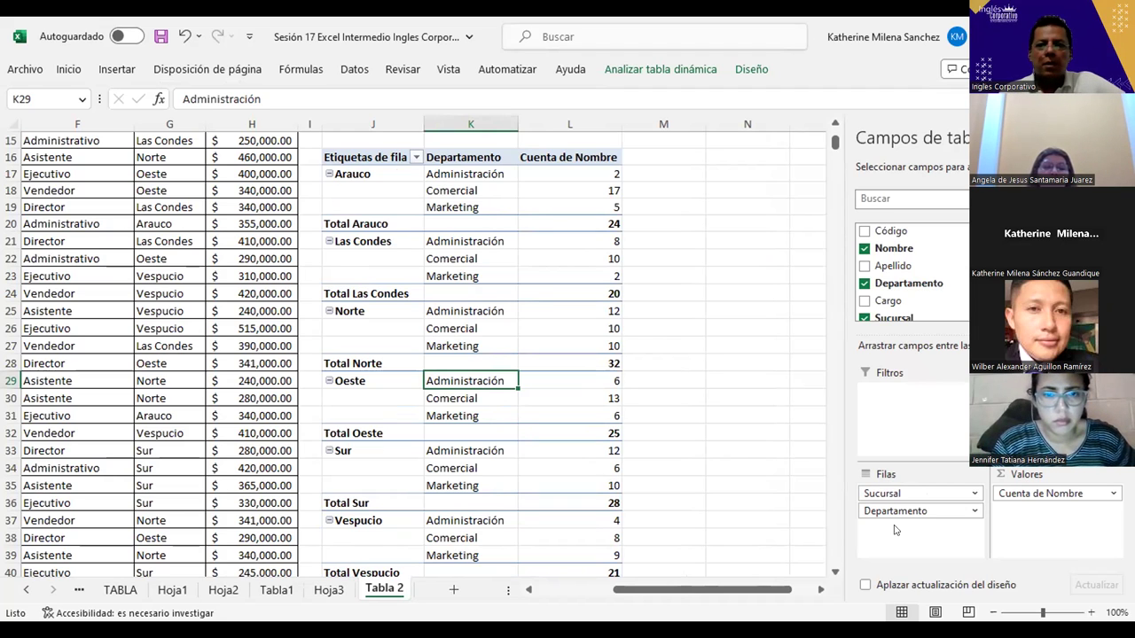
left_click_drag(884, 494, 894, 530)
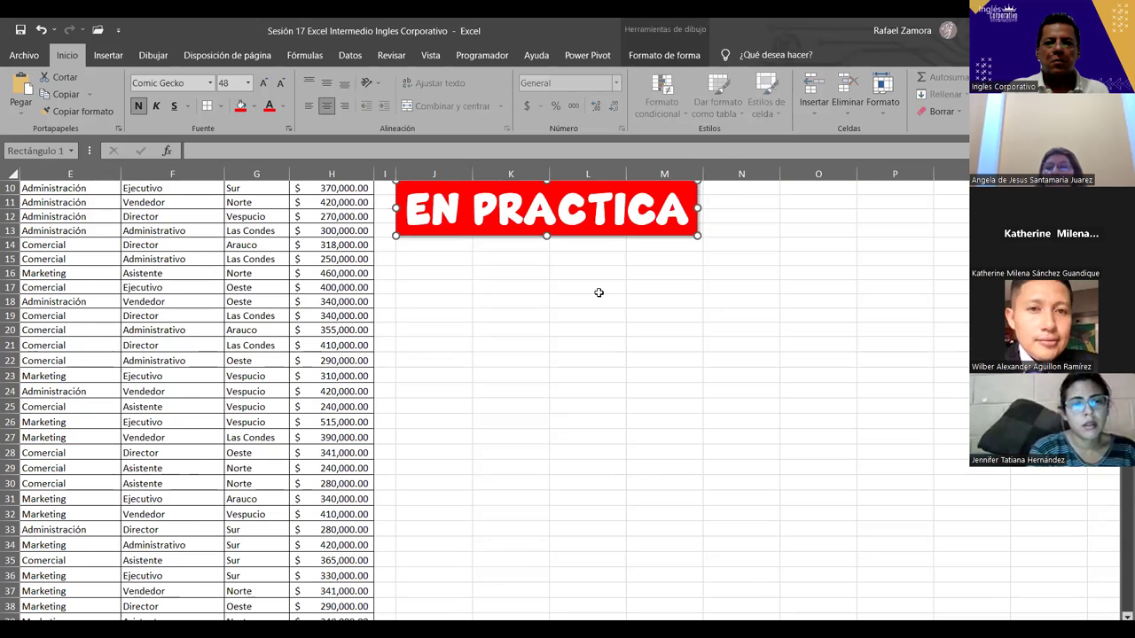
Drag the EN PRACTICA banner down to around row 35, clear of the task headings
left_click_drag(546, 208, 607, 558)
scroll(647, 488, "down", 3)
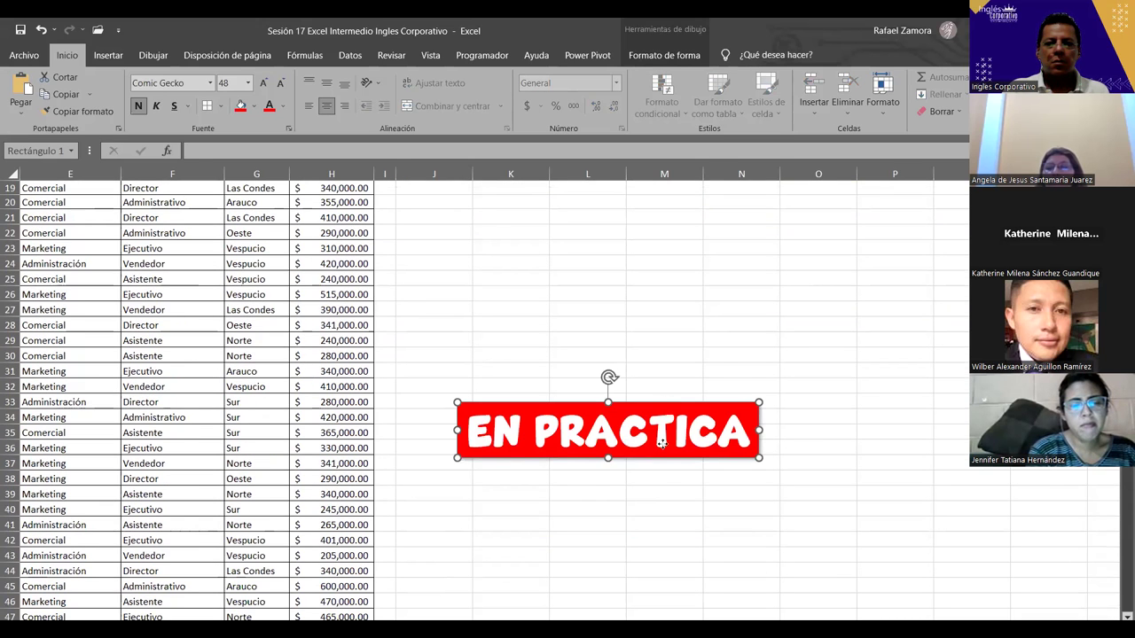
left_click_drag(662, 444, 662, 478)
scroll(623, 413, "up", 6)
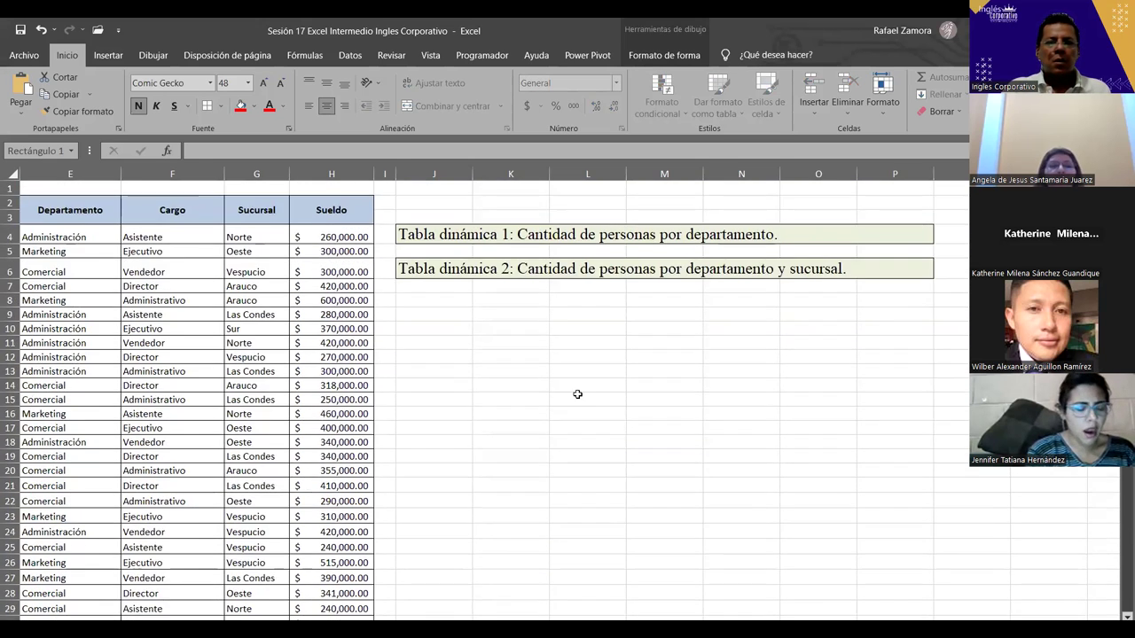
left_click(578, 395)
Undo the banner move and create a pivot table from Tabla 2!$B$2:$H$153 on a new worksheet
key("ctrl+z")
key("ctrl+z")
scroll(484, 379, "up", 3)
left_click(177, 372)
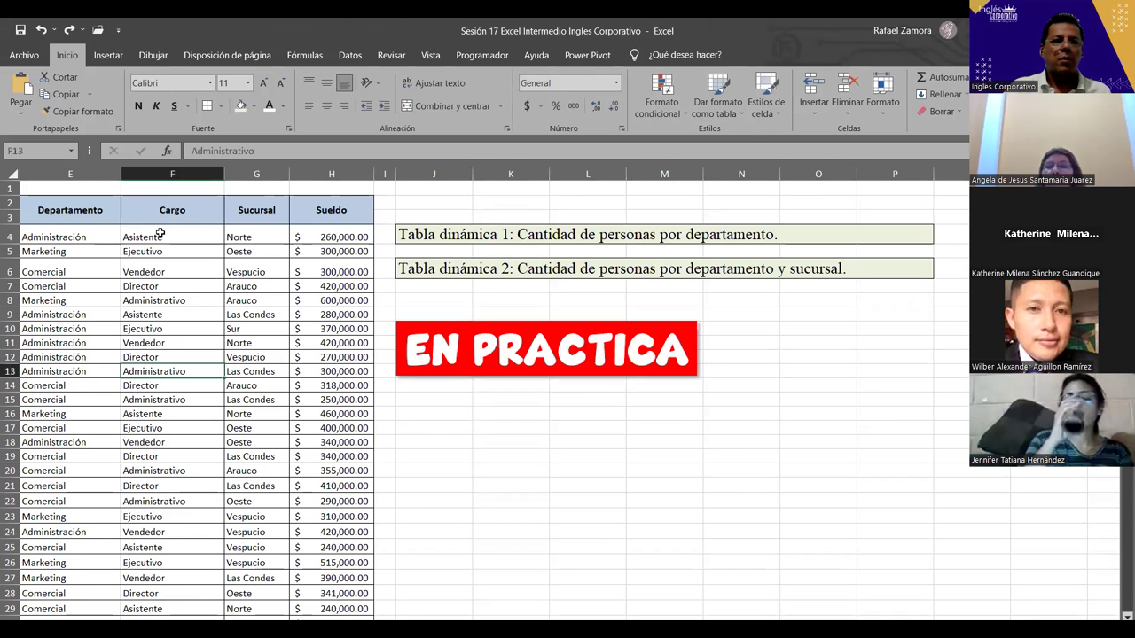
left_click(109, 55)
left_click(29, 89)
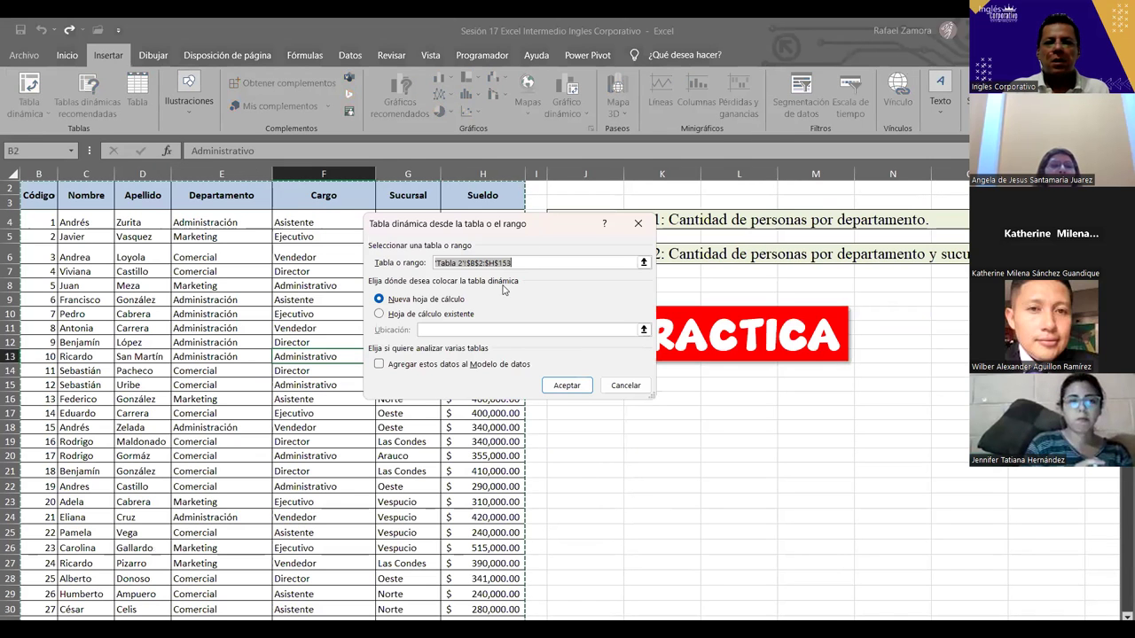
left_click(567, 386)
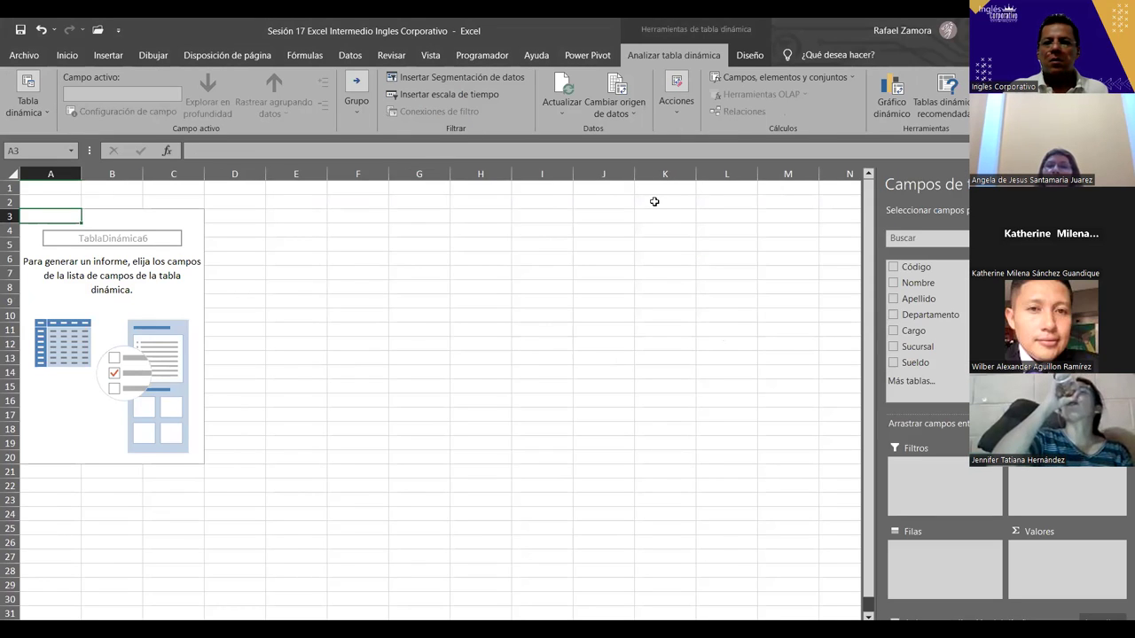
Put Departamento in rows, count Nombre as values, and spread Sucursal across the columns
left_click_drag(922, 317, 982, 553)
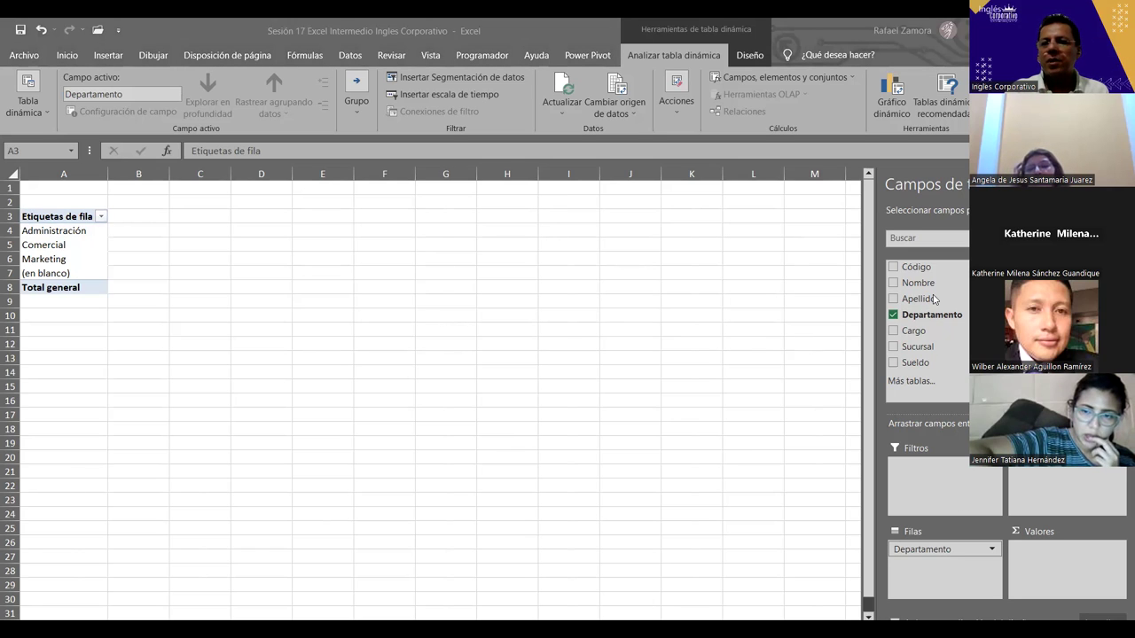
left_click(938, 342)
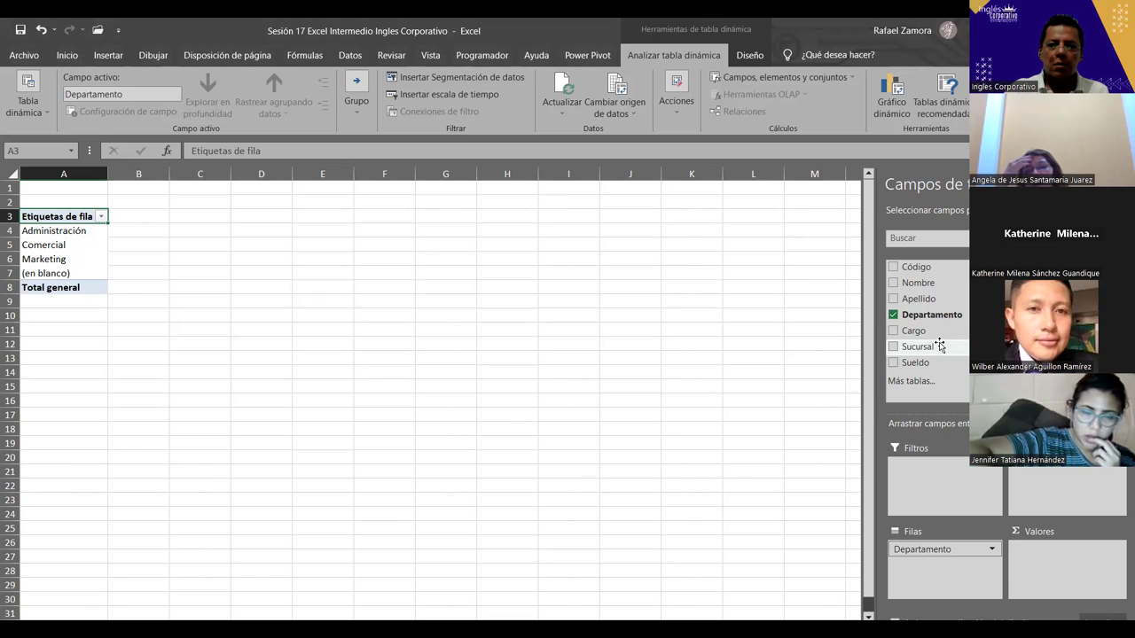
left_click_drag(939, 346, 993, 571)
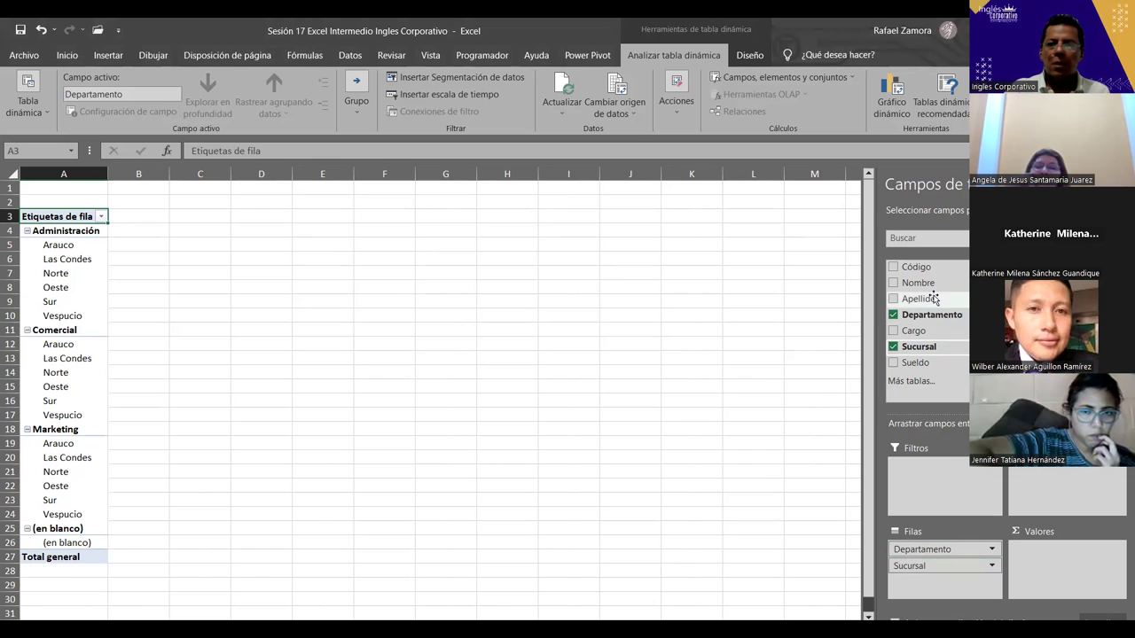
left_click_drag(922, 282, 1085, 577)
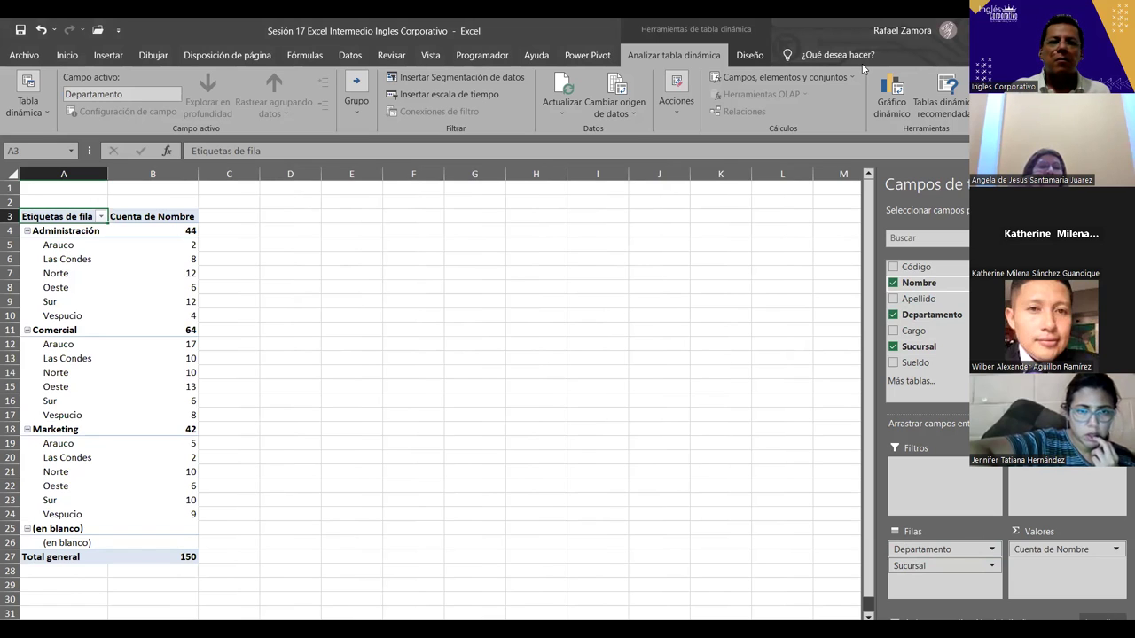
left_click(191, 286)
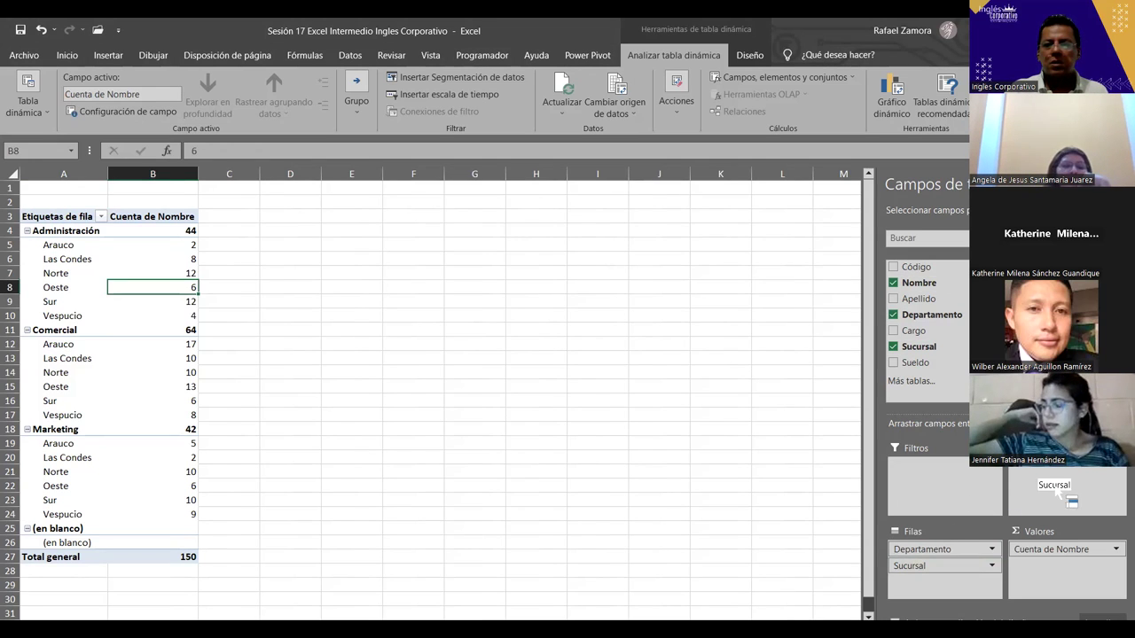
left_click_drag(908, 566, 1055, 489)
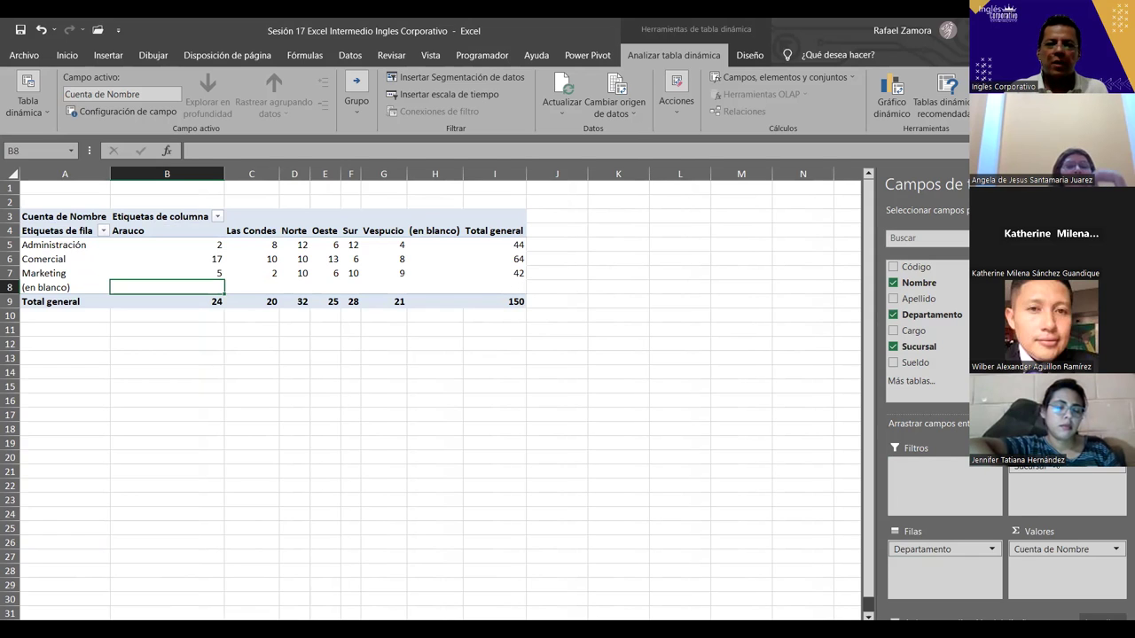
Pivot branches into rows and departments into columns, and centre the count values in B5:F12
mouse_move(1032, 467)
left_mouse_down()
mouse_move(931, 556)
mouse_move(1053, 485)
left_mouse_up()
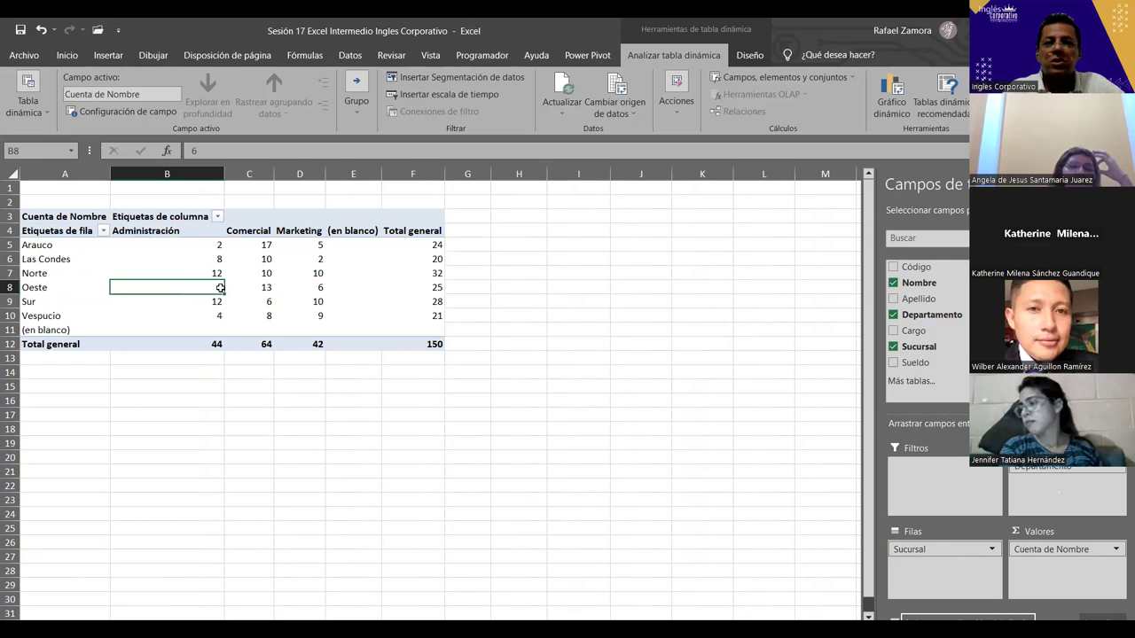
left_click_drag(207, 246, 423, 349)
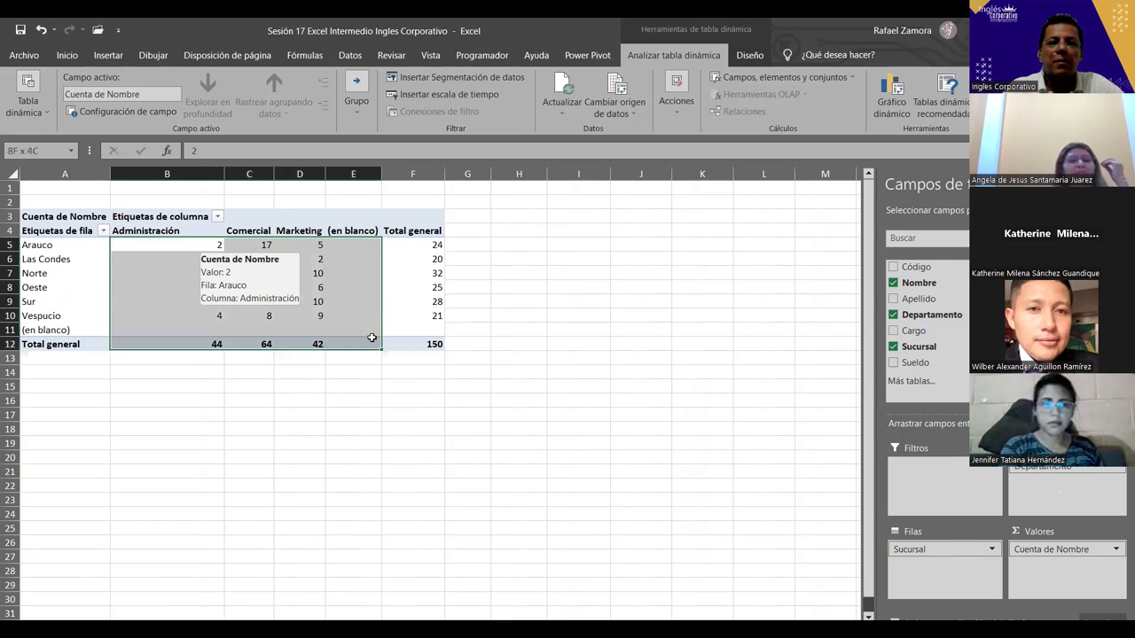
left_click(67, 55)
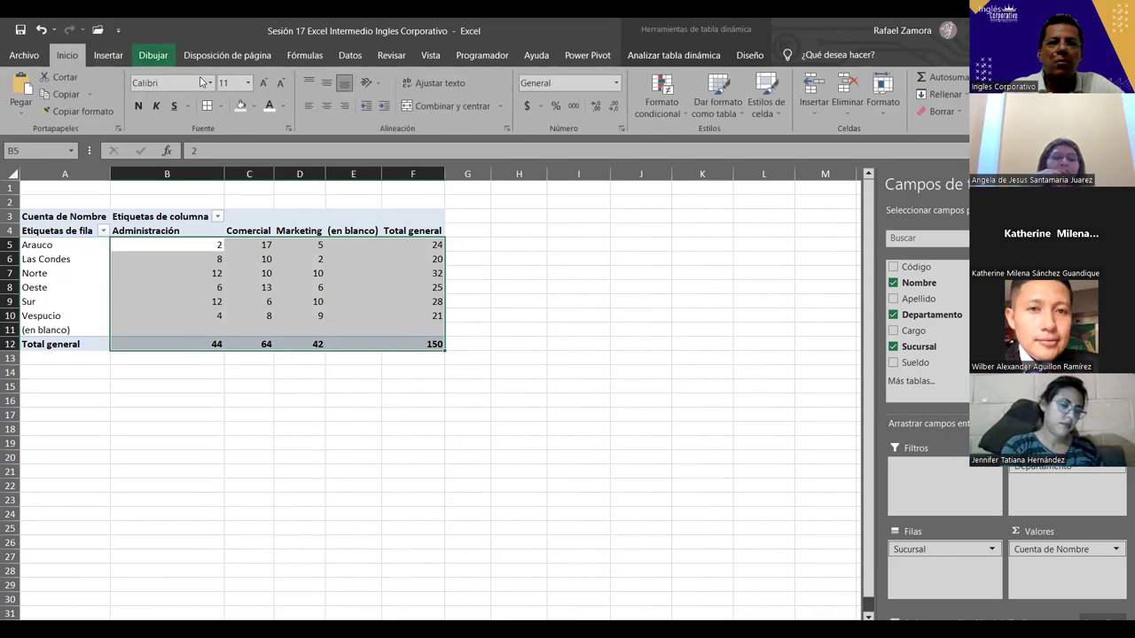
left_click(328, 105)
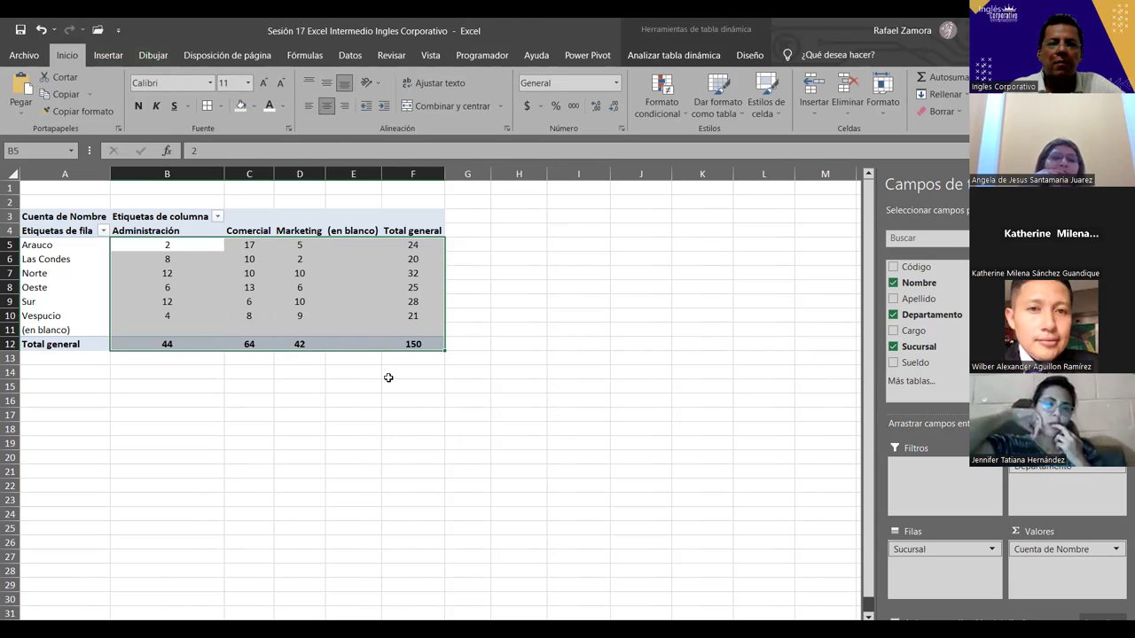
left_click(388, 383)
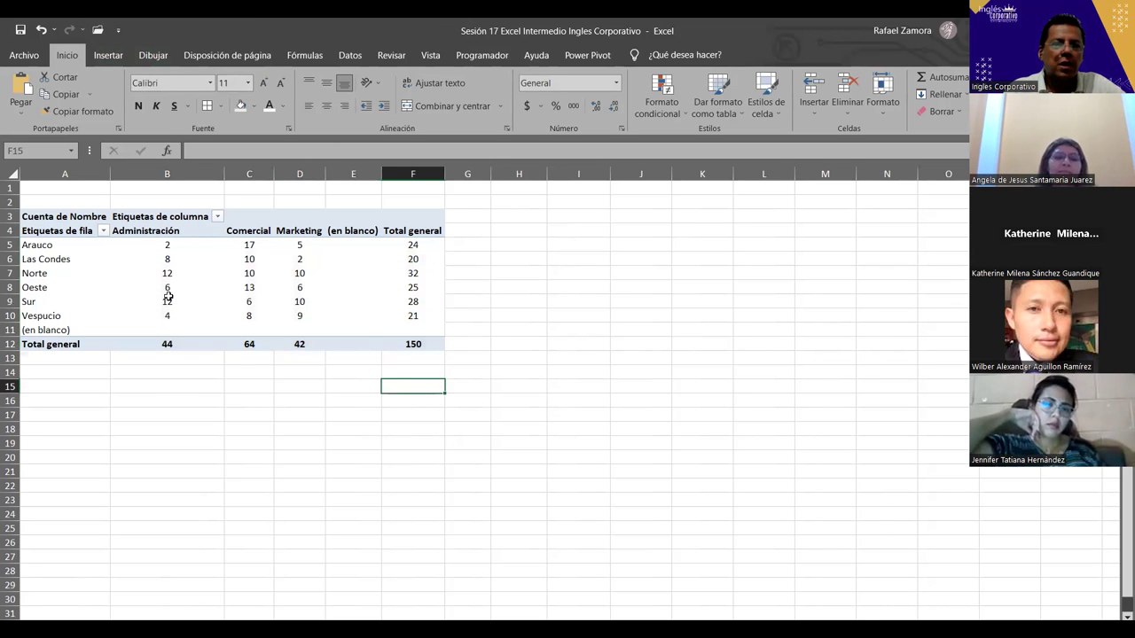
left_click_drag(142, 232, 423, 231)
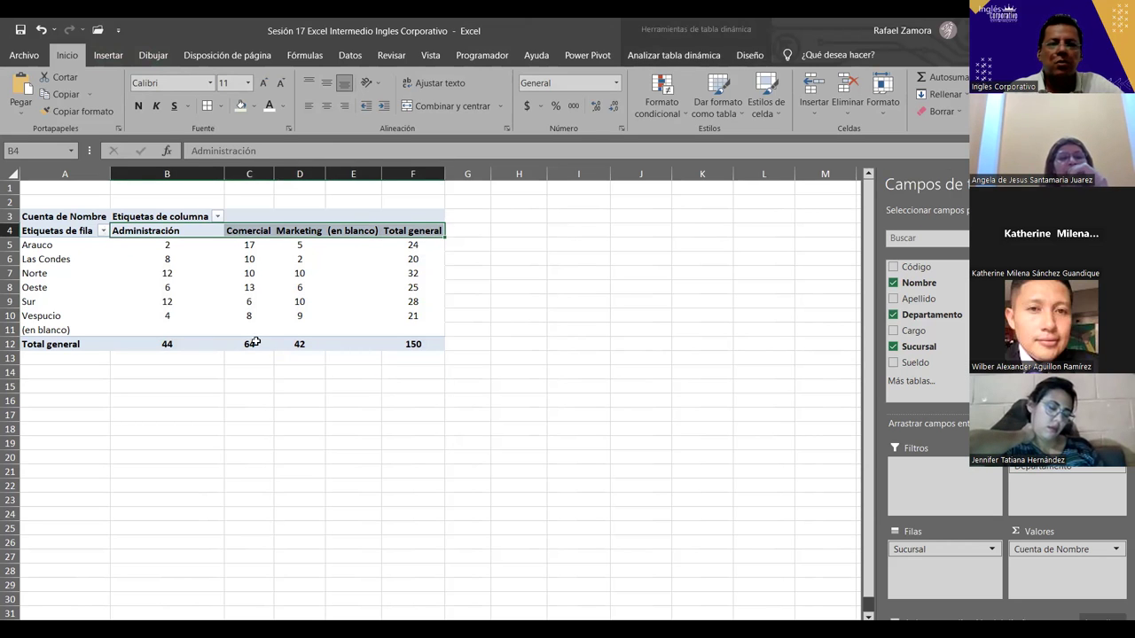
Move Departamento into Filas above Sucursal so branches nest under each department
left_click(48, 248)
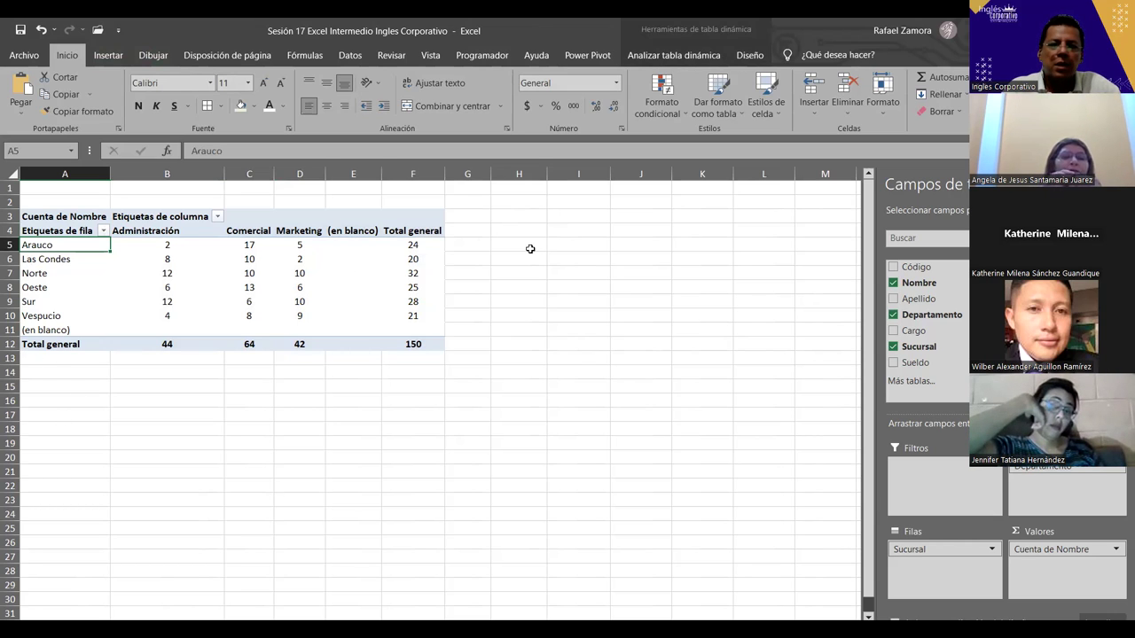
left_click_drag(1055, 472, 944, 566)
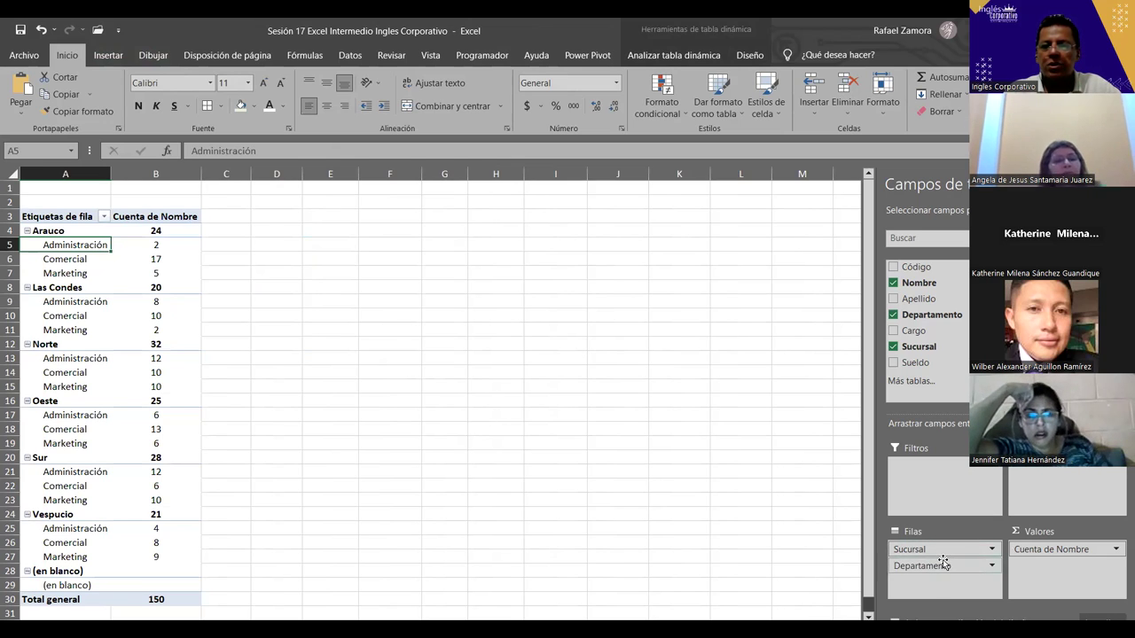
left_click_drag(942, 570, 945, 544)
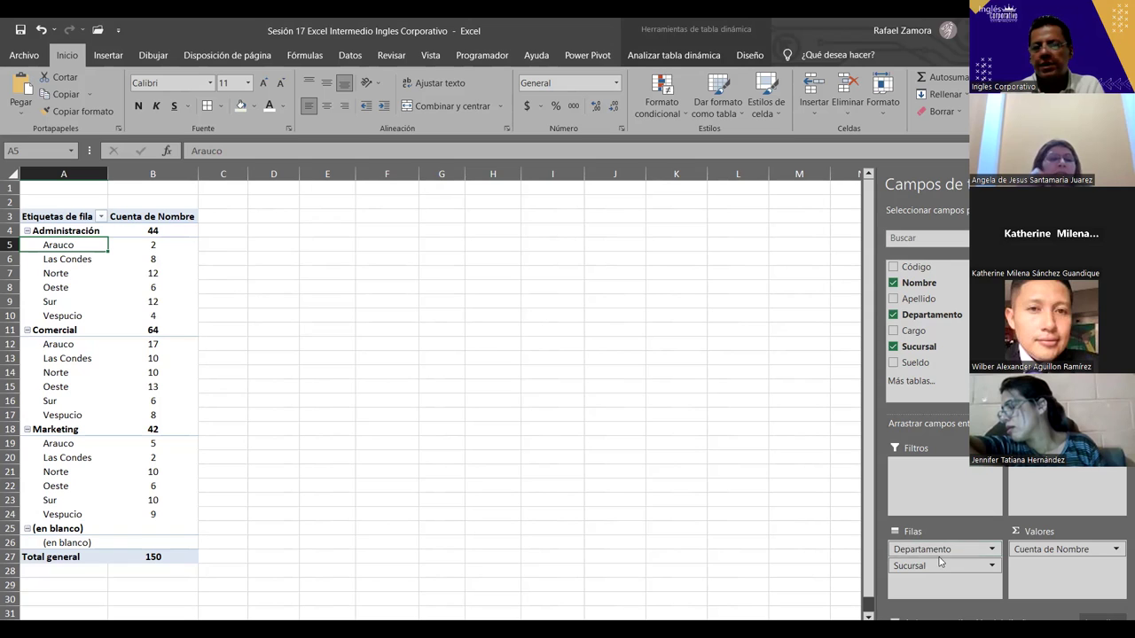
Remove Sucursal from Filas, leaving counts Administración 44, Comercial 64, Marketing 42
left_click(190, 228)
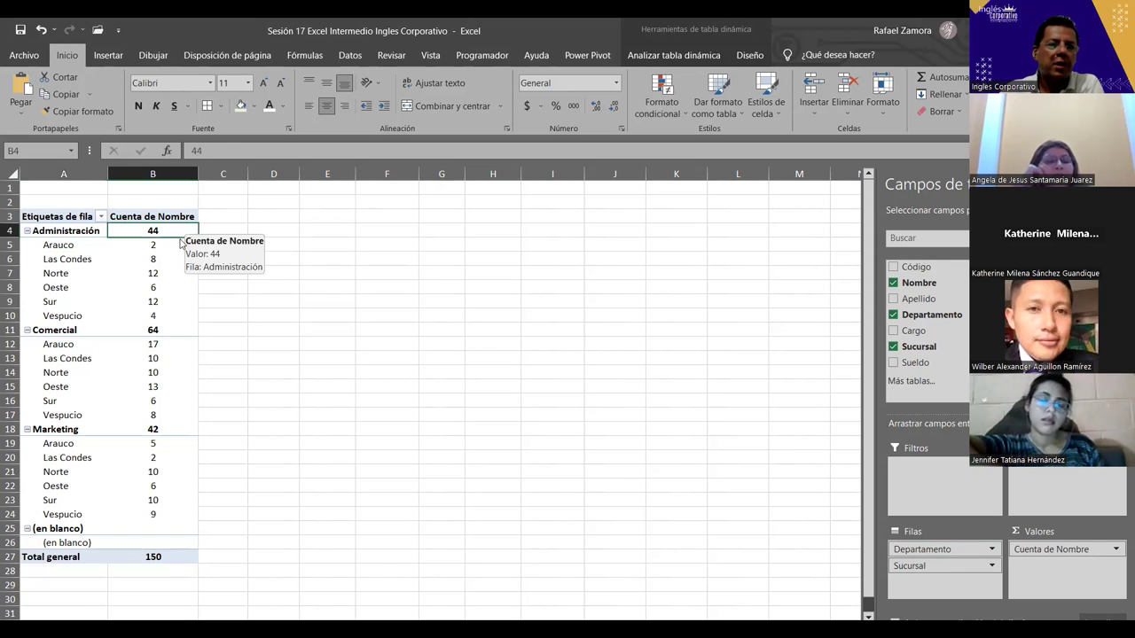
left_click_drag(148, 245, 141, 315)
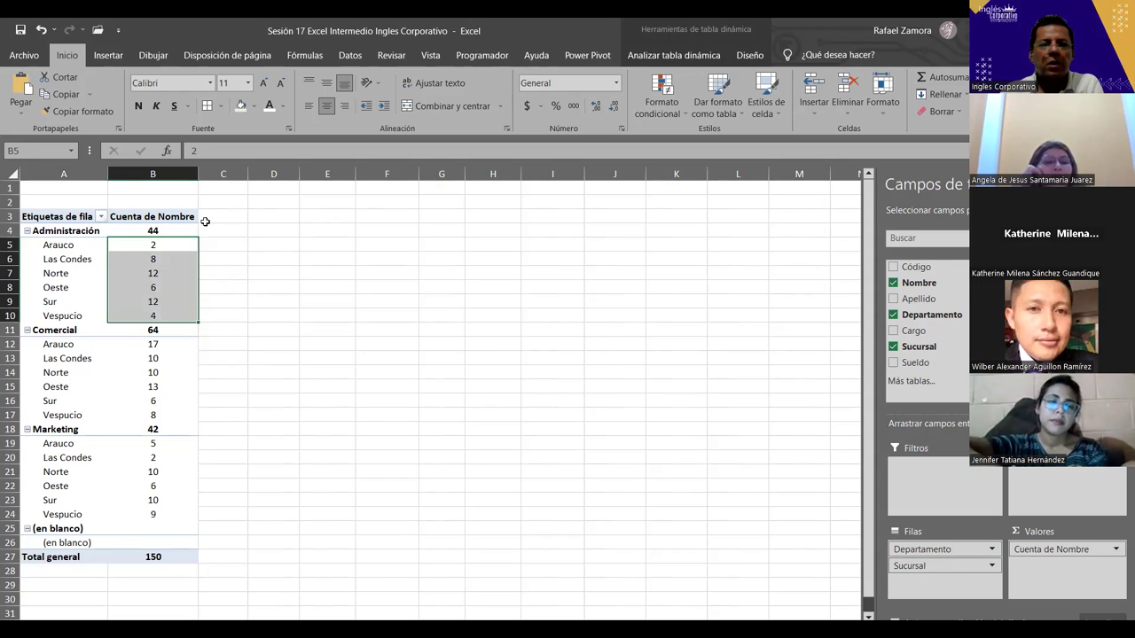
left_click(111, 246)
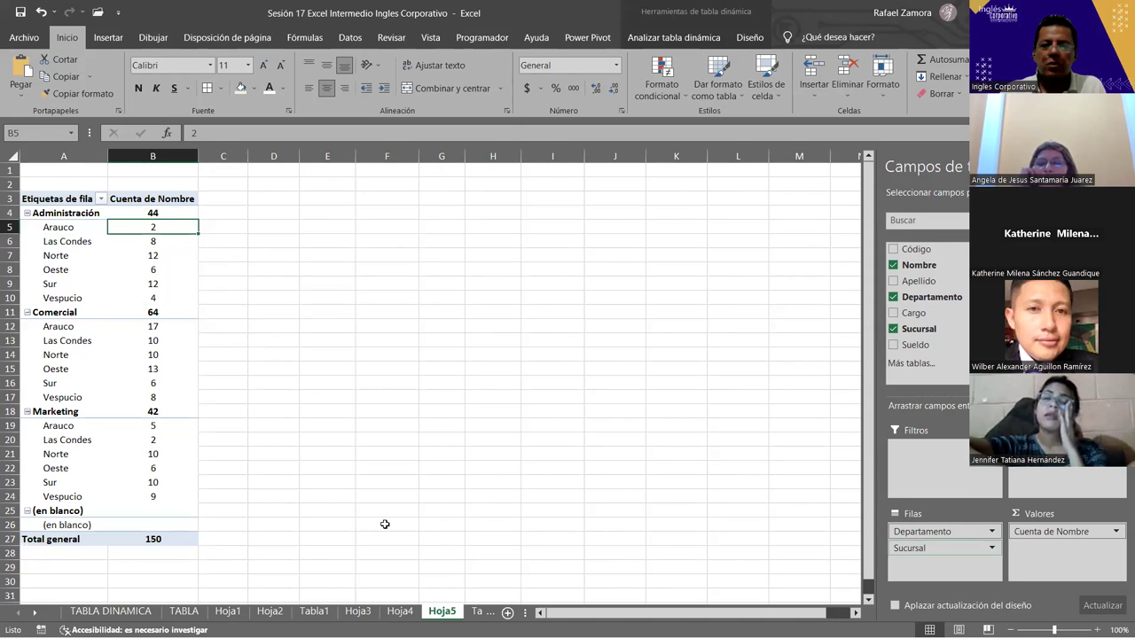
left_click_drag(922, 548, 966, 321)
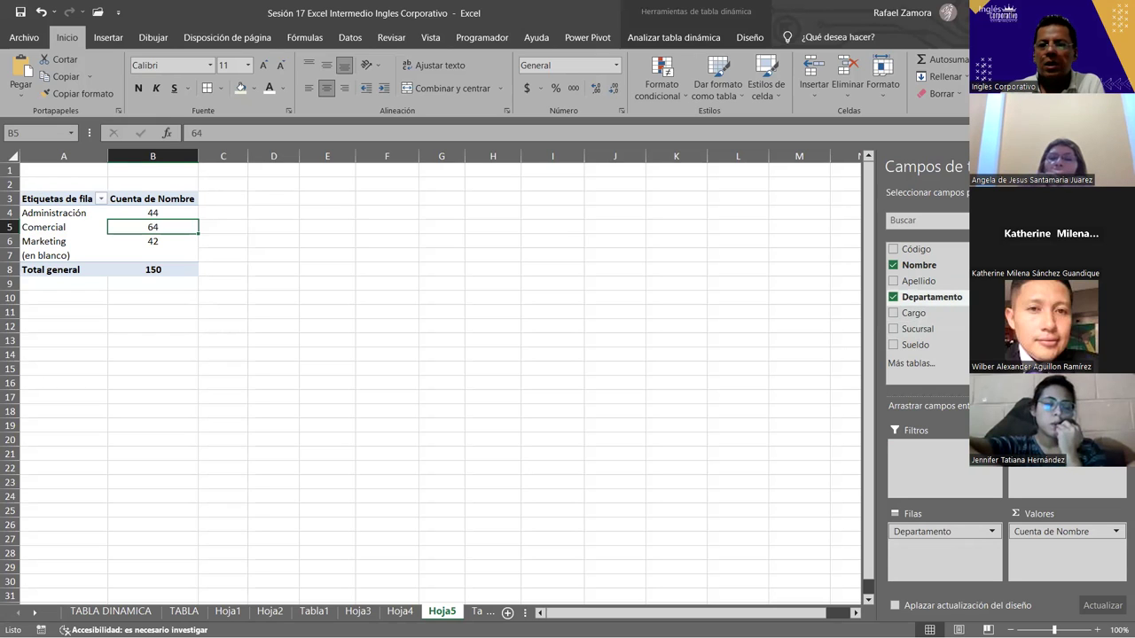
Re-add Sucursal under each department, then move the EN PRACTICA banner lower on Tabla 2
left_click_drag(966, 329, 971, 548)
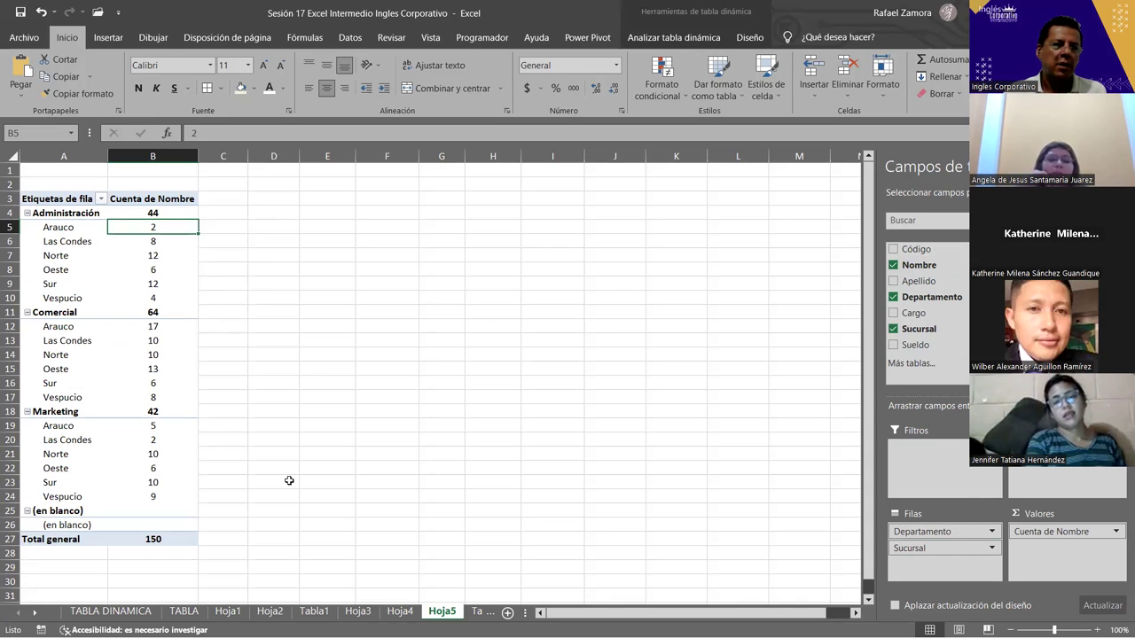
left_click(172, 371)
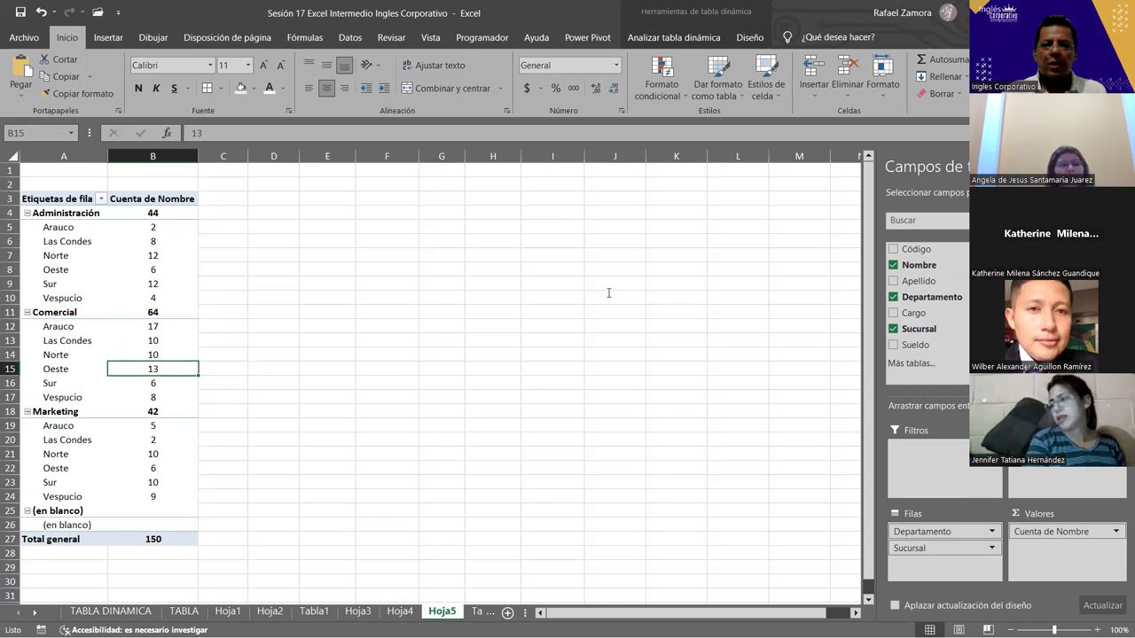
key("ctrl+Page_Down")
left_click_drag(607, 299, 606, 384)
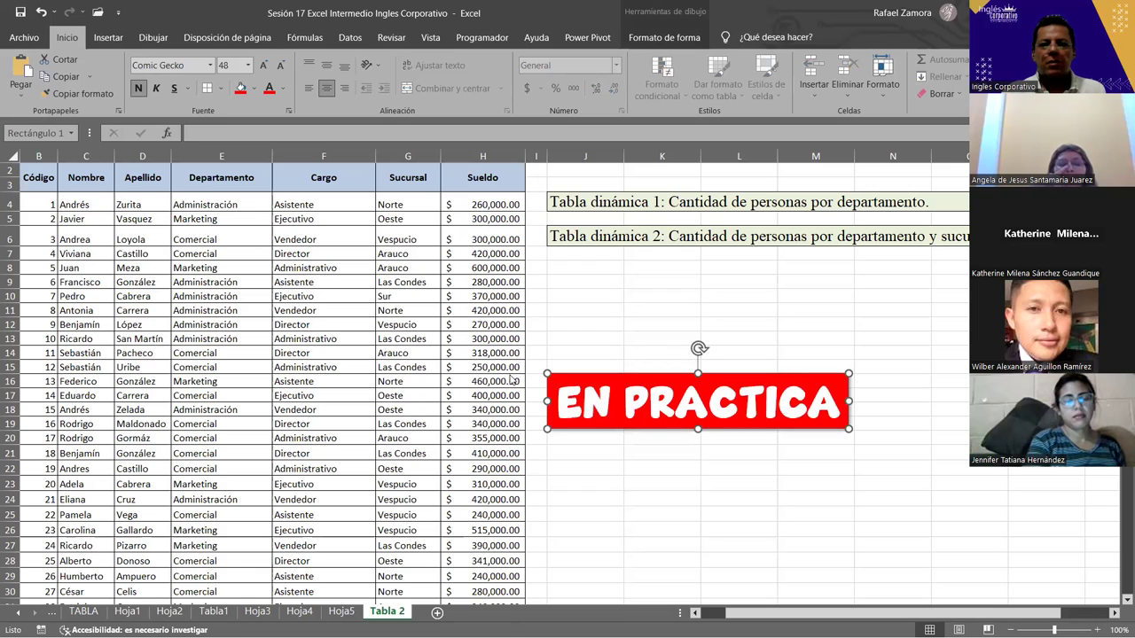
Put 'Tabla dinámica 3: Suma y promedio de sueldo por departamento' in J8 with J6's green formatting
key("ctrl+c")
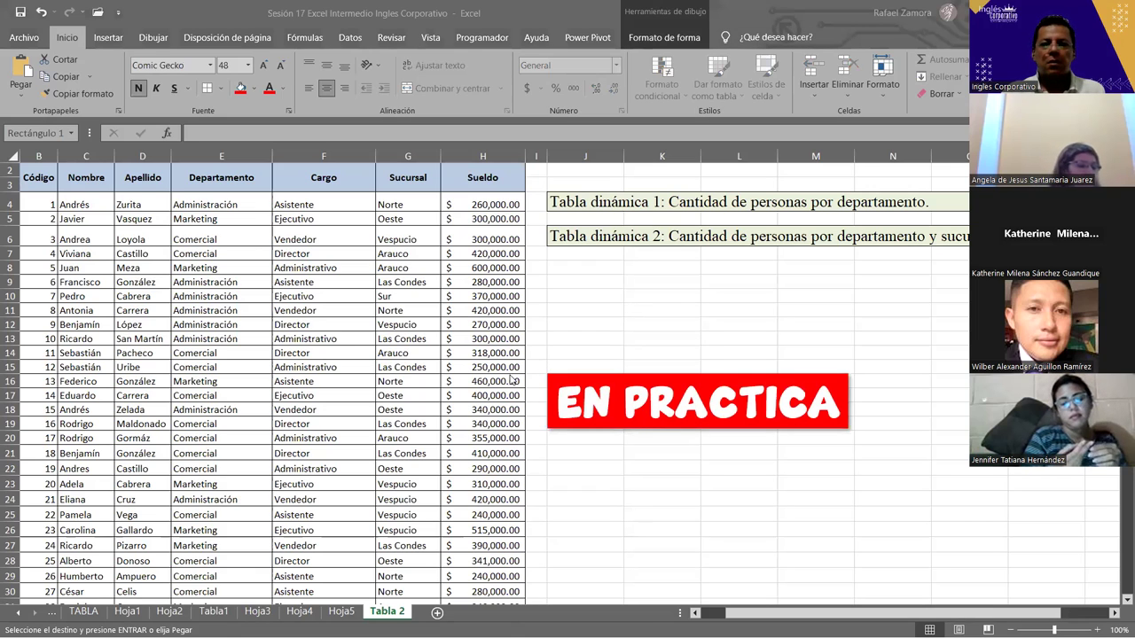
left_click(583, 266)
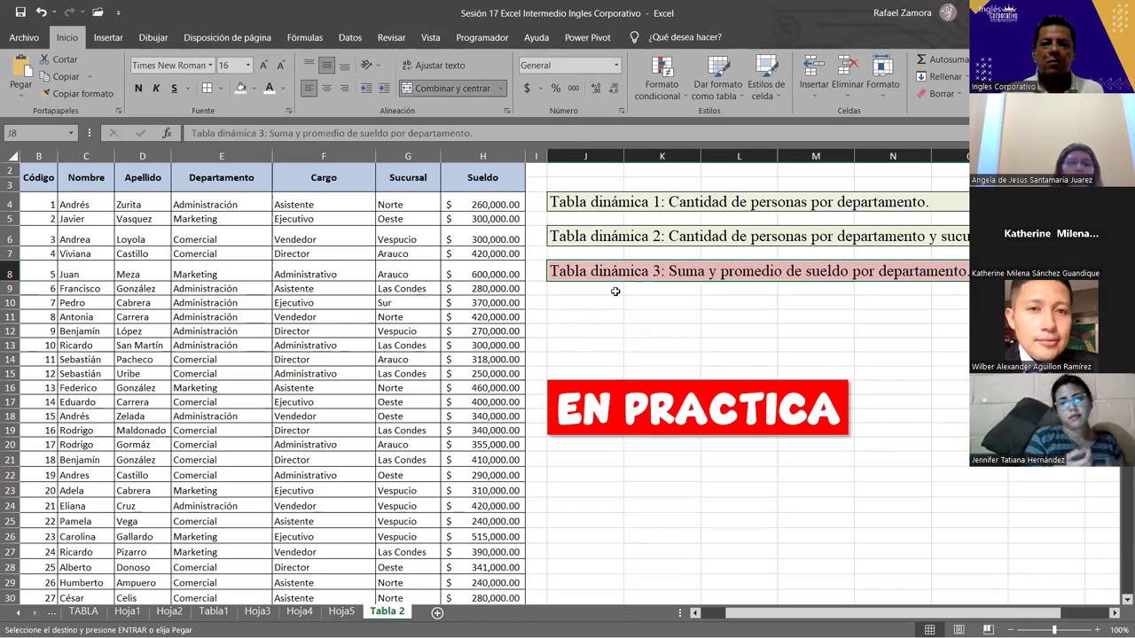
left_click(587, 241)
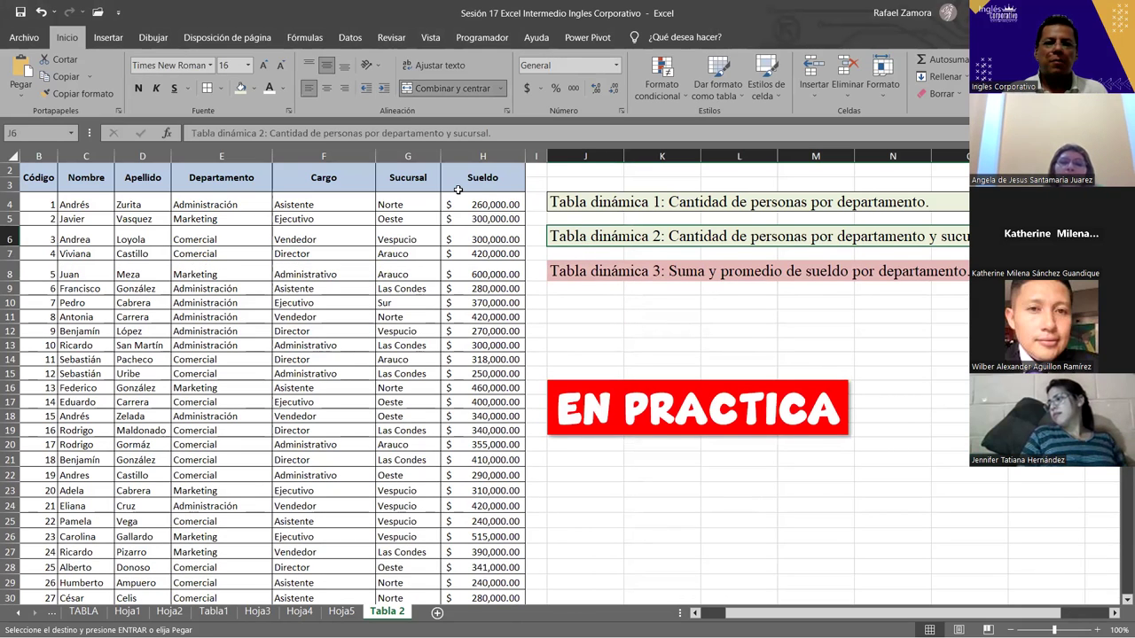
left_click(86, 94)
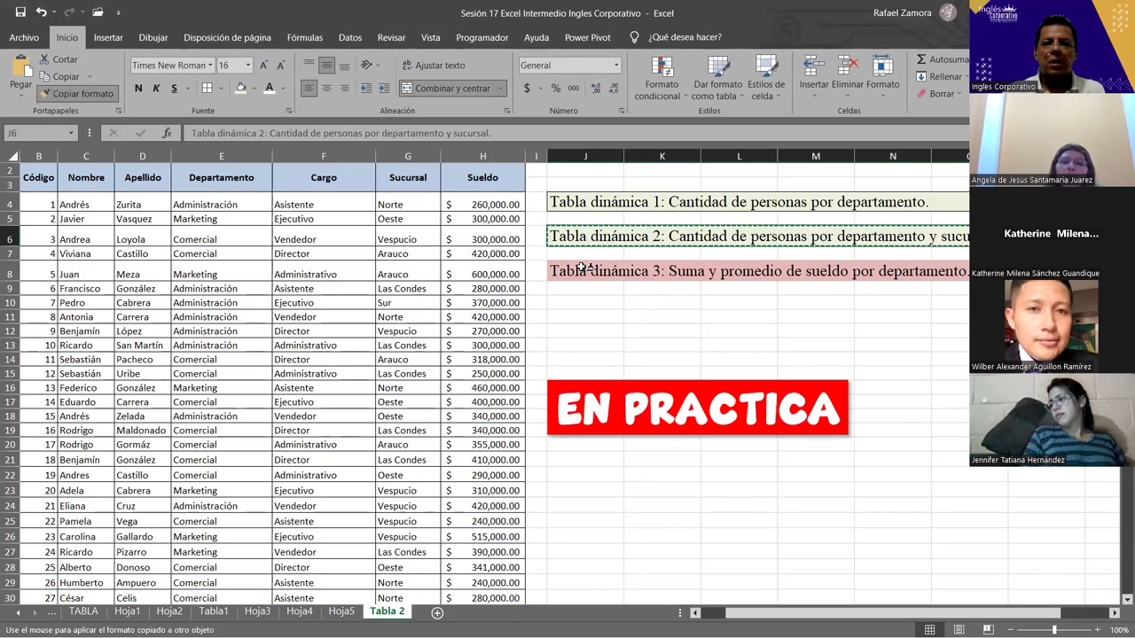
left_click(562, 266)
left_click(903, 333)
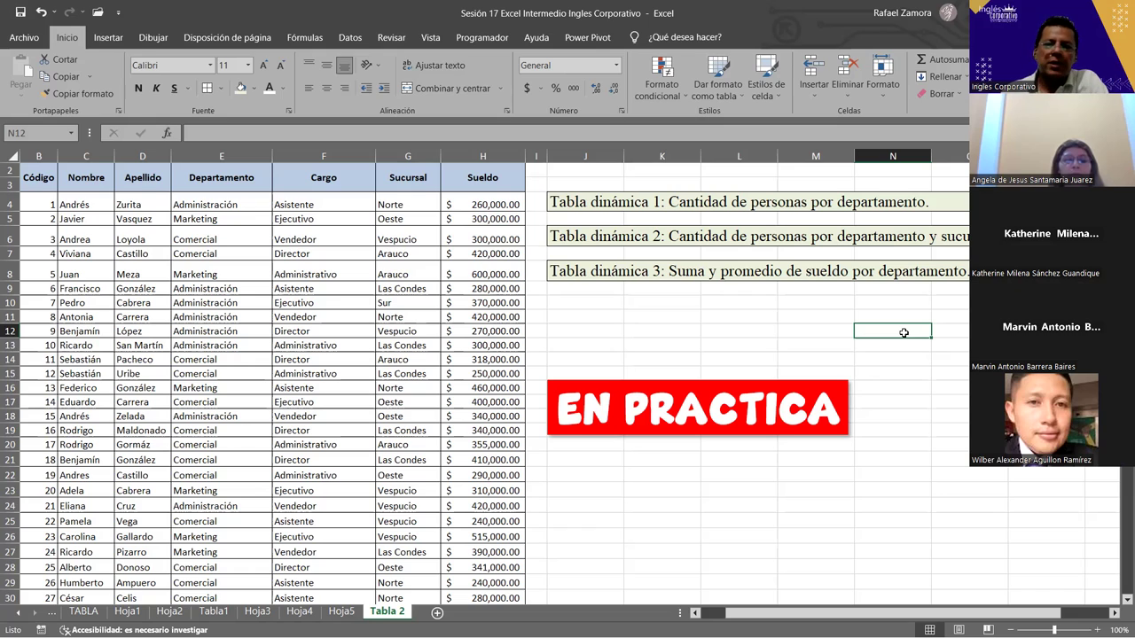
left_click(182, 289)
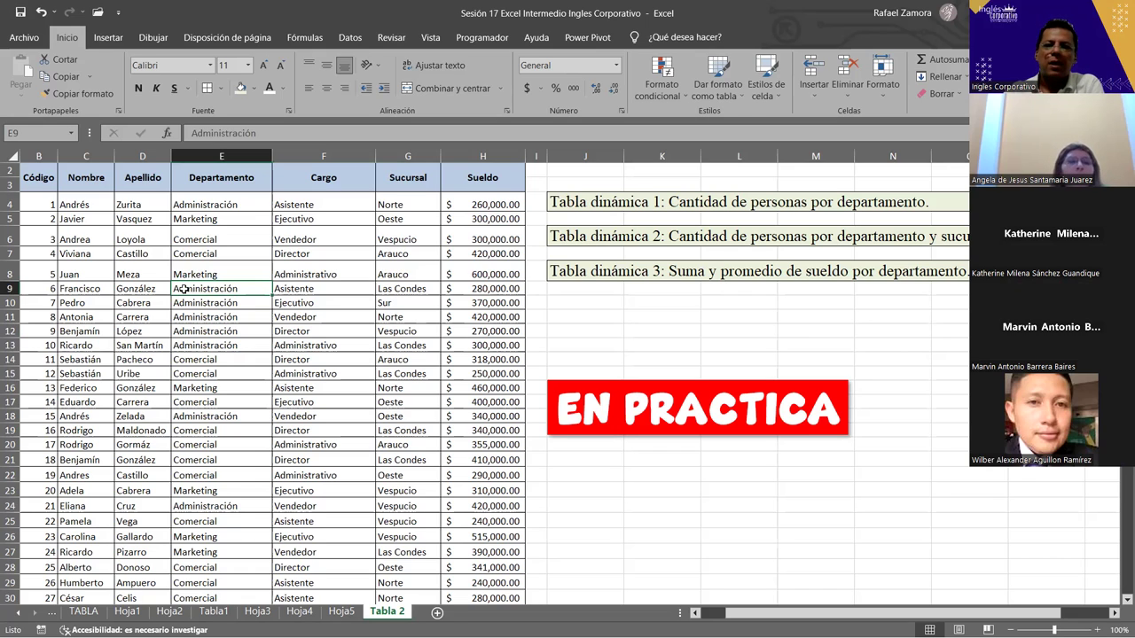
left_click(585, 274)
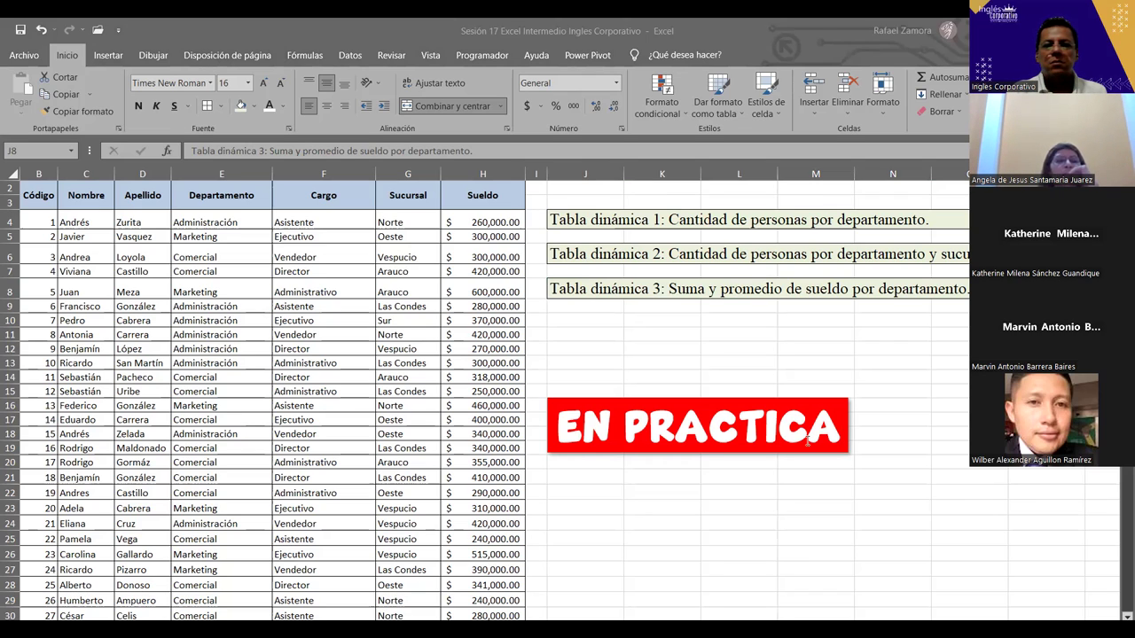
Review the Tabla 2 employee data and three task titles, ending with a table cell selected
left_click(949, 334)
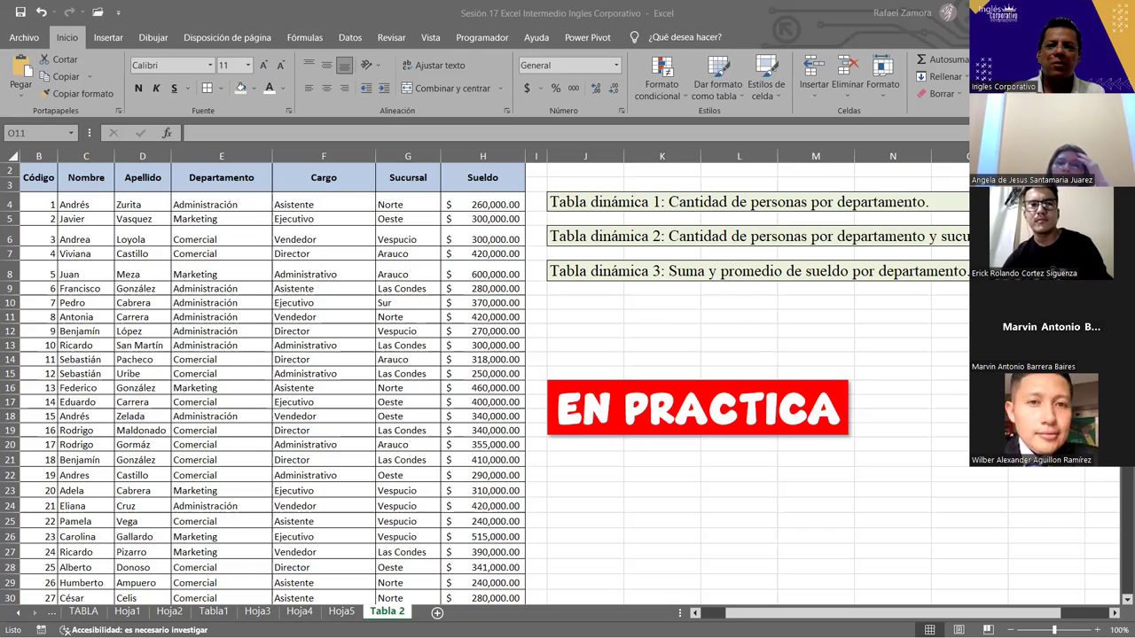
left_click(718, 289)
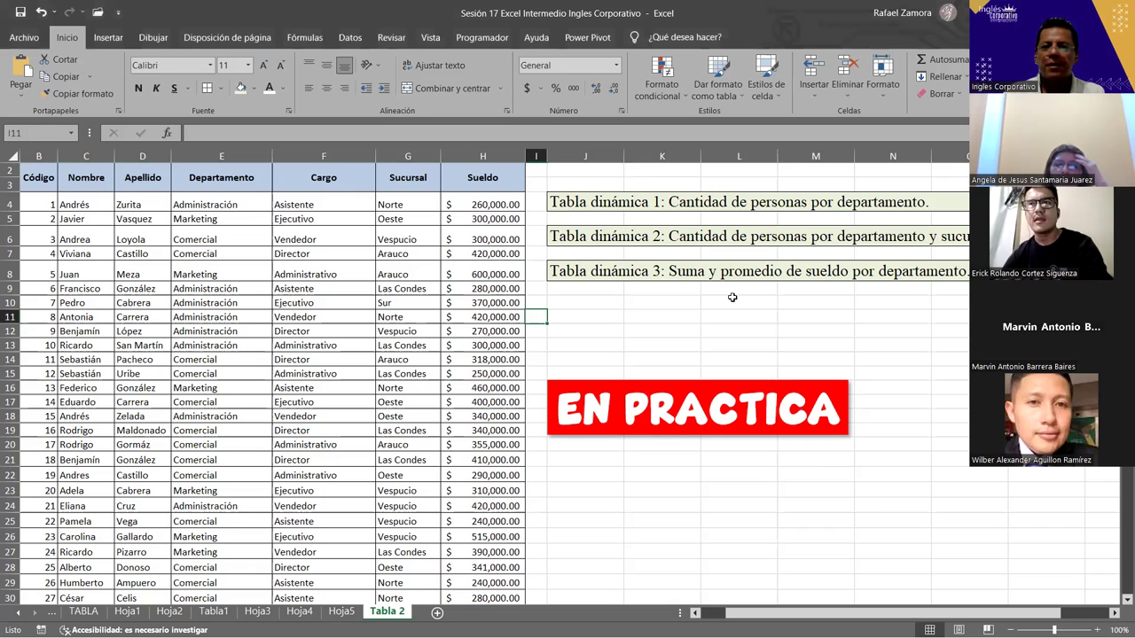
left_click(796, 293)
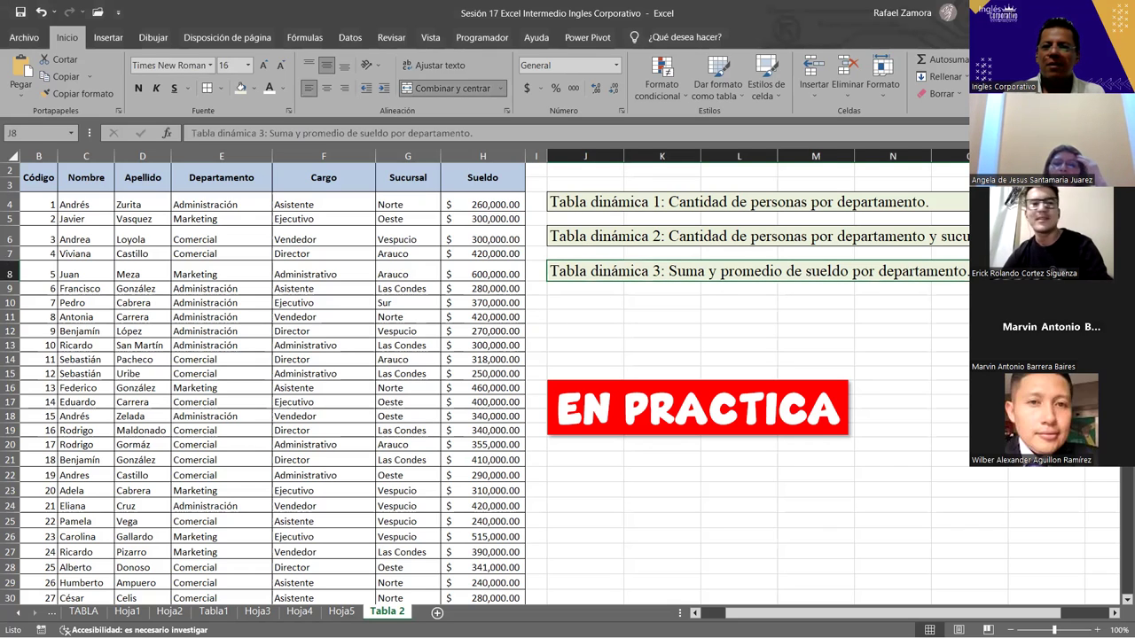
left_click(877, 352)
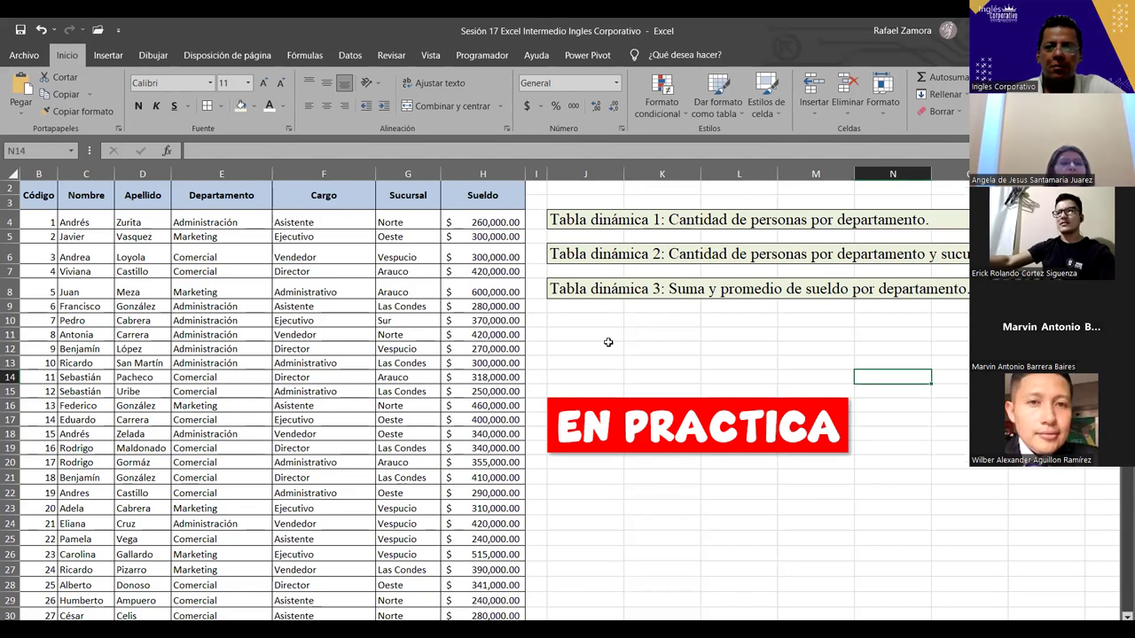
left_click(660, 346)
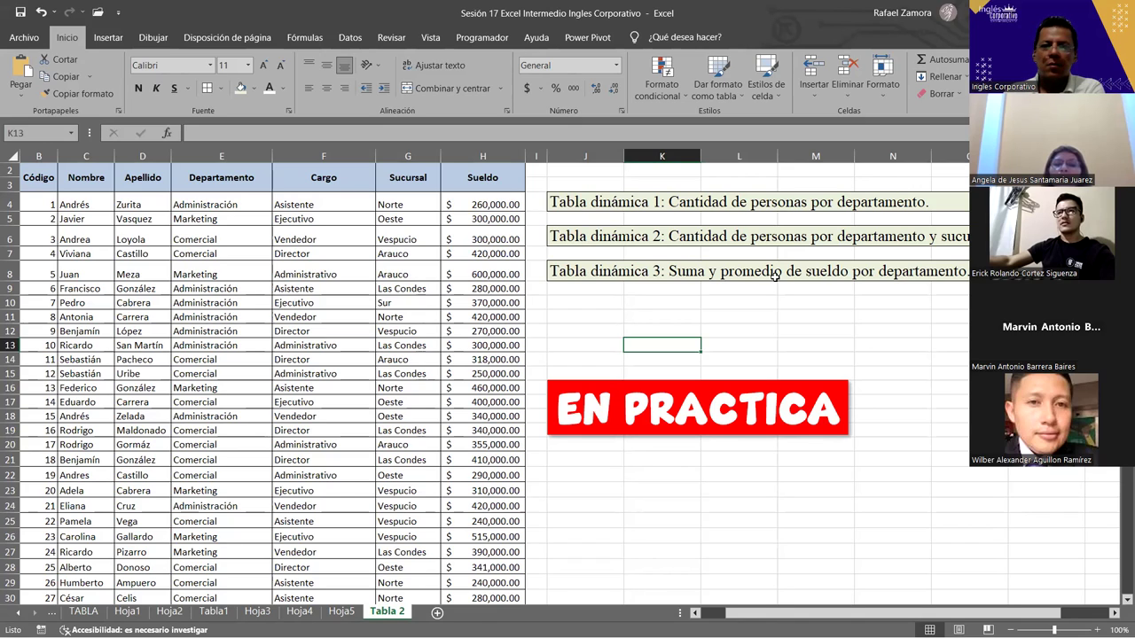
left_click(930, 391)
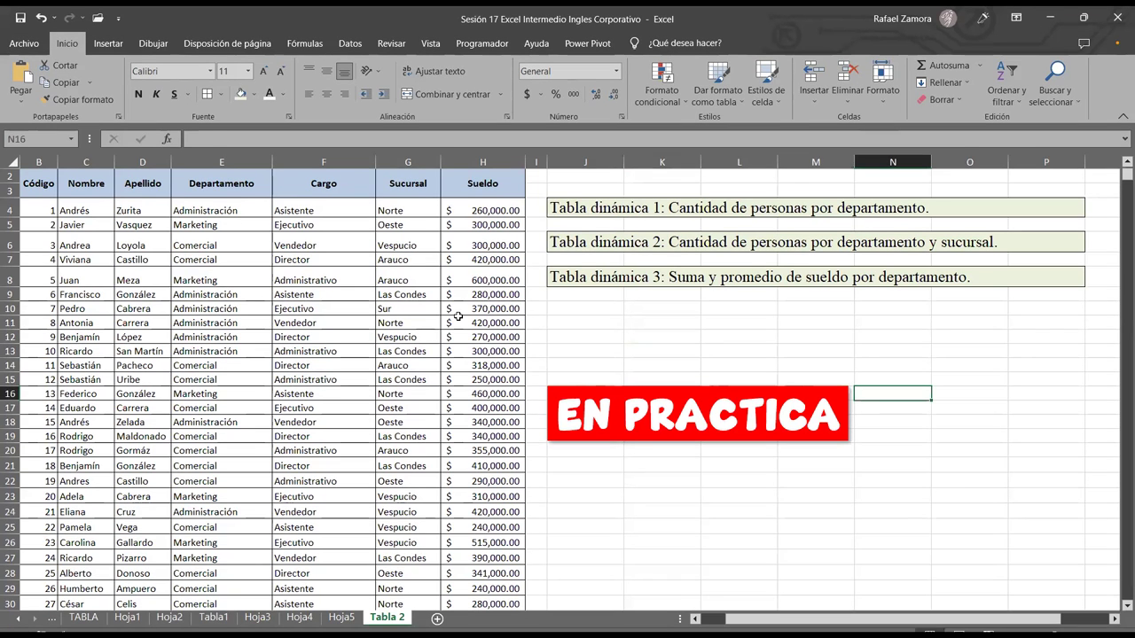
left_click(408, 344)
Insert a PivotTable from the employee table on a new worksheet, Hoja6
left_click(108, 37)
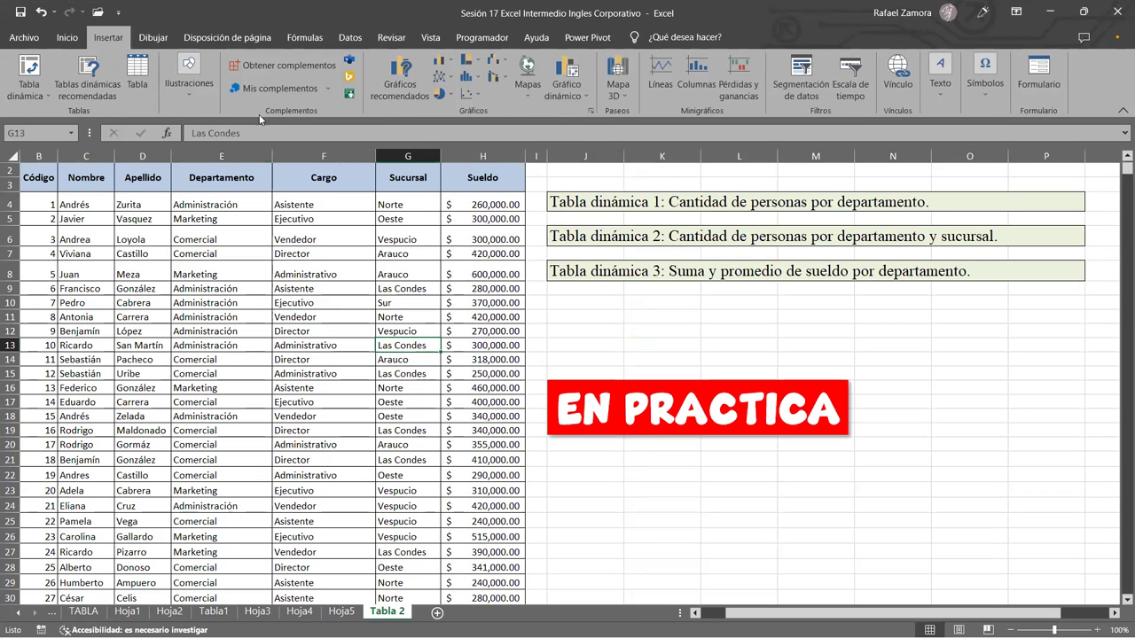
left_click(27, 88)
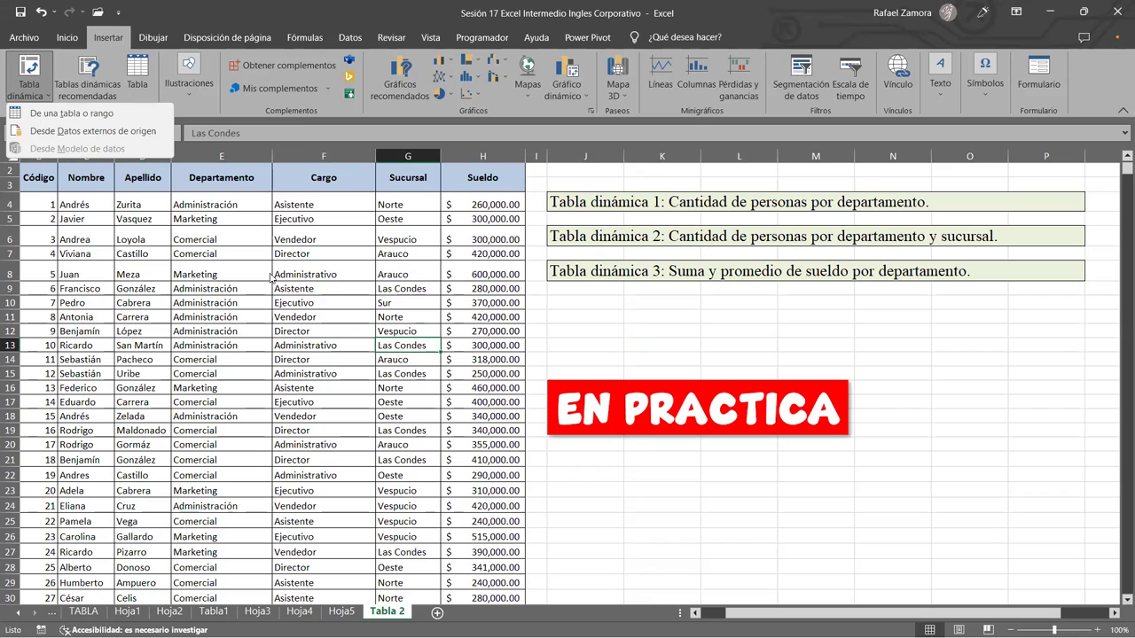
left_click(719, 331)
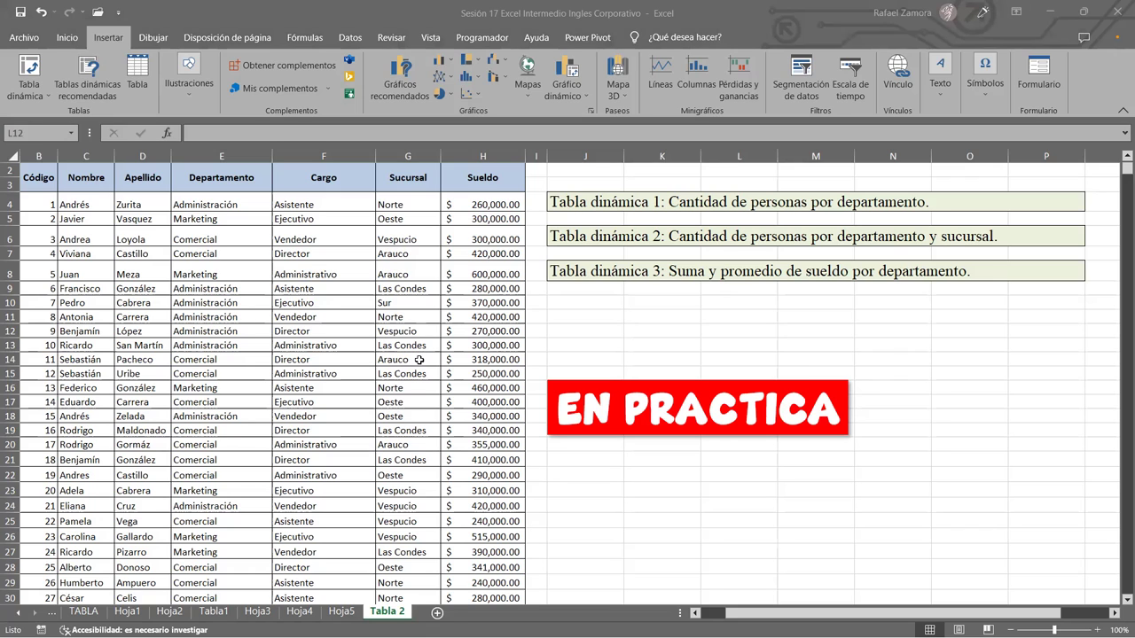
left_click(213, 331)
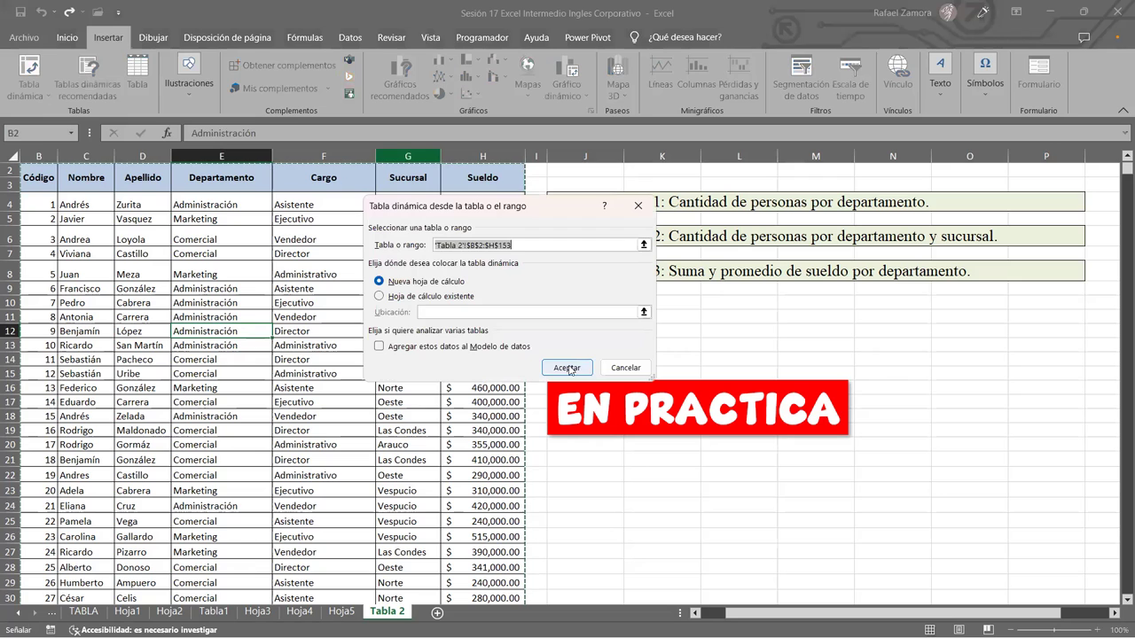
left_click(568, 367)
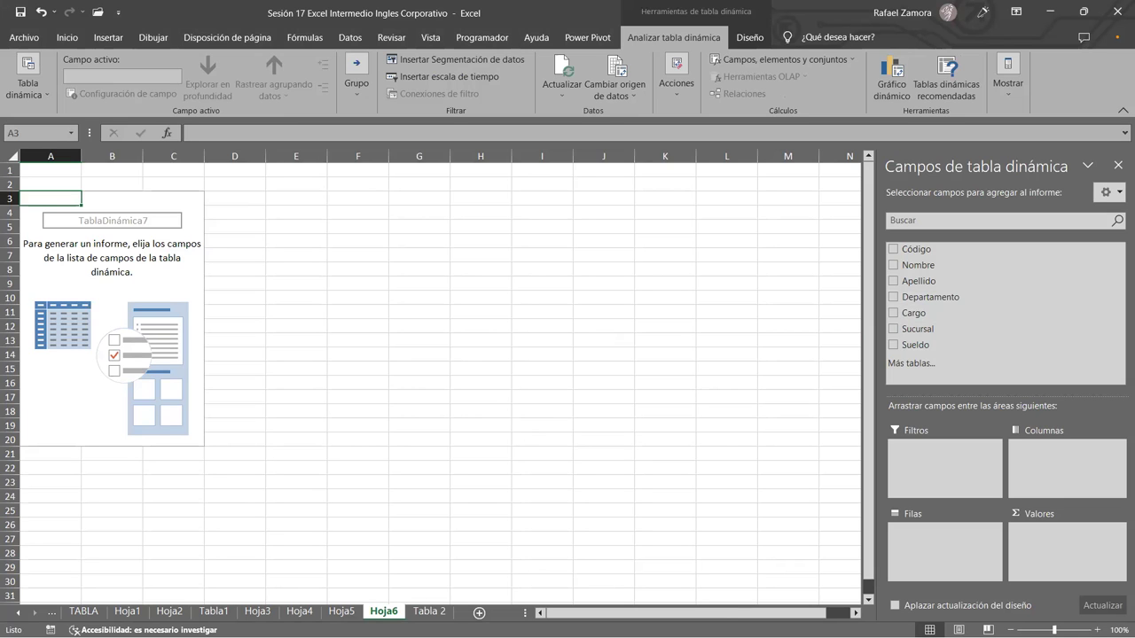
left_click(428, 612)
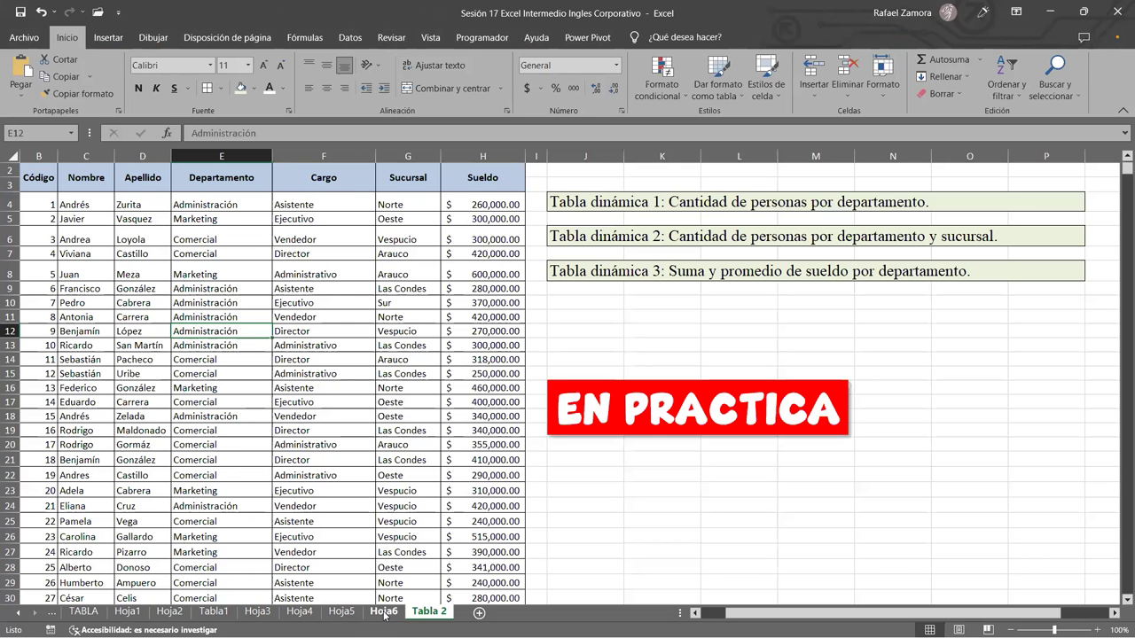
left_click(384, 612)
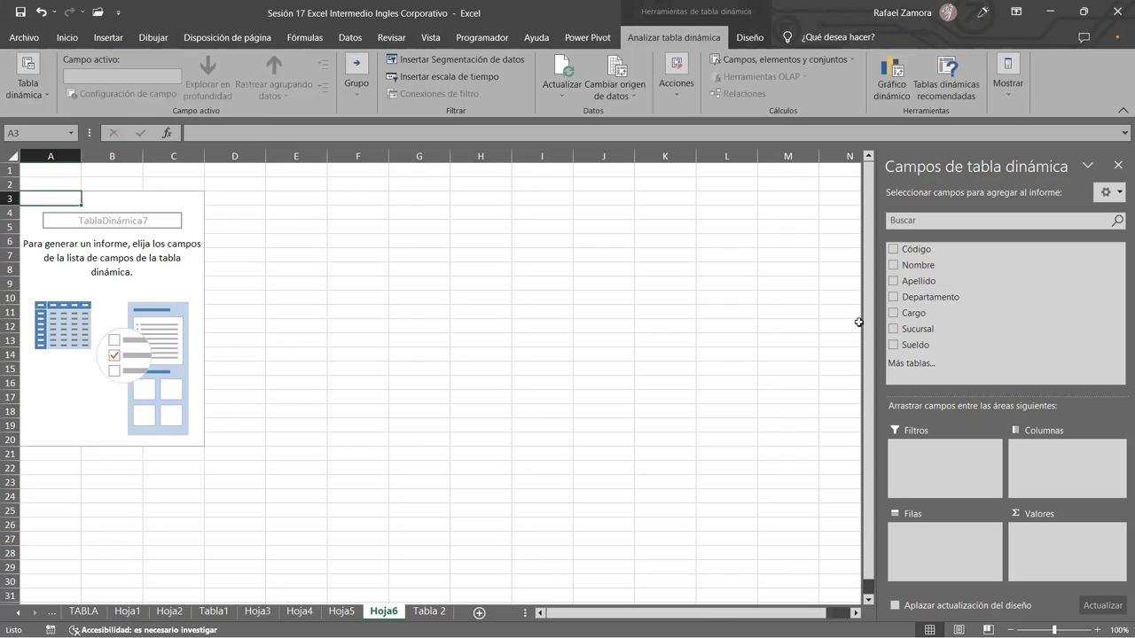
mouse_move(931, 297)
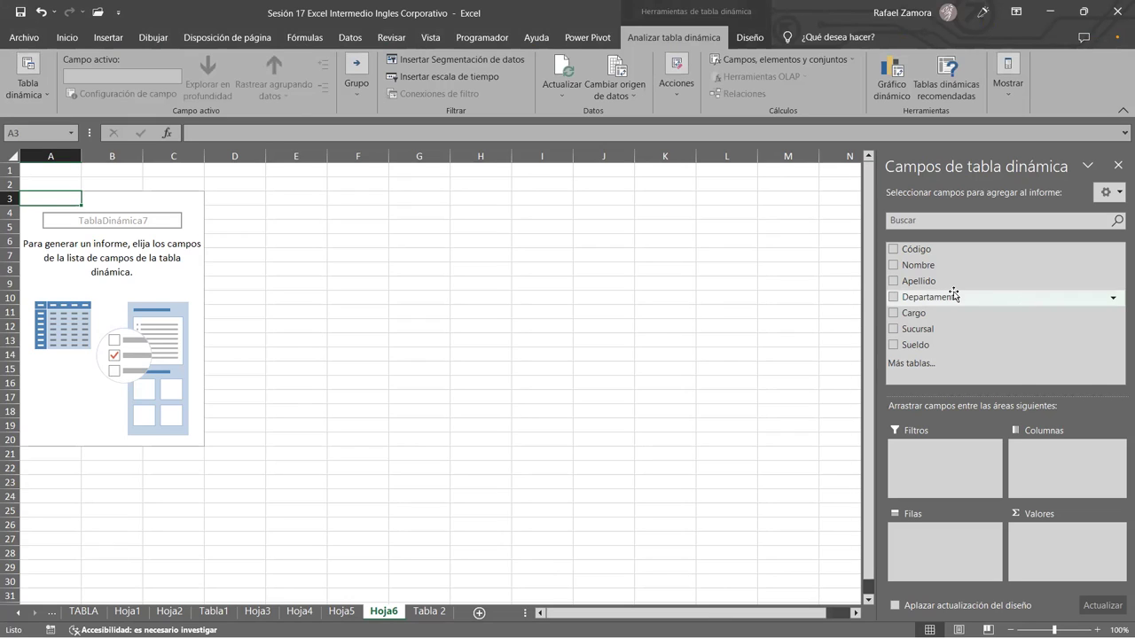
left_click_drag(954, 295, 1000, 560)
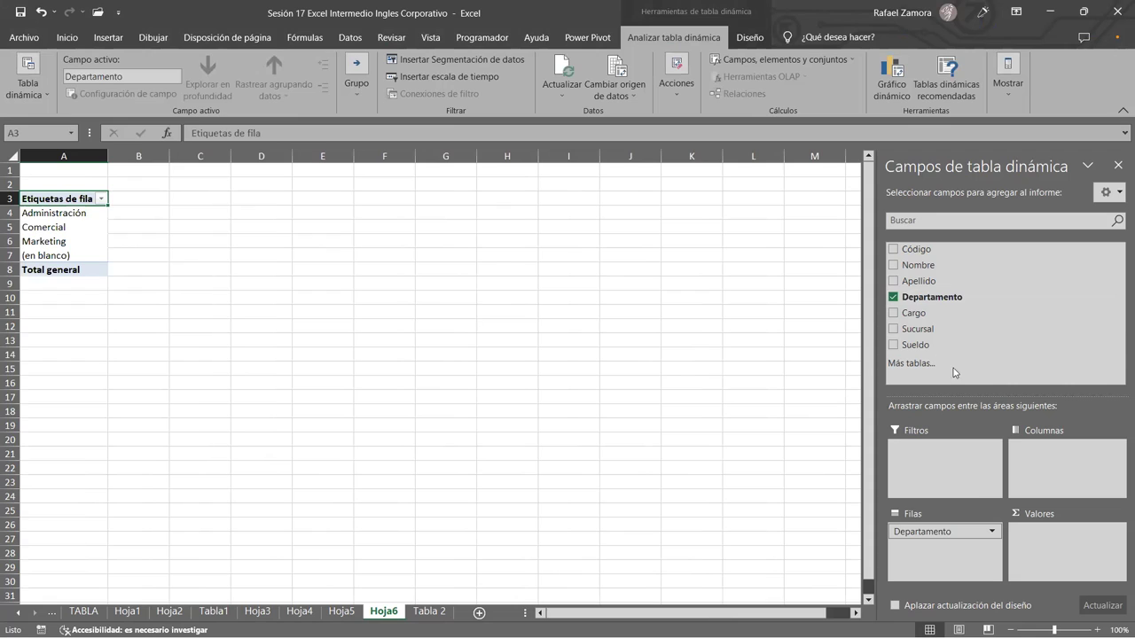
mouse_move(935, 345)
left_mouse_down()
mouse_move(1081, 532)
mouse_move(1076, 543)
left_mouse_up()
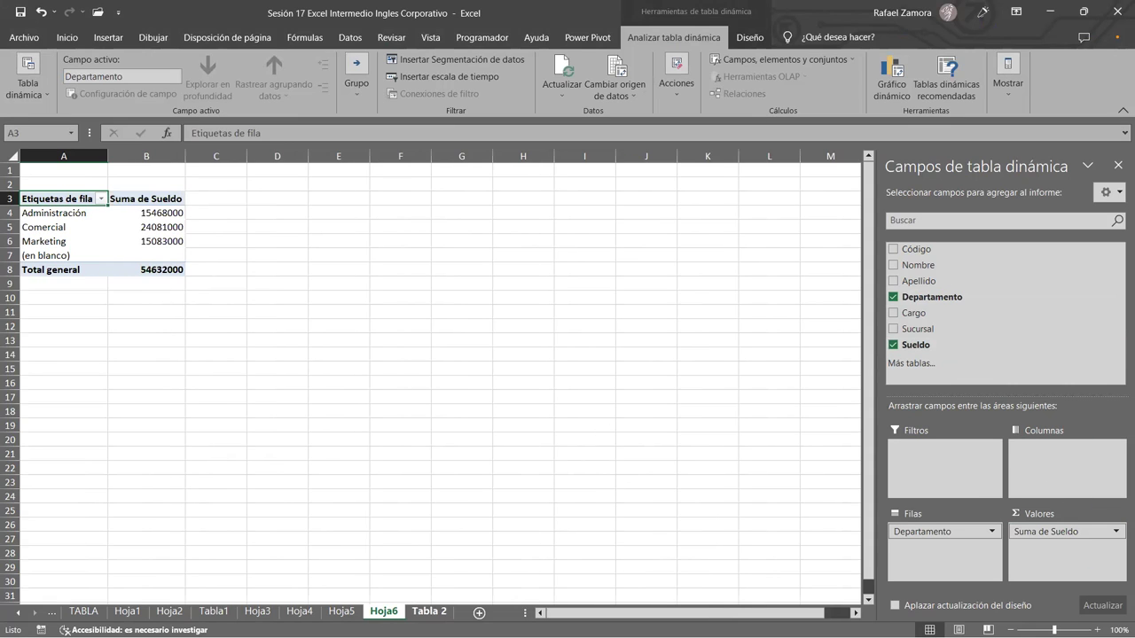
left_click(429, 612)
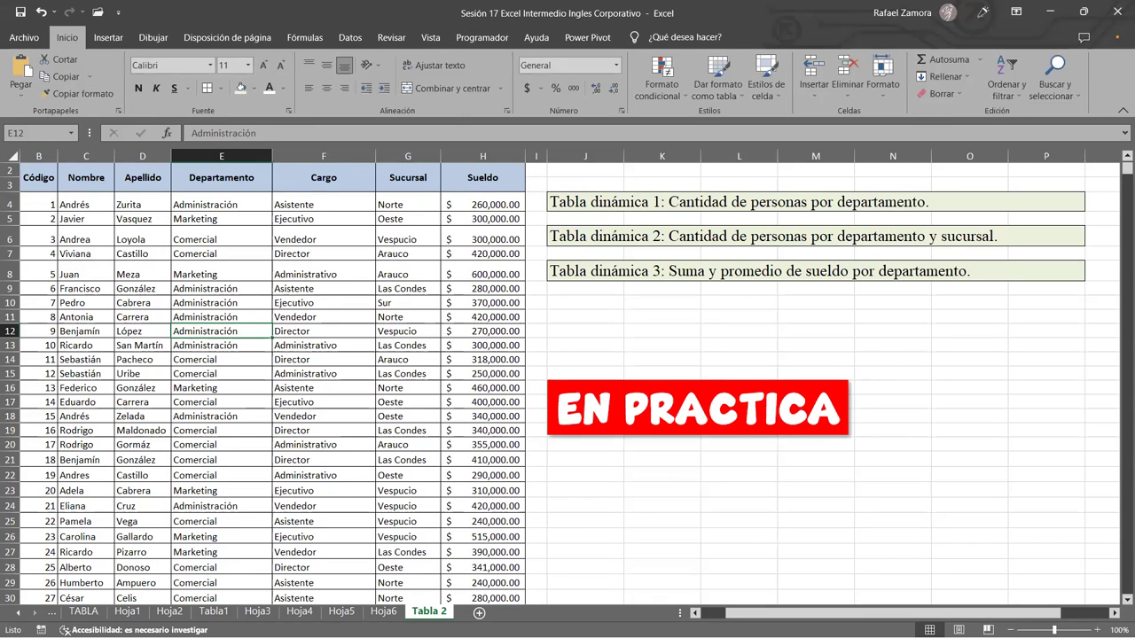
left_click(392, 615)
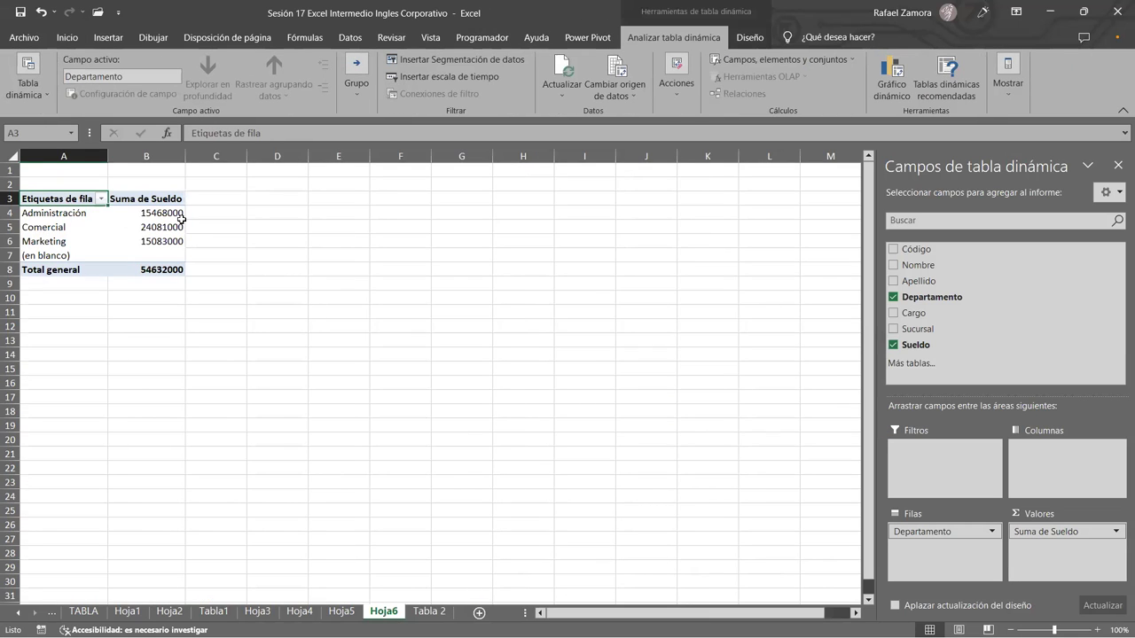
left_click_drag(83, 216, 53, 257)
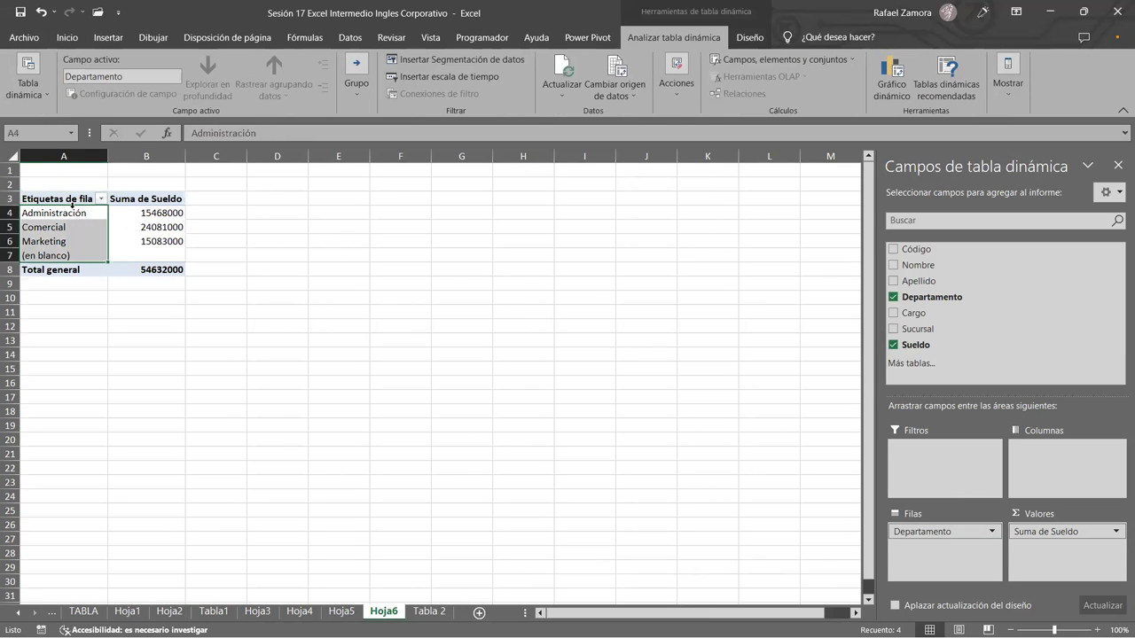
left_click(171, 227)
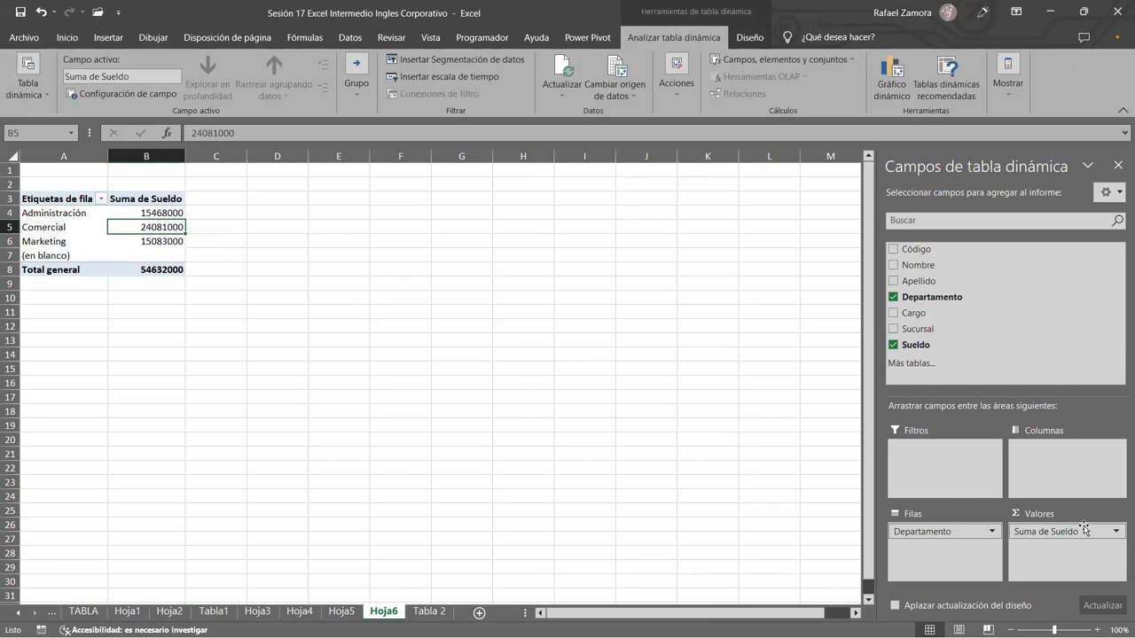
Format the Suma de Sueldo values as Contabilidad with $ and two decimals
right_click(143, 228)
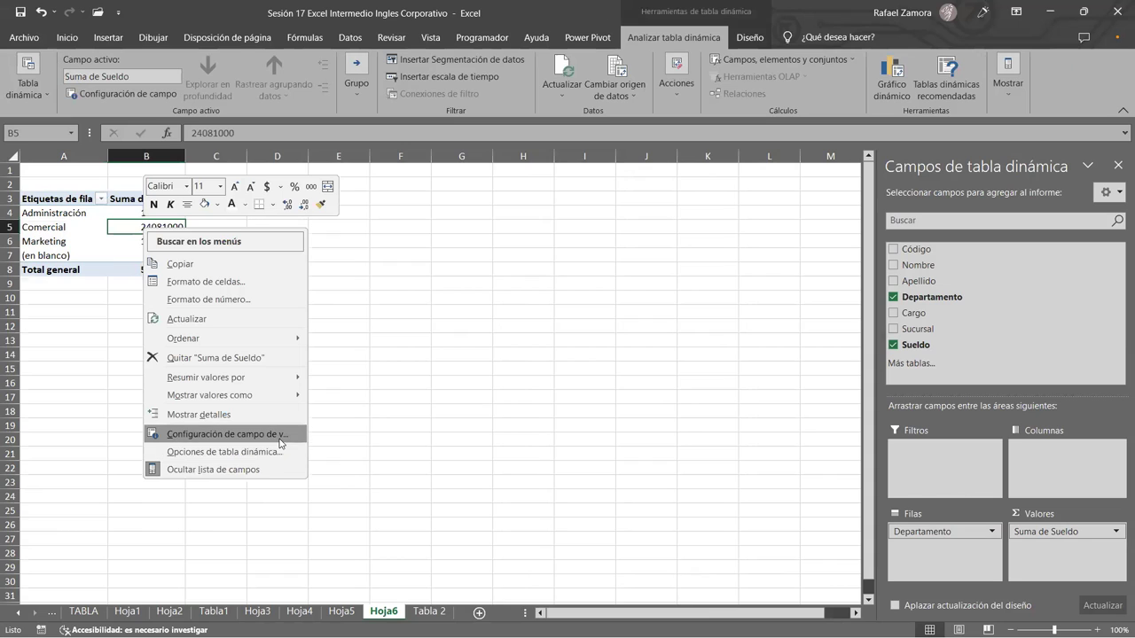
left_click(265, 433)
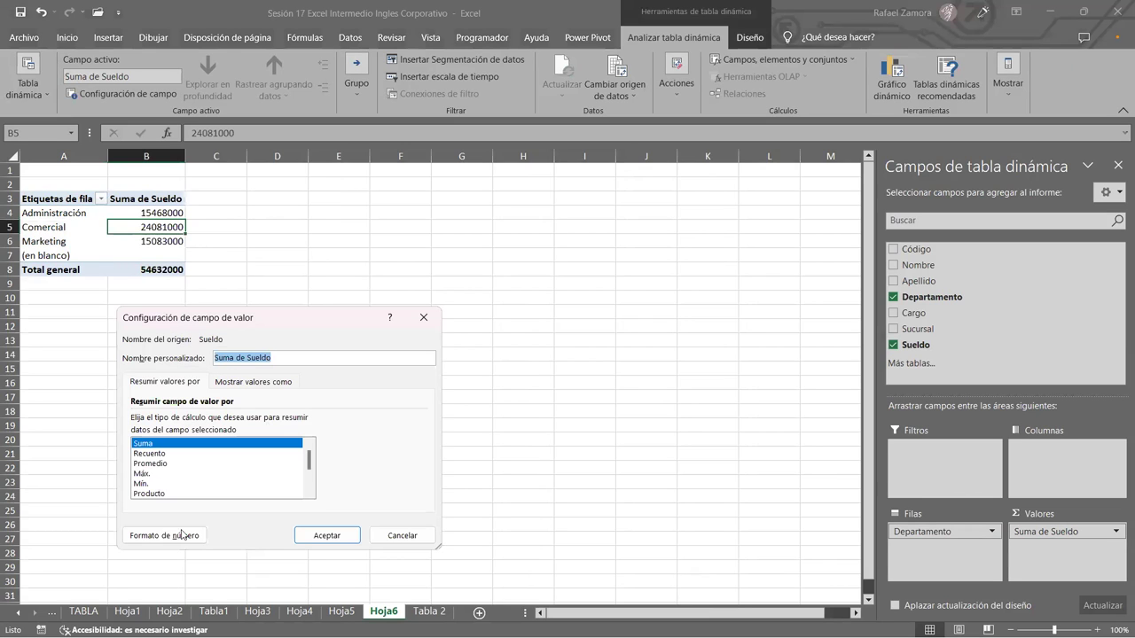
left_click(178, 536)
left_click(116, 343)
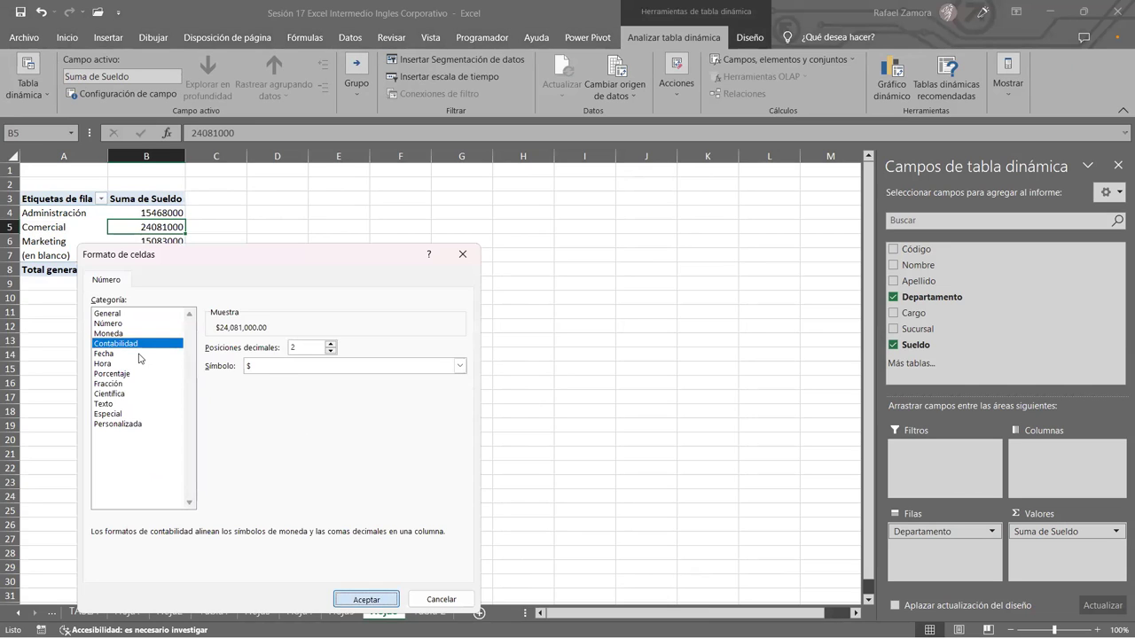
key("Return")
left_click(339, 532)
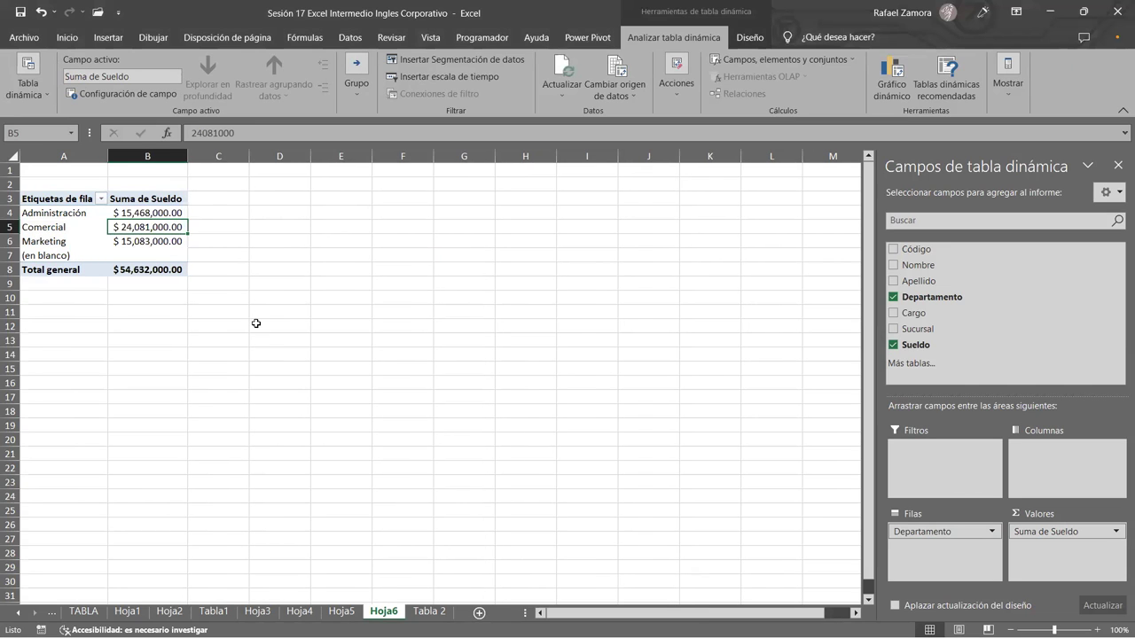
Check formatted salary values such as $ 15,468,000.00, then go to the Tabla 2 sheet
left_click(259, 337)
left_click(195, 334)
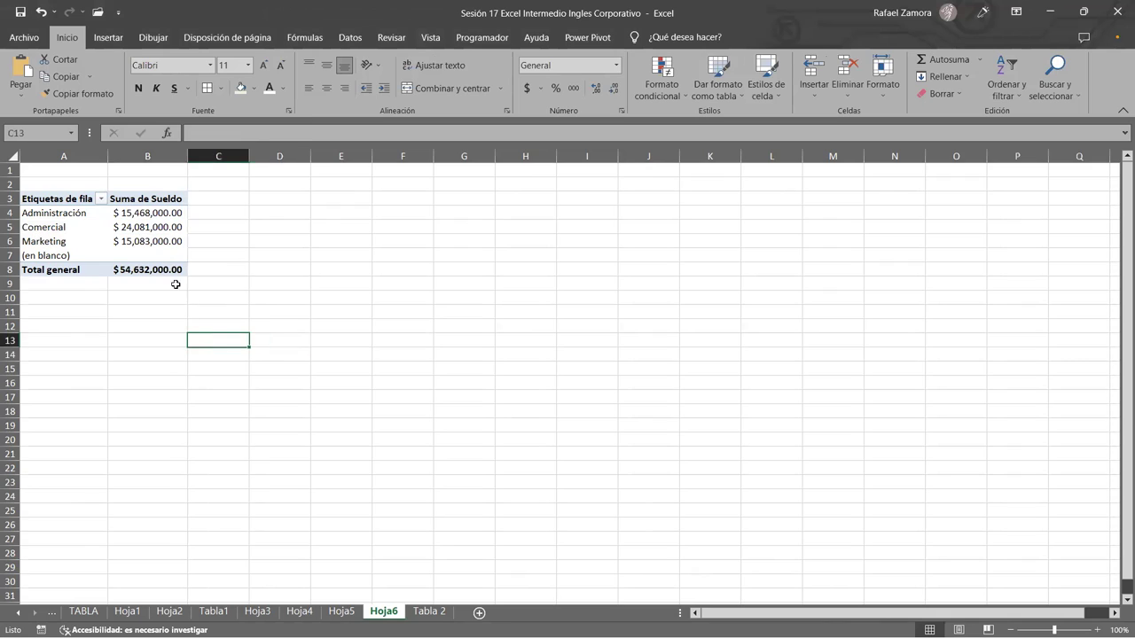
left_click(158, 215)
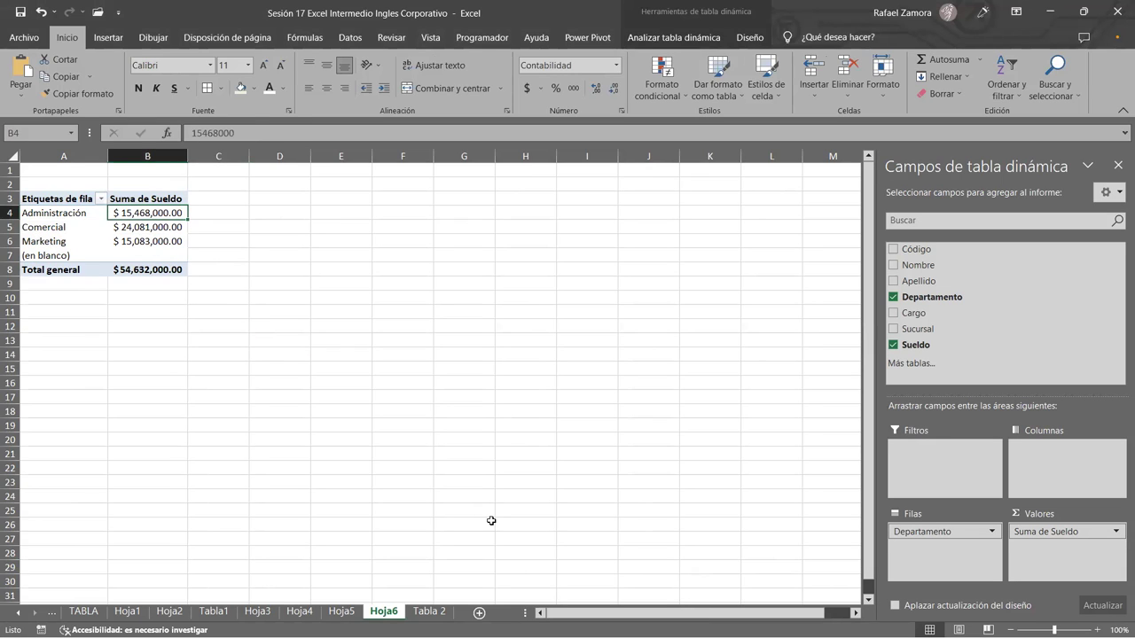
left_click(429, 612)
left_click(384, 612)
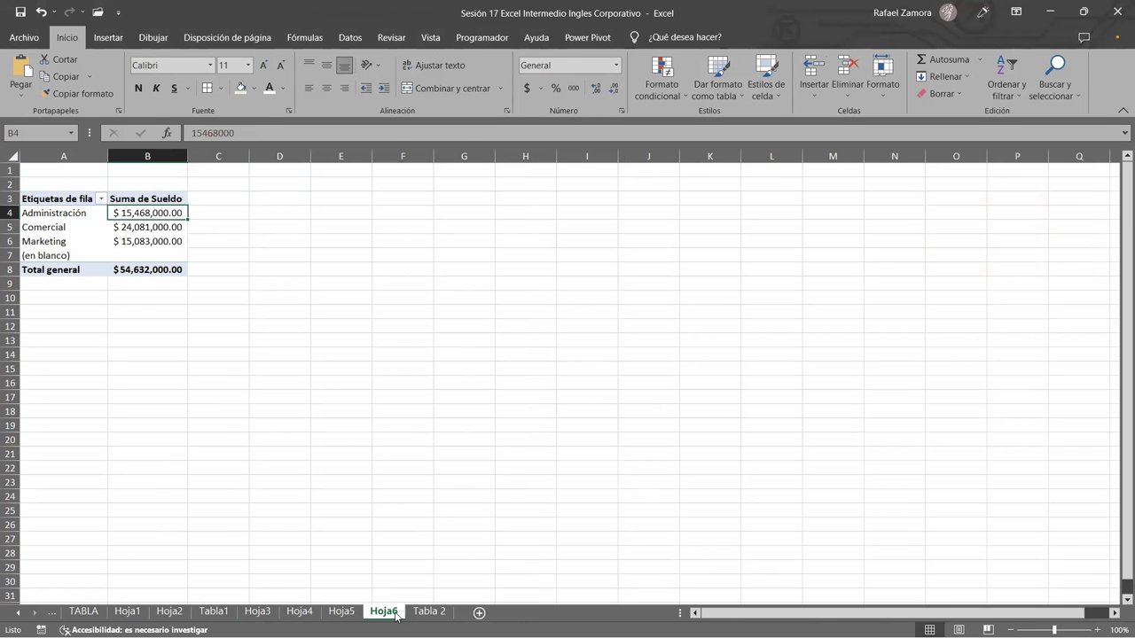
left_click(374, 344)
left_click(148, 241)
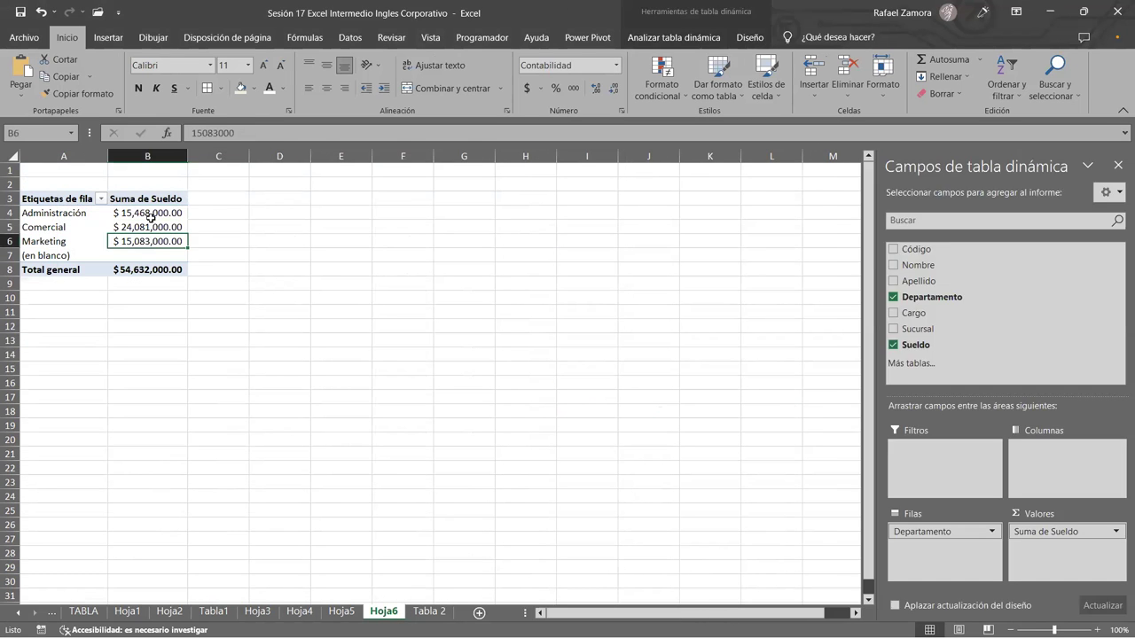
left_click(153, 308)
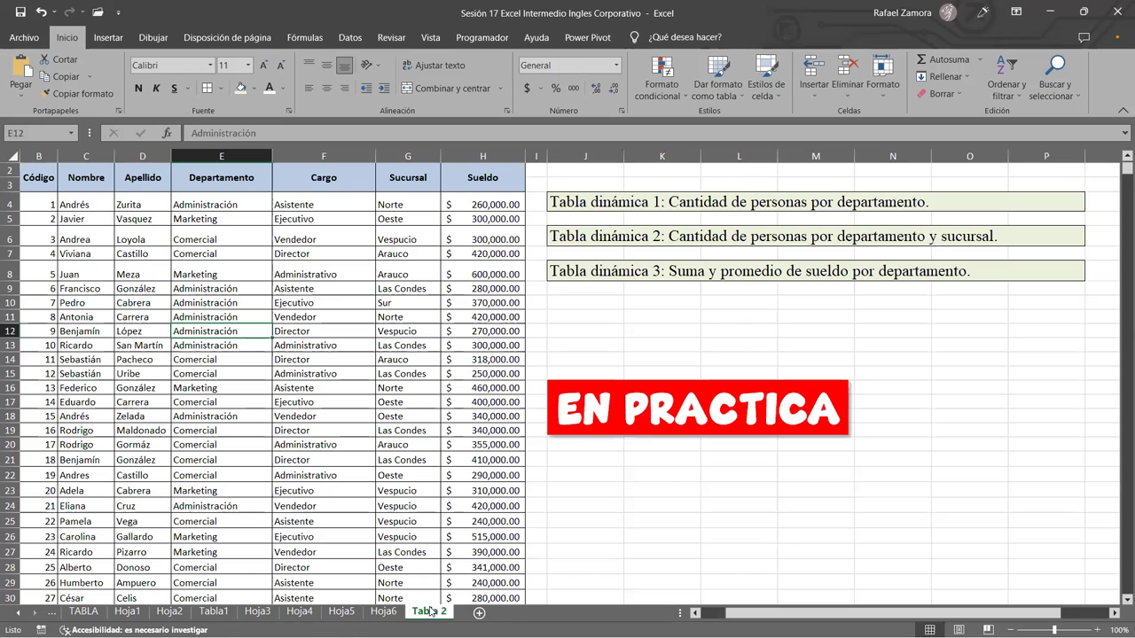
Insert a second PivotTable from the employee table on Hoja6 starting at A11
left_click(386, 346)
left_click(108, 39)
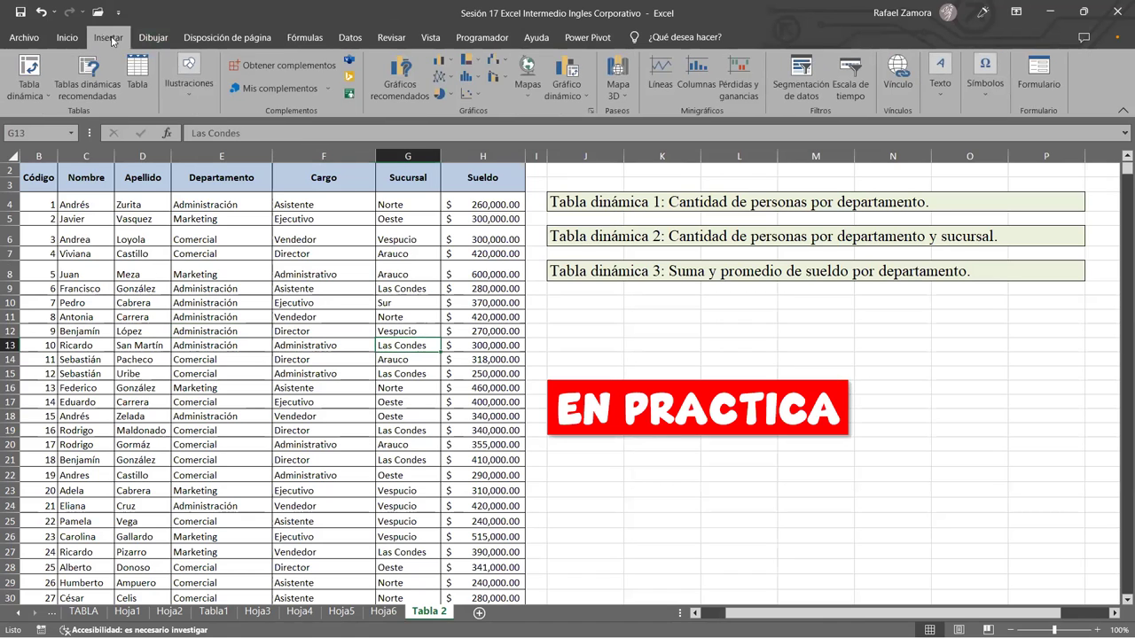
left_click(20, 79)
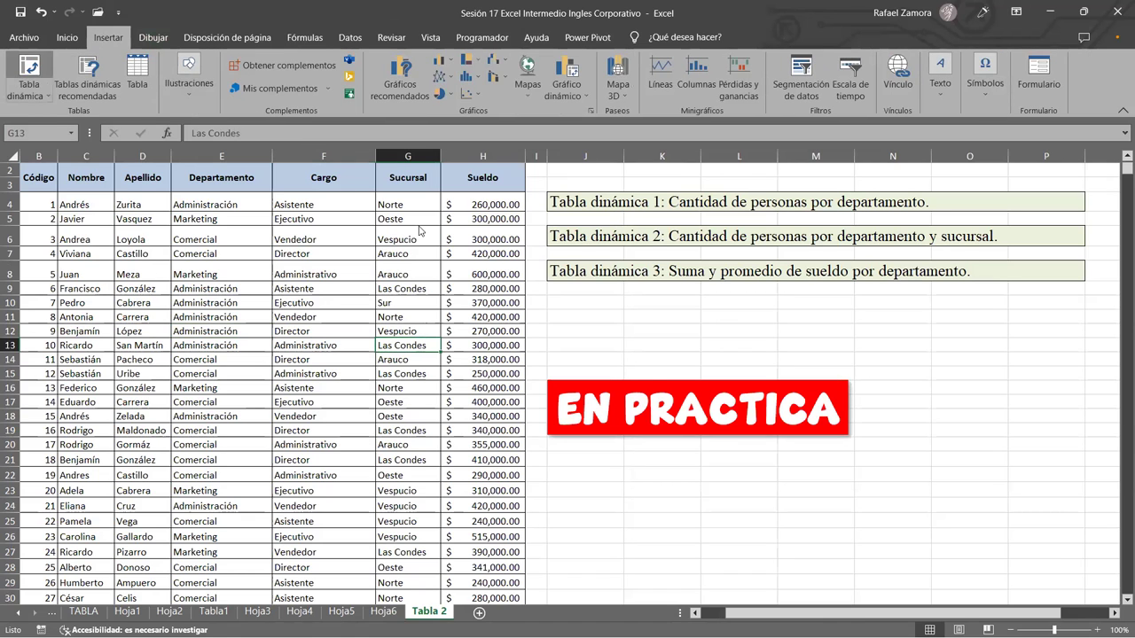
left_click(381, 296)
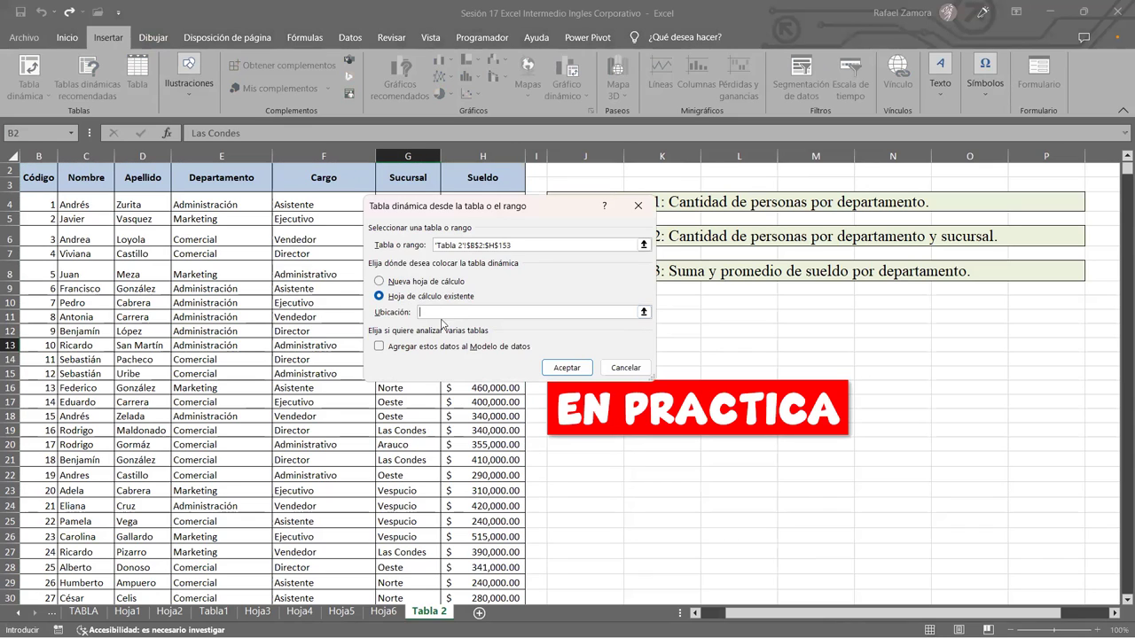
left_click(385, 612)
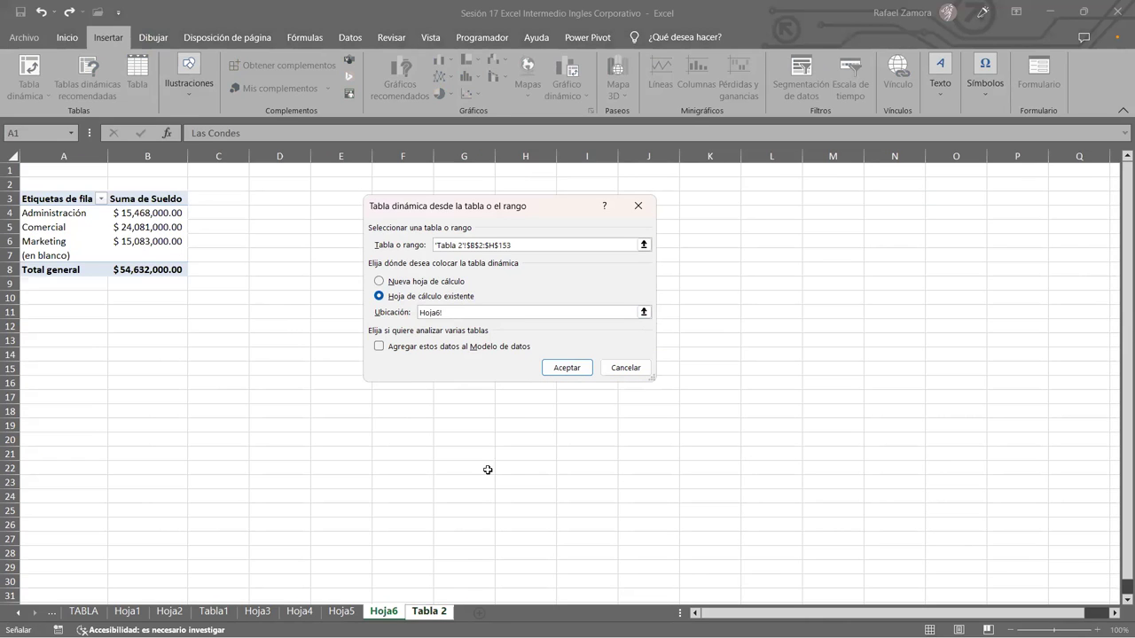
left_click(59, 314)
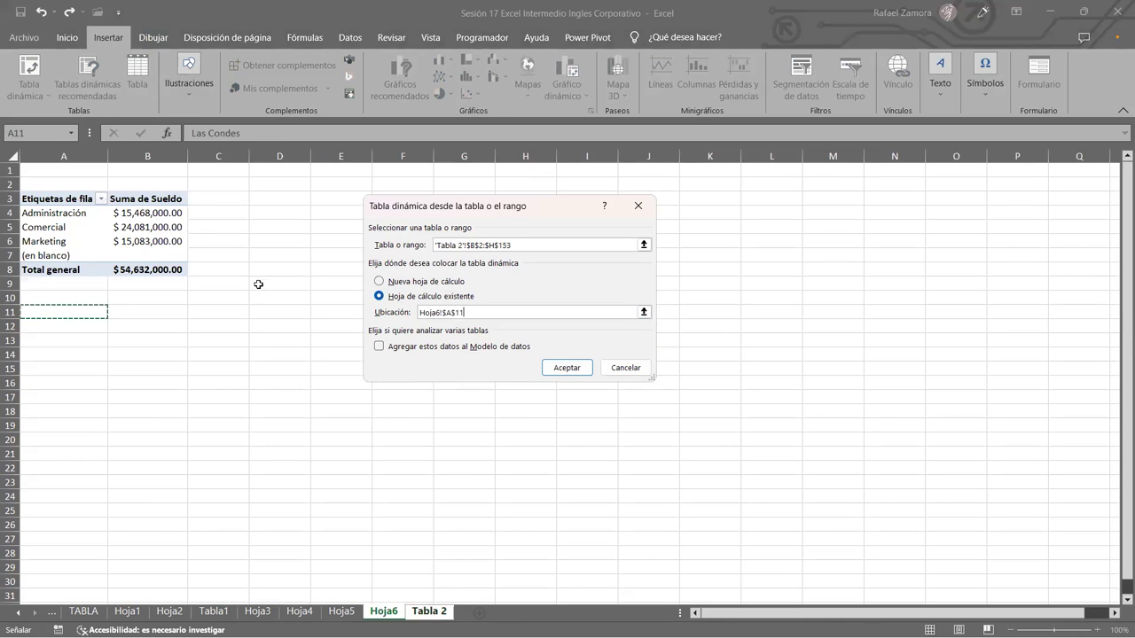
Add Departamento as rows and Sueldo as values, widening column B to fit
left_click(565, 368)
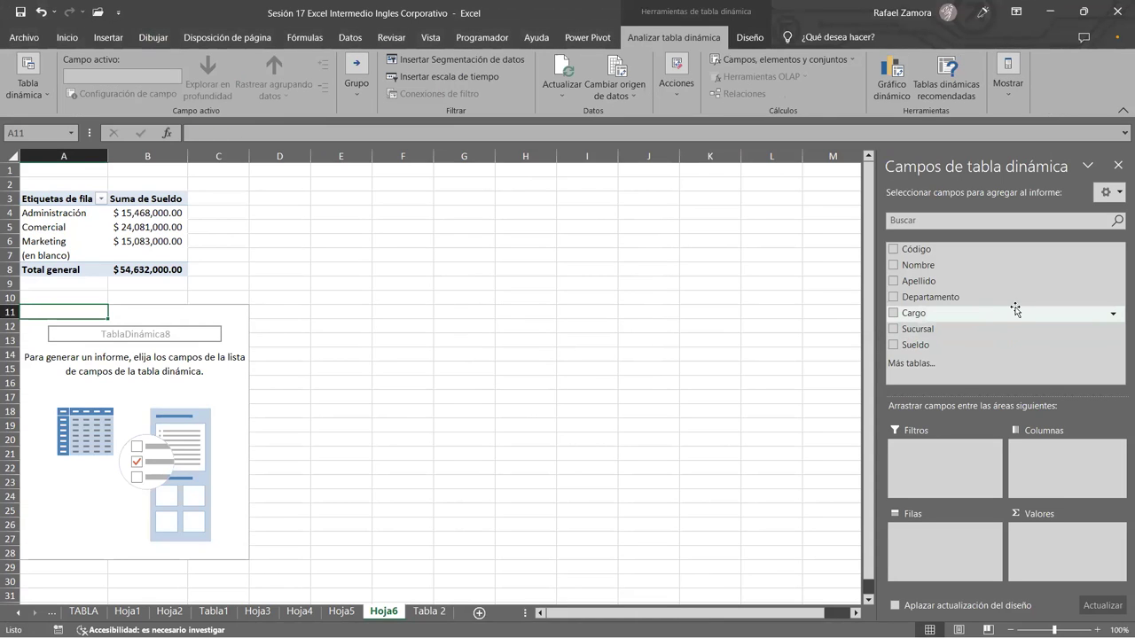
left_click_drag(969, 299, 946, 555)
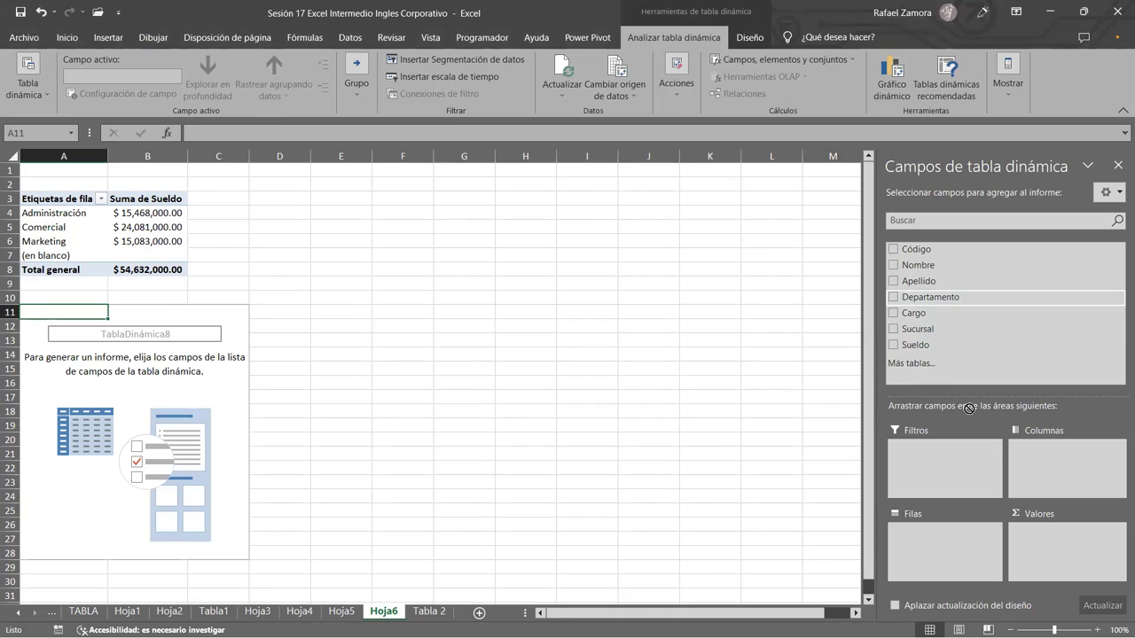
mouse_move(975, 345)
left_click_drag(935, 351, 1052, 556)
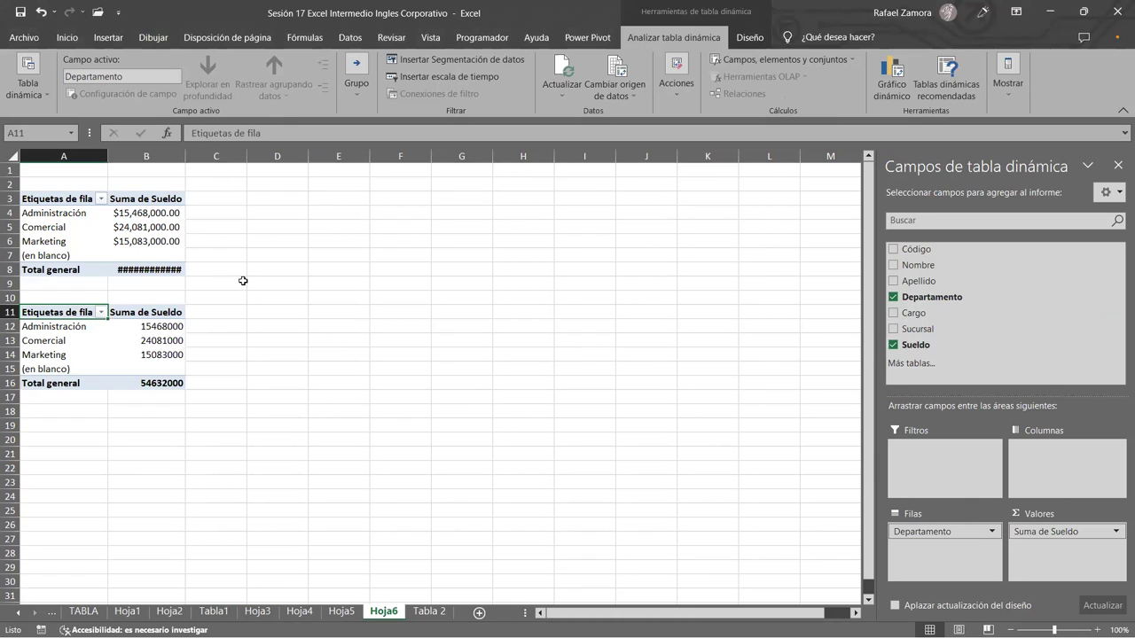
double_click(187, 156)
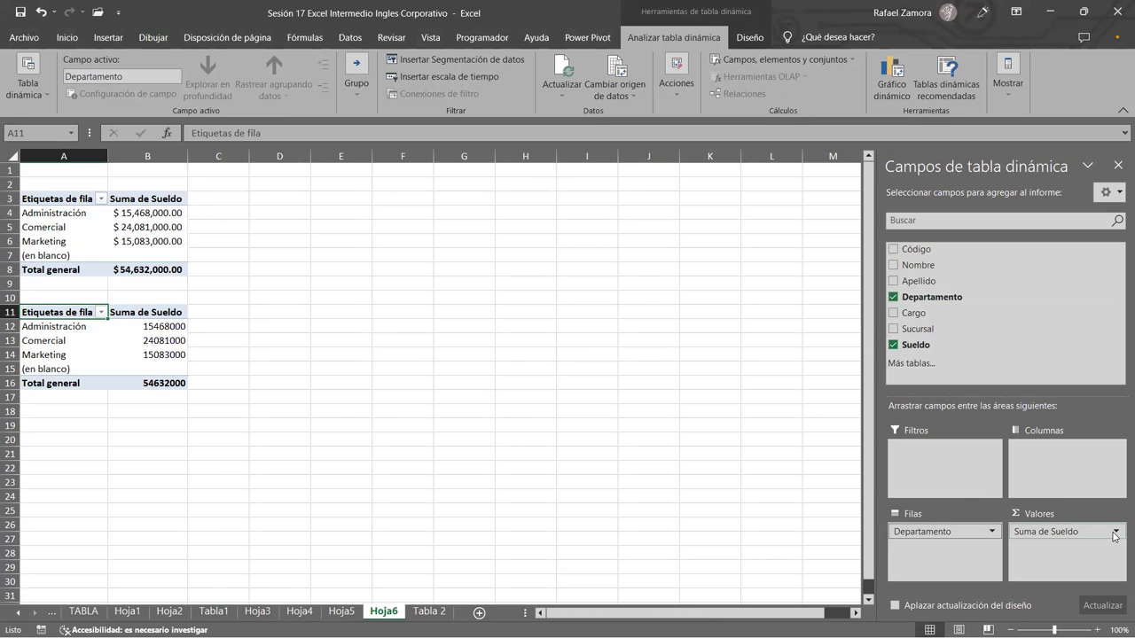
left_click(429, 611)
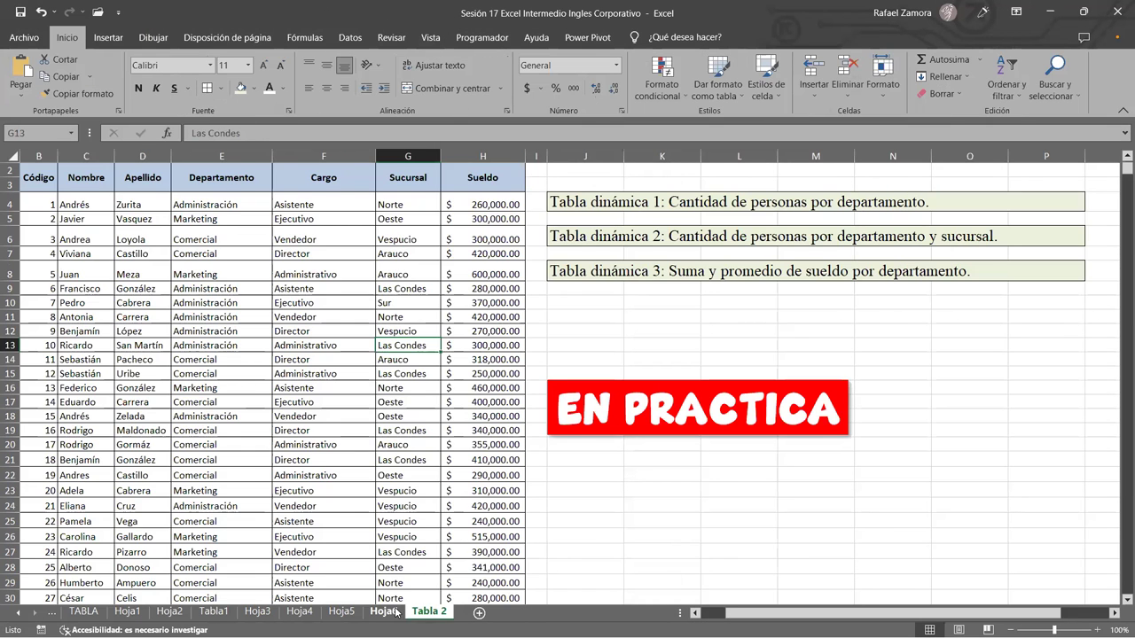
left_click(390, 612)
Change the salary field to Promedio with Contabilidad format, e.g. total $364,213.33
left_click(1115, 532)
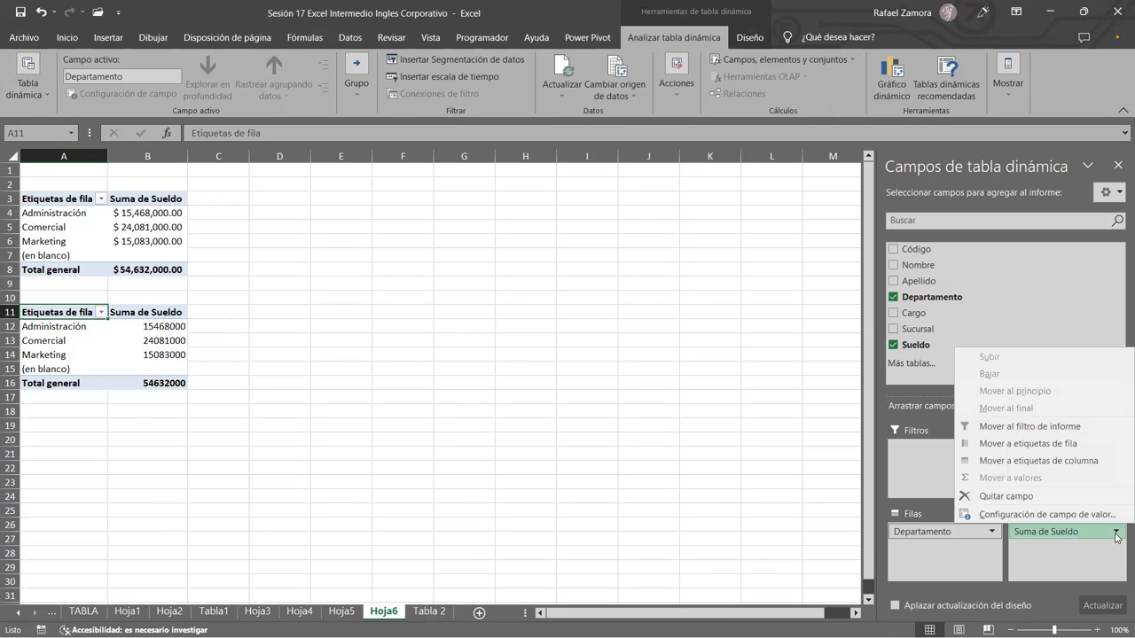
key("Escape")
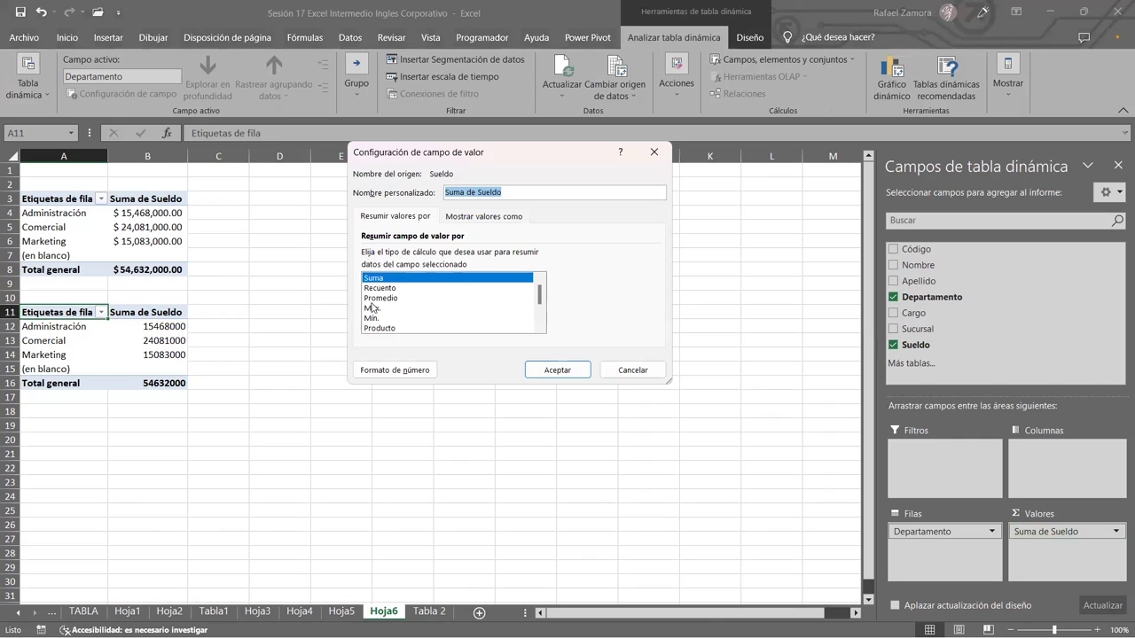
left_click(381, 298)
left_click(400, 372)
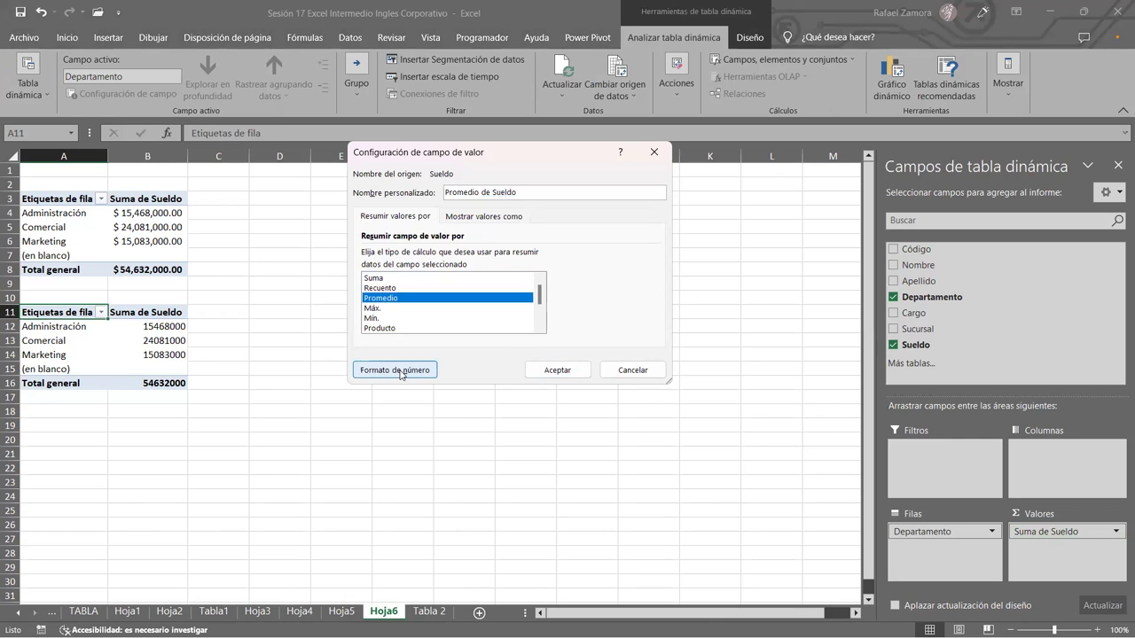
left_click(350, 178)
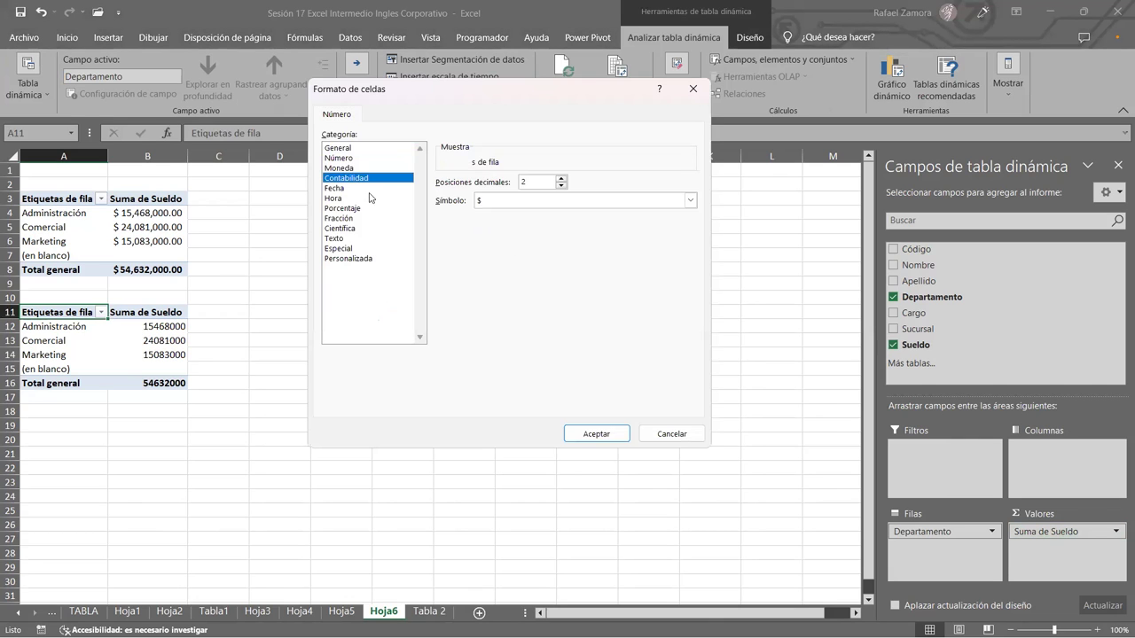
left_click(597, 434)
left_click(560, 370)
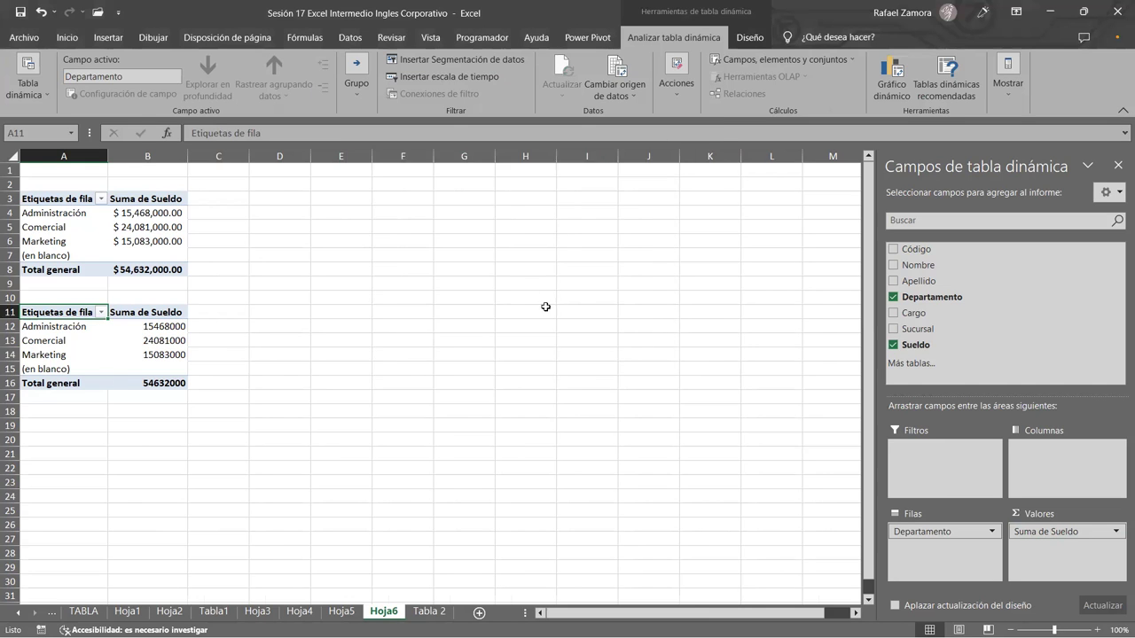
left_click(480, 440)
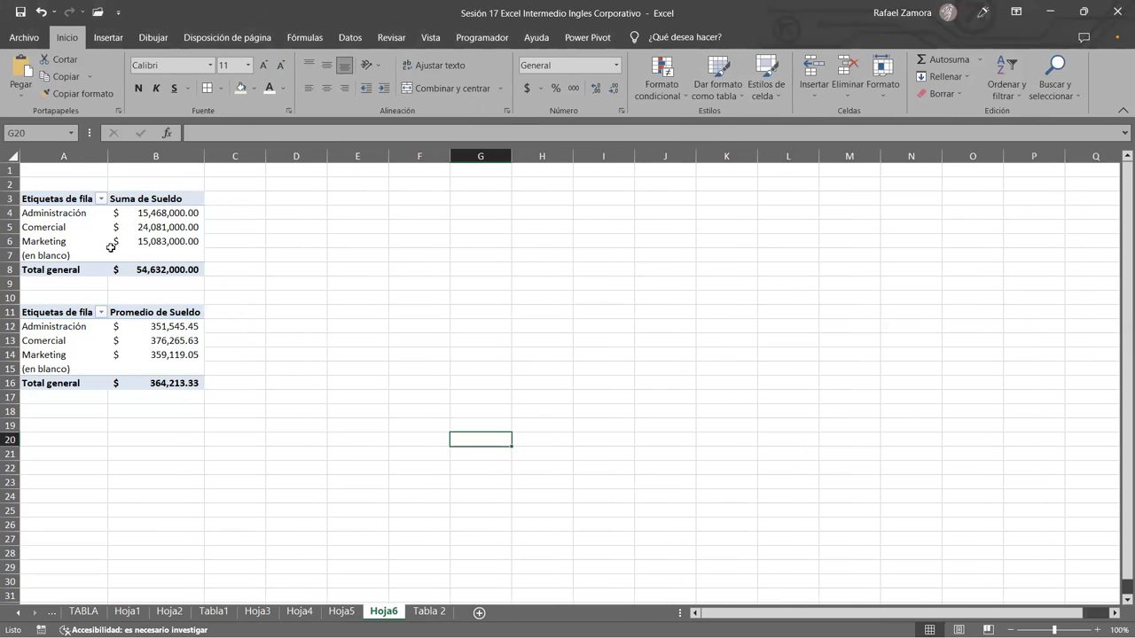
left_click(156, 242)
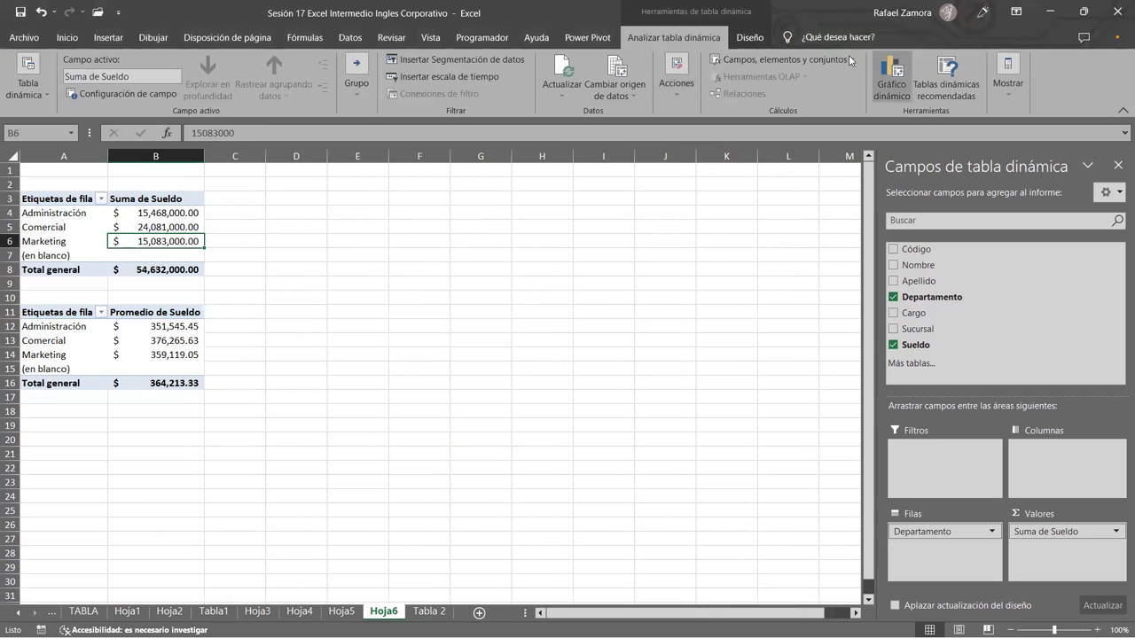
Give the sum pivot a teal style and the average pivot a red style
left_click(749, 37)
left_click(806, 91)
left_click(717, 306)
left_click(156, 340)
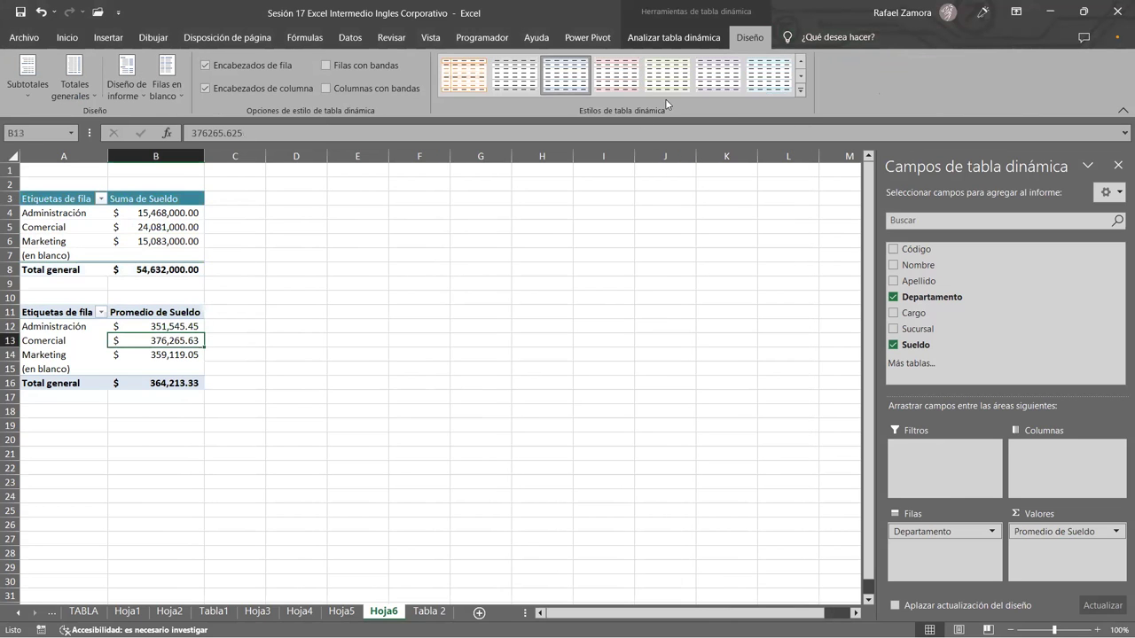
left_click(802, 91)
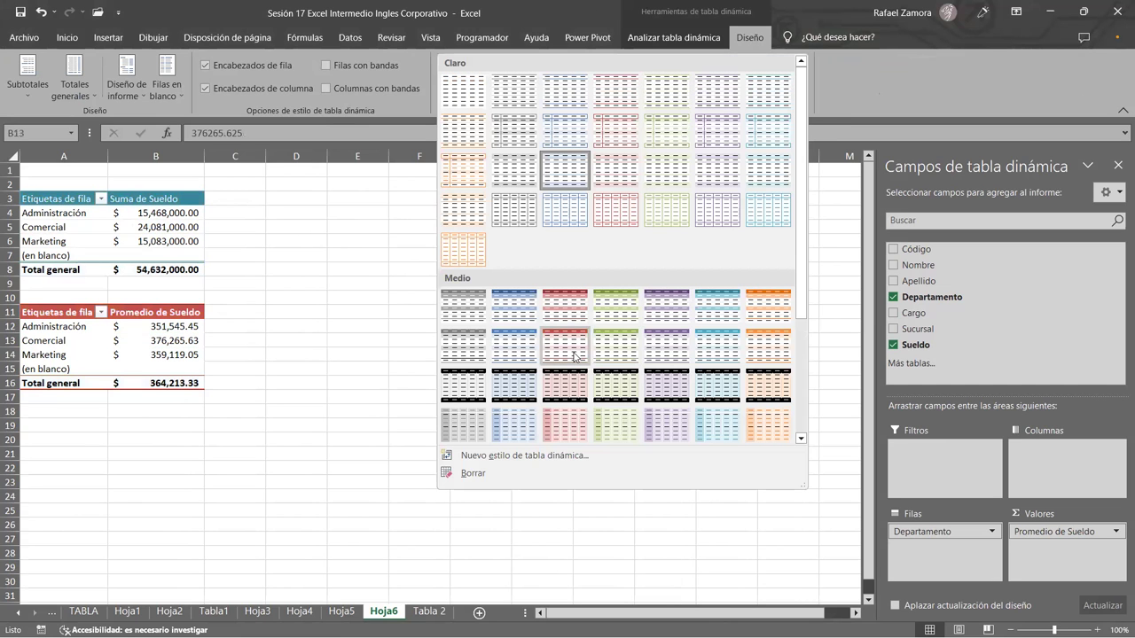
left_click(573, 352)
left_click(435, 360)
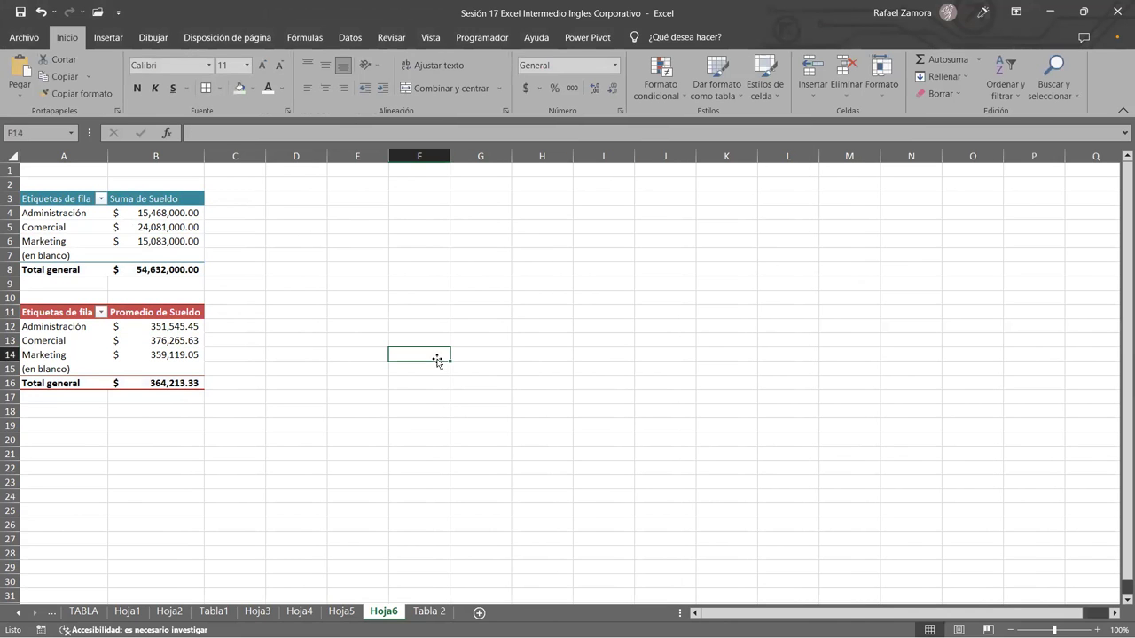
left_click(378, 425)
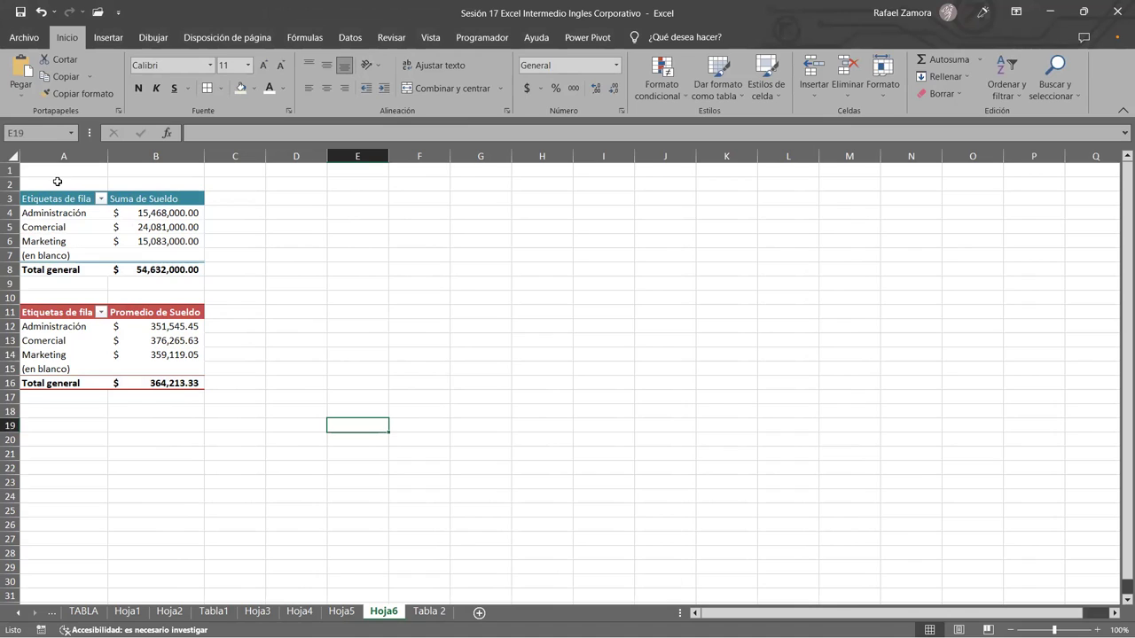
Add merged titles SUMA SUELDOS over A2:B2 and PROMEDIO SUELDOS over A10:B10
left_click_drag(57, 181, 126, 182)
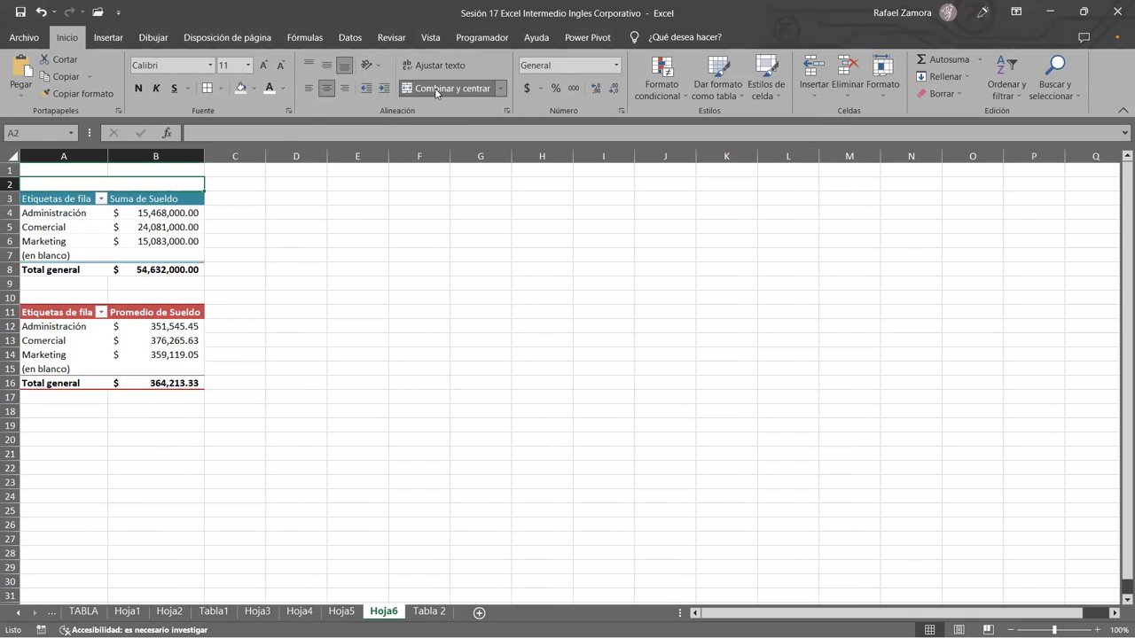
type("SUMA SUELDOS")
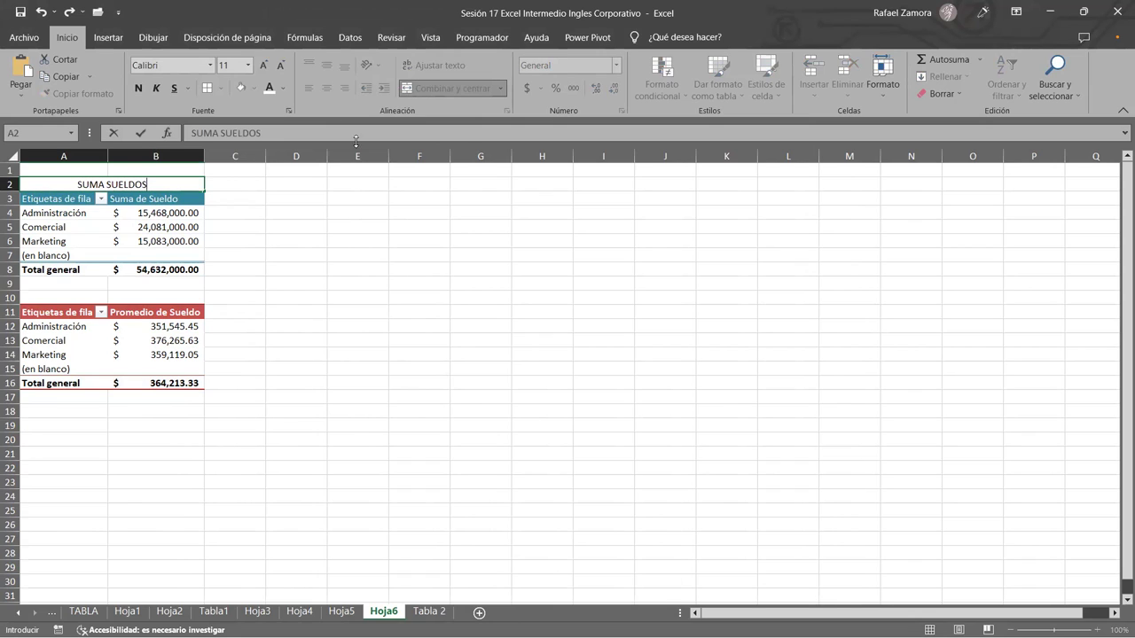
left_click_drag(101, 293, 134, 294)
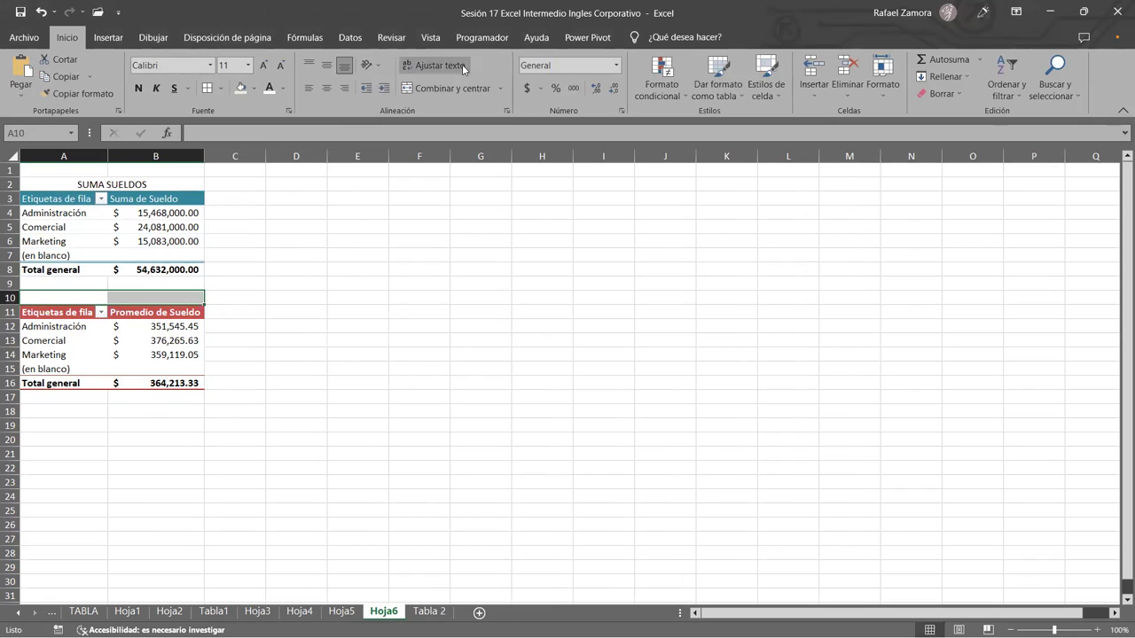
left_click(448, 89)
type("SUMA")
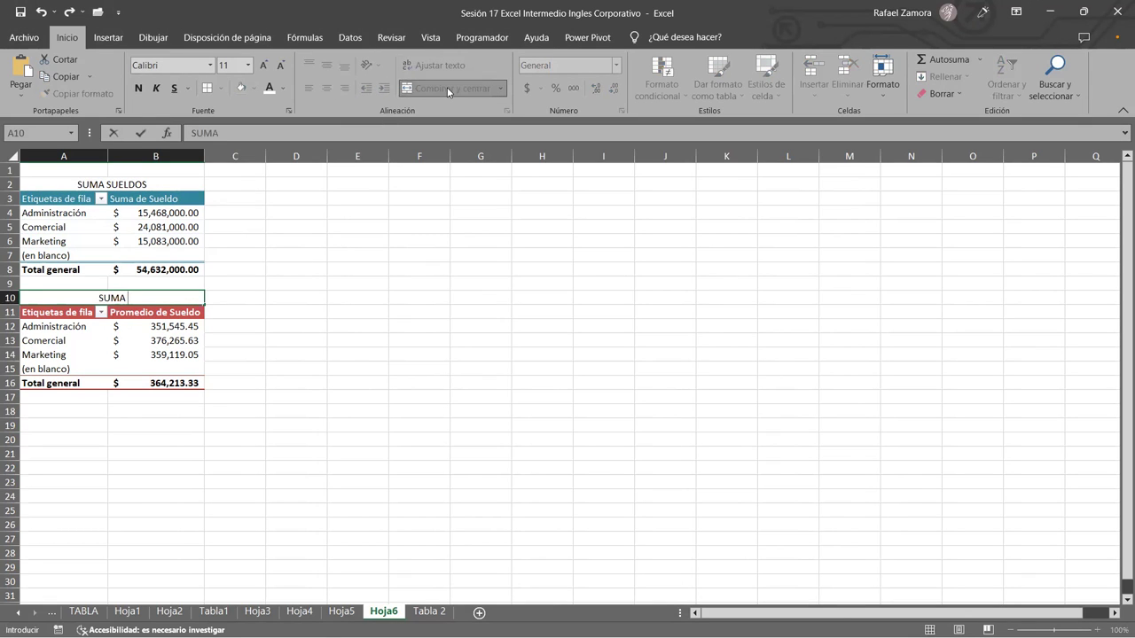
key("BackSpace")
key("BackSpace")
key("BackSpace")
type("PROMEDIO SUELDOS")
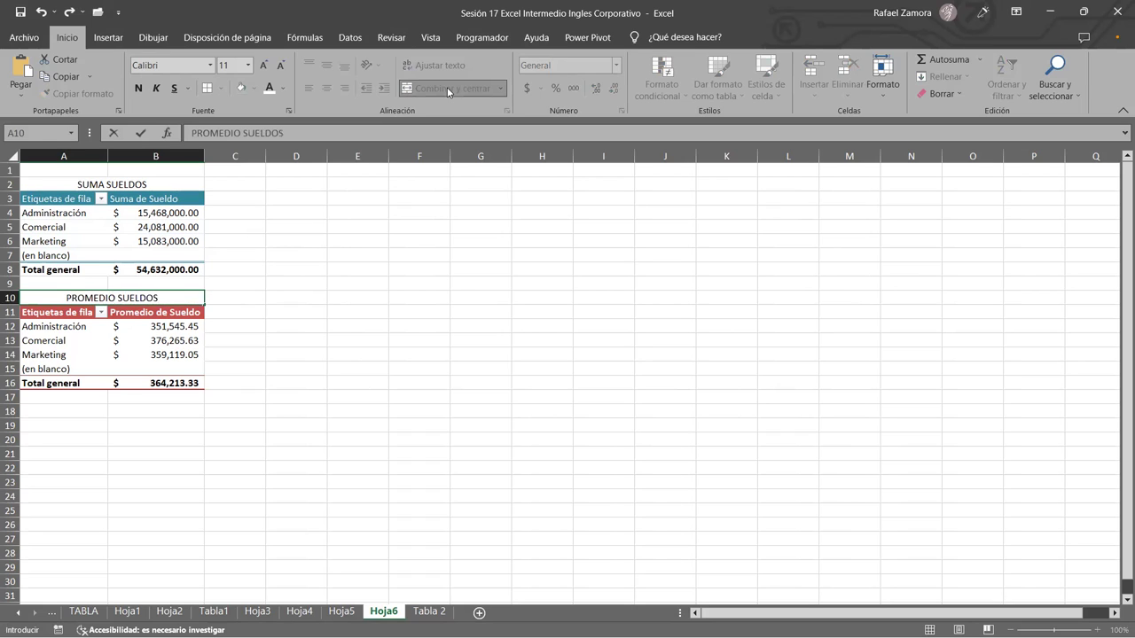
key("Return")
Make both titles bold with a dark blue fill
left_click(144, 299)
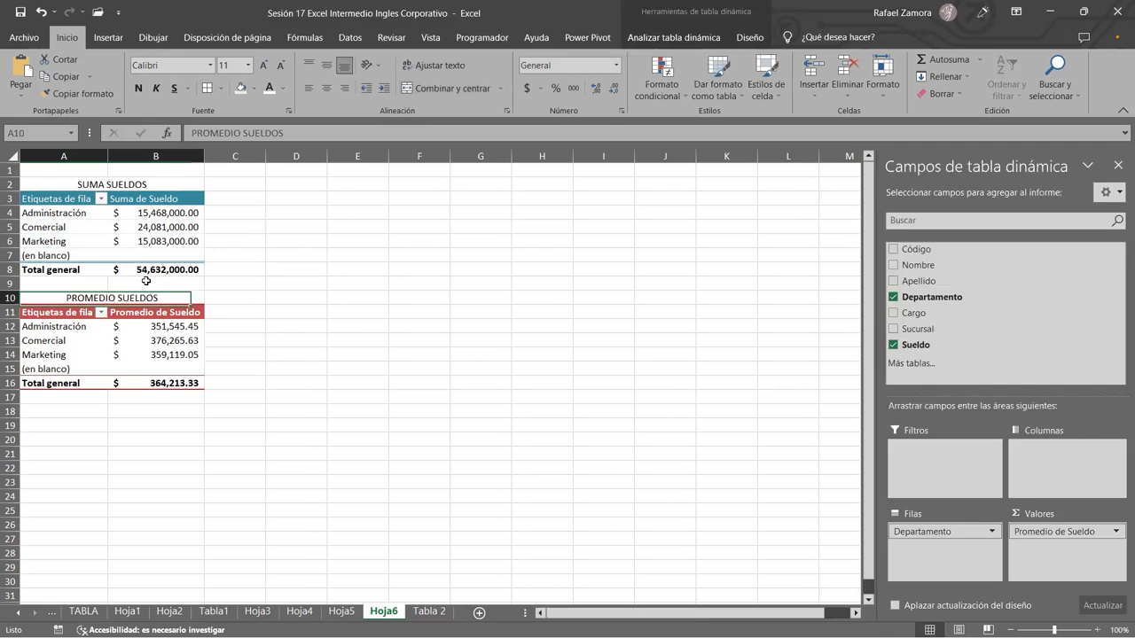
left_click(133, 185, "ctrl")
left_click(139, 88)
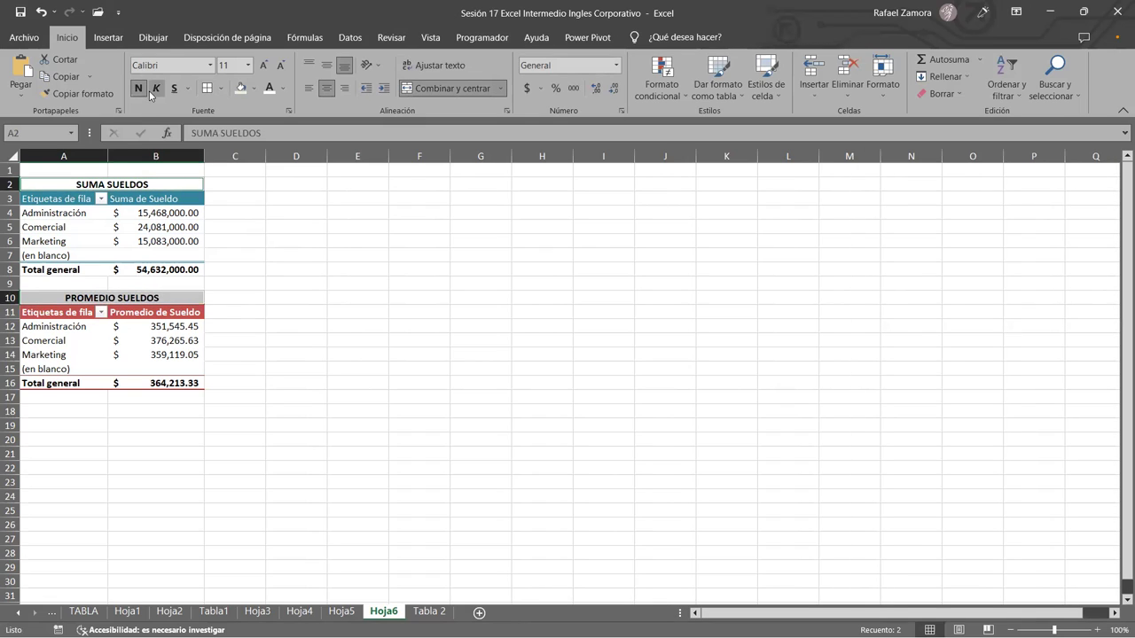
left_click(255, 88)
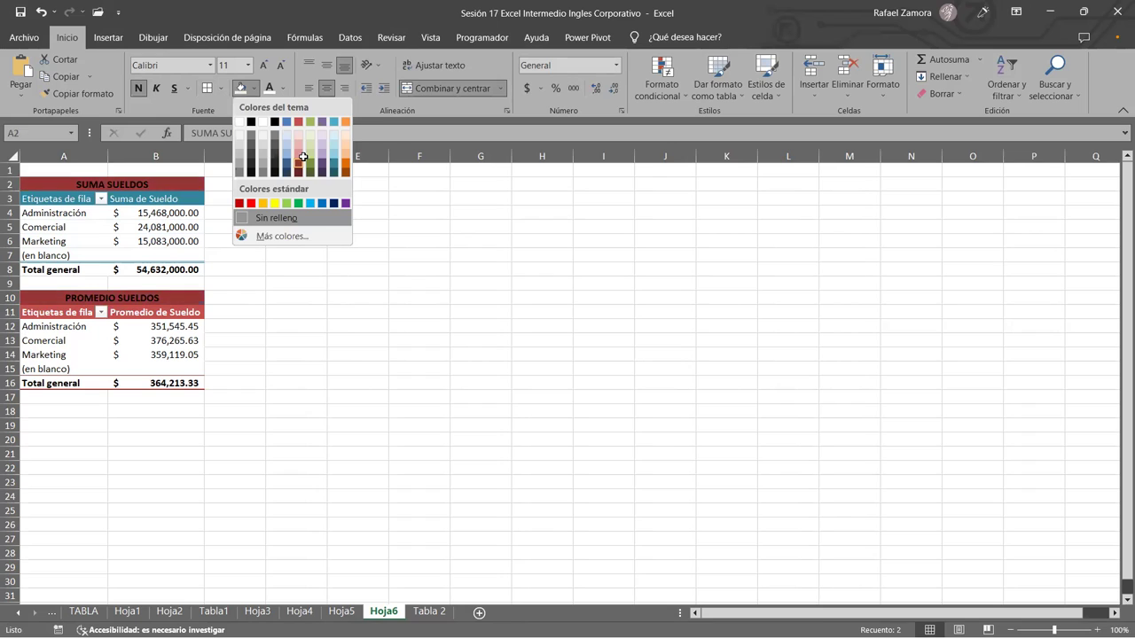
left_click(302, 157)
left_click(307, 266)
left_click(307, 432)
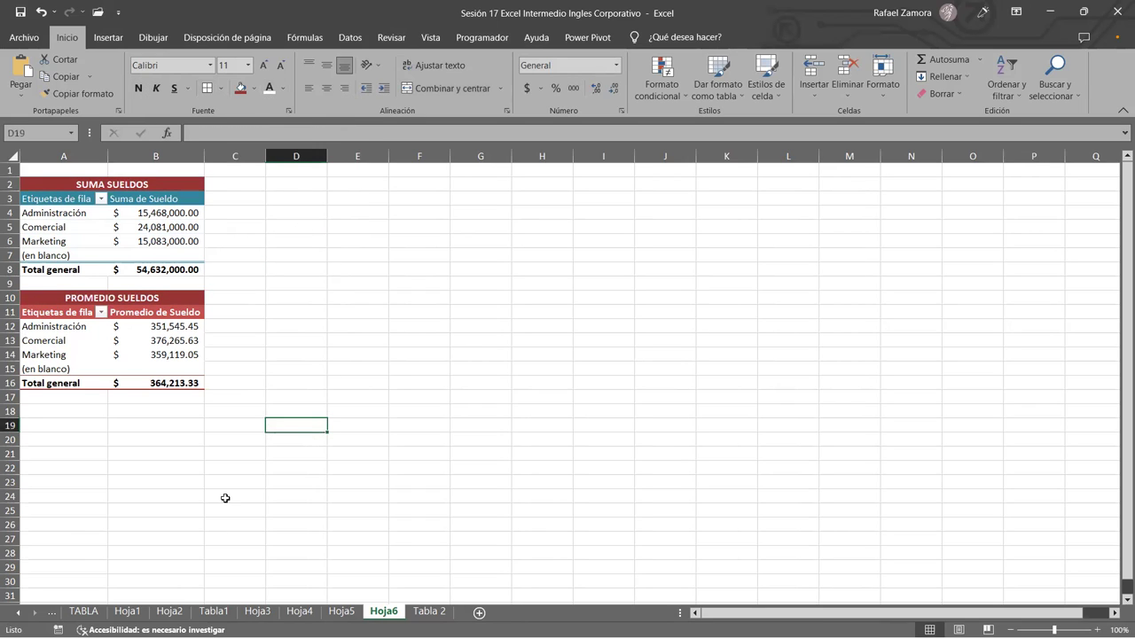
left_click(157, 297)
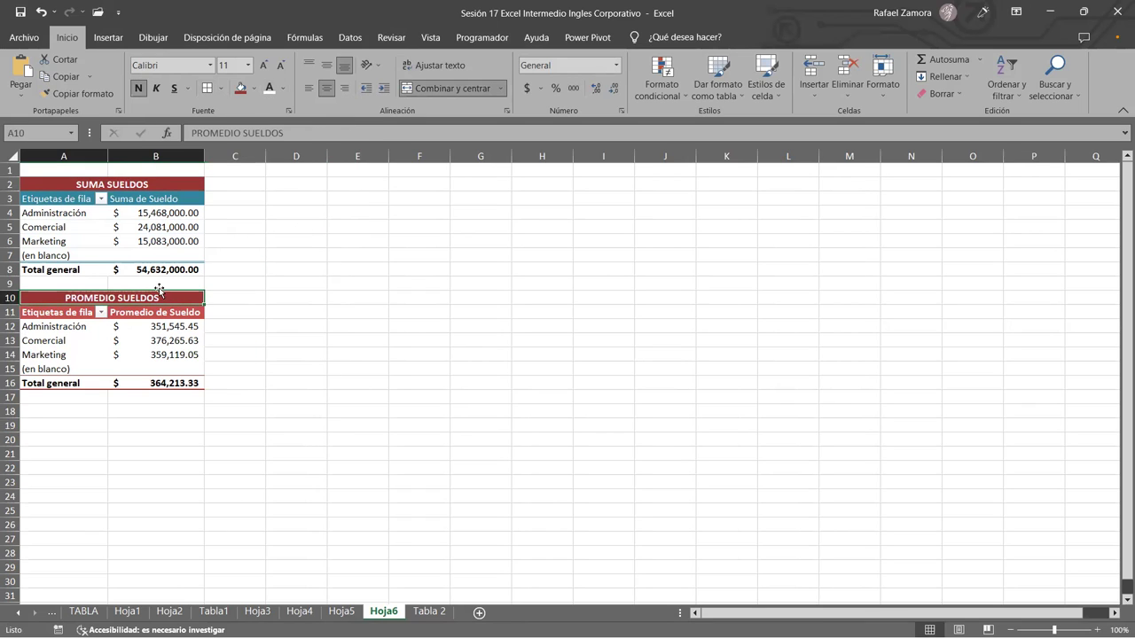
left_click(159, 188, "ctrl")
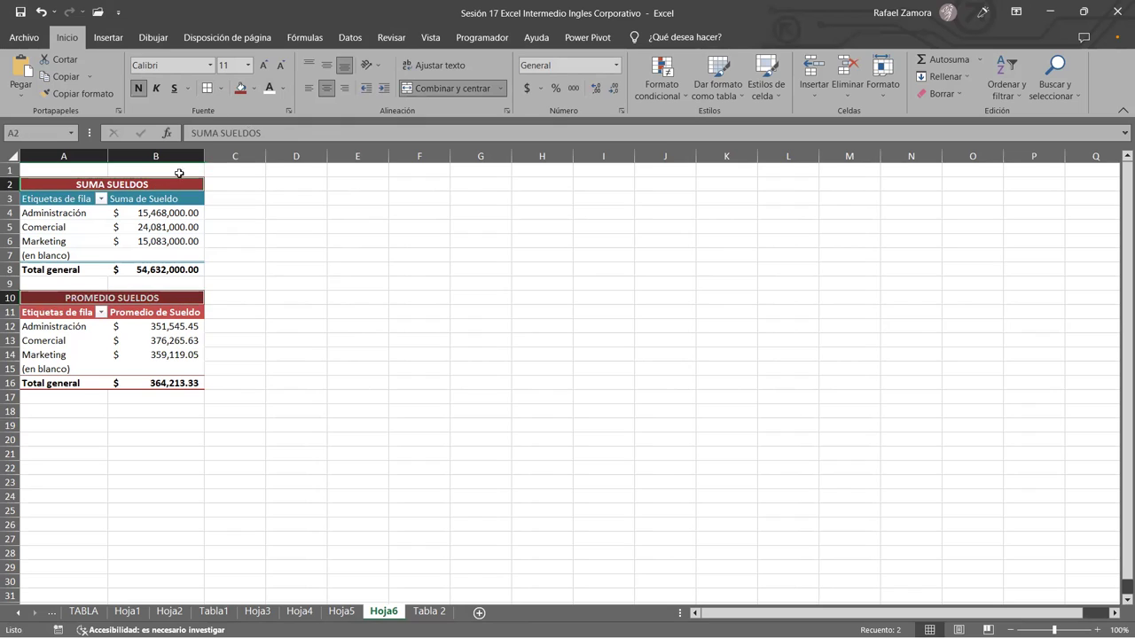
left_click(254, 88)
left_click(331, 203)
left_click(351, 508)
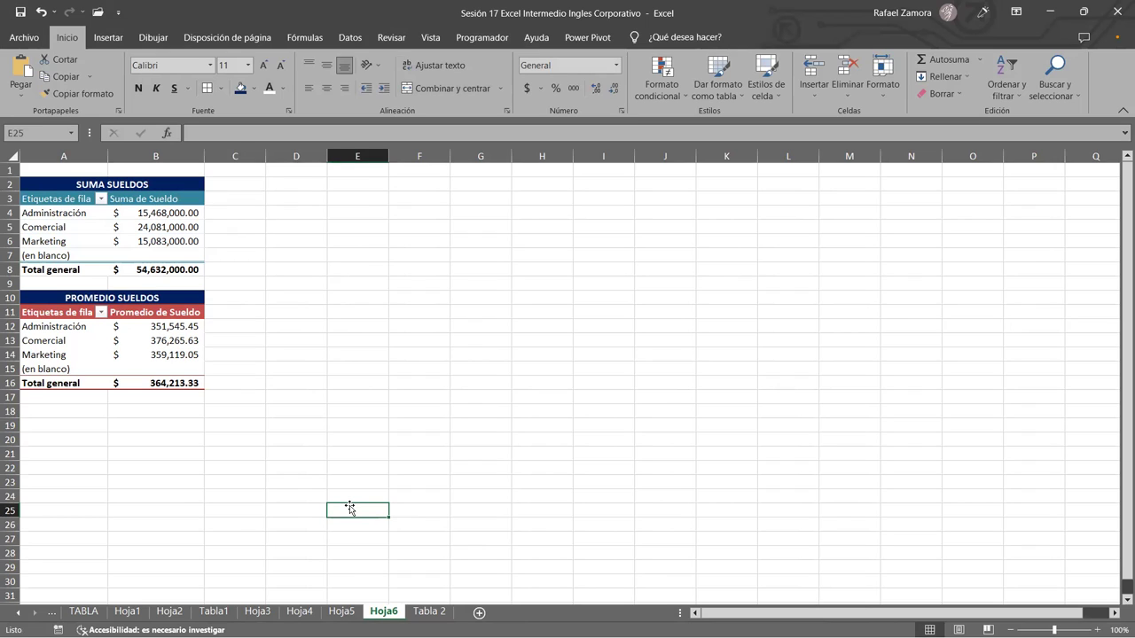
left_click(153, 233)
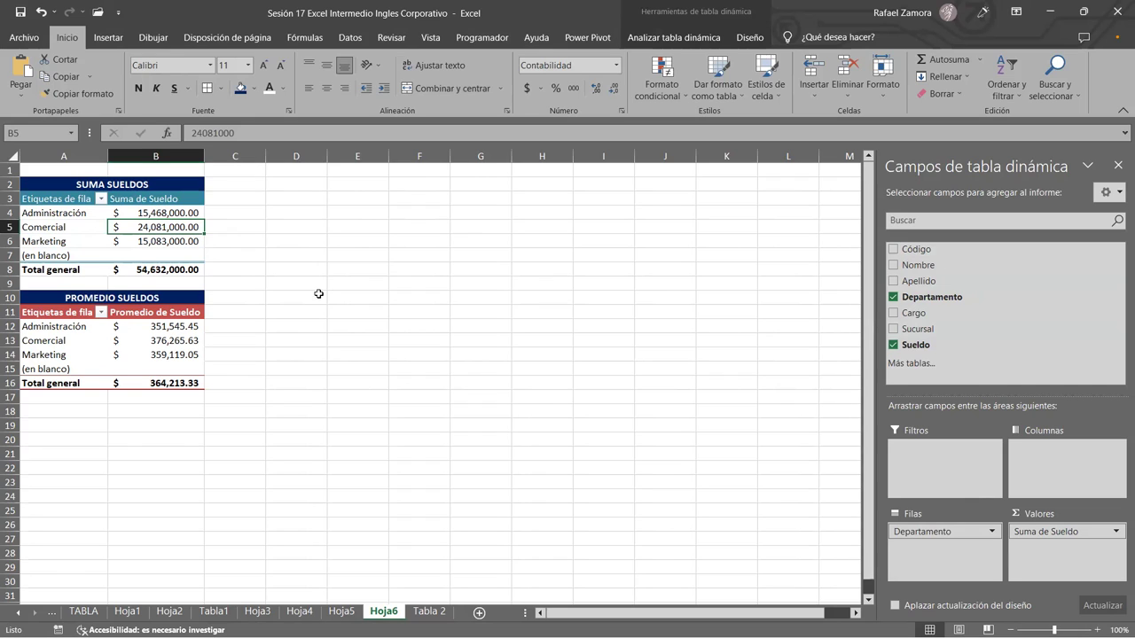
left_click(135, 213)
left_click(142, 227)
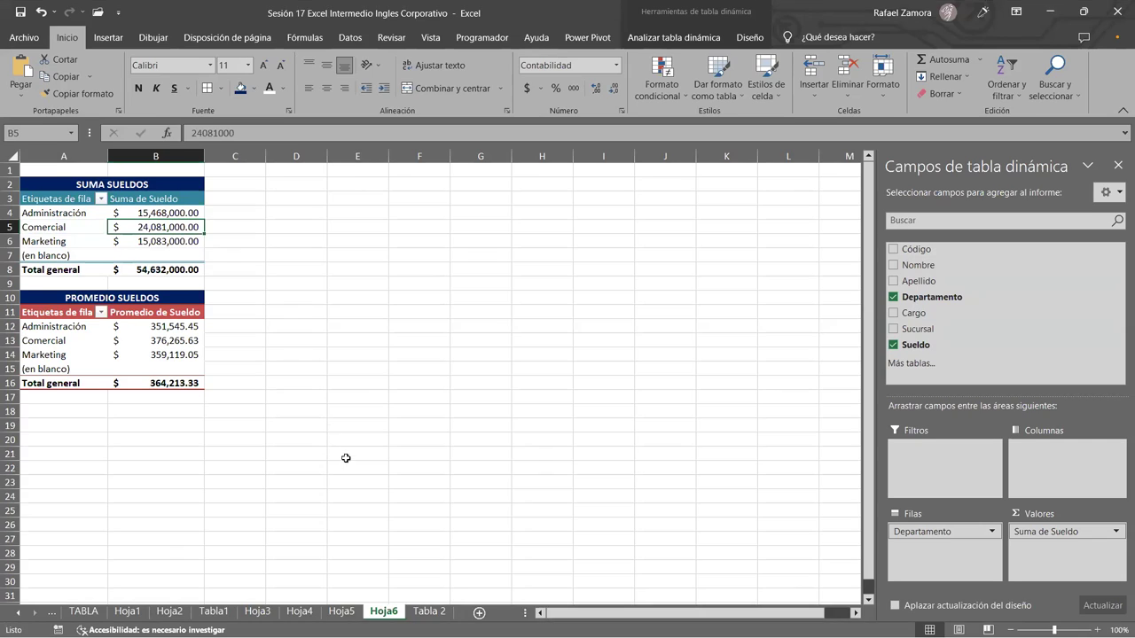
left_click(145, 357)
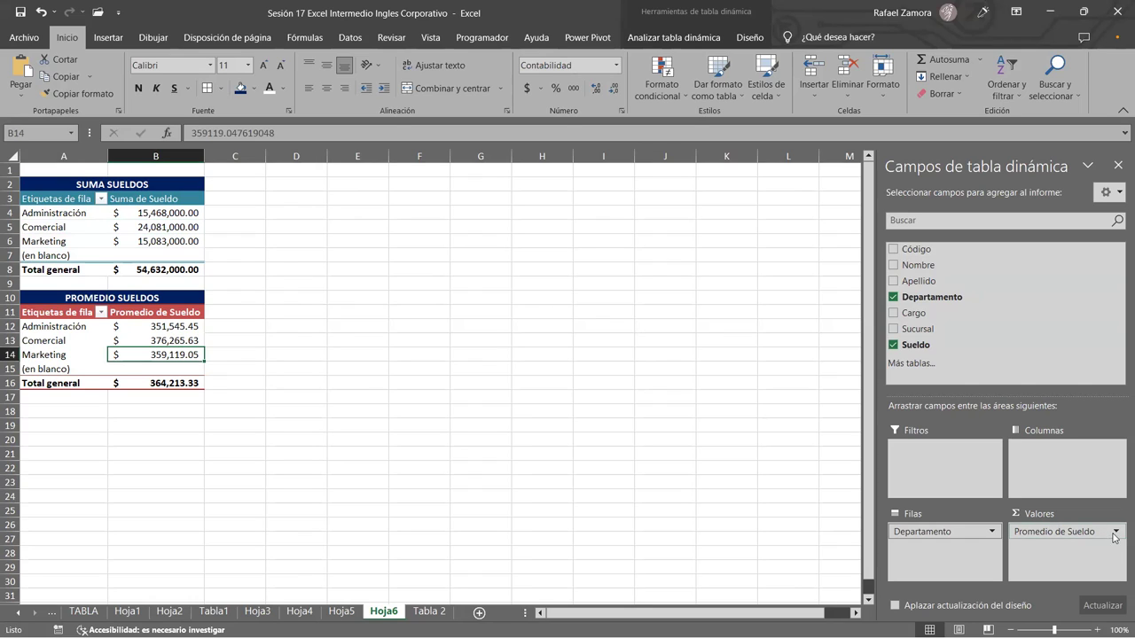
left_click(163, 241)
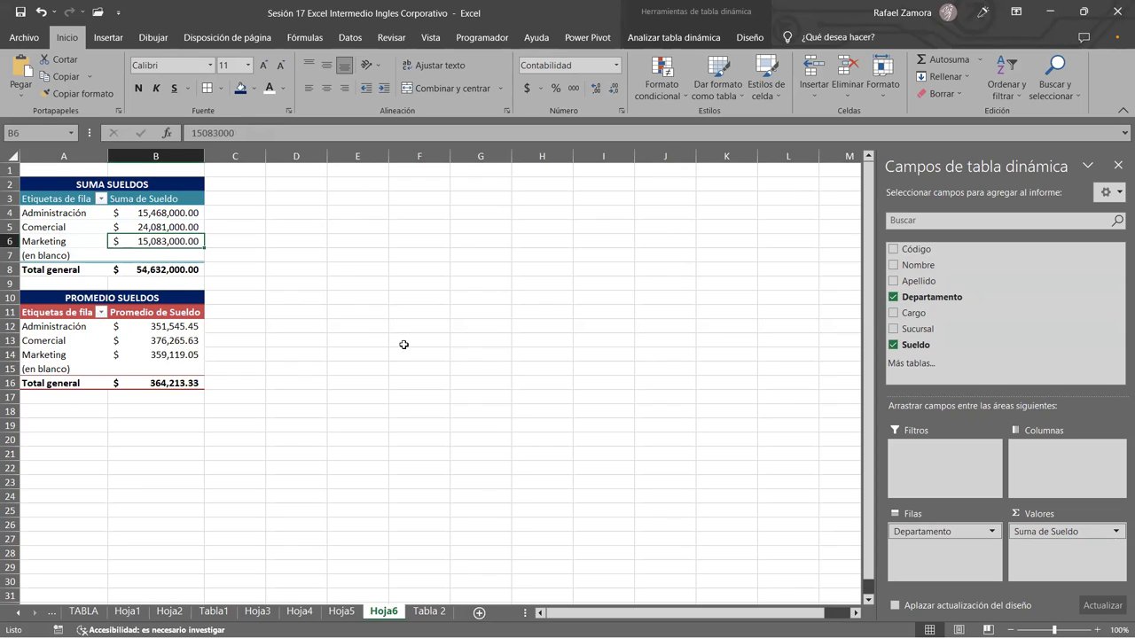
left_click(333, 344)
left_click(166, 227)
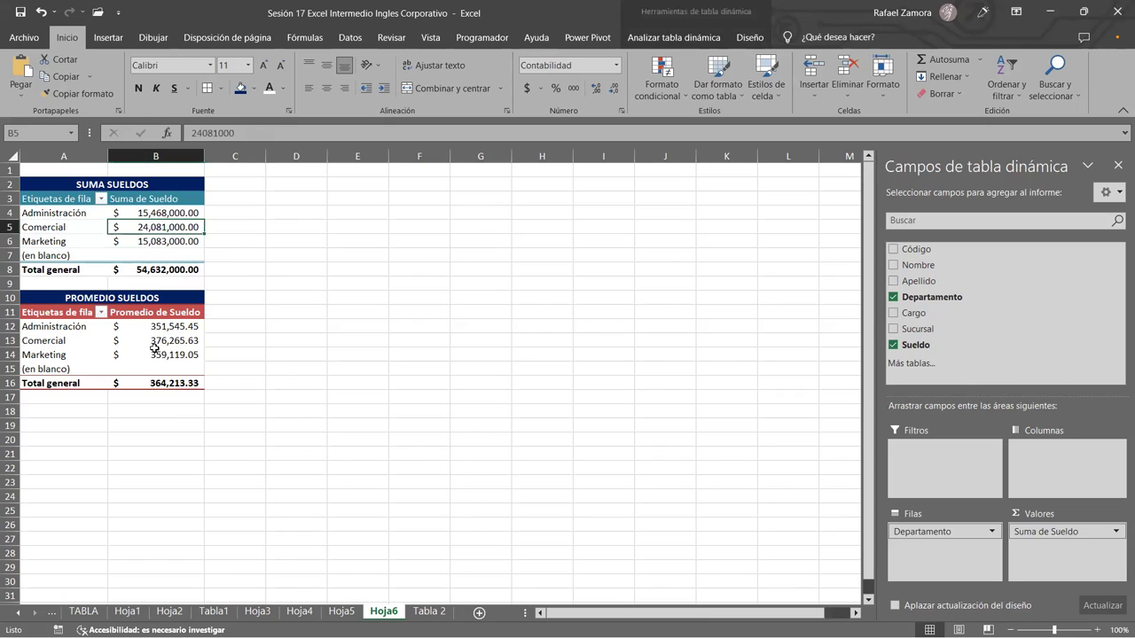
left_click(155, 351)
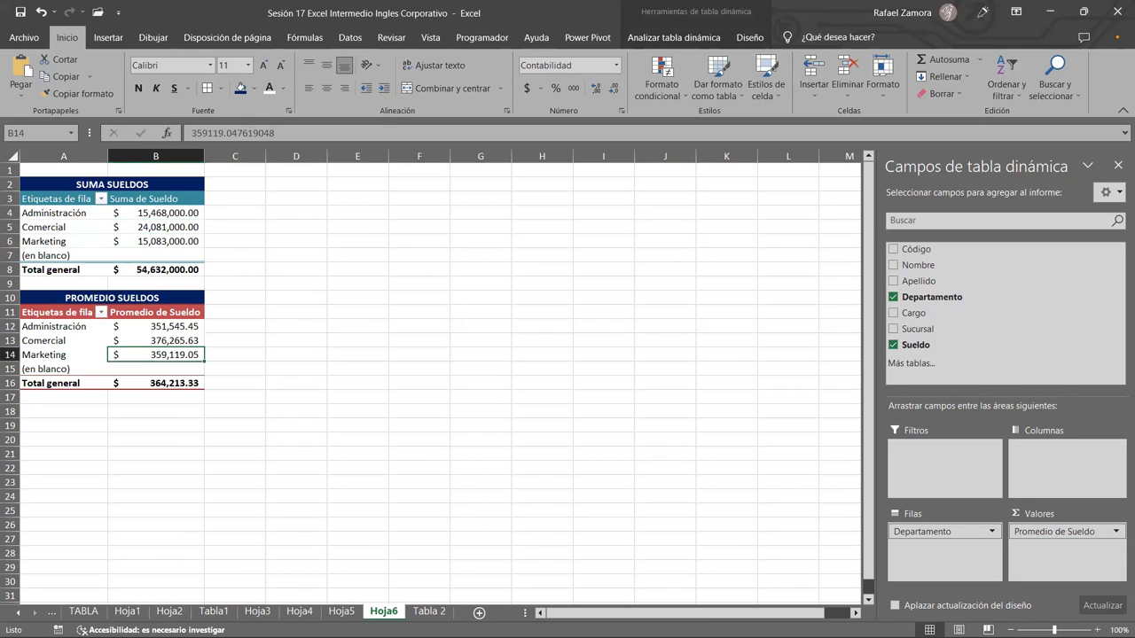
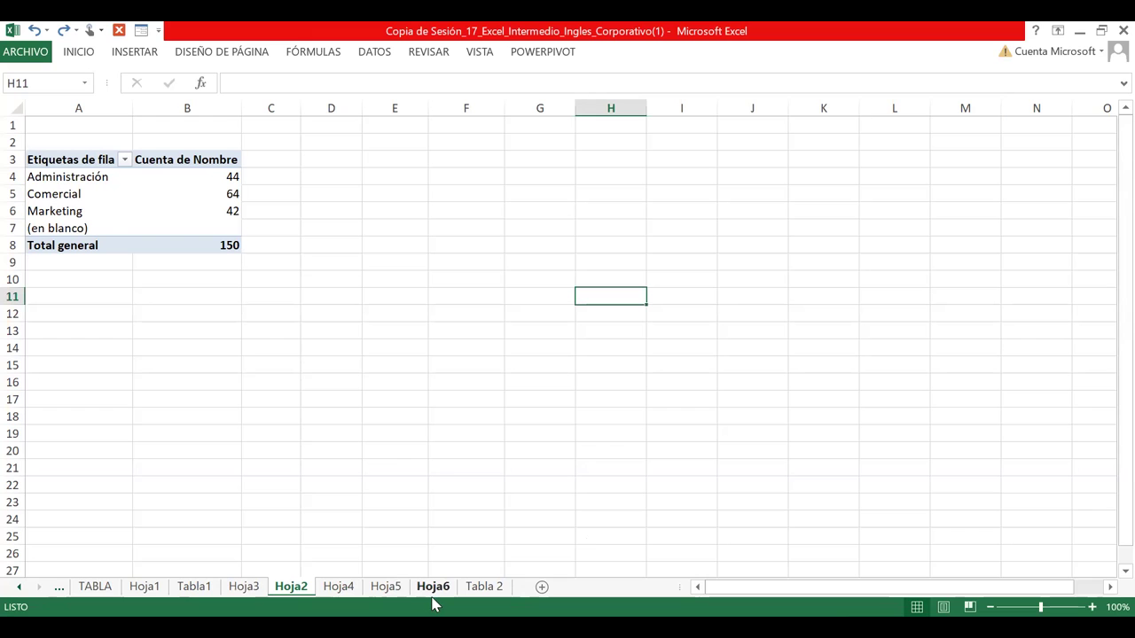
Insert a pivot table from the Tabla 2 data range onto a new worksheet
left_click(479, 587)
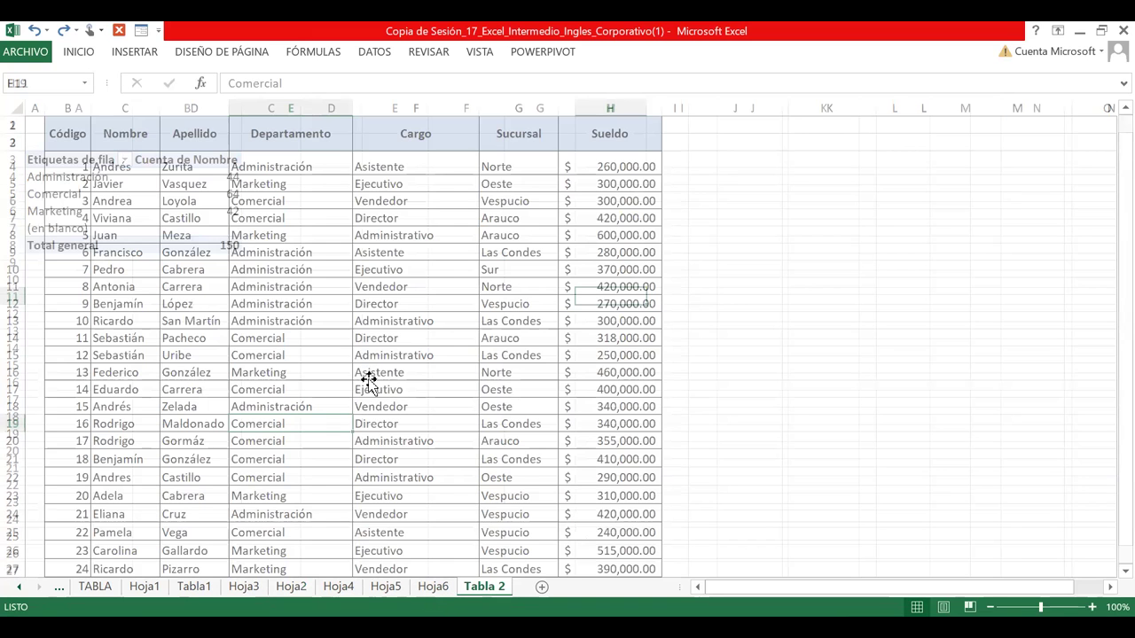
left_click(140, 51)
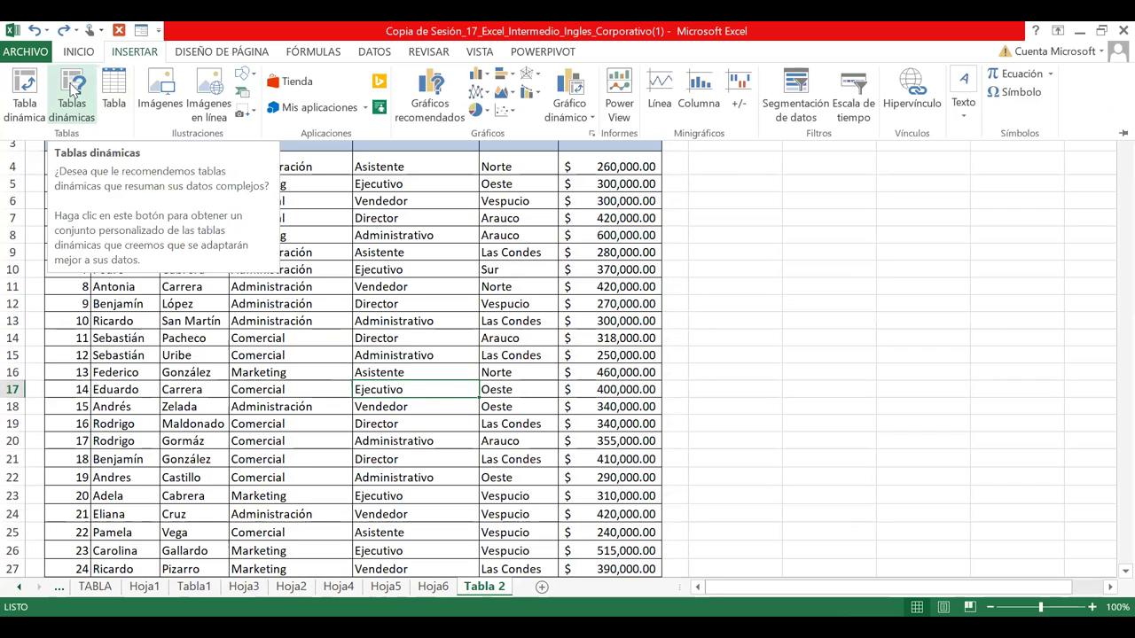
left_click(27, 86)
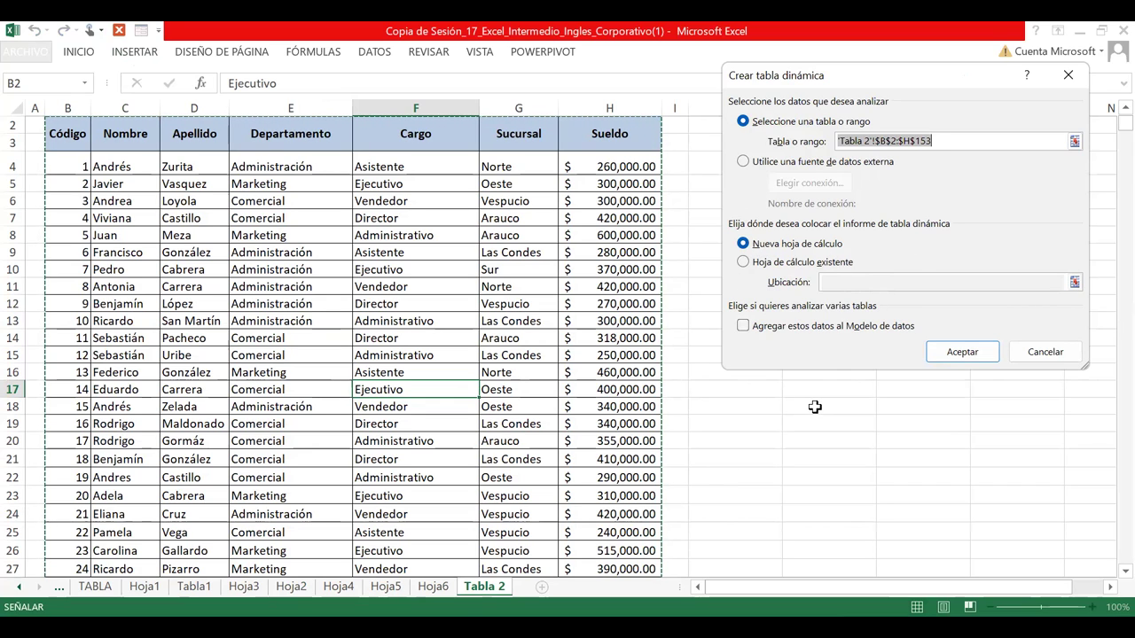
left_click(942, 355)
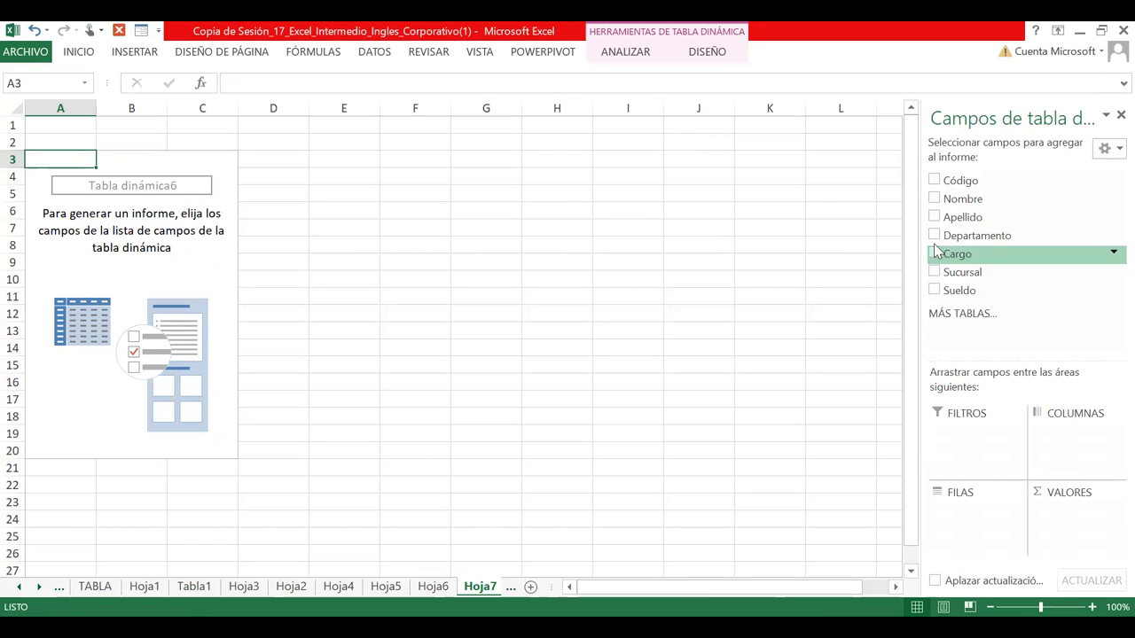
Put Departamento in FILAS and Sueldo in VALORES, giving counts 44, 64, 42, total 150
left_click_drag(938, 242, 965, 508)
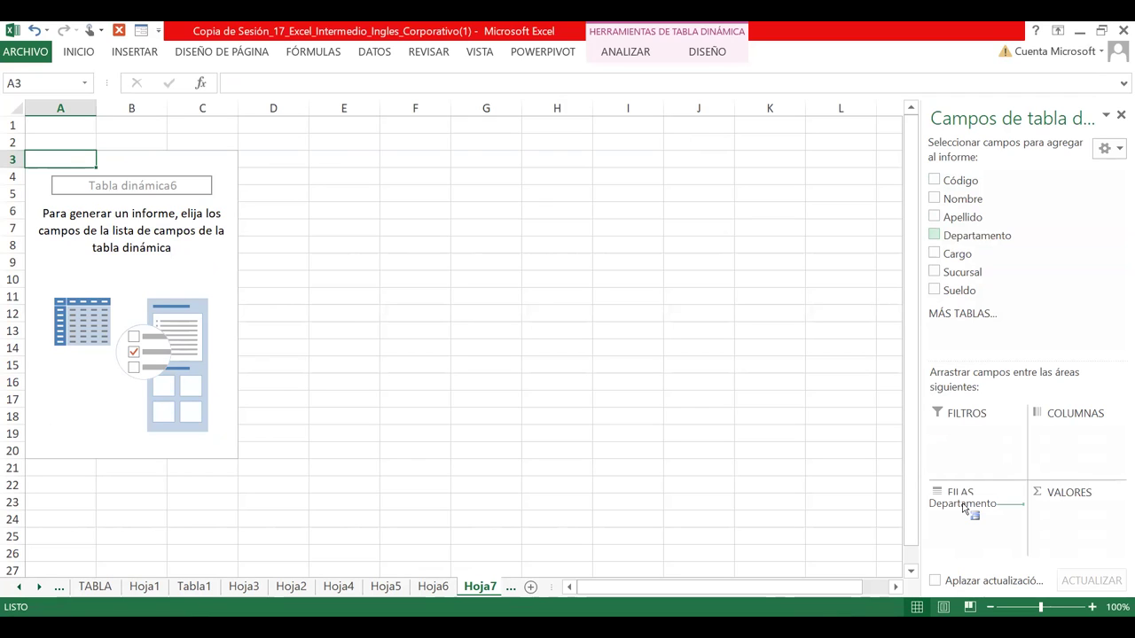
left_click_drag(964, 505, 965, 507)
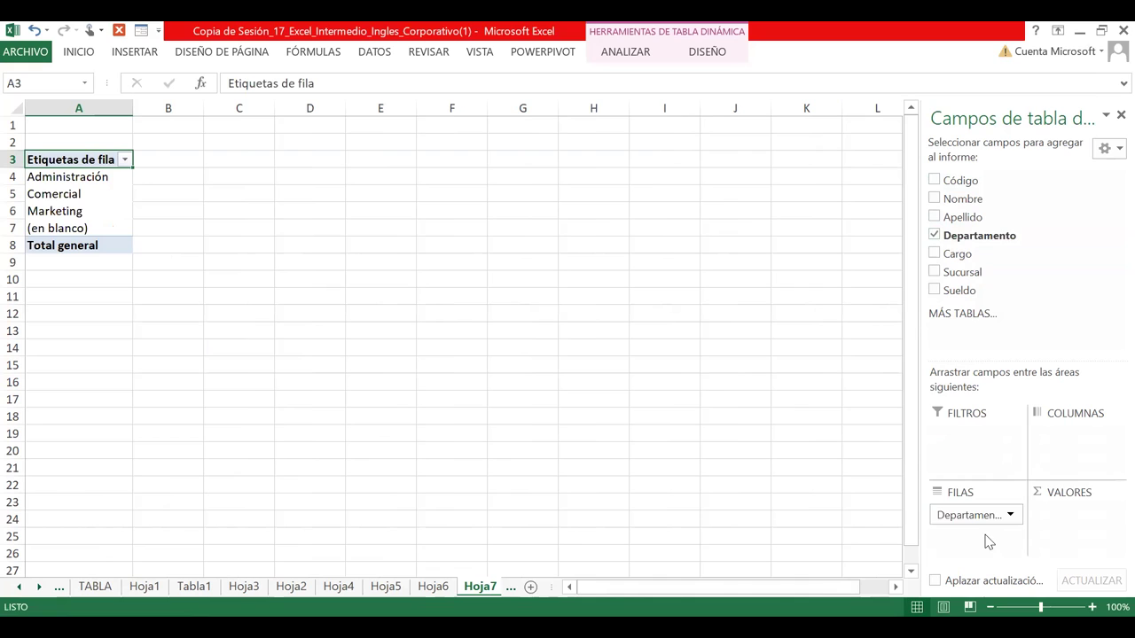
mouse_move(966, 272)
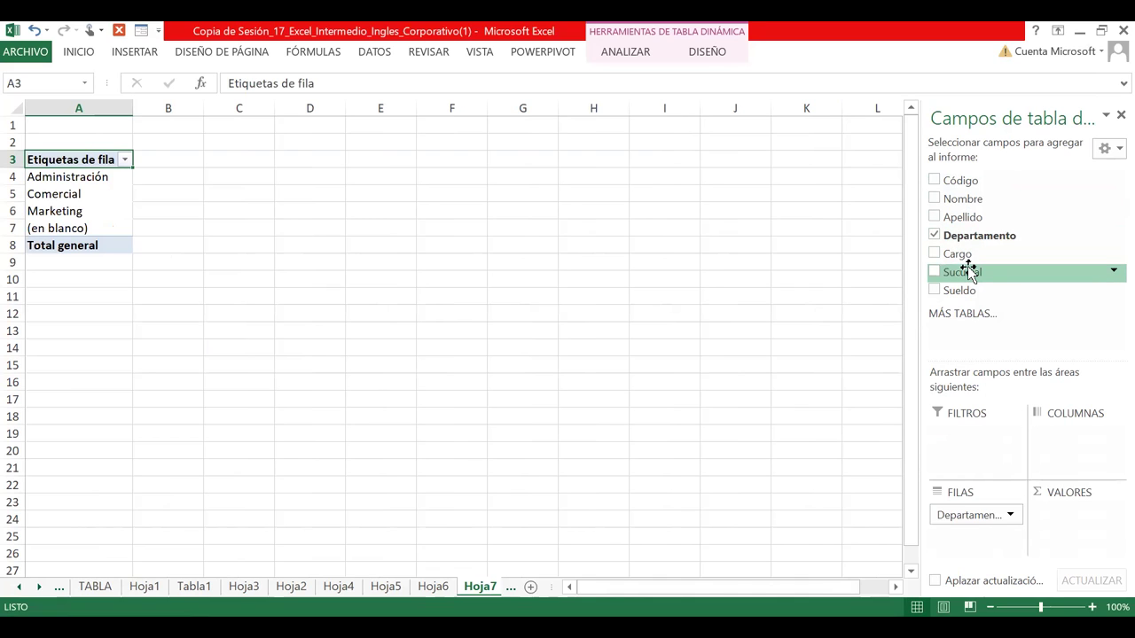
left_click_drag(955, 291, 1061, 514)
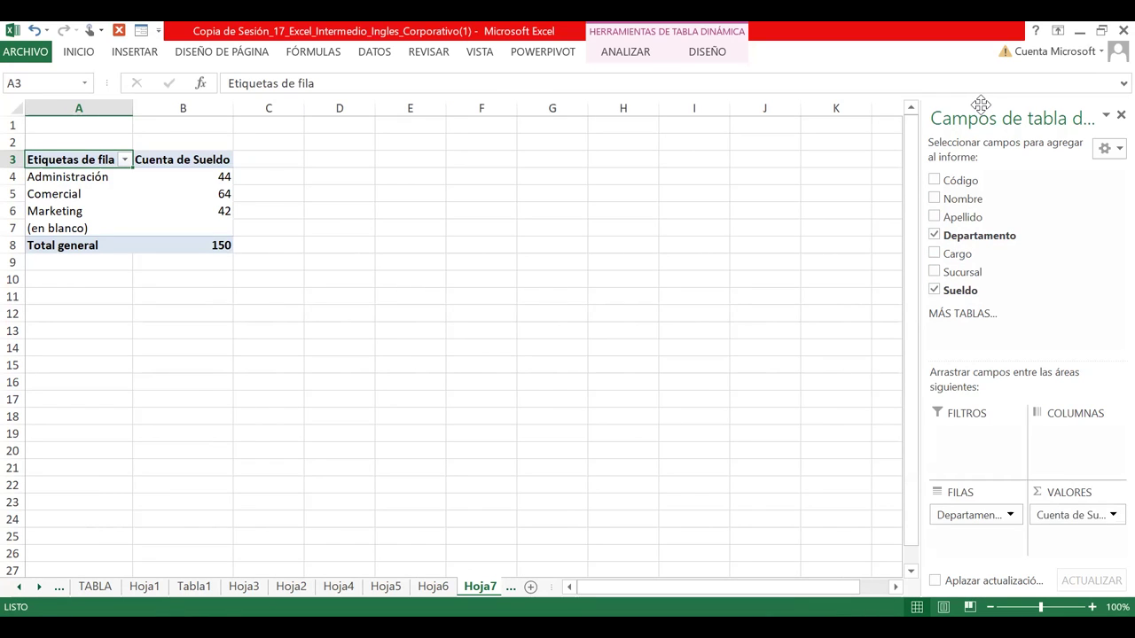
left_click(1111, 515)
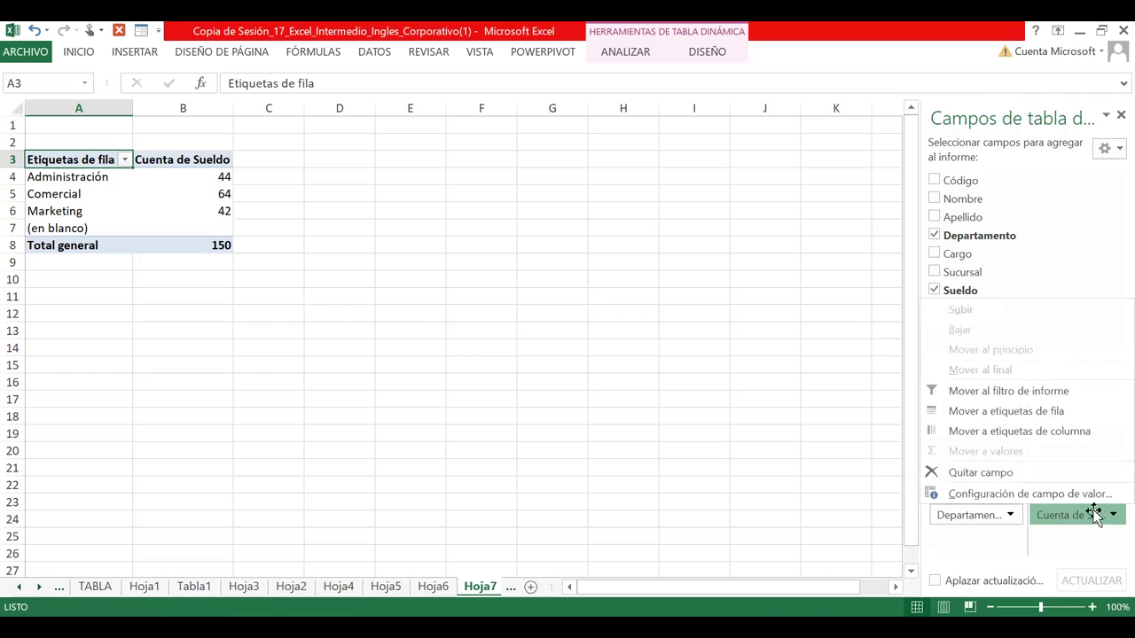
Summarize Sueldo as Suma with Contabilidad number format, totalling $54,632,000.00
left_click(990, 495)
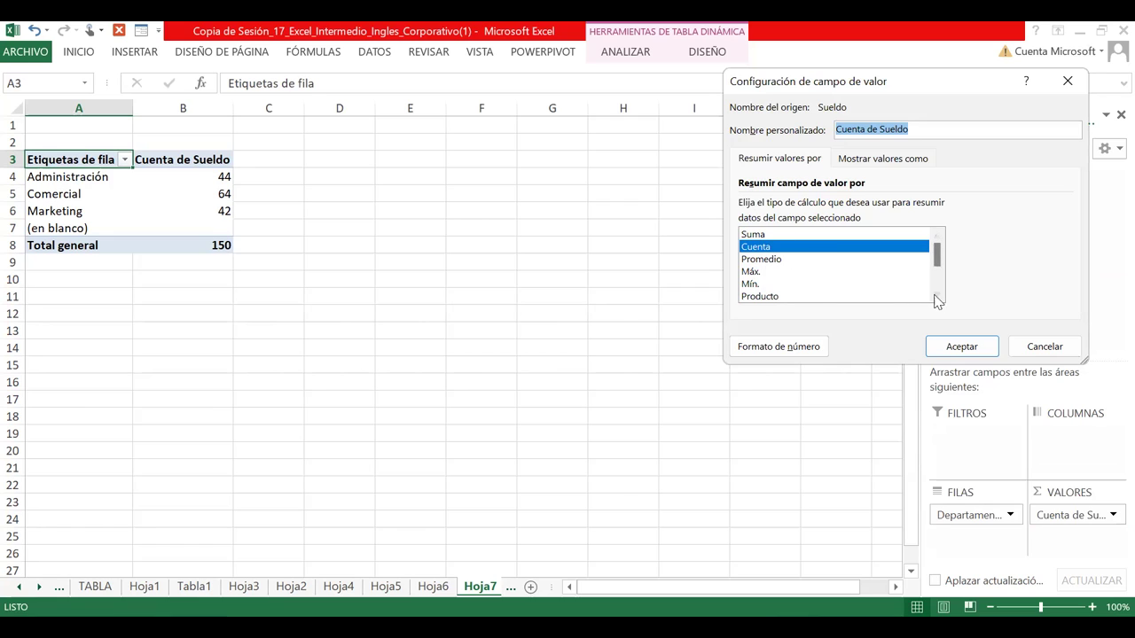
left_click(766, 236)
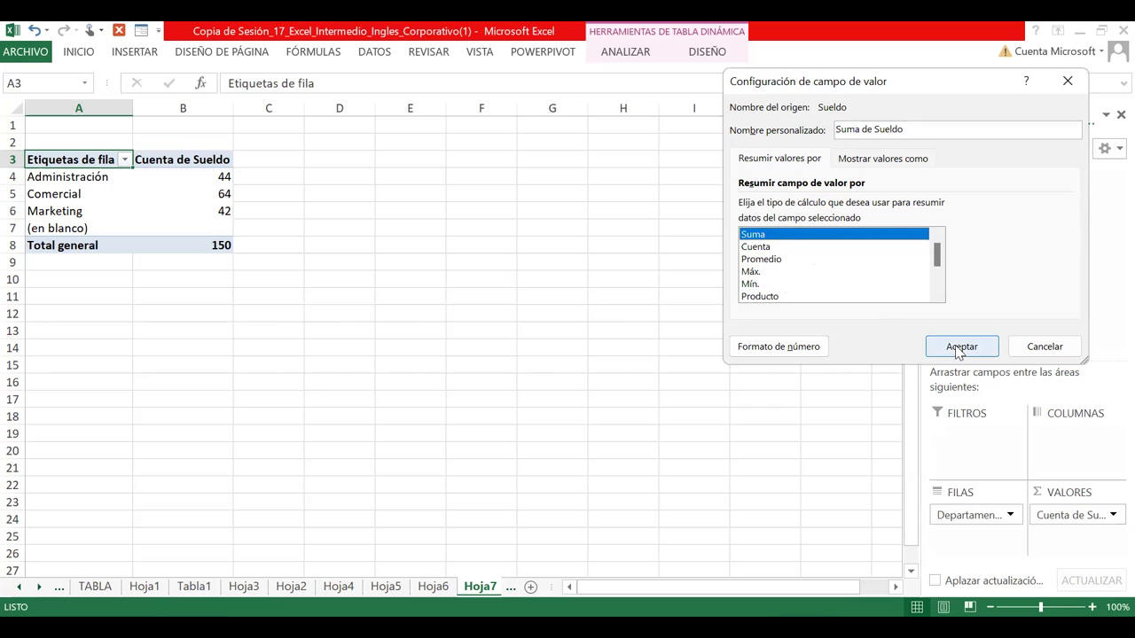
left_click(809, 346)
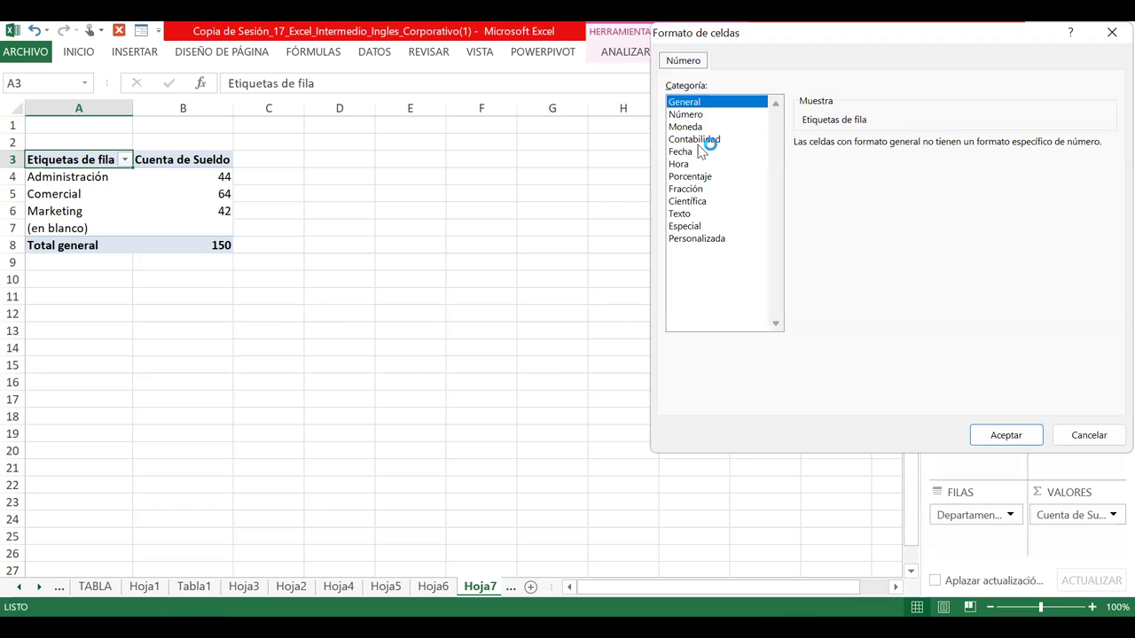
left_click(705, 140)
left_click(1006, 435)
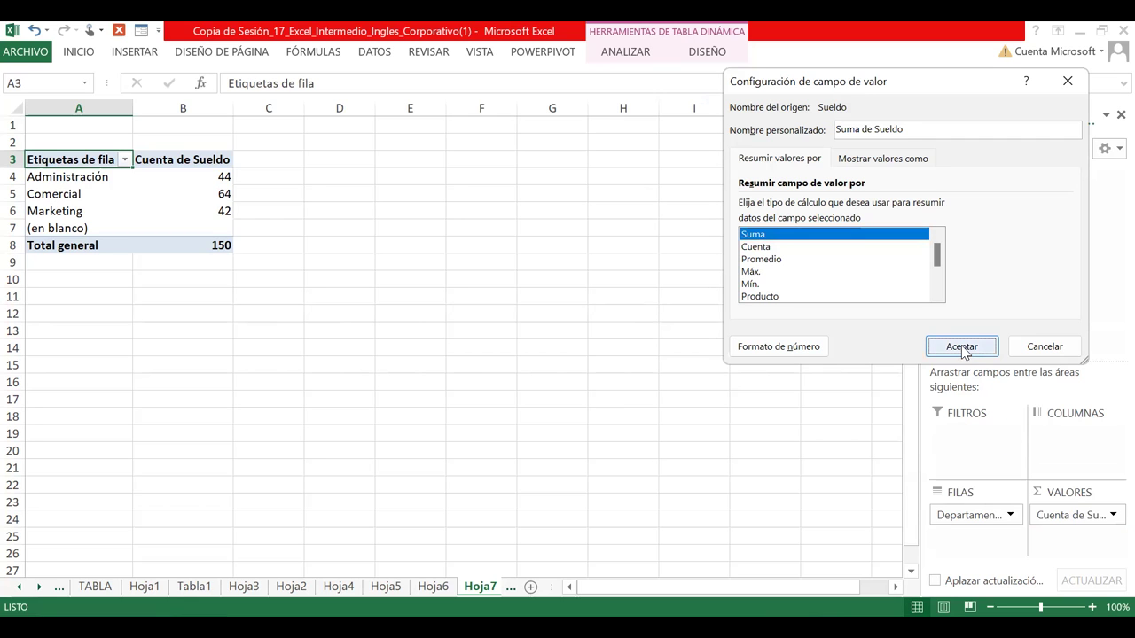
key("Return")
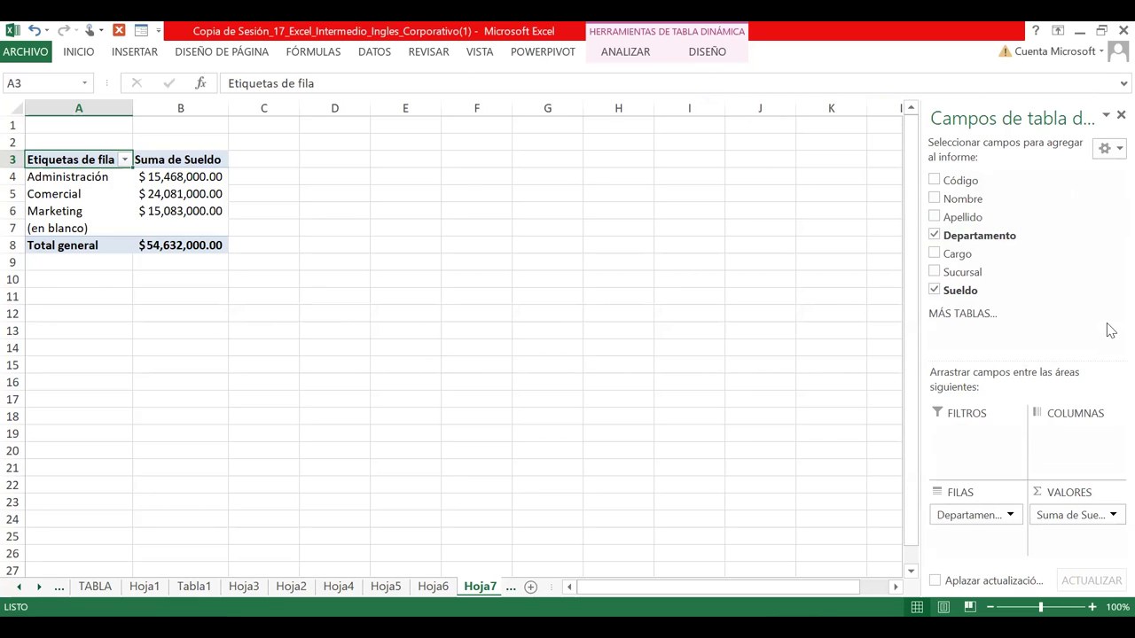
left_click(57, 297)
Create a second pivot table from Tabla 2, placed on existing sheet Hoja7 at cell A11
left_click(543, 592)
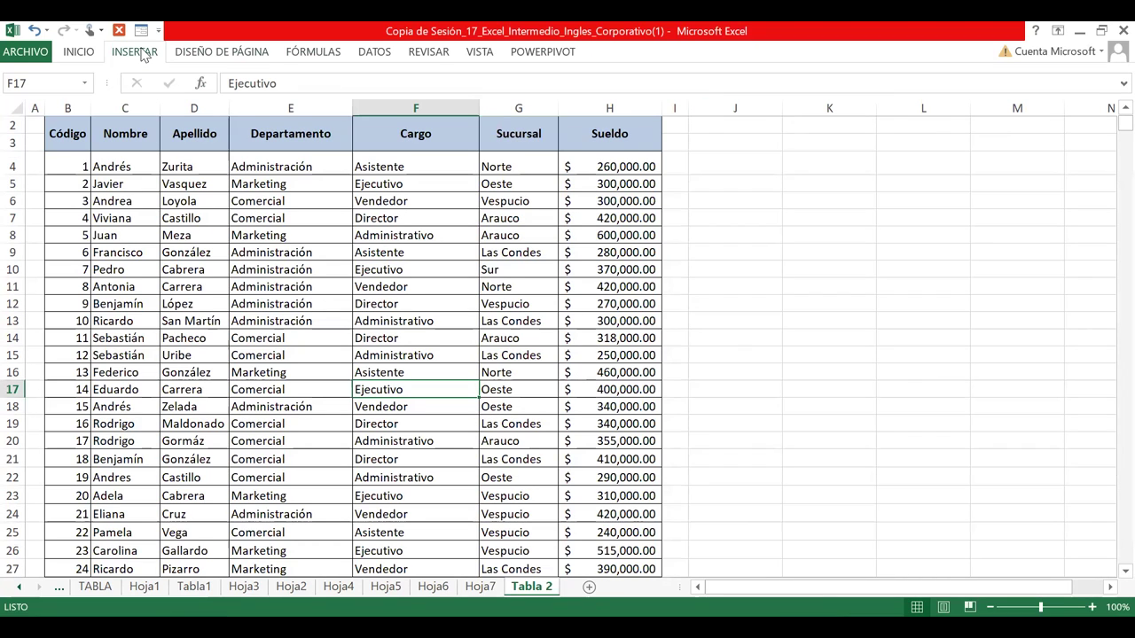
left_click(25, 93)
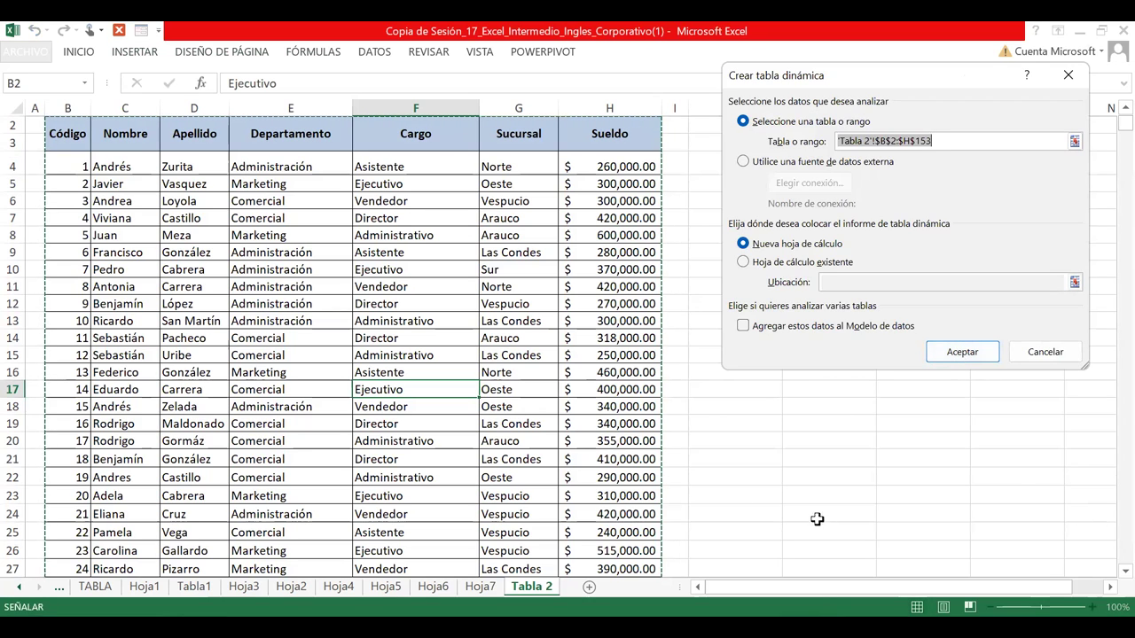
left_click(745, 263)
left_click(973, 355)
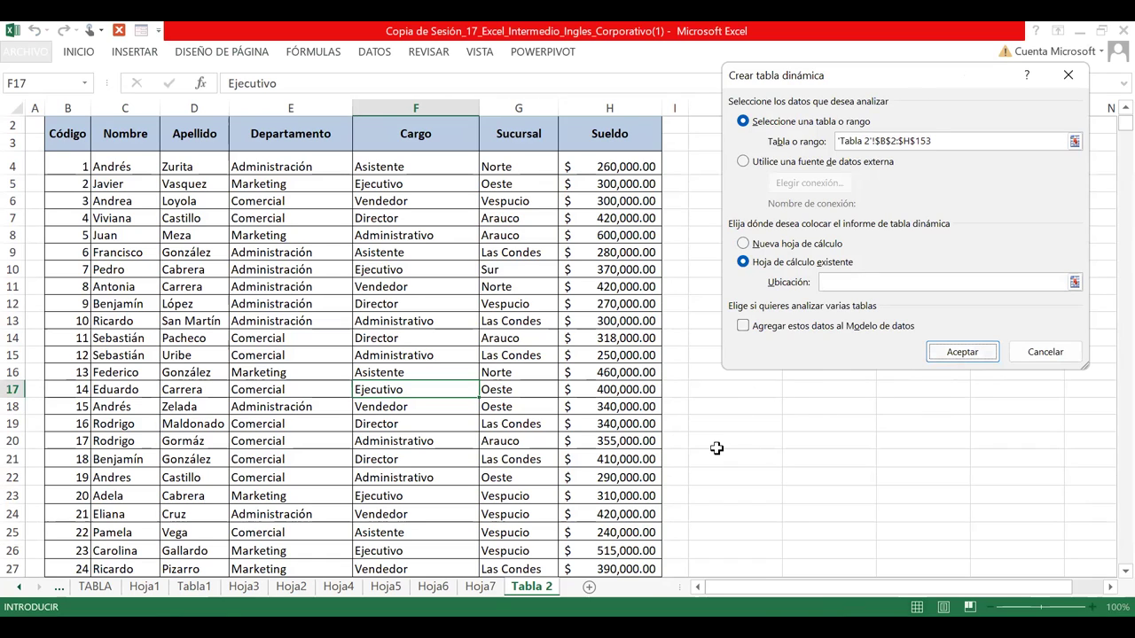
left_click(480, 587)
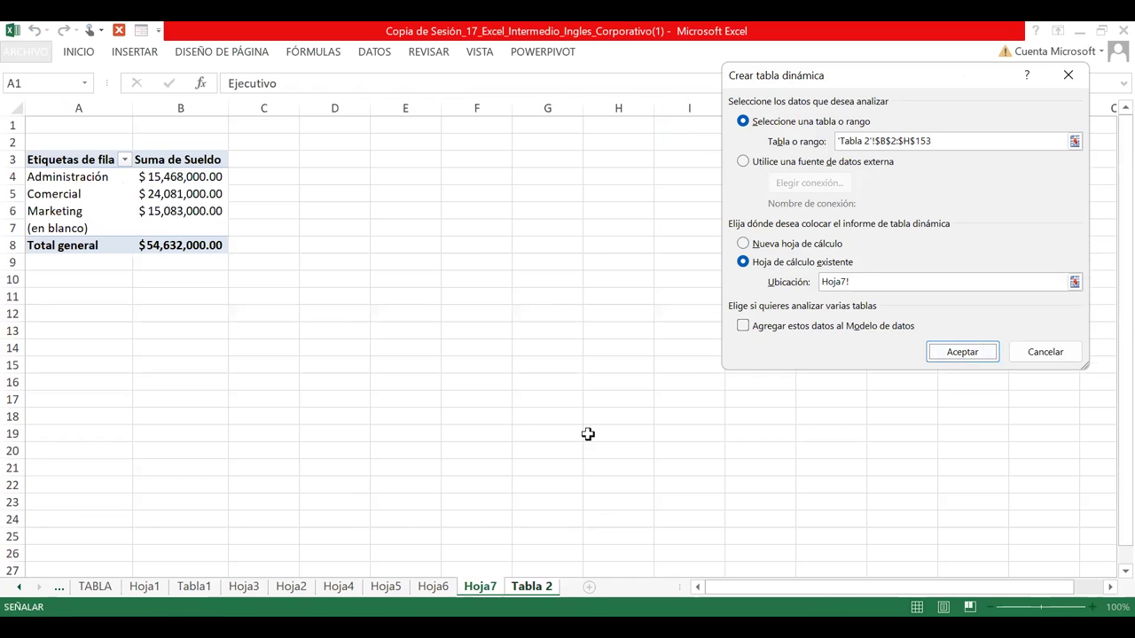
left_click(49, 296)
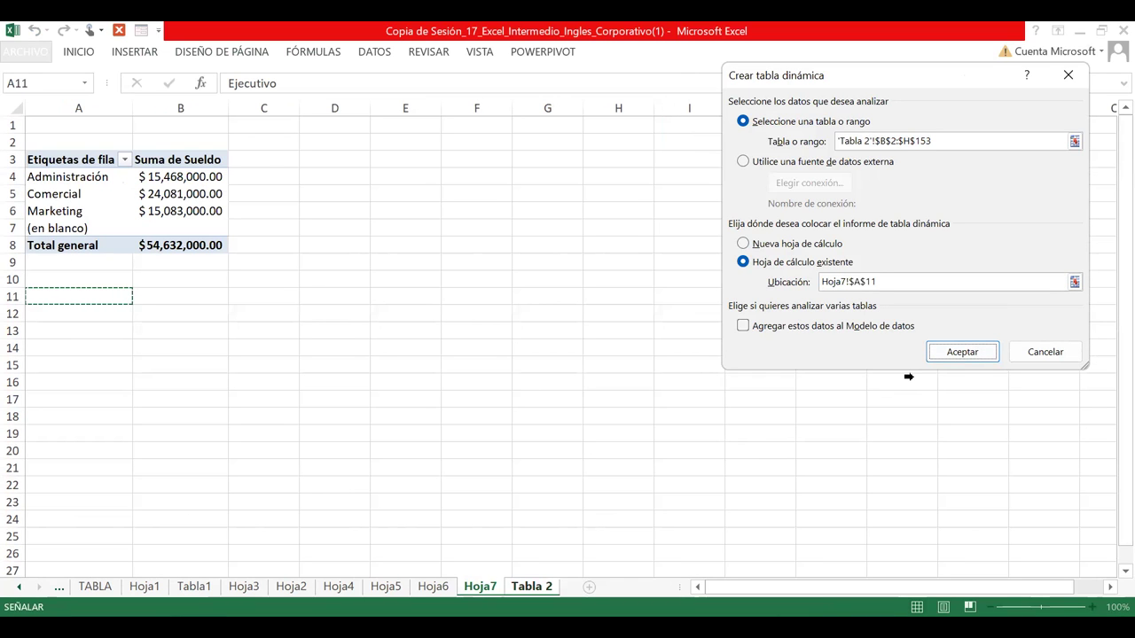
left_click(968, 352)
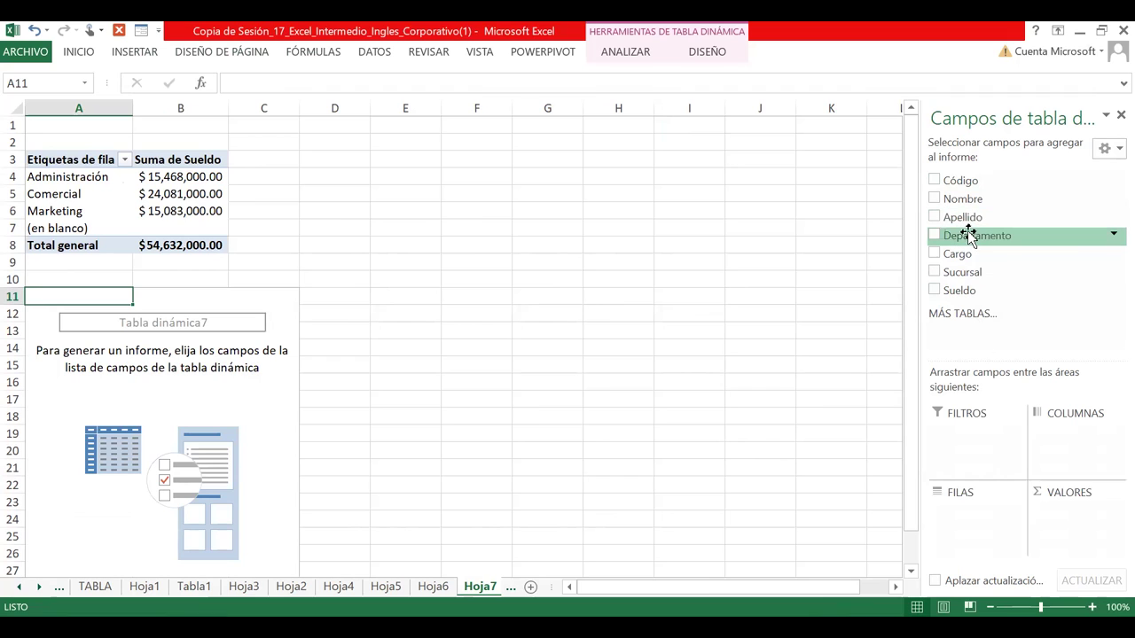
In the second pivot table, put Departamento in FILAS and Sueldo in VALORES
left_click_drag(965, 240, 975, 519)
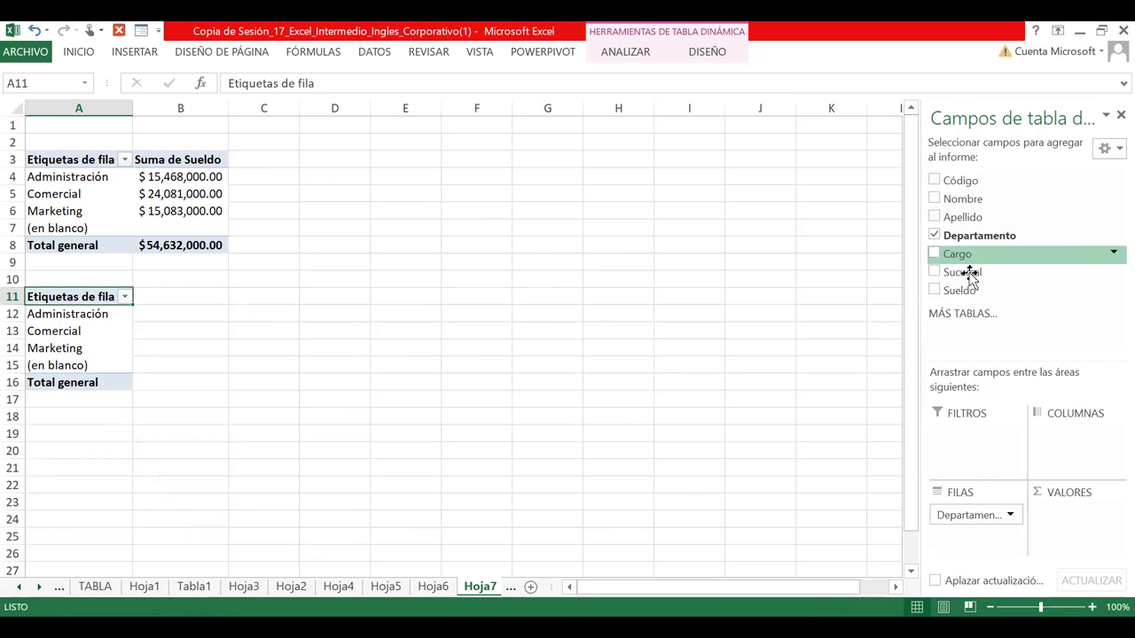
left_click_drag(966, 292, 1060, 532)
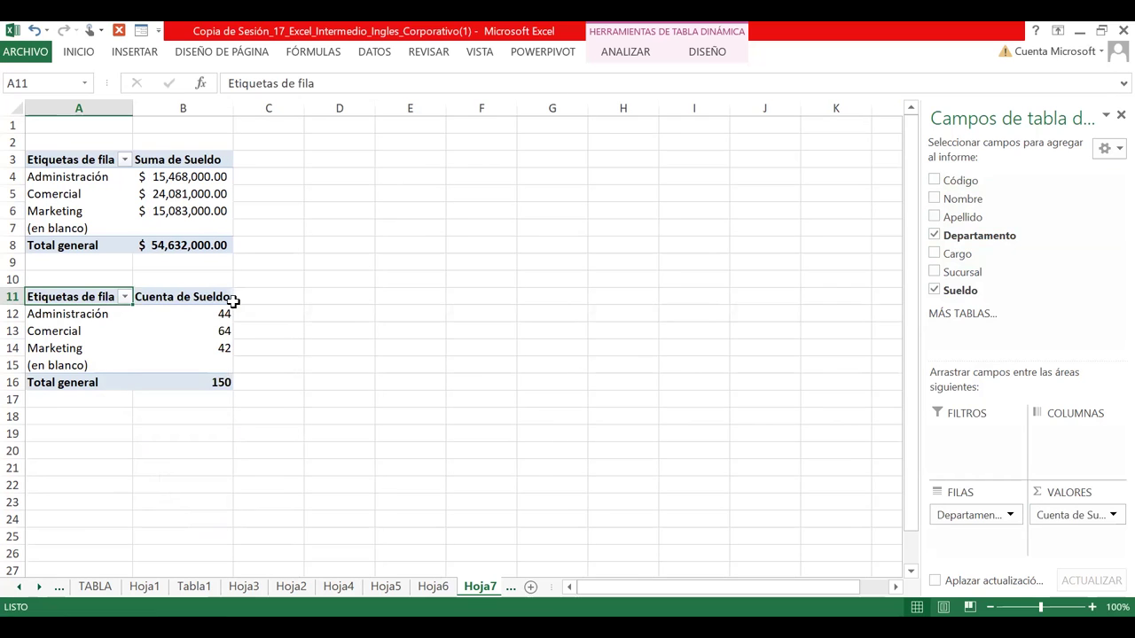
left_click(1110, 516)
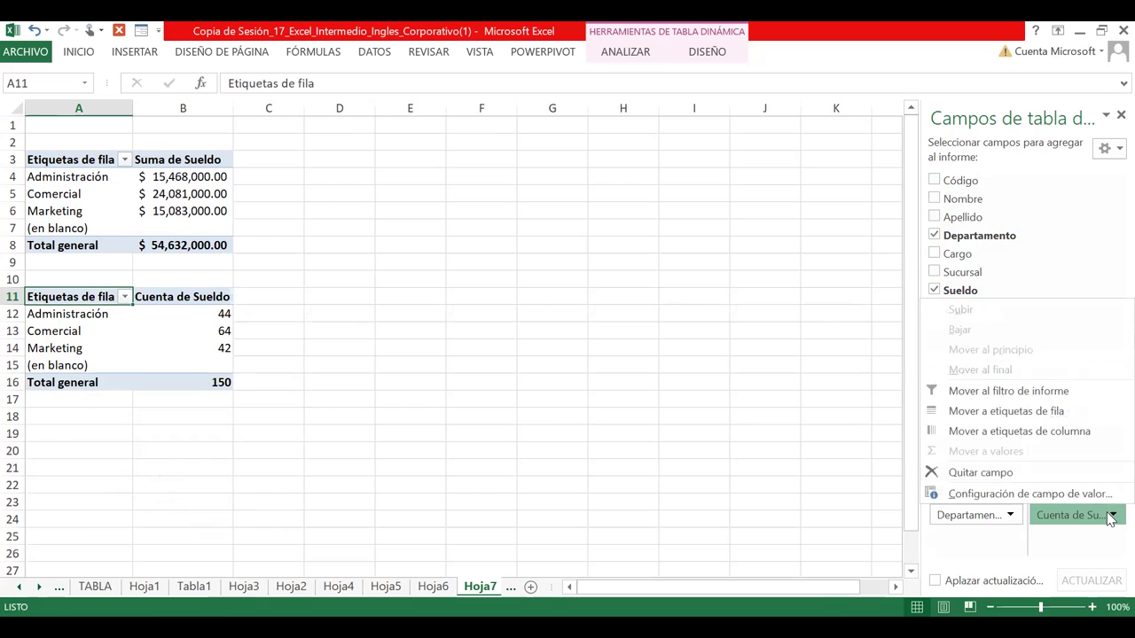
left_click(1110, 517)
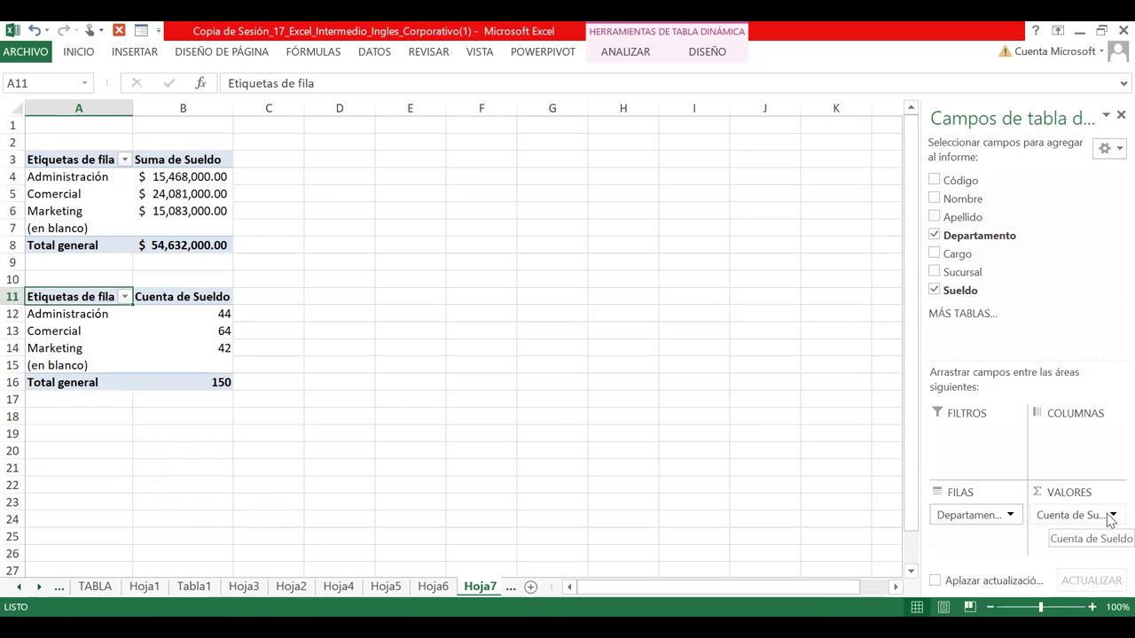
left_click(1111, 516)
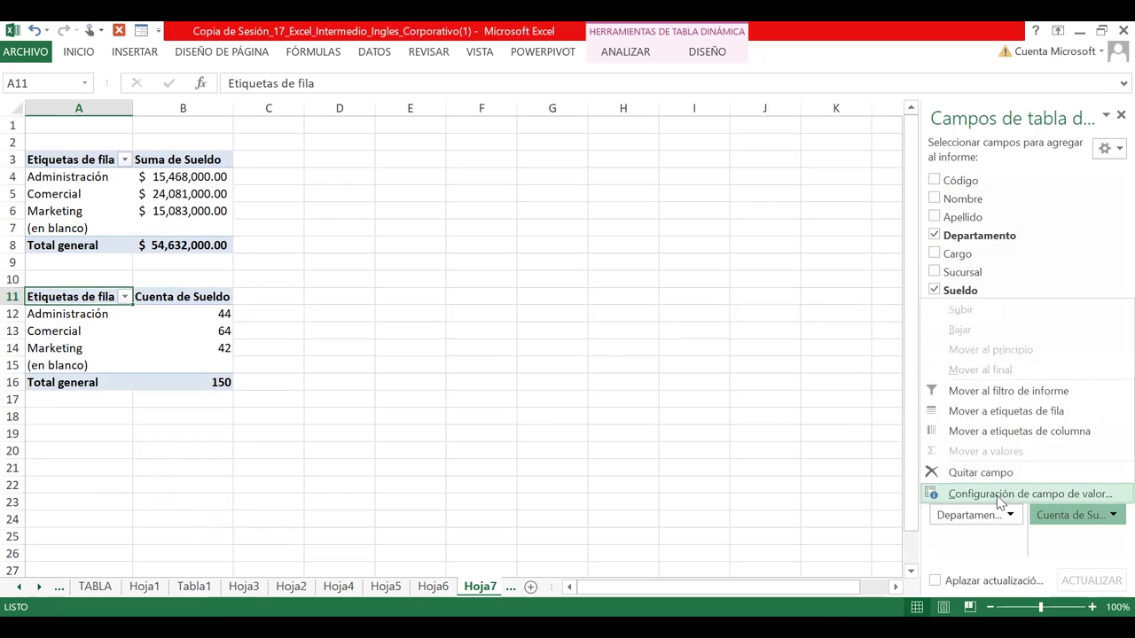
Summarize Sueldo as Promedio with Contabilidad number format
left_click(996, 495)
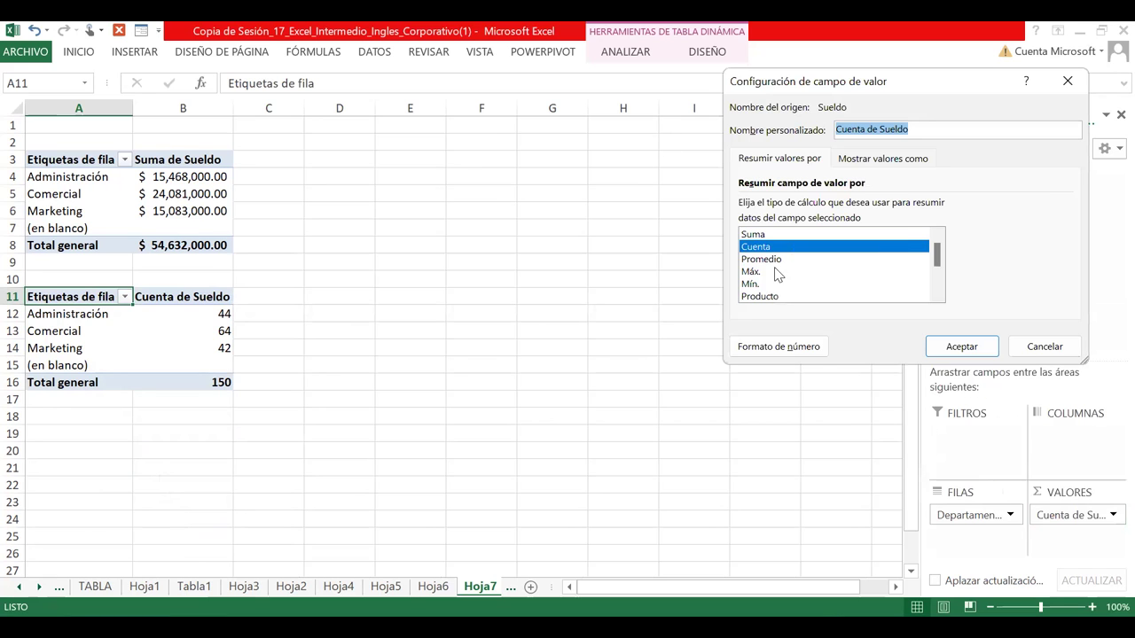
left_click(774, 260)
left_click(788, 346)
left_click(717, 140)
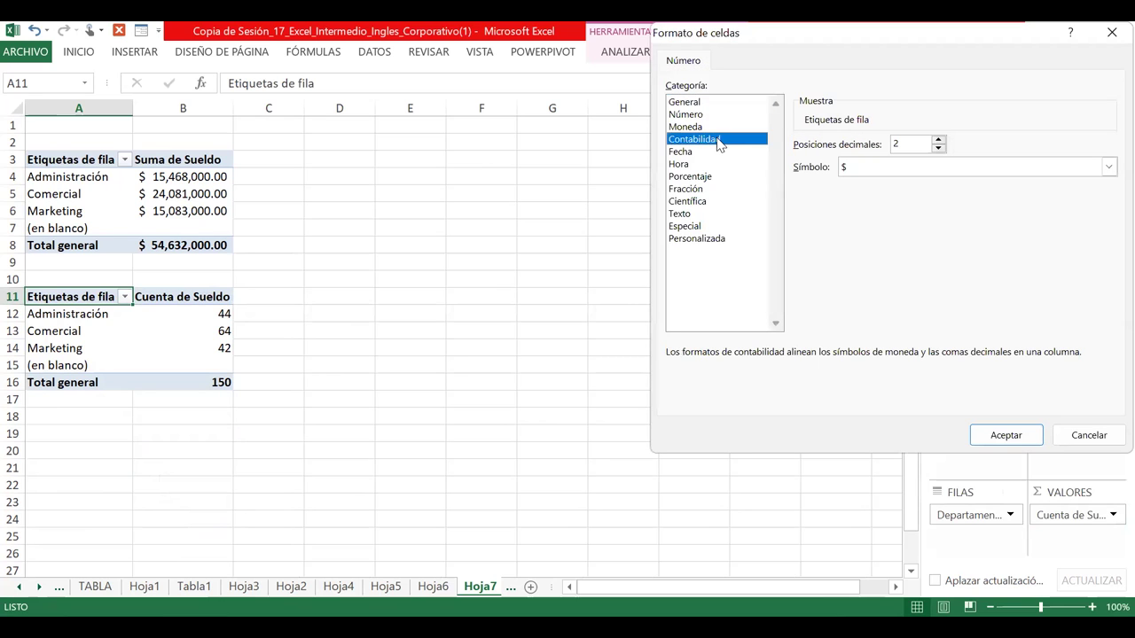
left_click(1005, 438)
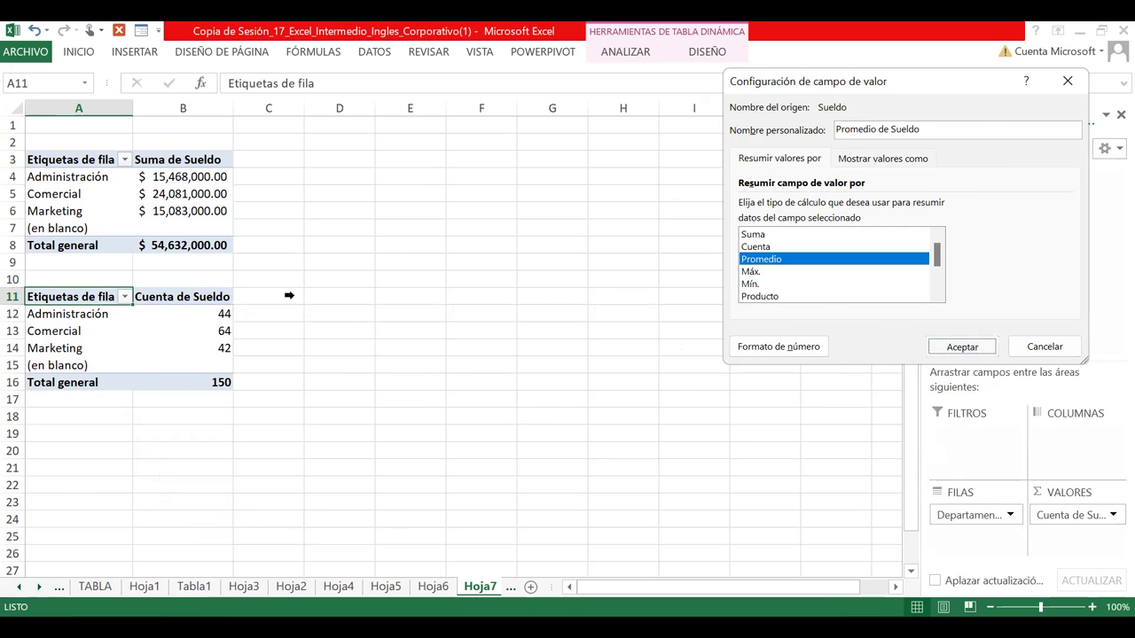
key("Return")
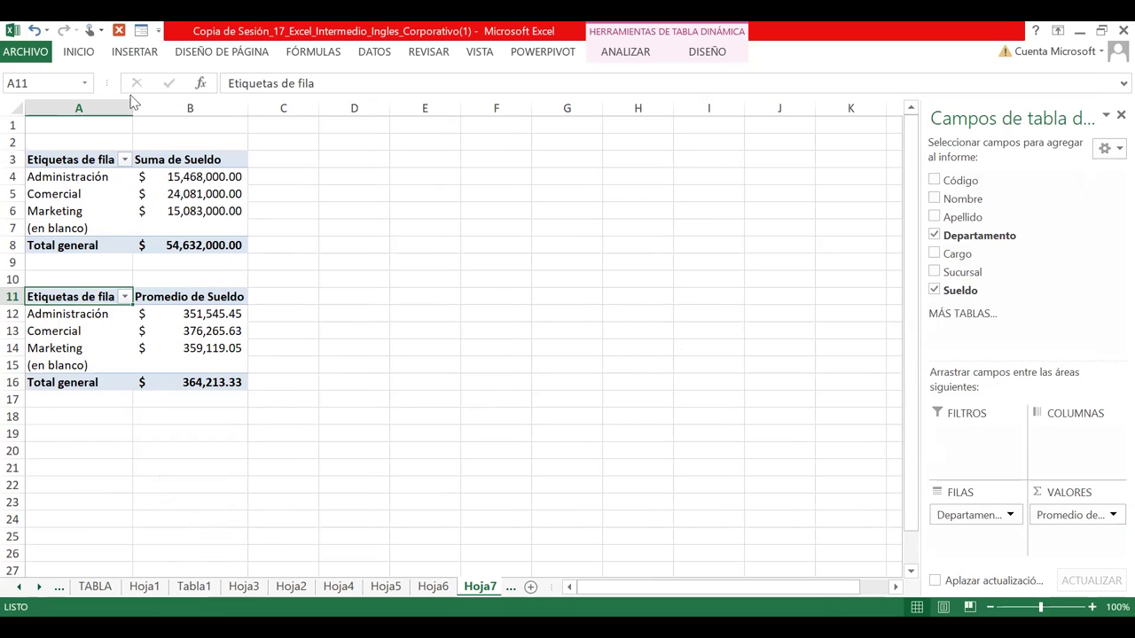
Save the workbook, continuing past the save-error warning to the Guardar como dialog
left_click(76, 54)
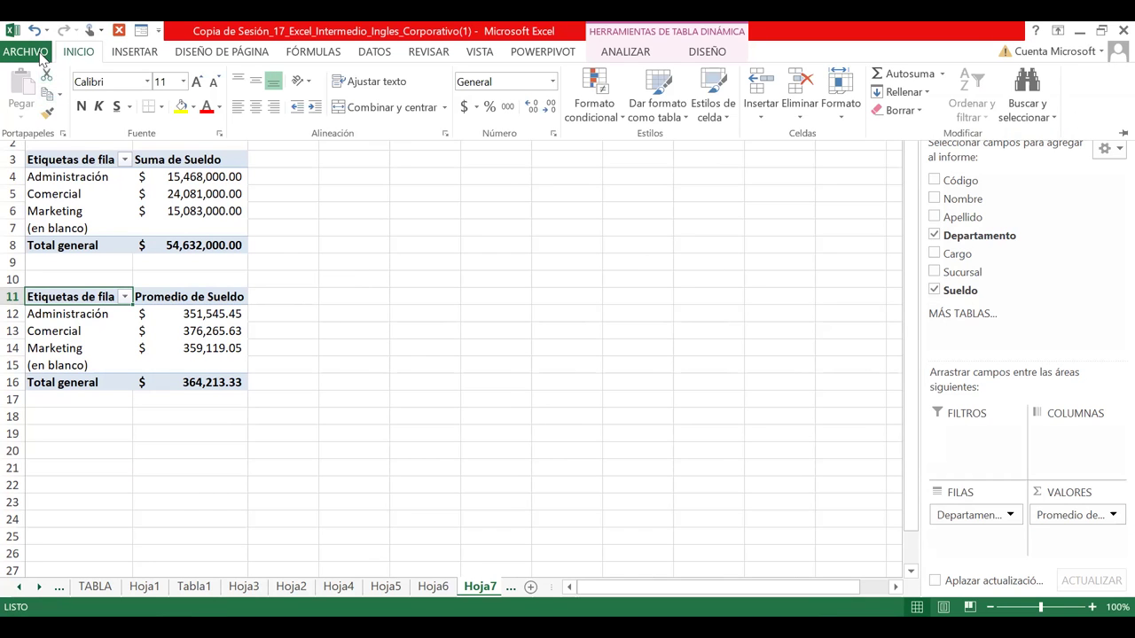
key("alt+a")
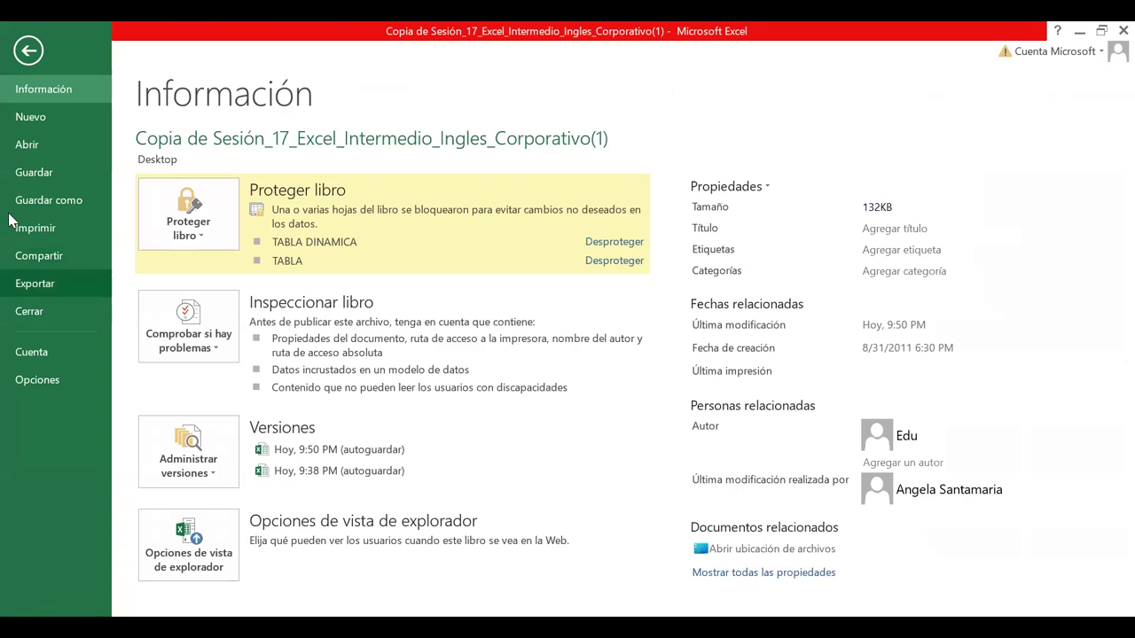
key("Escape")
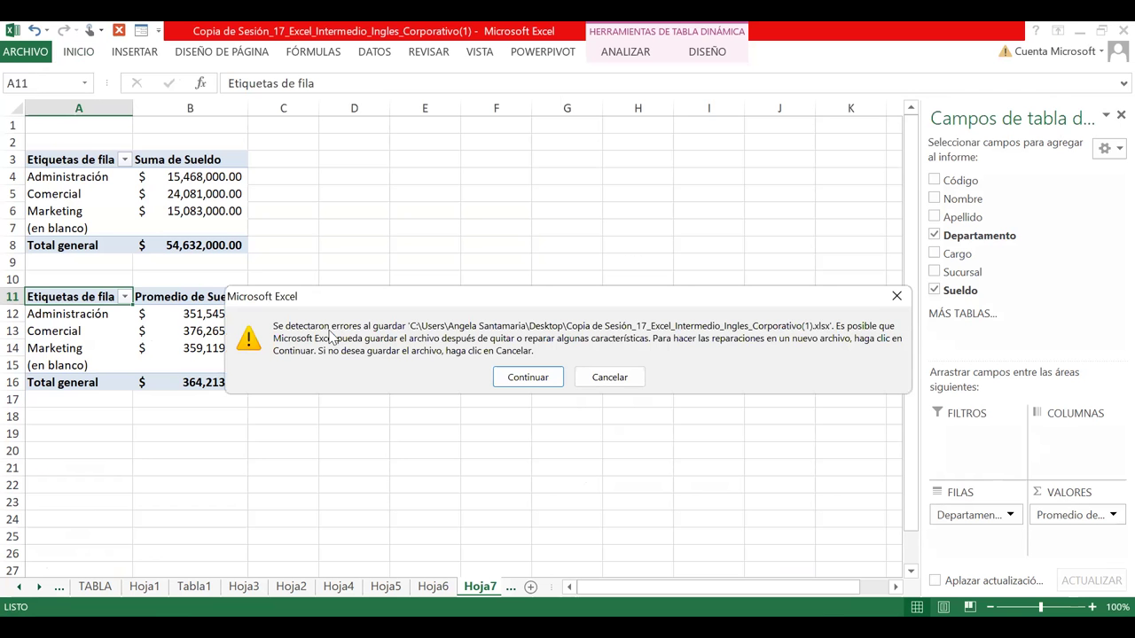
left_click(539, 381)
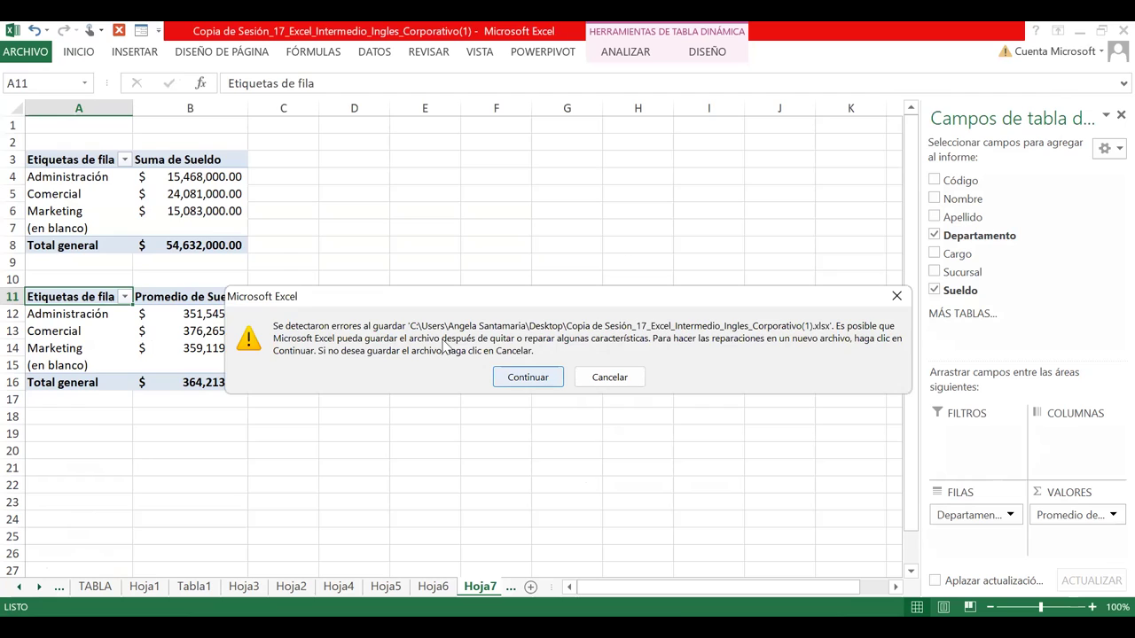